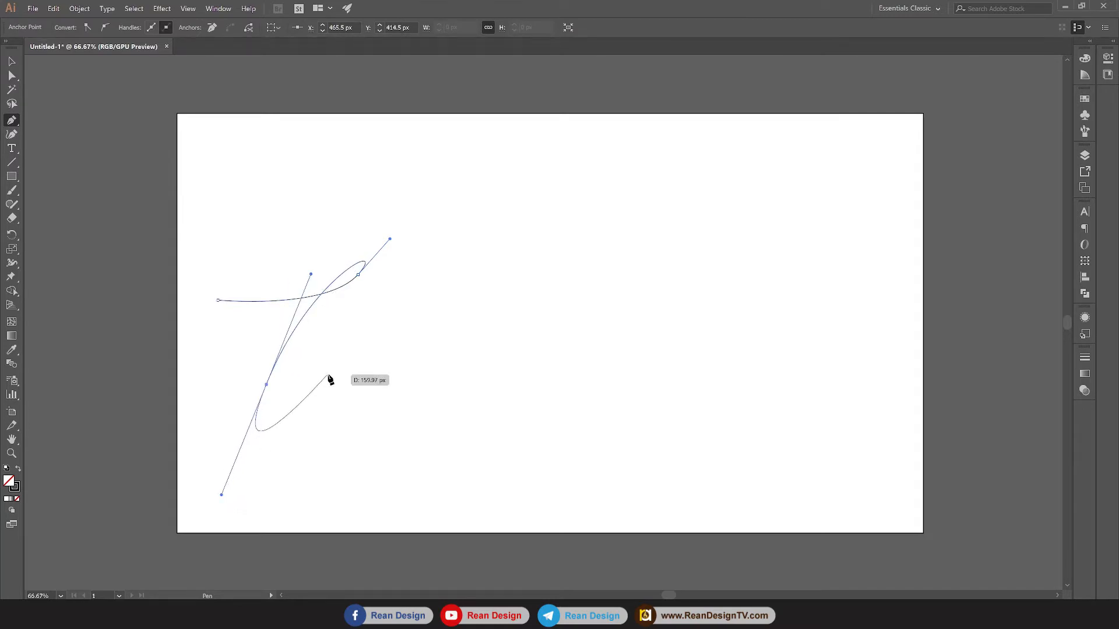
Finish the script L path with a lower-left loop and a wavy foot stroke ending on the right, and deselect it
{"action": "left_click_drag", "start_coordinate": [292, 397], "coordinate": [369, 436]}
{"action": "left_click", "coordinate": [389, 409]}
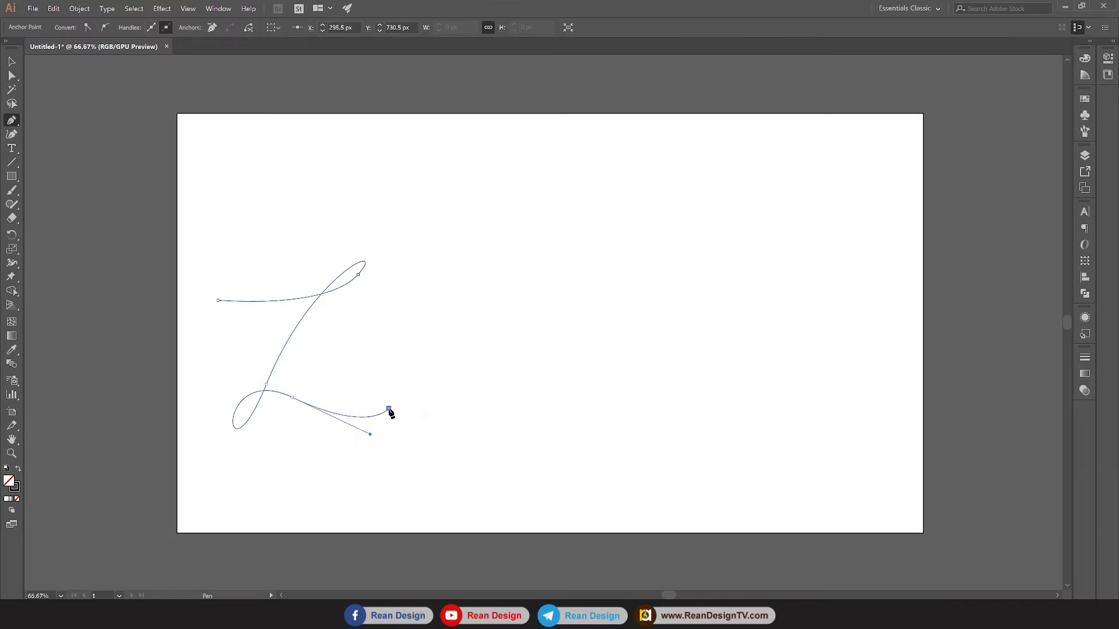
{"action": "key", "text": "v"}
{"action": "left_click", "coordinate": [363, 345]}
{"action": "key", "text": "ctrl+1"}
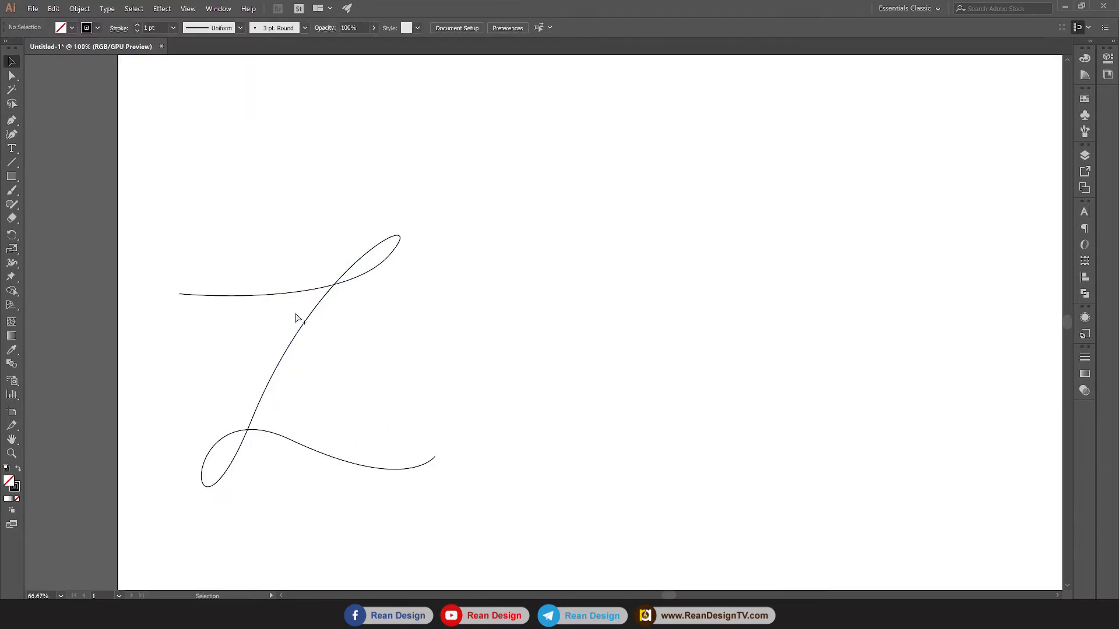
Draw a script letter o beside the L with the Pen tool, with a small entry loop and a rounded, open-topped bowl
{"action": "key", "text": "ctrl+a"}
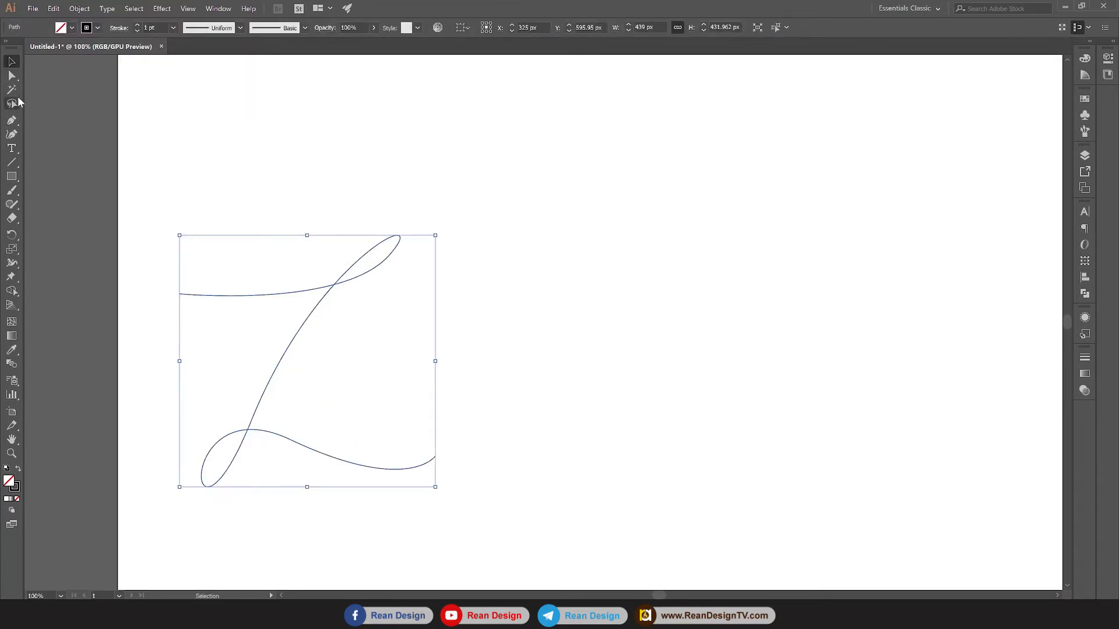
{"action": "left_click", "coordinate": [12, 121]}
{"action": "left_click_drag", "start_coordinate": [593, 414], "coordinate": [534, 413]}
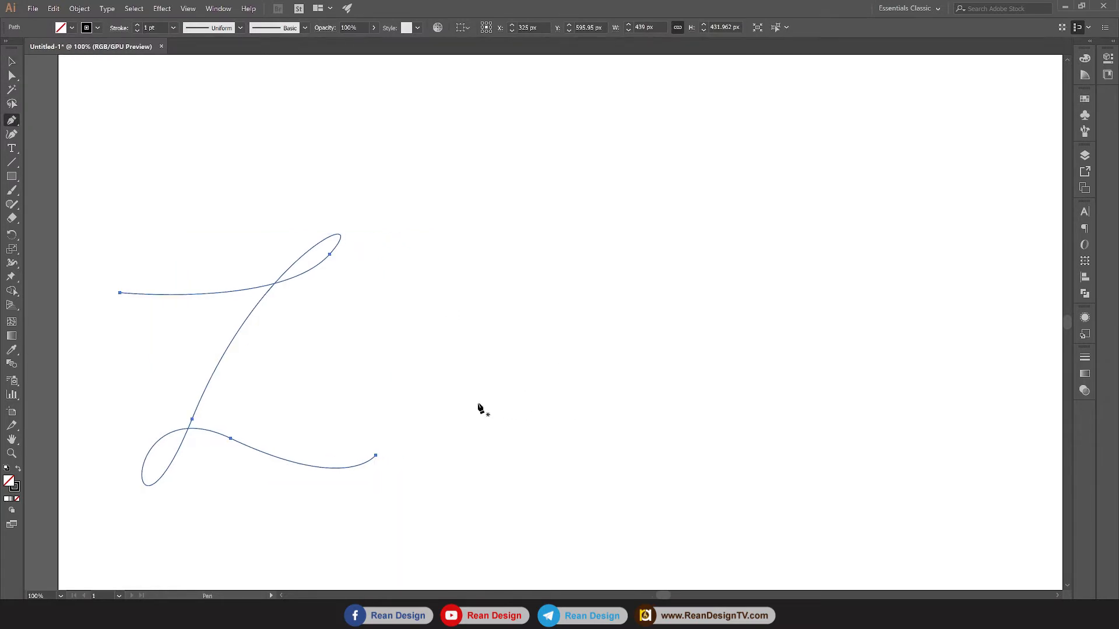
{"action": "left_click", "coordinate": [402, 392]}
{"action": "left_click_drag", "start_coordinate": [460, 336], "coordinate": [463, 297]}
{"action": "left_click_drag", "start_coordinate": [422, 470], "coordinate": [576, 471]}
{"action": "key", "text": "space"}
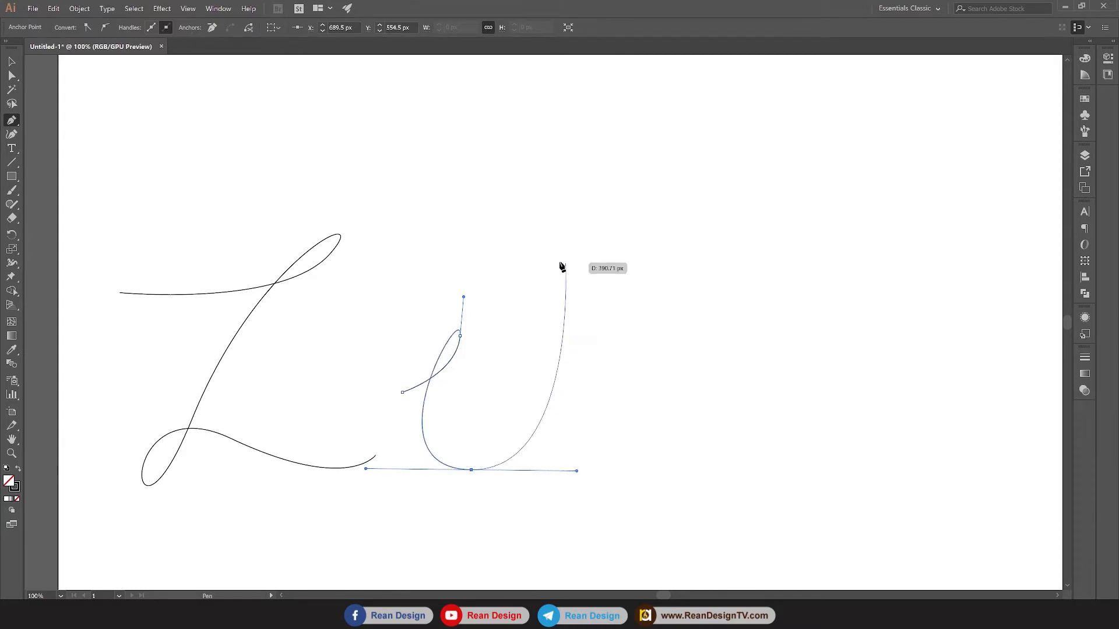
{"action": "left_click_drag", "start_coordinate": [471, 304], "coordinate": [393, 390]}
{"action": "left_click", "coordinate": [5, 61]}
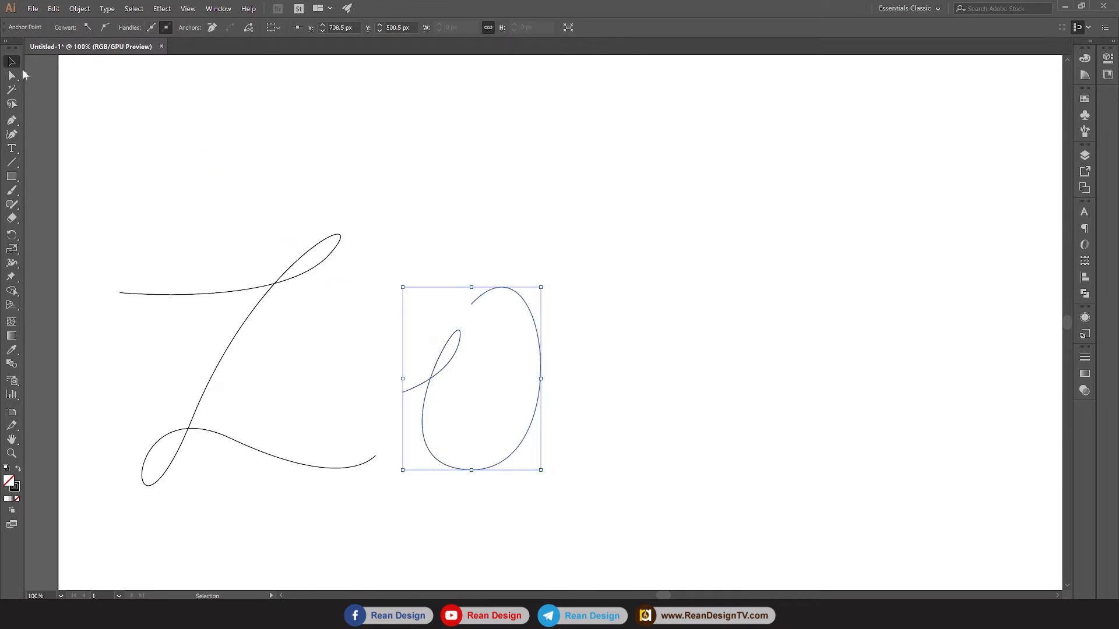
Move the o's upper end anchor slightly down and left to lower its open top, and deselect the path
{"action": "left_click", "coordinate": [13, 77]}
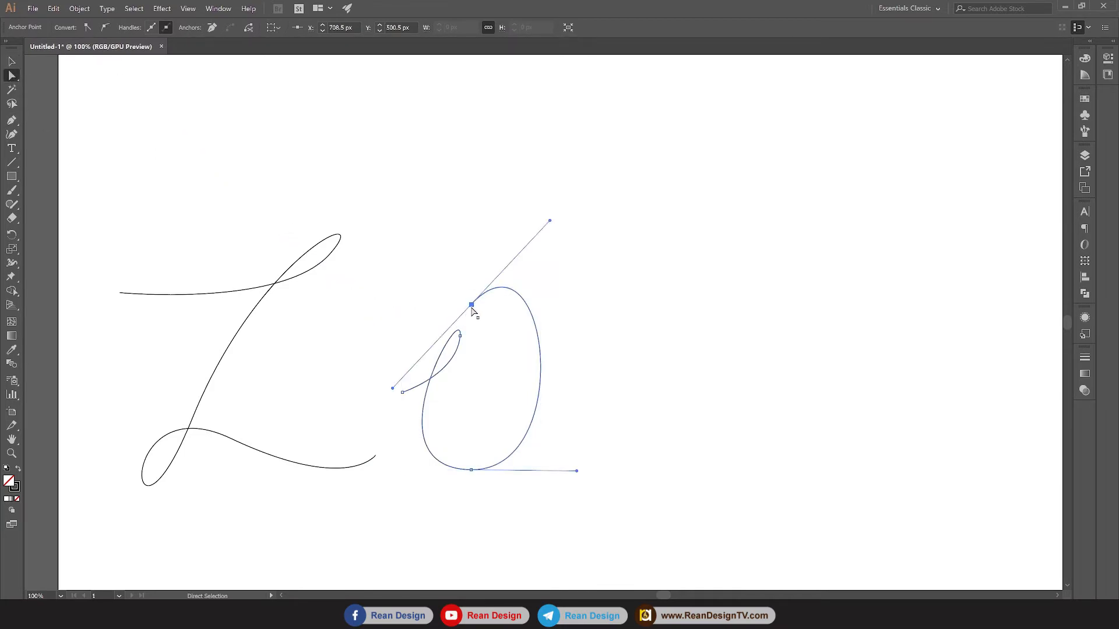
{"action": "left_click_drag", "start_coordinate": [472, 309], "coordinate": [463, 324]}
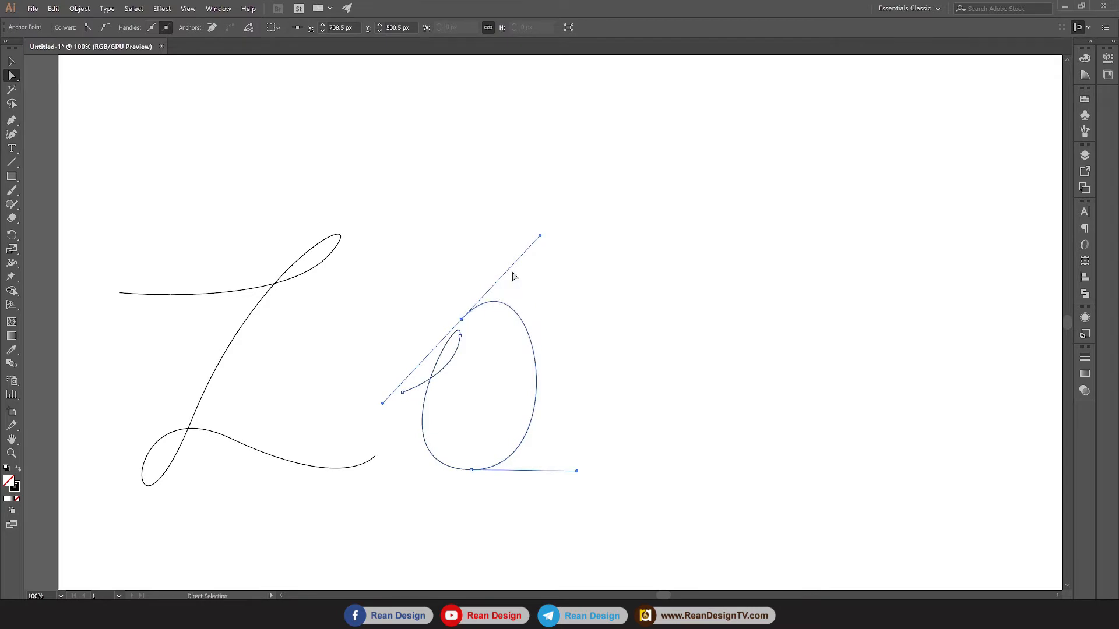
{"action": "left_click", "coordinate": [615, 293]}
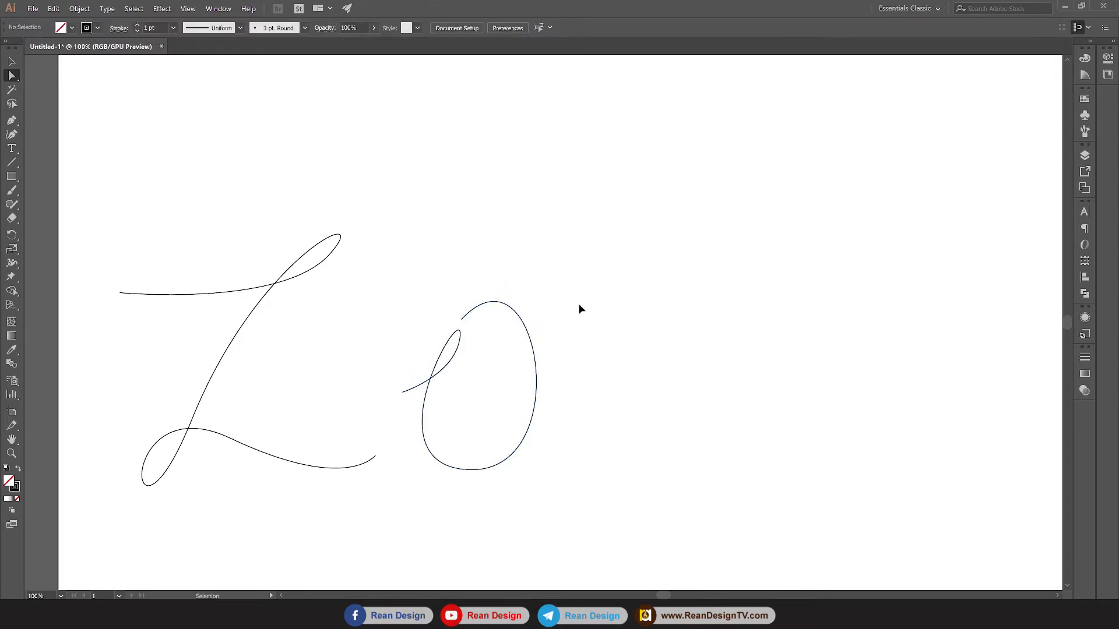
Draw a script letter v after the o with the Pen tool, with a looped entry, a sharp corner at the base and a rising right stroke
{"action": "scroll", "coordinate": [579, 307], "scroll_direction": "down", "scroll_amount": 1}
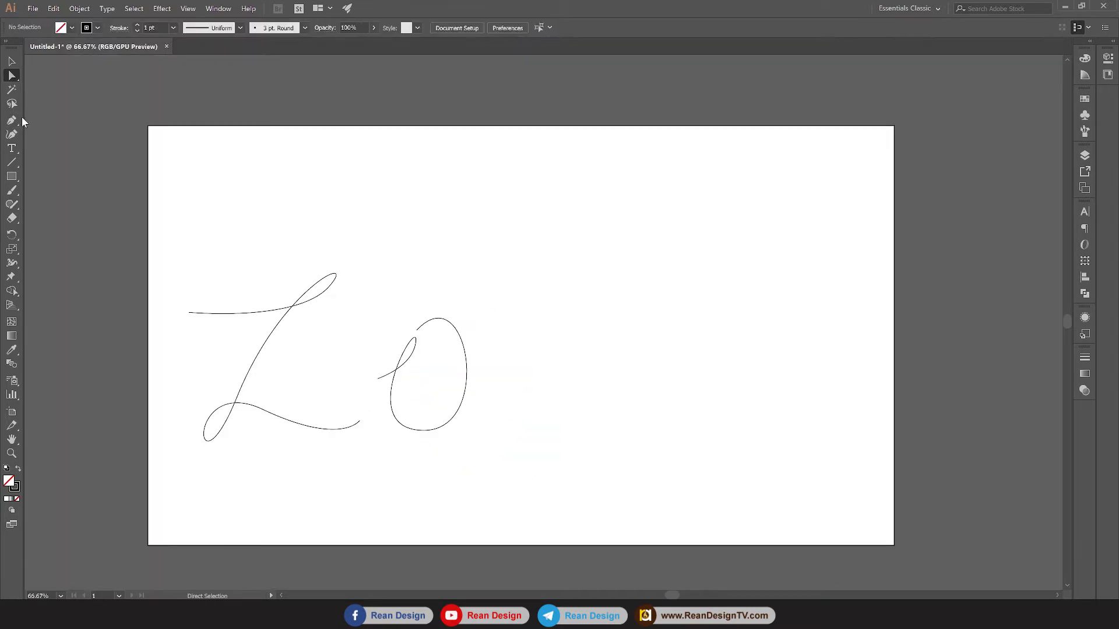
{"action": "left_click", "coordinate": [13, 121]}
{"action": "left_click_drag", "start_coordinate": [451, 352], "coordinate": [530, 322]}
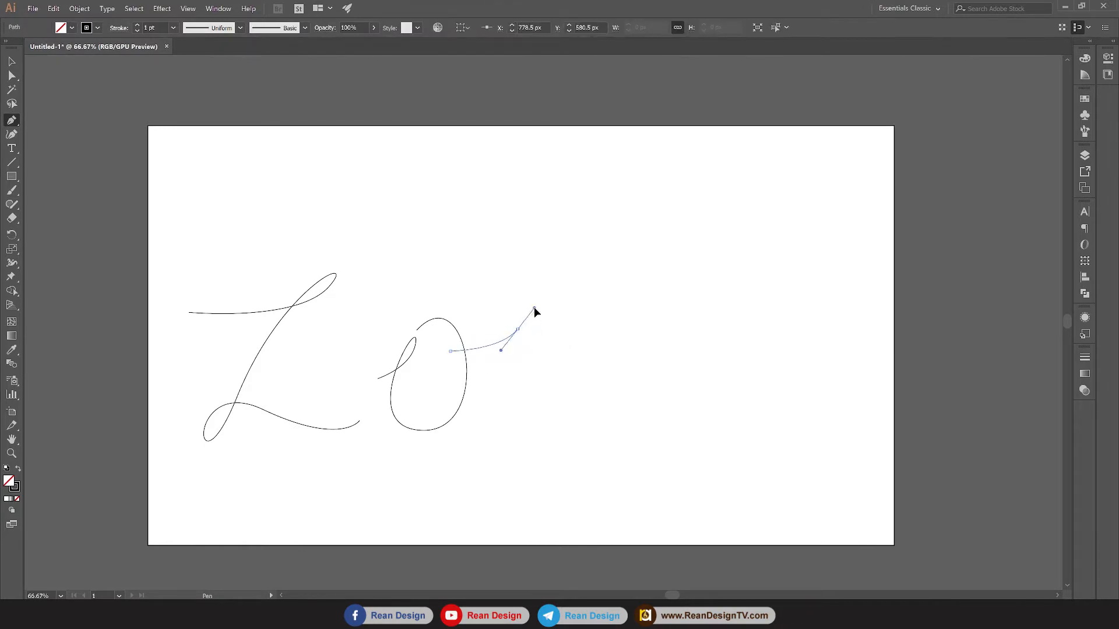
{"action": "left_click_drag", "start_coordinate": [484, 431], "coordinate": [486, 541]}
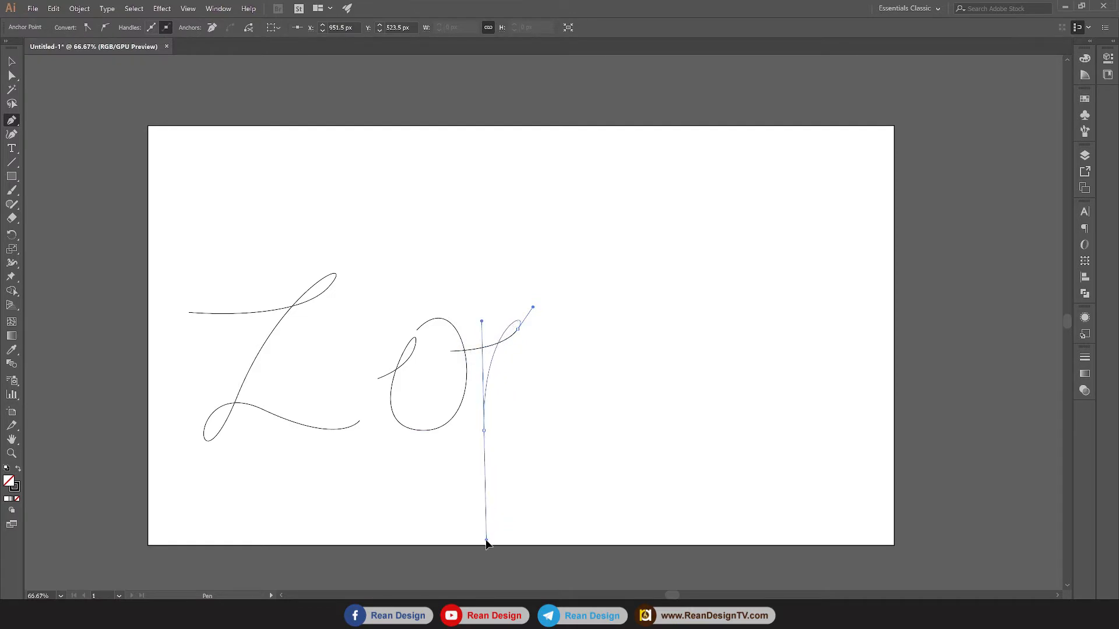
{"action": "left_click", "coordinate": [484, 430]}
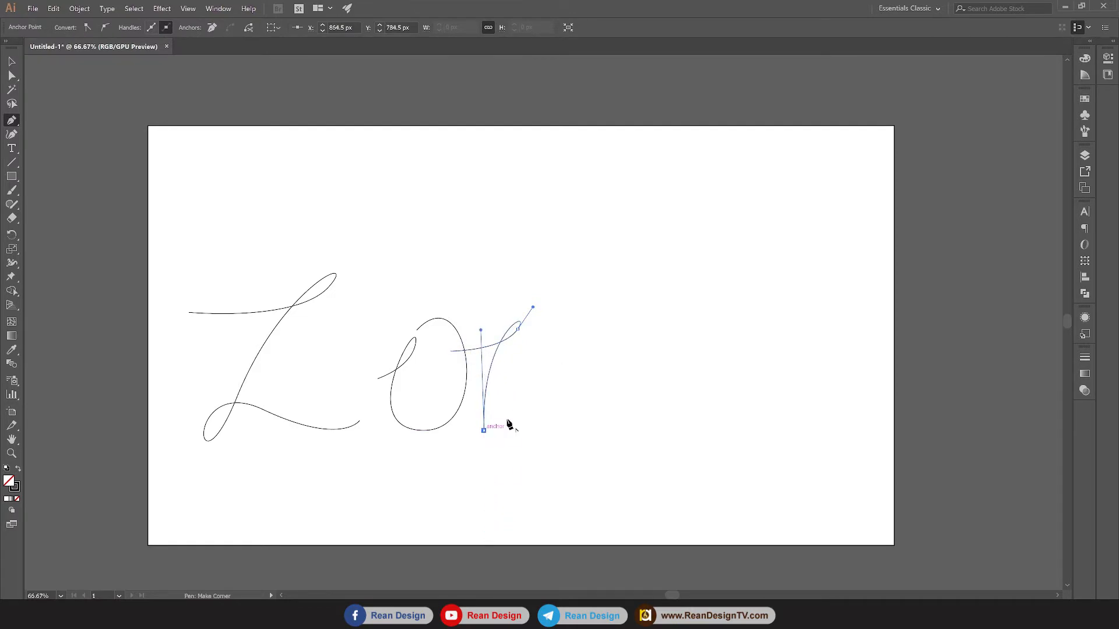
{"action": "left_click_drag", "start_coordinate": [560, 324], "coordinate": [570, 285]}
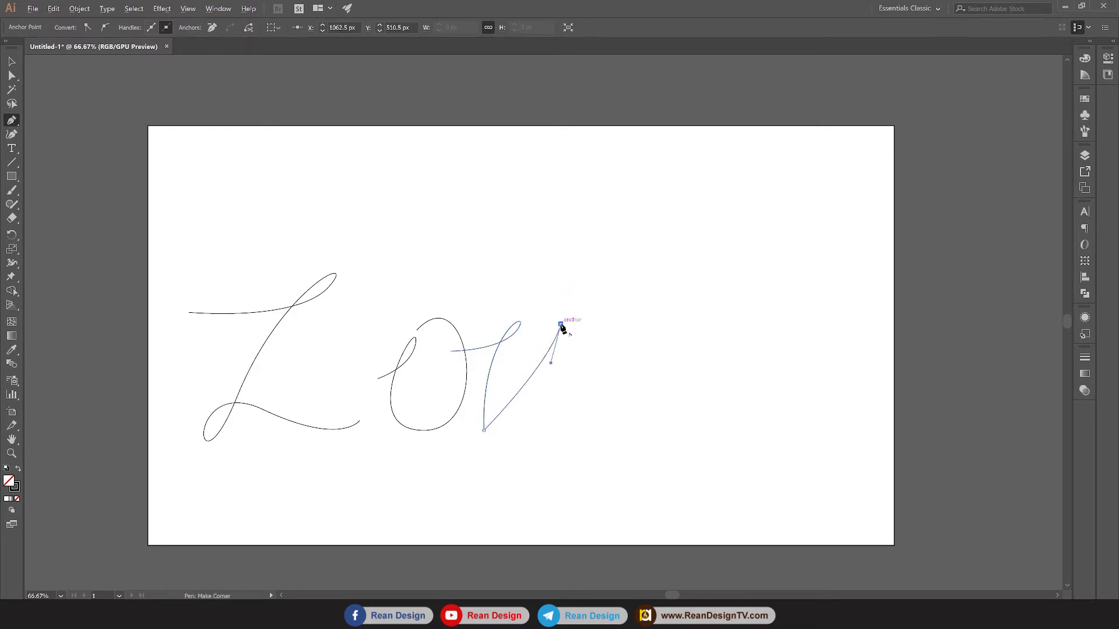
{"action": "left_click_drag", "start_coordinate": [562, 325], "coordinate": [628, 324]}
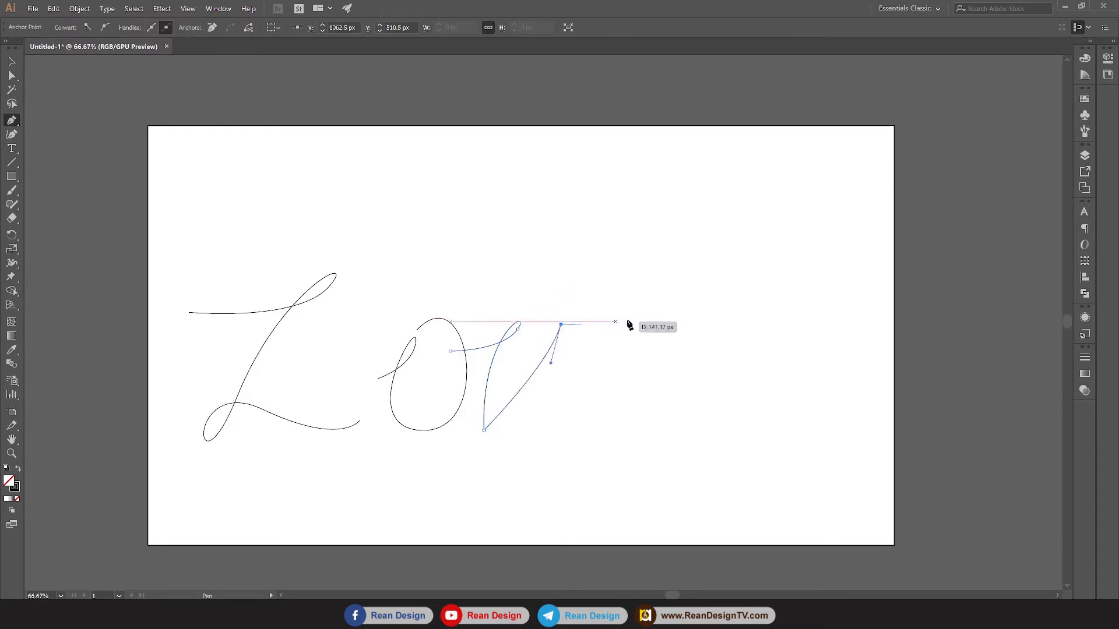
{"action": "left_click", "coordinate": [12, 61]}
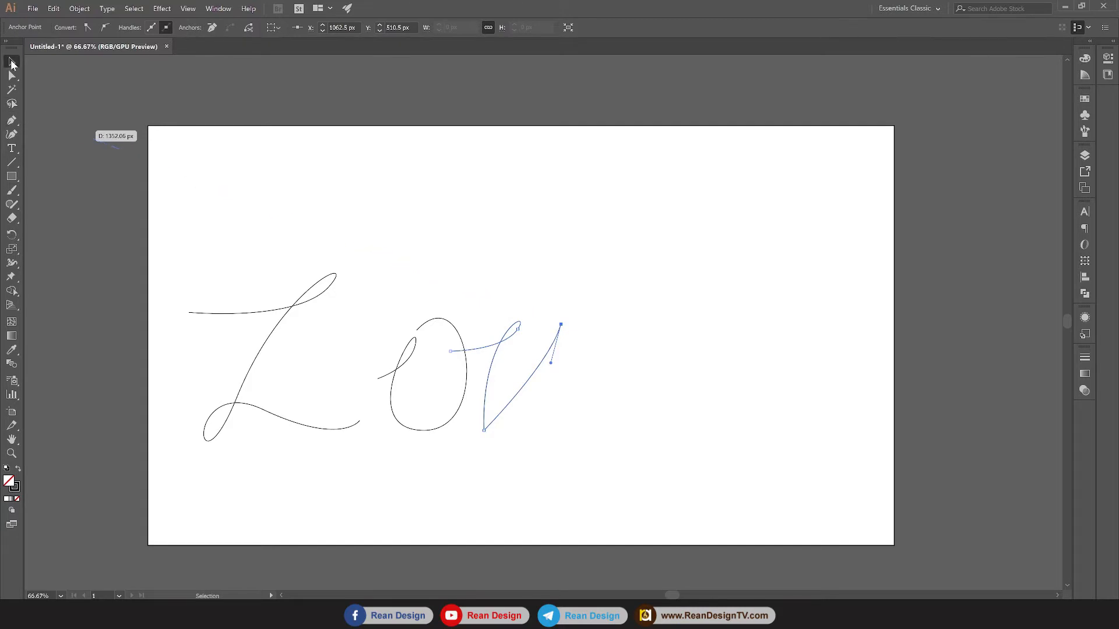
{"action": "left_click", "coordinate": [611, 175]}
Draw a script letter e with the Pen tool, starting across the v's right stroke, looping at the top and curving up from the baseline
{"action": "scroll", "coordinate": [643, 295], "scroll_direction": "up", "scroll_amount": 1}
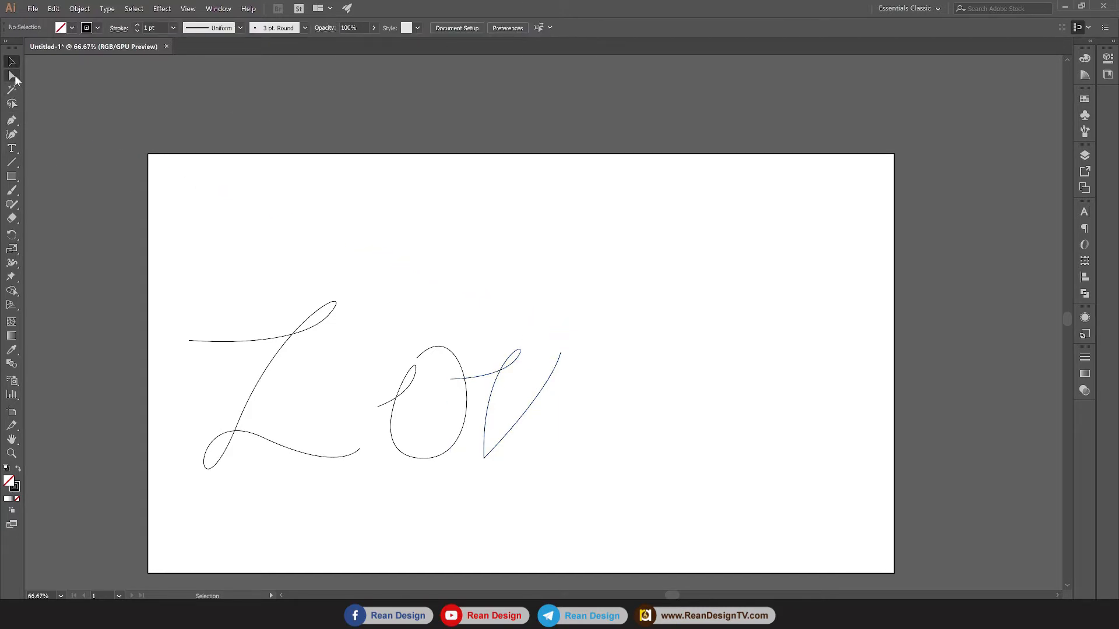
{"action": "left_click", "coordinate": [17, 121]}
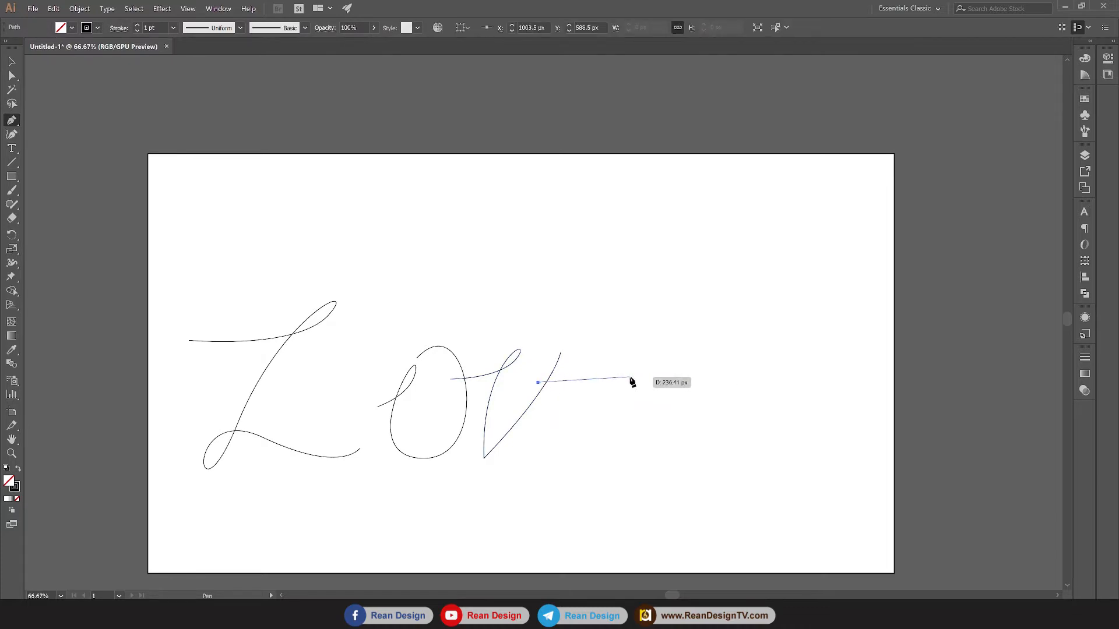
{"action": "left_click", "coordinate": [526, 402]}
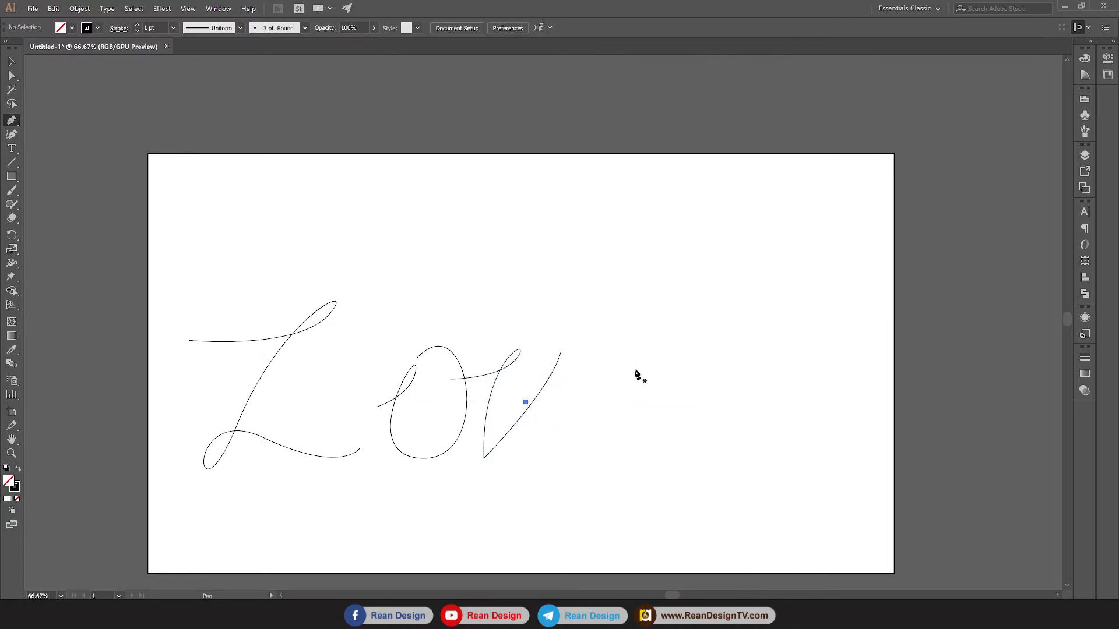
{"action": "mouse_move", "coordinate": [625, 356]}
{"action": "left_mouse_down"}
{"action": "mouse_move", "coordinate": [655, 342]}
{"action": "mouse_move", "coordinate": [649, 326]}
{"action": "left_mouse_up"}
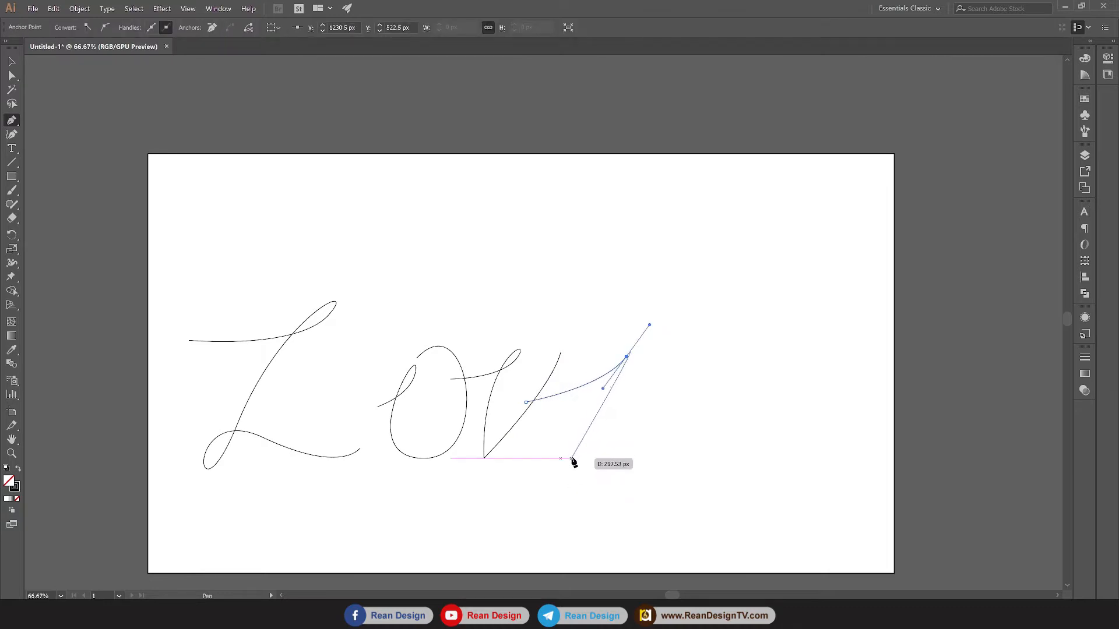
{"action": "left_click_drag", "start_coordinate": [571, 459], "coordinate": [640, 502]}
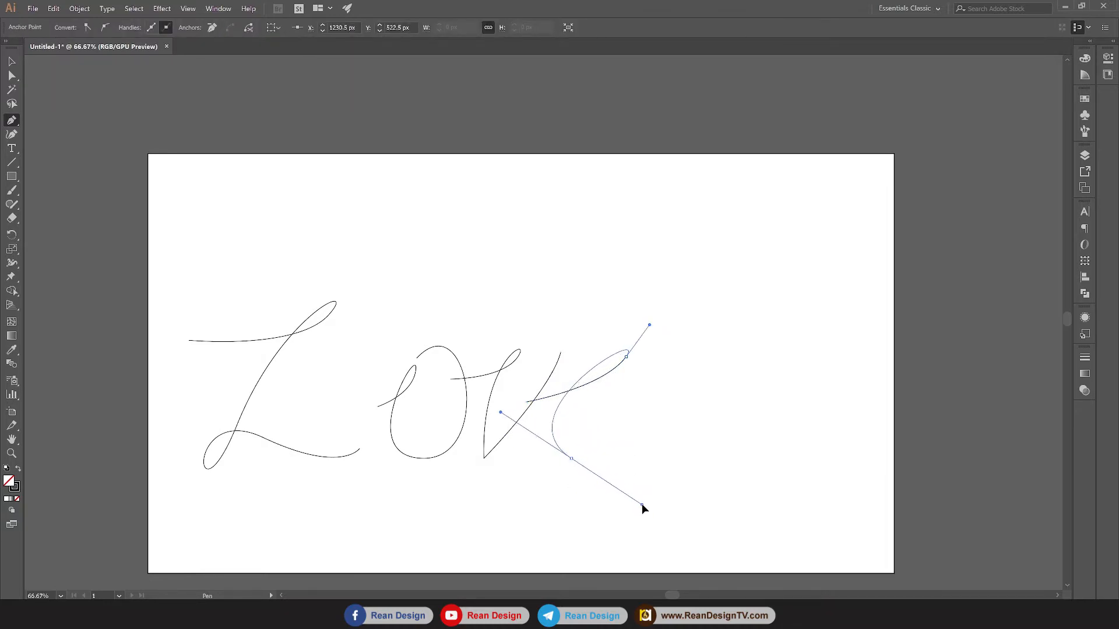
{"action": "key", "text": "ctrl+z"}
{"action": "left_click_drag", "start_coordinate": [571, 460], "coordinate": [652, 490]}
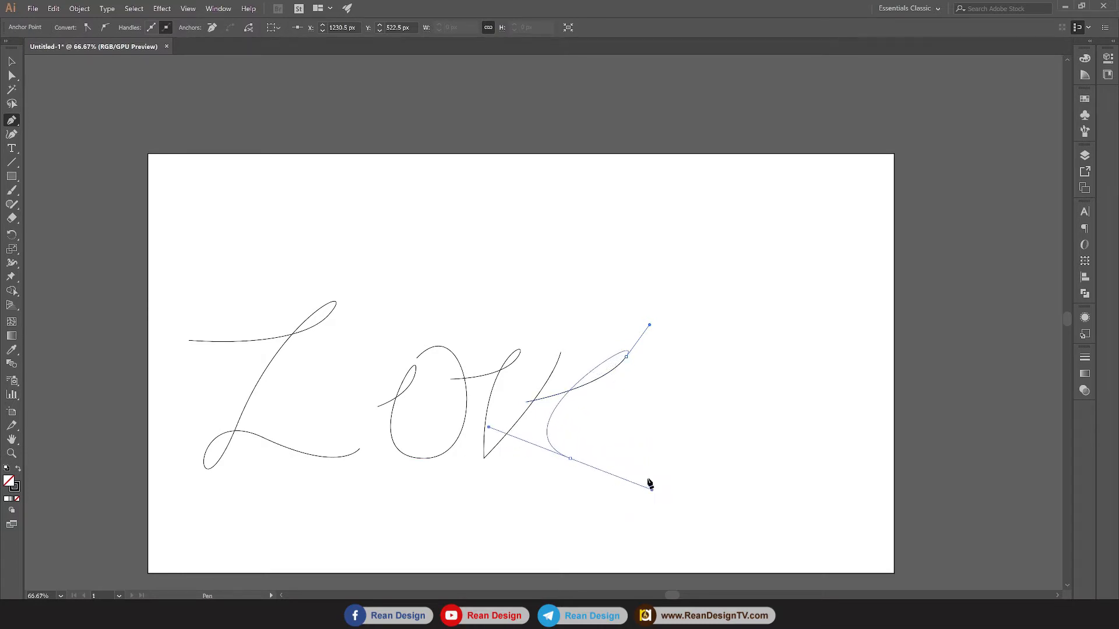
{"action": "left_click", "coordinate": [656, 391]}
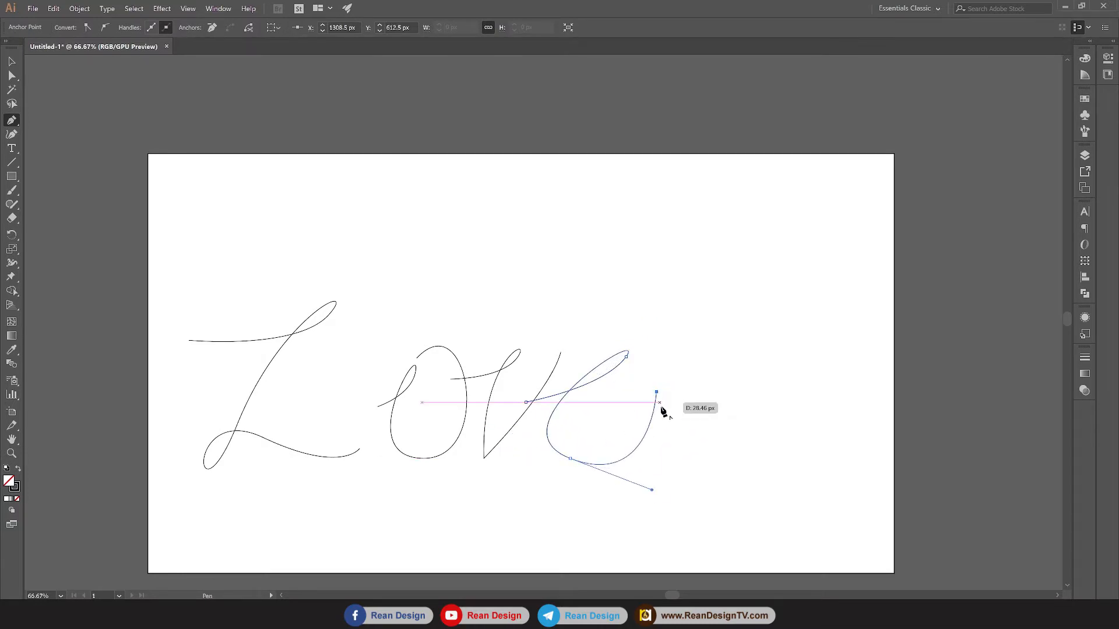
Shorten the e's tail by moving its end anchor inward and reducing and flattening the bottom anchor's outgoing handle
{"action": "left_click", "coordinate": [13, 76]}
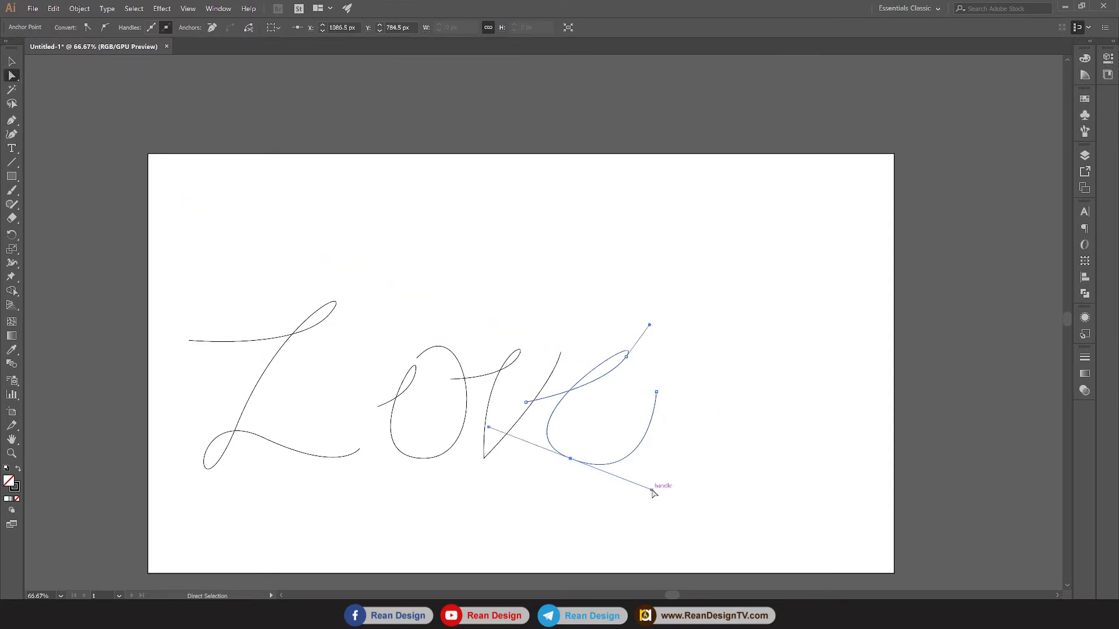
{"action": "left_click_drag", "start_coordinate": [653, 492], "coordinate": [598, 469]}
{"action": "key", "text": "ctrl+plus"}
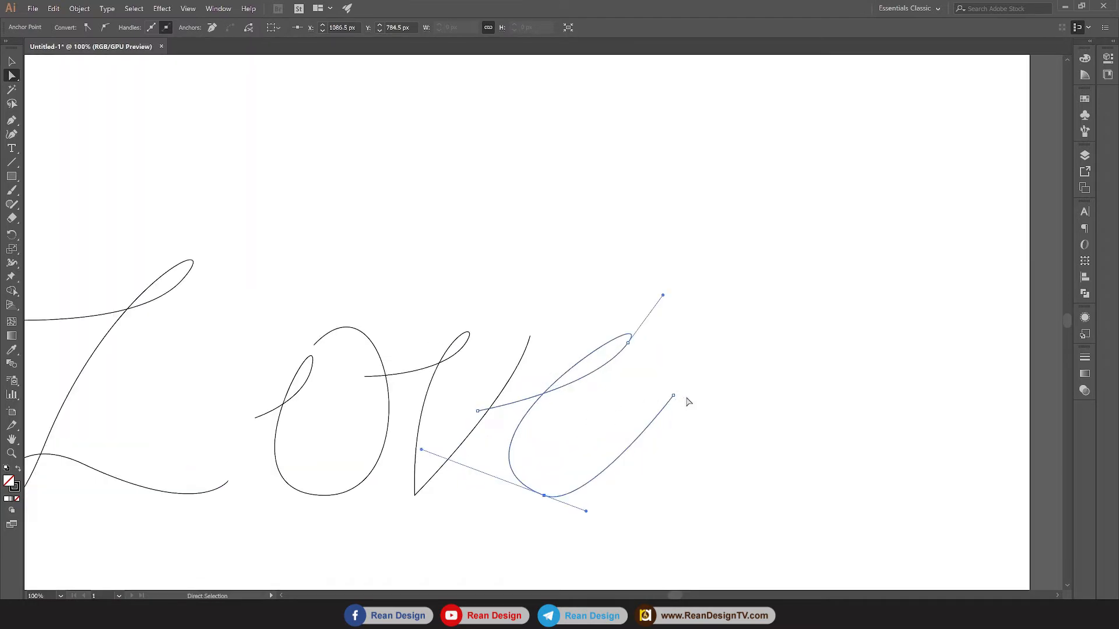
{"action": "left_click_drag", "start_coordinate": [674, 396], "coordinate": [624, 440]}
{"action": "left_click_drag", "start_coordinate": [587, 512], "coordinate": [590, 503]}
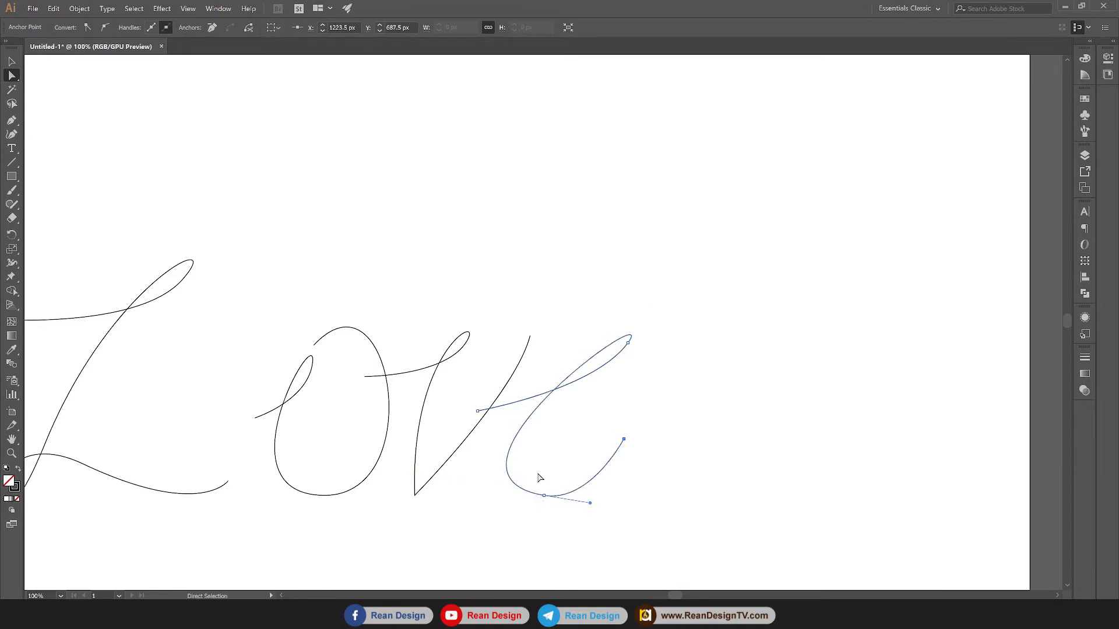
Smooth the e's curves by adjusting the handles of its bottom and upper loop anchors, and deselect the letter
{"action": "left_click", "coordinate": [544, 495]}
{"action": "left_click_drag", "start_coordinate": [416, 476], "coordinate": [427, 484]}
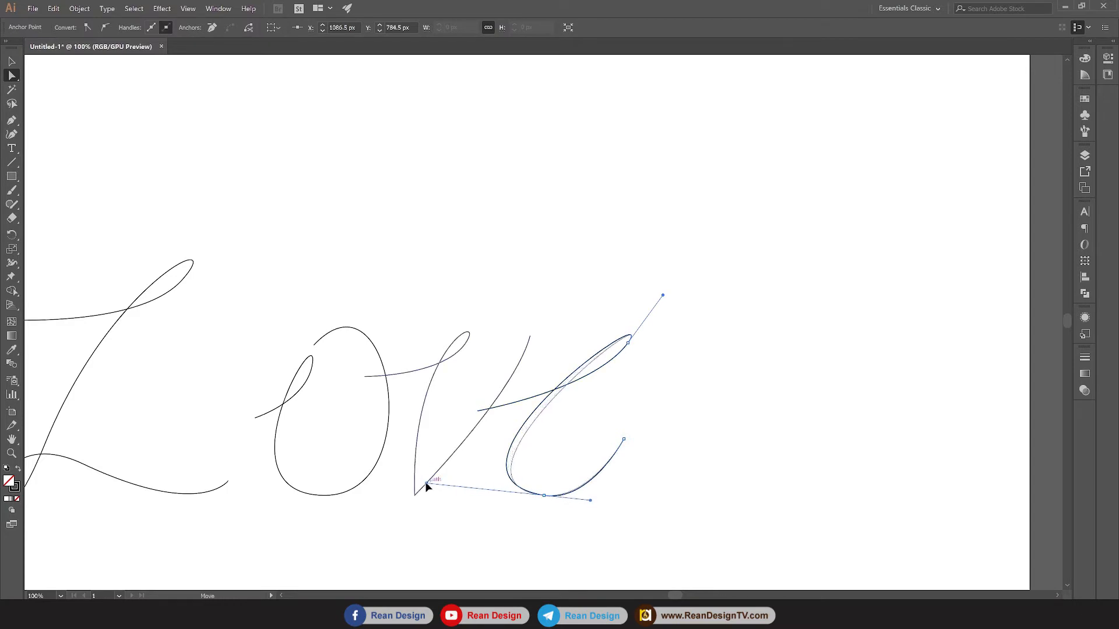
{"action": "left_click", "coordinate": [629, 342]}
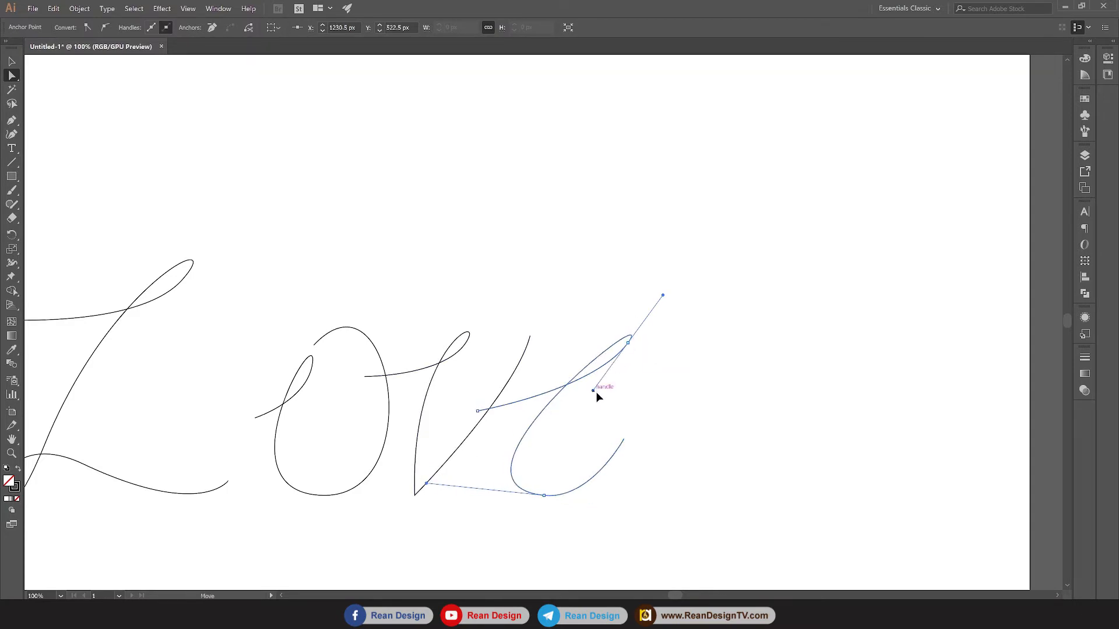
{"action": "left_click_drag", "start_coordinate": [595, 391], "coordinate": [611, 401]}
{"action": "left_click", "coordinate": [625, 440]}
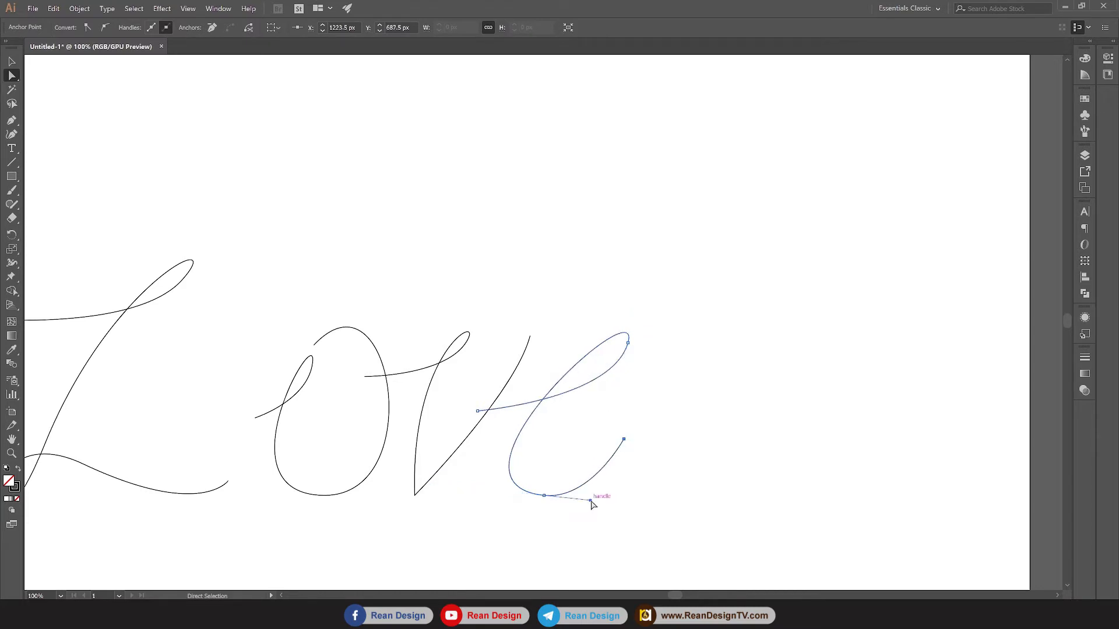
{"action": "left_click_drag", "start_coordinate": [545, 495], "coordinate": [594, 498]}
{"action": "left_click", "coordinate": [664, 497]}
Reshape the L by shortening the handle of its lower loop and moving the top stroke's starting anchor inward and down
{"action": "scroll", "coordinate": [524, 468], "scroll_direction": "down", "scroll_amount": 1}
{"action": "left_click_drag", "start_coordinate": [431, 454], "coordinate": [619, 452]}
{"action": "scroll", "coordinate": [514, 429], "scroll_direction": "up", "scroll_amount": 1}
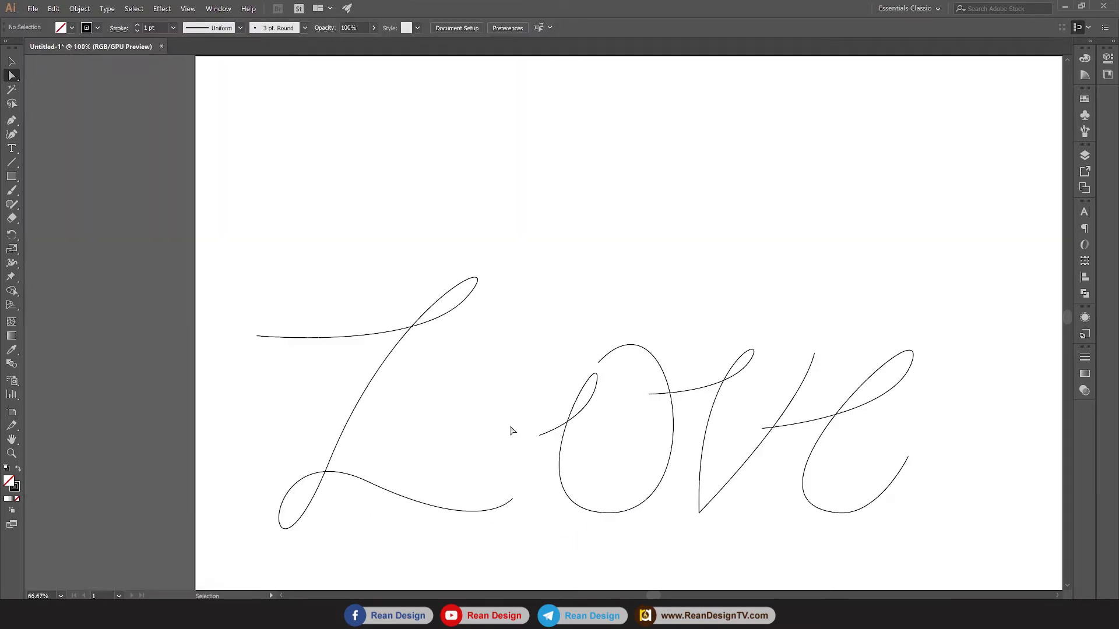
{"action": "left_click", "coordinate": [514, 498]}
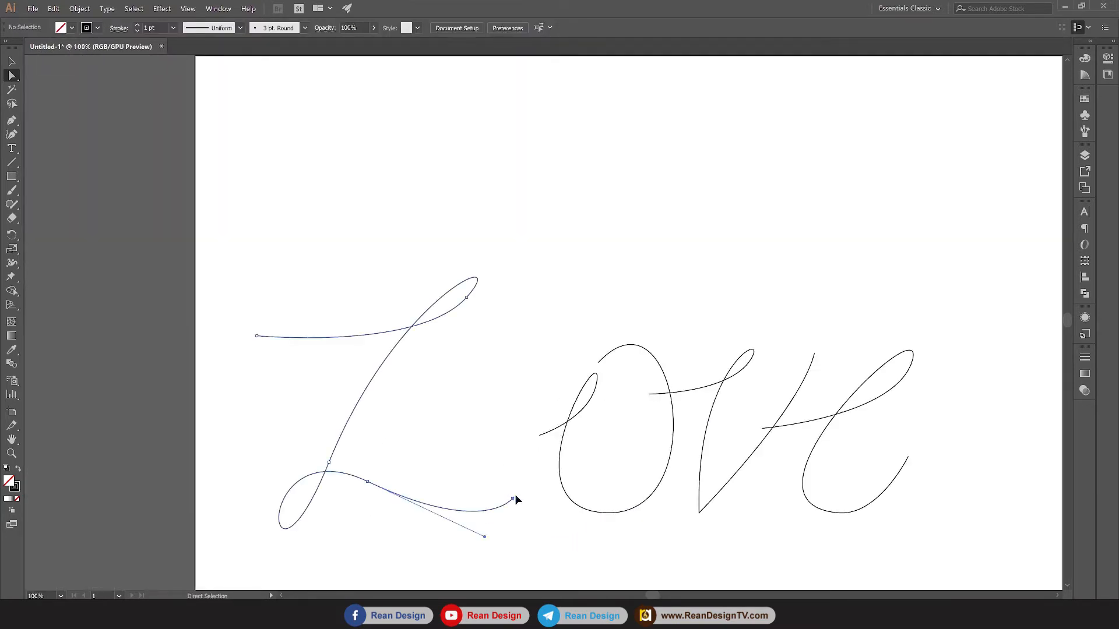
{"action": "left_click", "coordinate": [368, 482]}
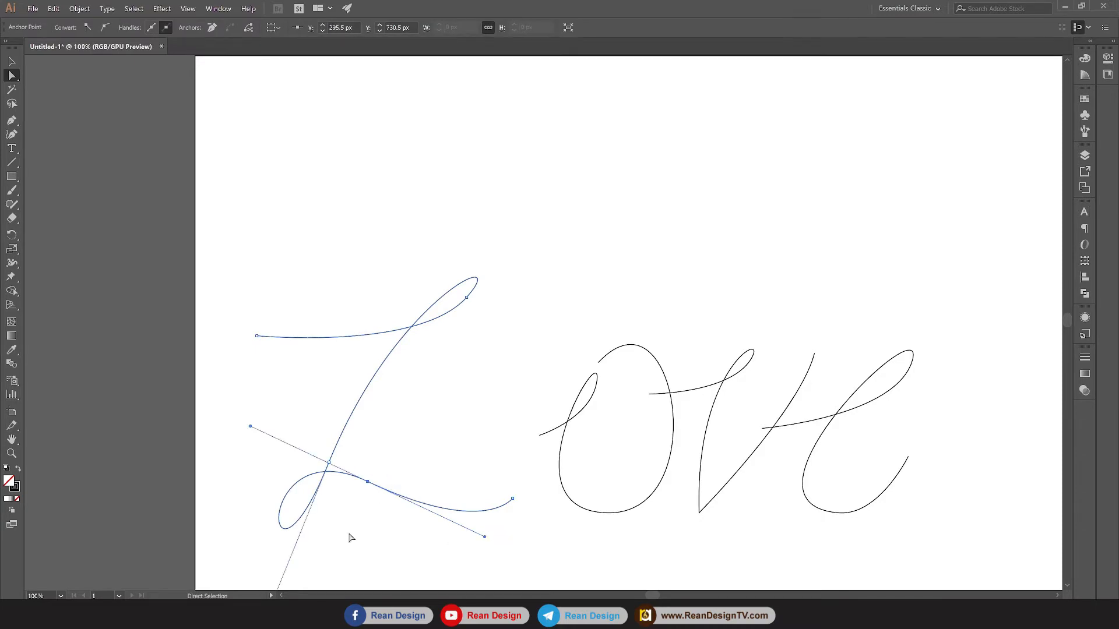
{"action": "scroll", "coordinate": [387, 494], "scroll_direction": "down", "scroll_amount": 3}
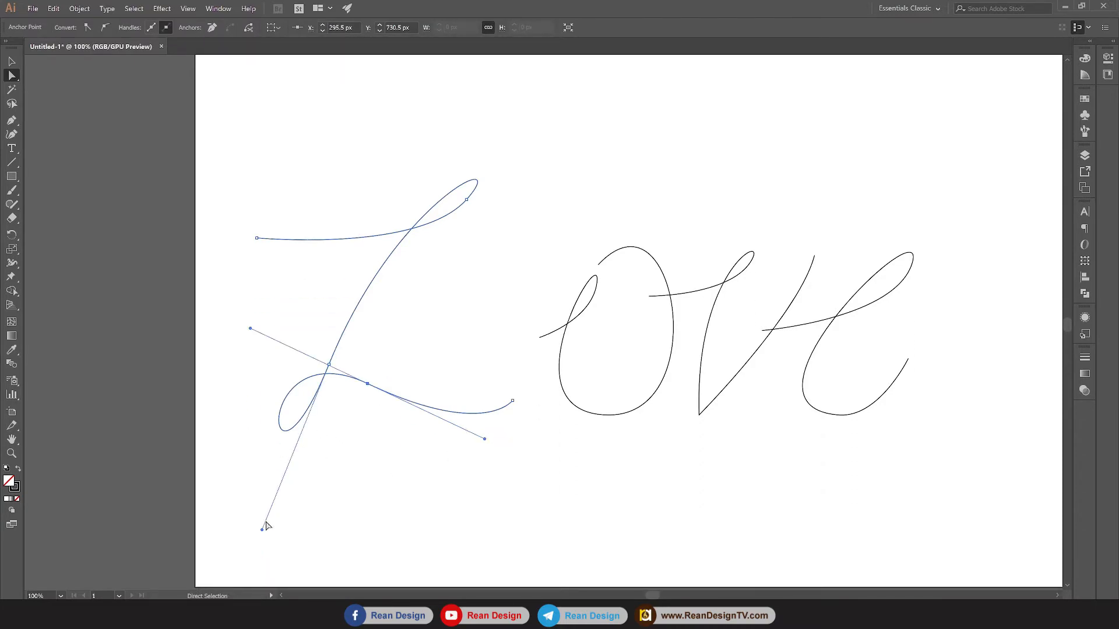
{"action": "left_click_drag", "start_coordinate": [261, 527], "coordinate": [266, 510]}
{"action": "scroll", "coordinate": [523, 406], "scroll_direction": "up", "scroll_amount": 2}
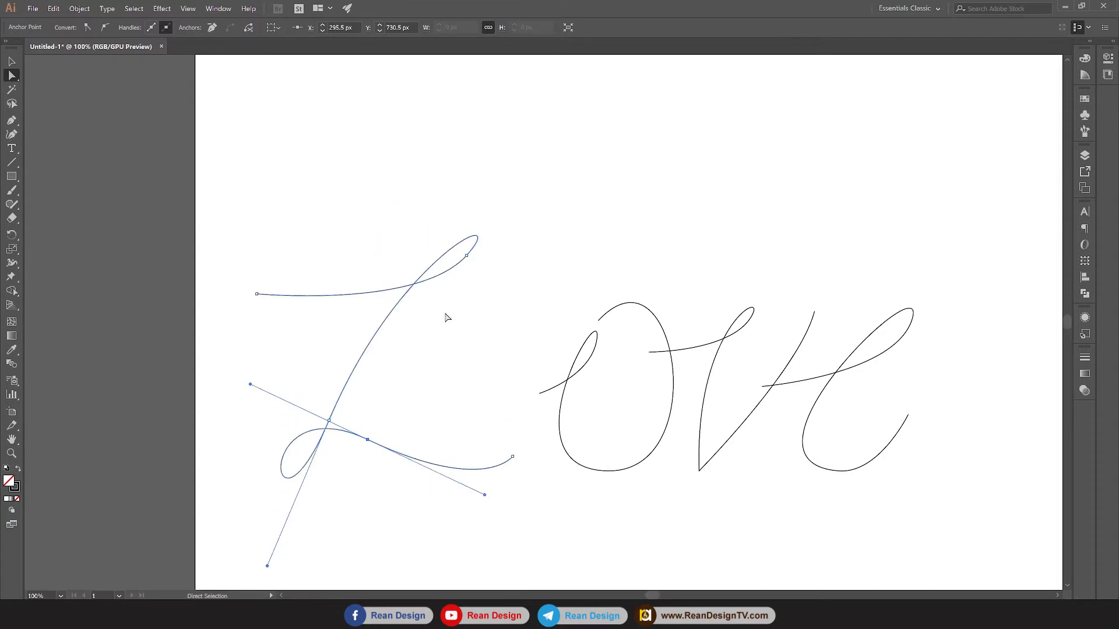
{"action": "left_click_drag", "start_coordinate": [257, 294], "coordinate": [282, 308]}
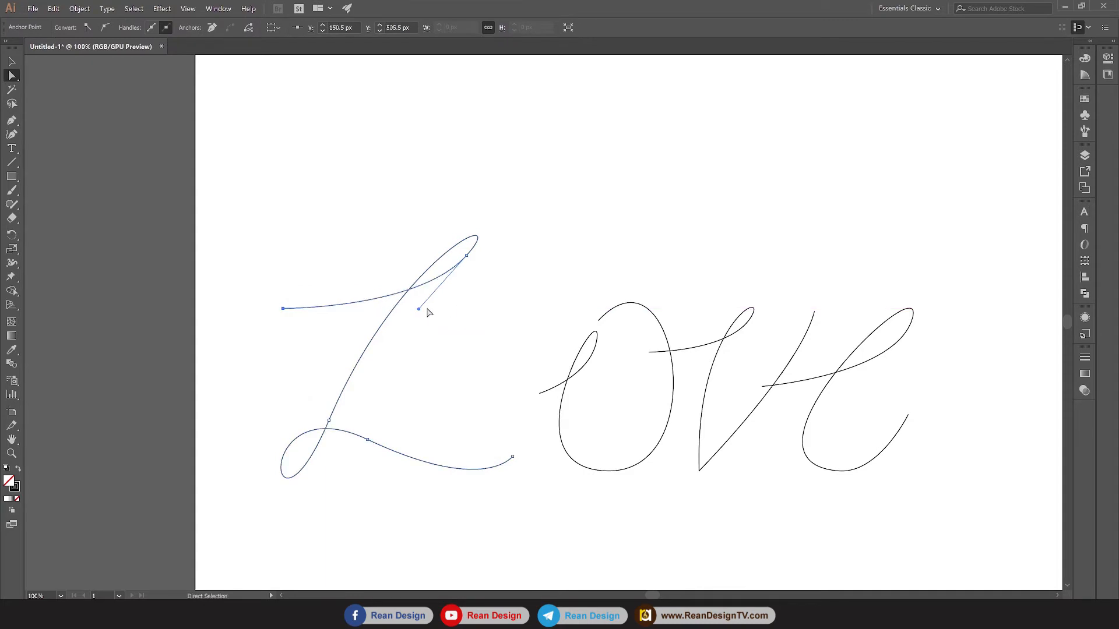
Refine the L by pulling its upper loop's handle down and shifting its lower stem anchor, and move the letter closer to the o
{"action": "left_click_drag", "start_coordinate": [419, 309], "coordinate": [417, 325]}
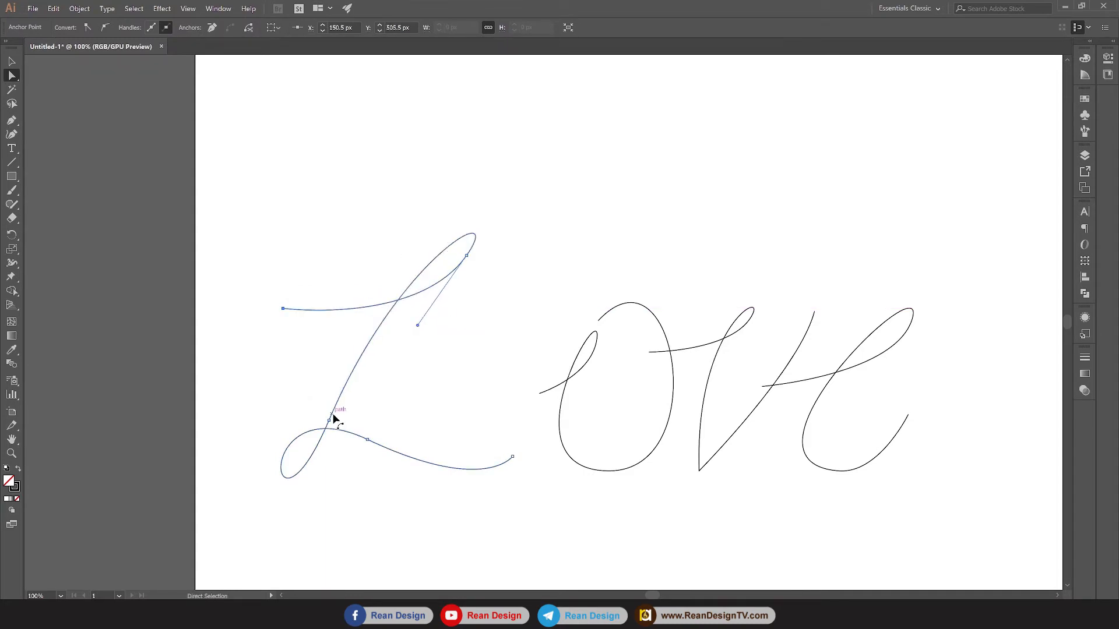
{"action": "left_click_drag", "start_coordinate": [330, 420], "coordinate": [339, 415]}
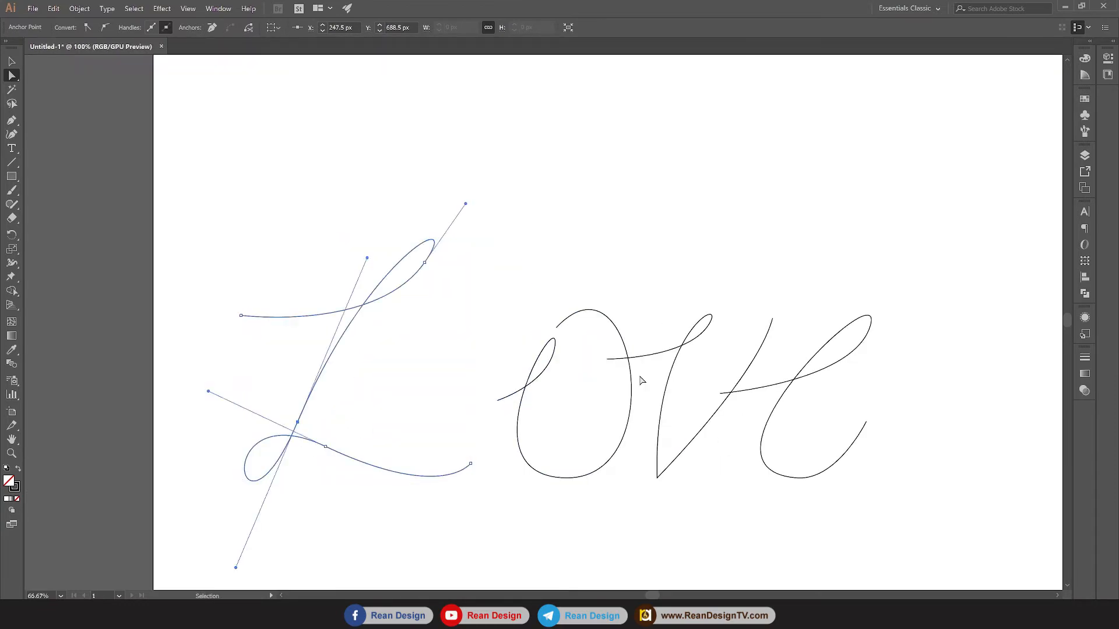
{"action": "left_click", "coordinate": [18, 62]}
{"action": "left_click", "coordinate": [163, 151]}
{"action": "left_click_drag", "start_coordinate": [358, 310], "coordinate": [390, 309]}
{"action": "key", "text": "ctrl+minus"}
{"action": "left_click_drag", "start_coordinate": [576, 286], "coordinate": [499, 297]}
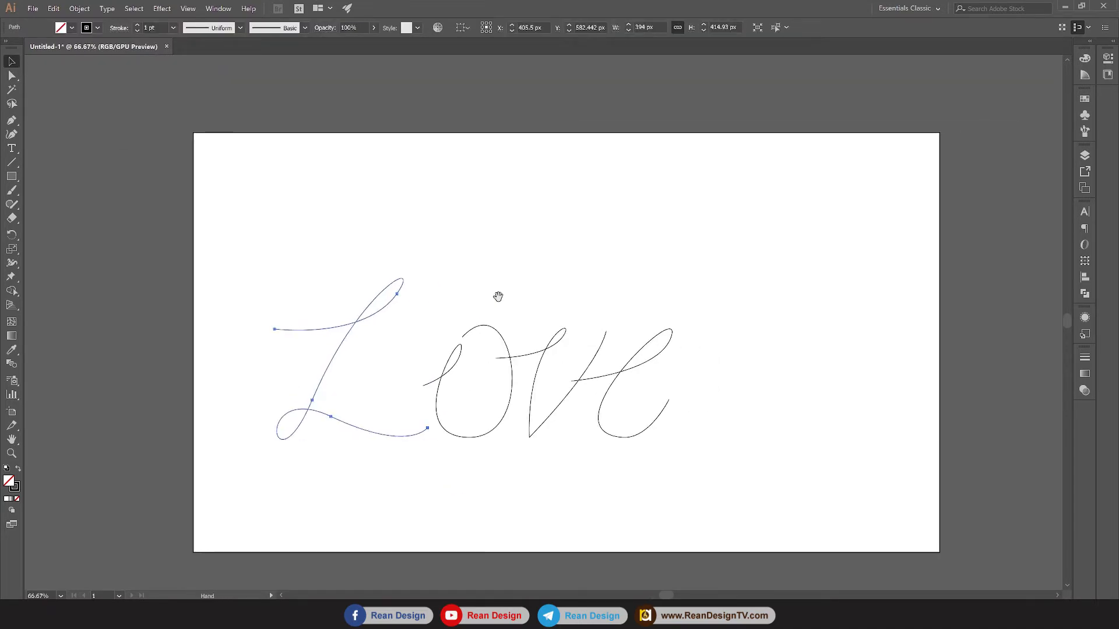
Move the whole Love lettering toward the middle of the artboard and deselect it
{"action": "key", "text": "ctrl+a"}
{"action": "left_click_drag", "start_coordinate": [630, 371], "coordinate": [689, 364]}
{"action": "key", "text": "ctrl+h"}
{"action": "left_click", "coordinate": [810, 399]}
{"action": "scroll", "coordinate": [811, 401], "scroll_direction": "up", "scroll_amount": 1}
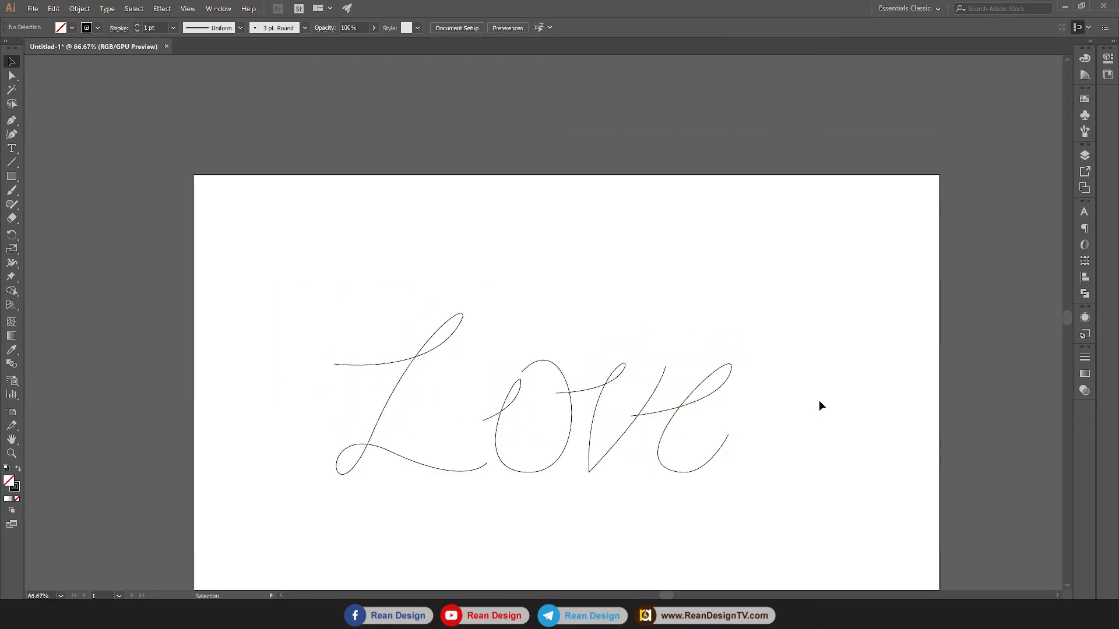
{"action": "left_click_drag", "start_coordinate": [816, 394], "coordinate": [794, 396]}
{"action": "scroll", "coordinate": [758, 352], "scroll_direction": "down", "scroll_amount": 1}
{"action": "left_click_drag", "start_coordinate": [773, 349], "coordinate": [697, 325]}
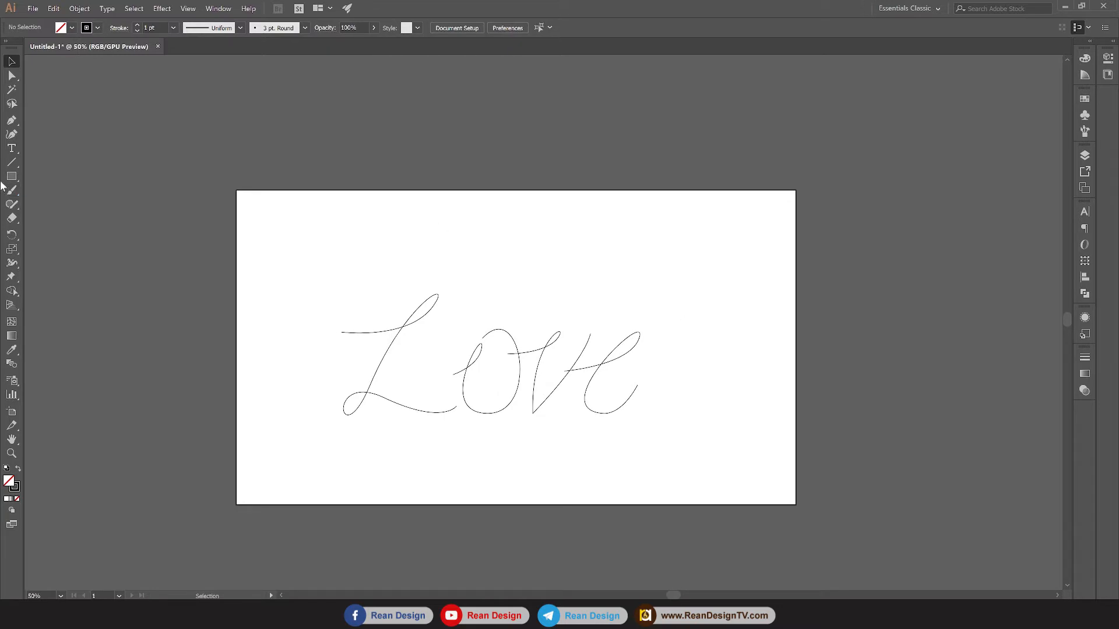
Draw a circle about 88 px in diameter with the Ellipse tool just above the artboard's upper-left corner
{"action": "left_click_drag", "start_coordinate": [12, 177], "coordinate": [78, 205]}
{"action": "scroll", "coordinate": [277, 229], "scroll_direction": "up", "scroll_amount": 1}
{"action": "left_click_drag", "start_coordinate": [242, 167], "coordinate": [268, 193]}
{"action": "left_click", "coordinate": [12, 61]}
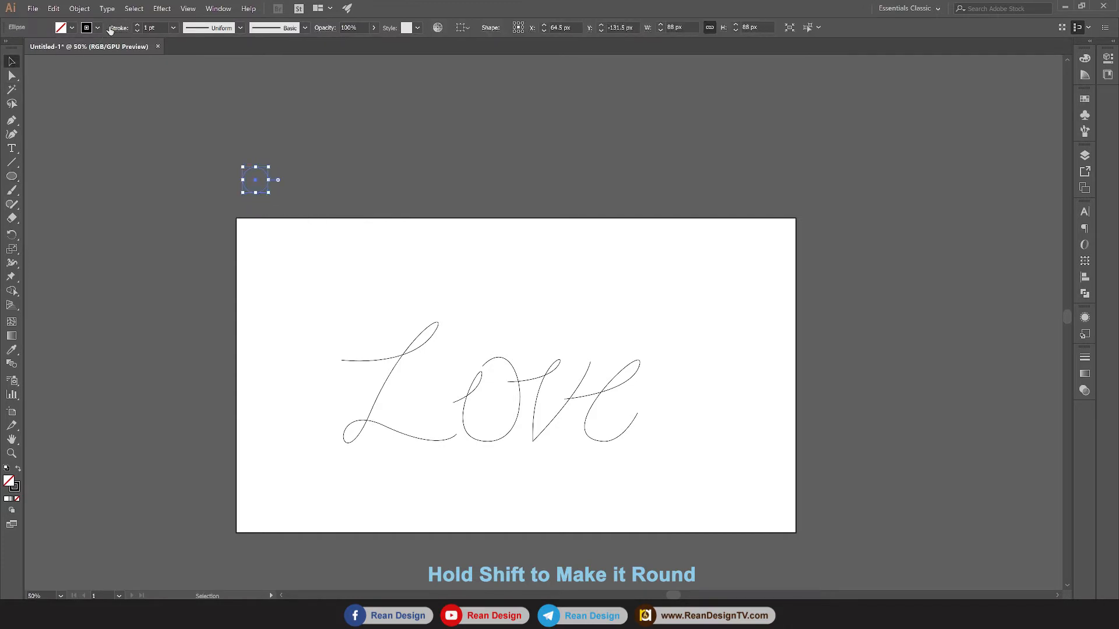
Remove the circle's stroke and fill it with the white-to-black linear gradient swatch
{"action": "left_click", "coordinate": [72, 27]}
{"action": "left_click", "coordinate": [8, 48]}
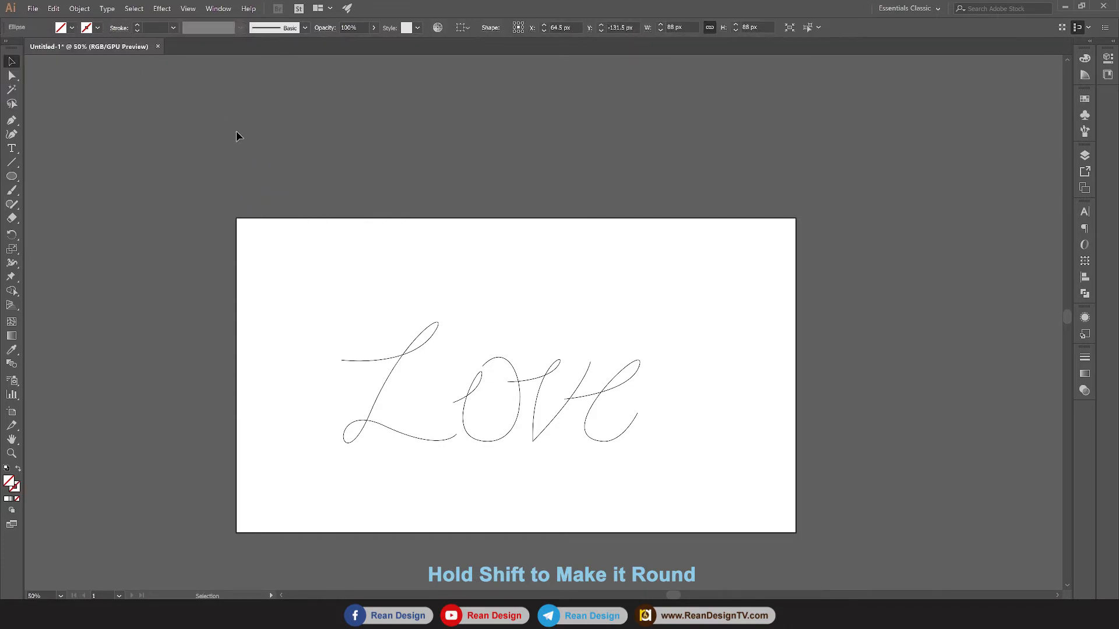
{"action": "left_click_drag", "start_coordinate": [227, 148], "coordinate": [277, 201]}
{"action": "left_click", "coordinate": [72, 28]}
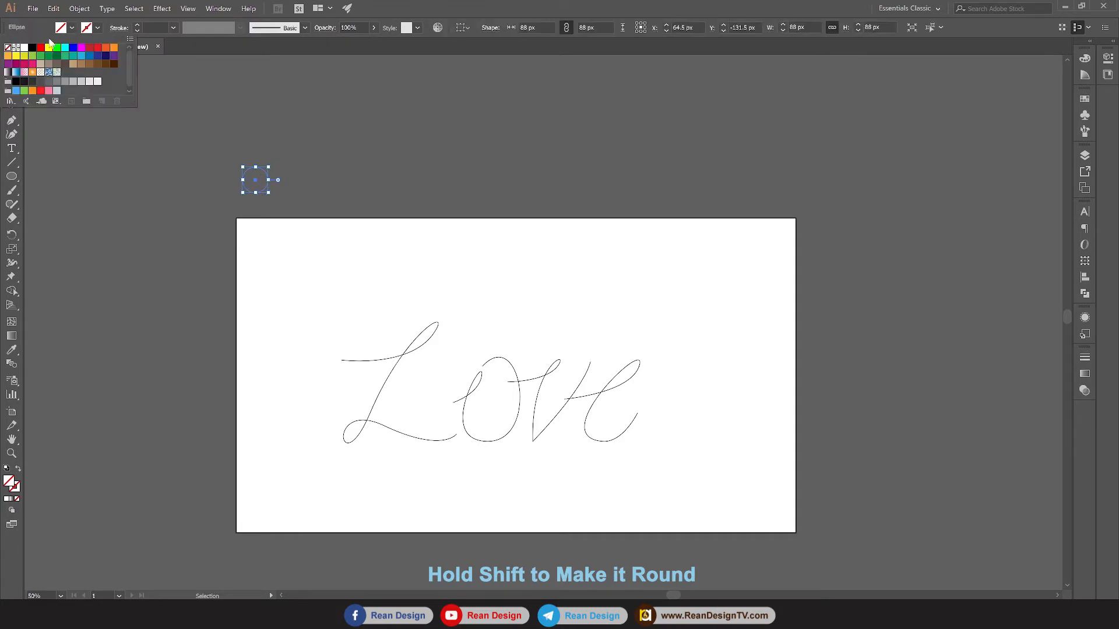
{"action": "left_click", "coordinate": [8, 73]}
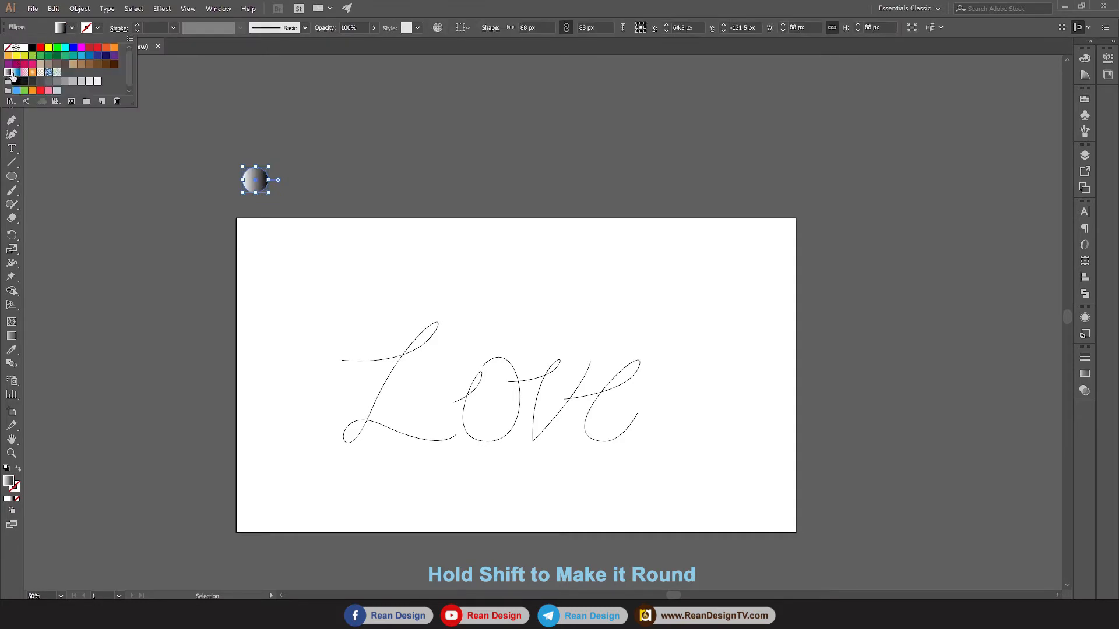
Recolor the circle's linear gradient with light orange at the start stop and bright yellow at the end stop
{"action": "left_click", "coordinate": [1084, 375]}
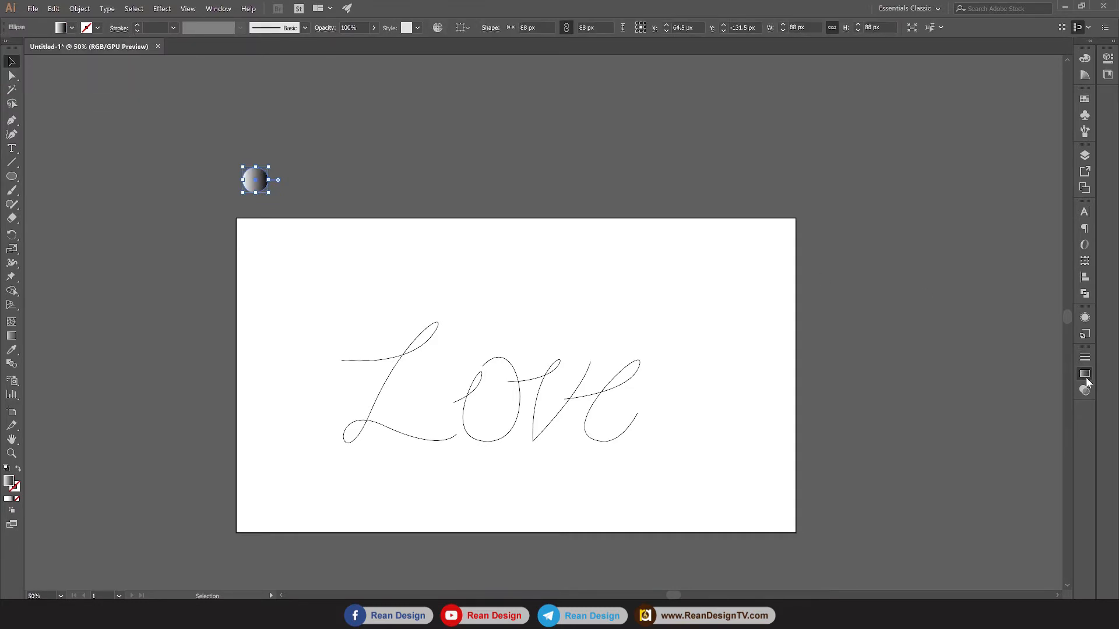
{"action": "left_click", "coordinate": [1085, 376]}
{"action": "left_click", "coordinate": [945, 447]}
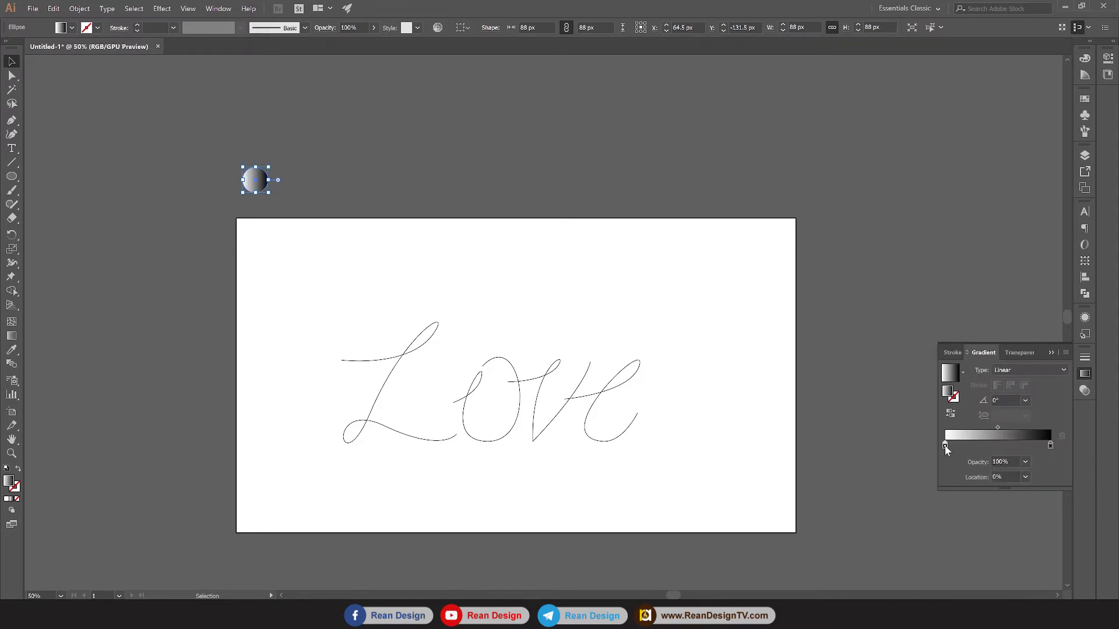
{"action": "double_click", "coordinate": [946, 446]}
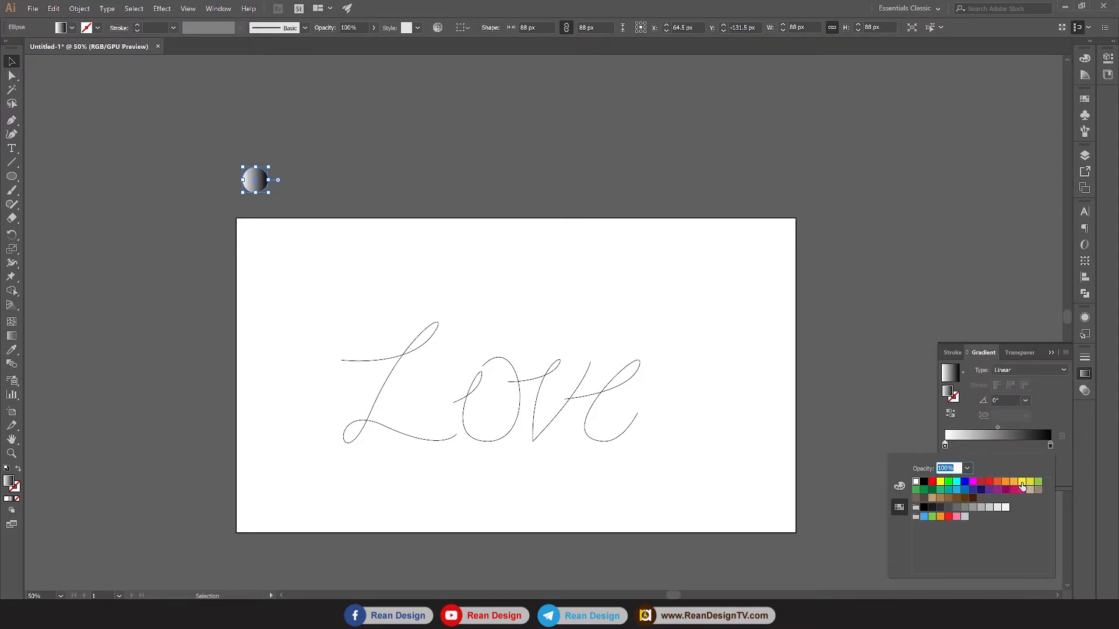
{"action": "left_click", "coordinate": [1022, 483]}
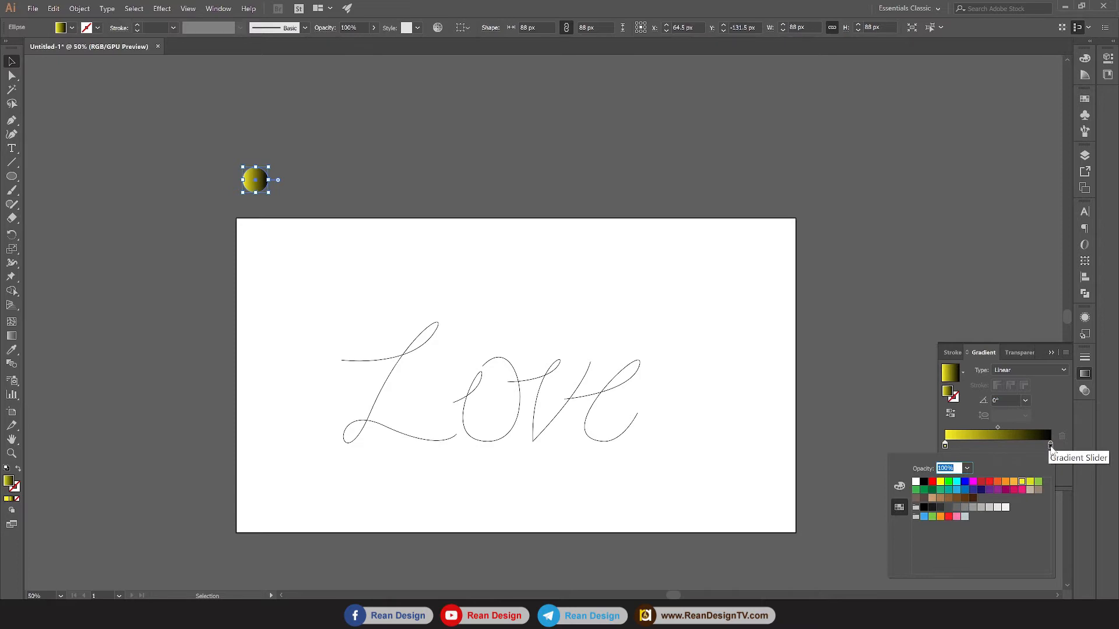
{"action": "left_click", "coordinate": [1014, 482]}
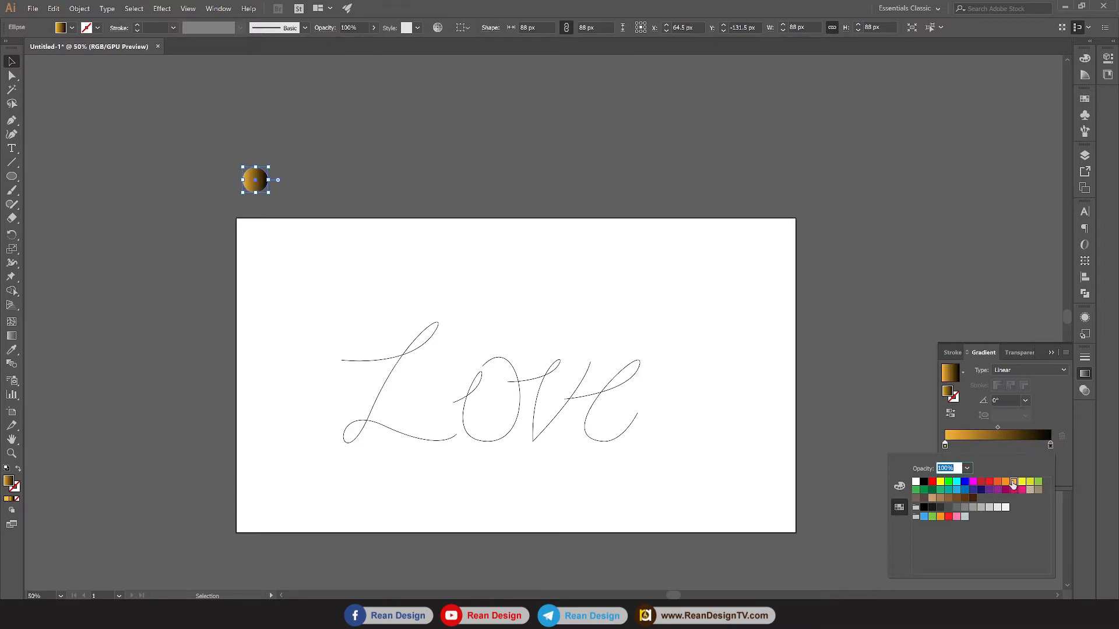
{"action": "left_click", "coordinate": [1050, 445]}
{"action": "double_click", "coordinate": [1050, 445]}
{"action": "left_click", "coordinate": [940, 483]}
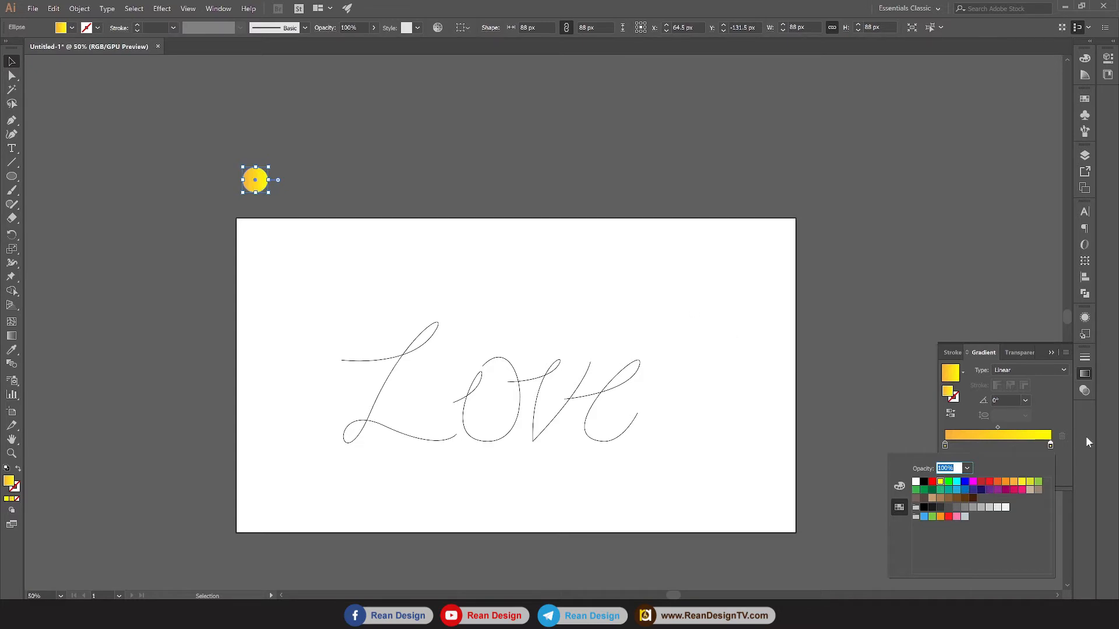
Shift the circle's gradient midpoint toward the yellow end, to about 77.57%, and deselect the circle
{"action": "left_click", "coordinate": [998, 432]}
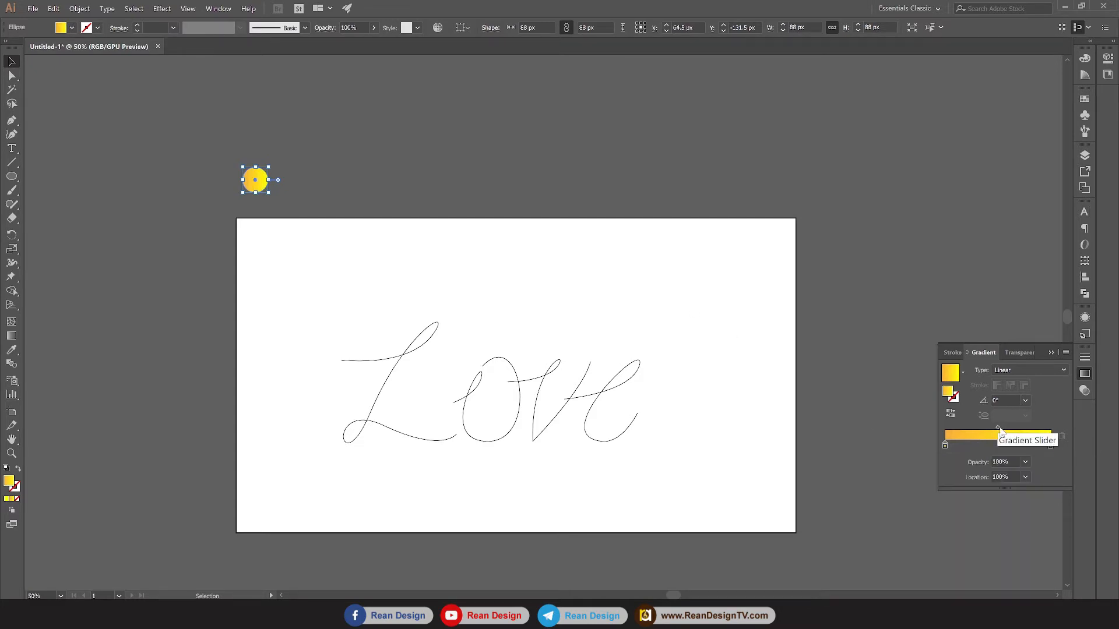
{"action": "left_click_drag", "start_coordinate": [998, 429], "coordinate": [1027, 429]}
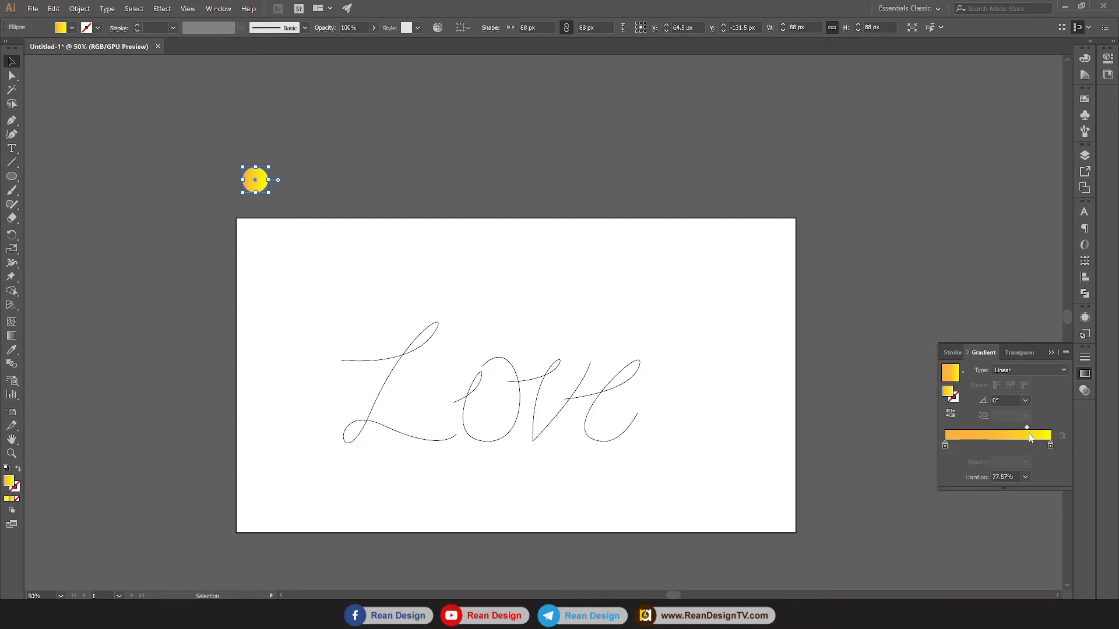
{"action": "left_click", "coordinate": [816, 257]}
Scale the circle down to 62.5 px and duplicate it horizontally in line with the artboard's right edge
{"action": "scroll", "coordinate": [260, 185], "scroll_direction": "up", "scroll_amount": 1}
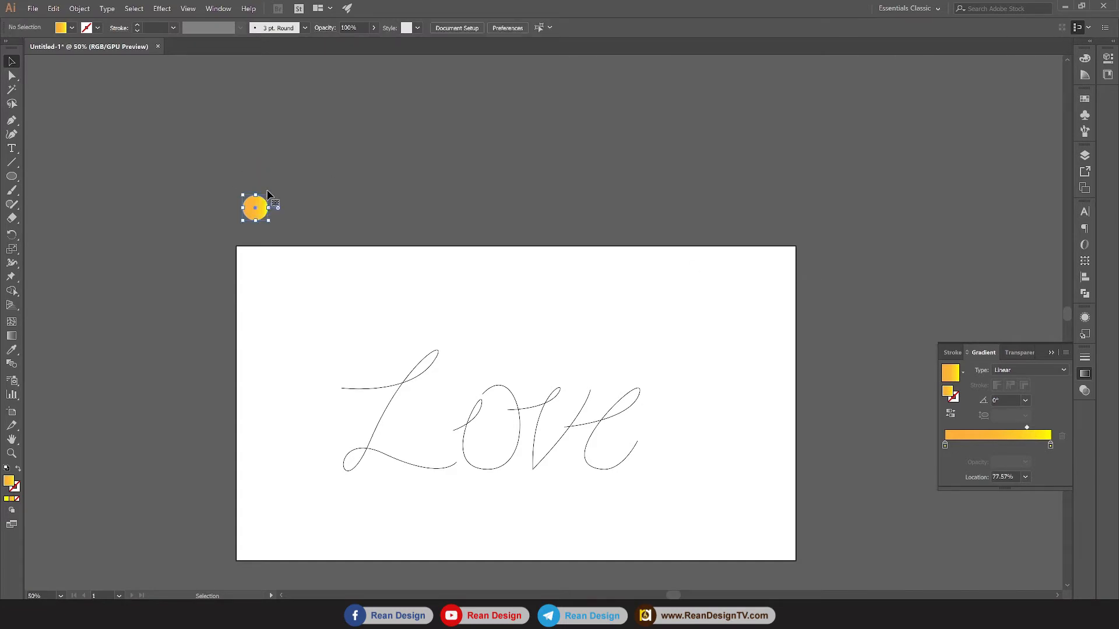
{"action": "left_click_drag", "start_coordinate": [268, 194], "coordinate": [795, 247]}
{"action": "left_click", "coordinate": [836, 220]}
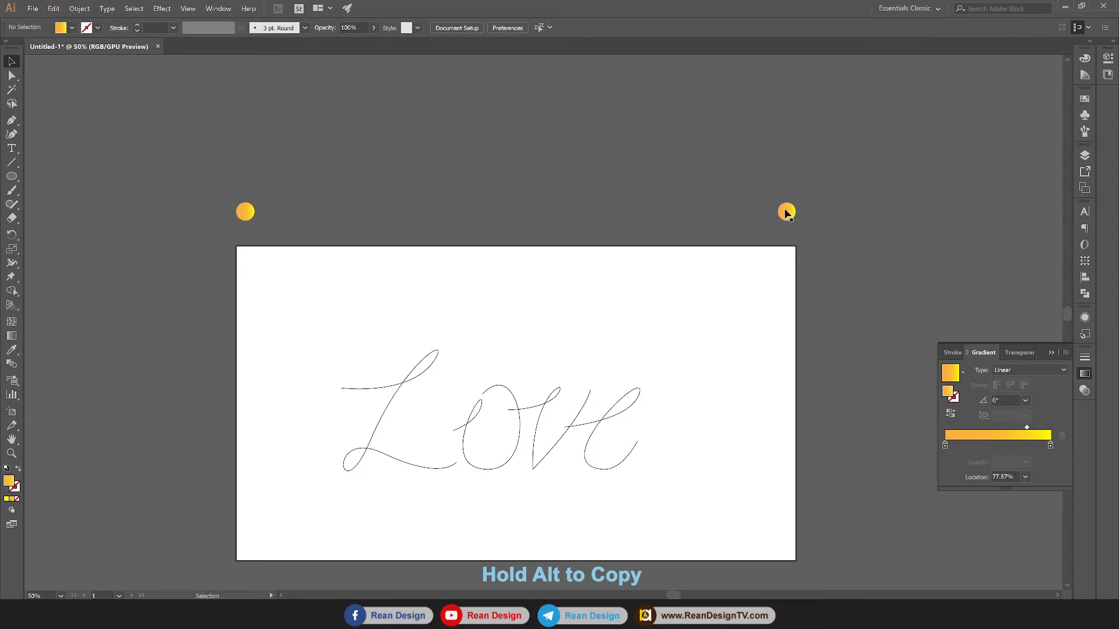
Recolor the duplicate circle's gradient from dark brown (R=66 G=33 B=11) to orange, with the midpoint at about 78.92%
{"action": "double_click", "coordinate": [944, 445]}
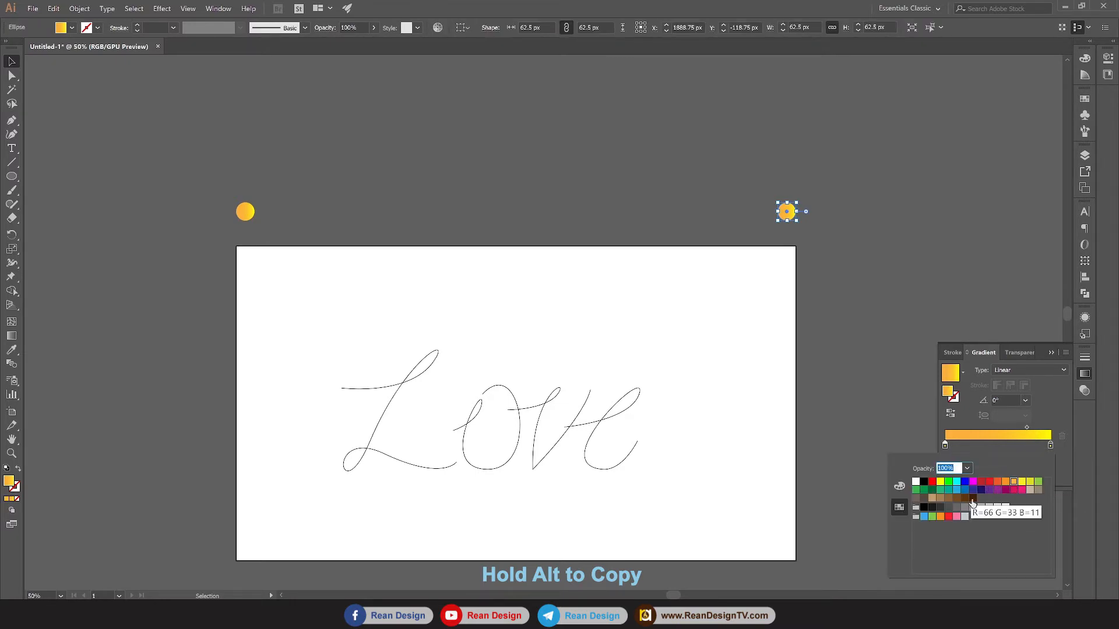
{"action": "left_click", "coordinate": [972, 499]}
{"action": "left_click", "coordinate": [1050, 445]}
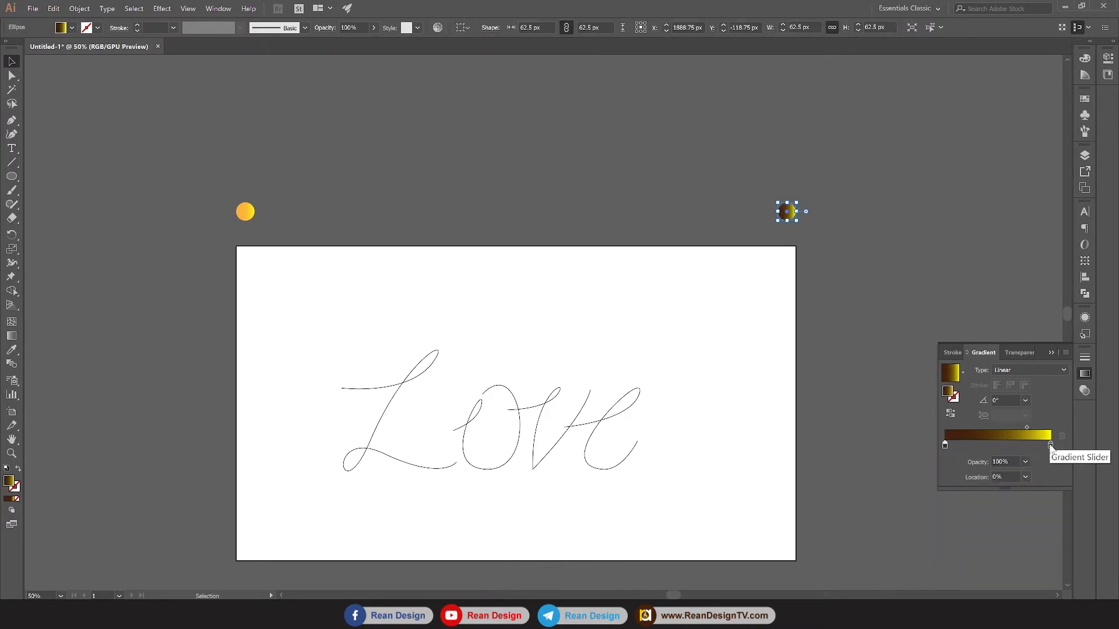
{"action": "double_click", "coordinate": [1050, 446]}
{"action": "left_click", "coordinate": [1005, 483]}
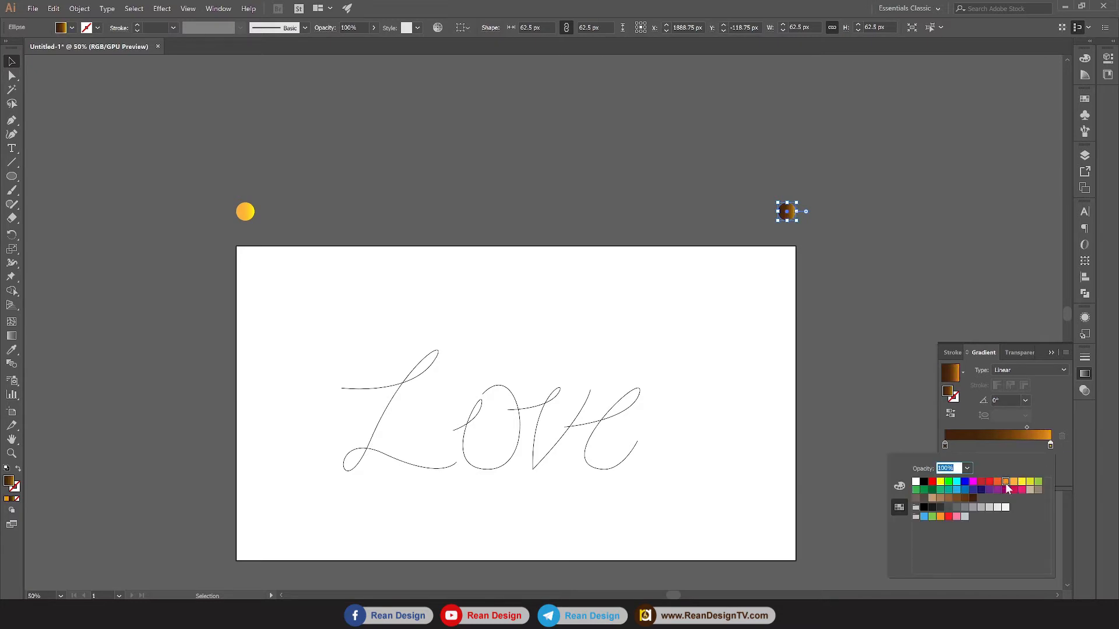
{"action": "left_click", "coordinate": [989, 440]}
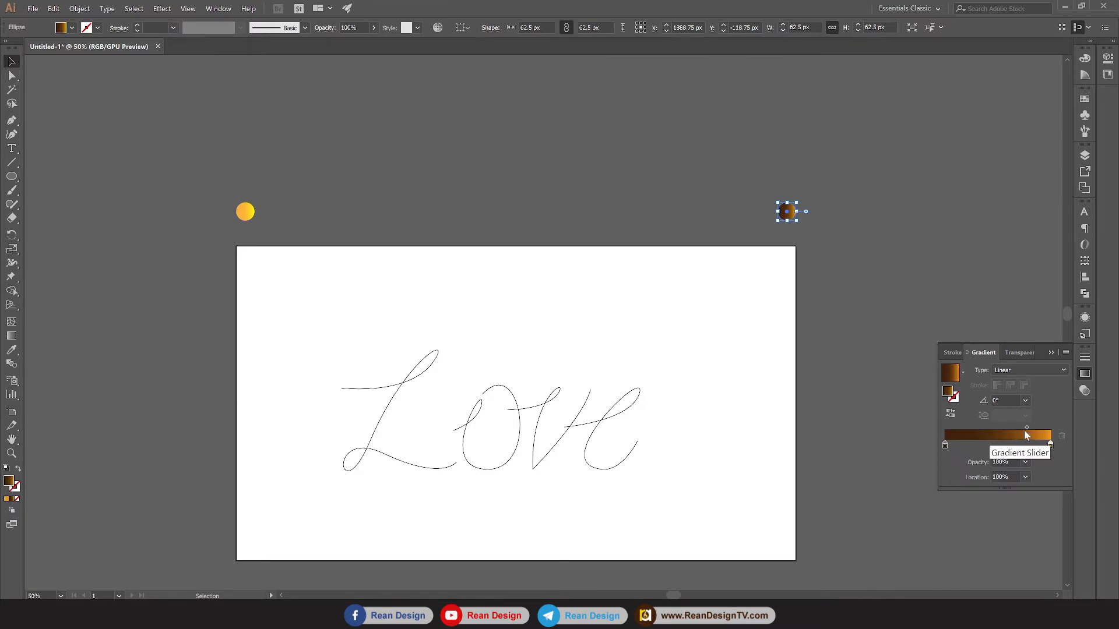
{"action": "left_click", "coordinate": [1027, 428]}
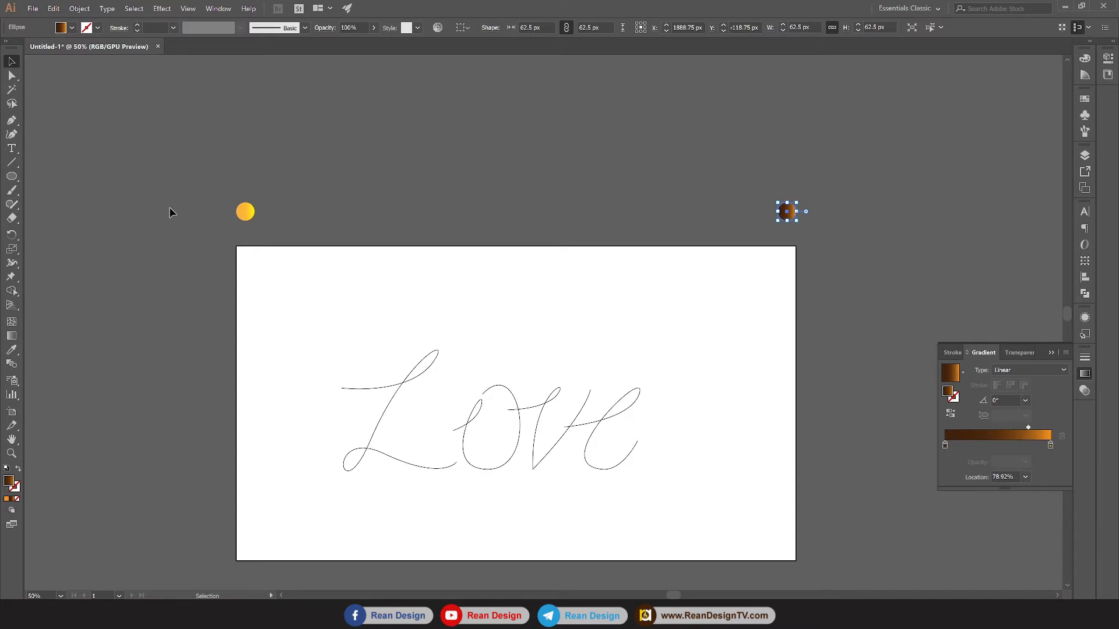
Reverse the original circle's gradient to run from yellow to orange, place its midpoint at about 15.95%, and deselect the circle
{"action": "left_click", "coordinate": [246, 212]}
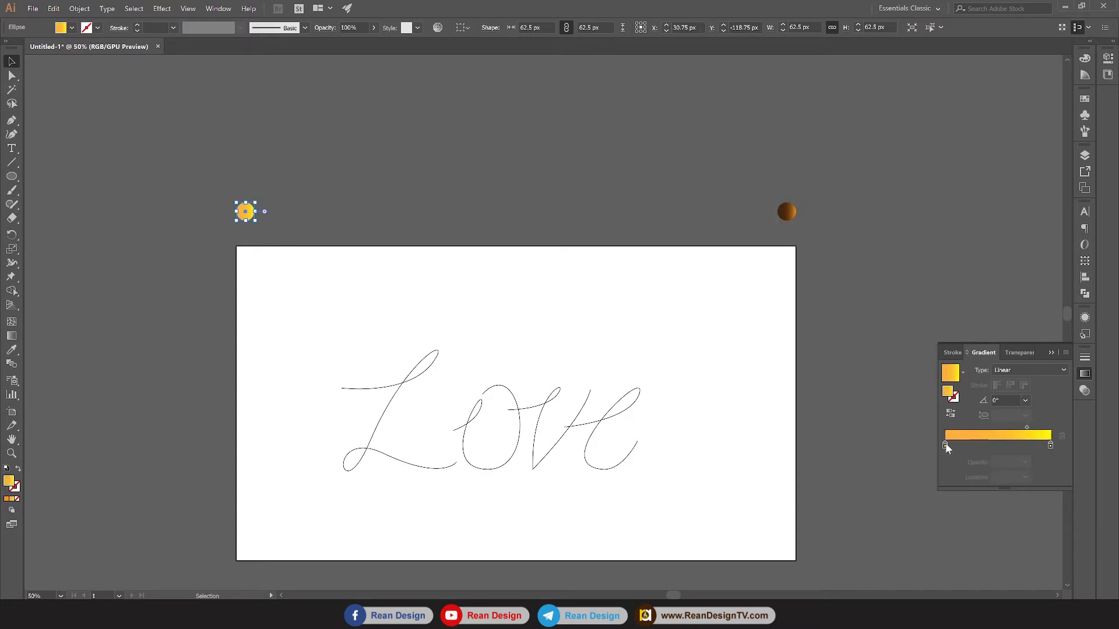
{"action": "left_click_drag", "start_coordinate": [946, 446], "coordinate": [1050, 447]}
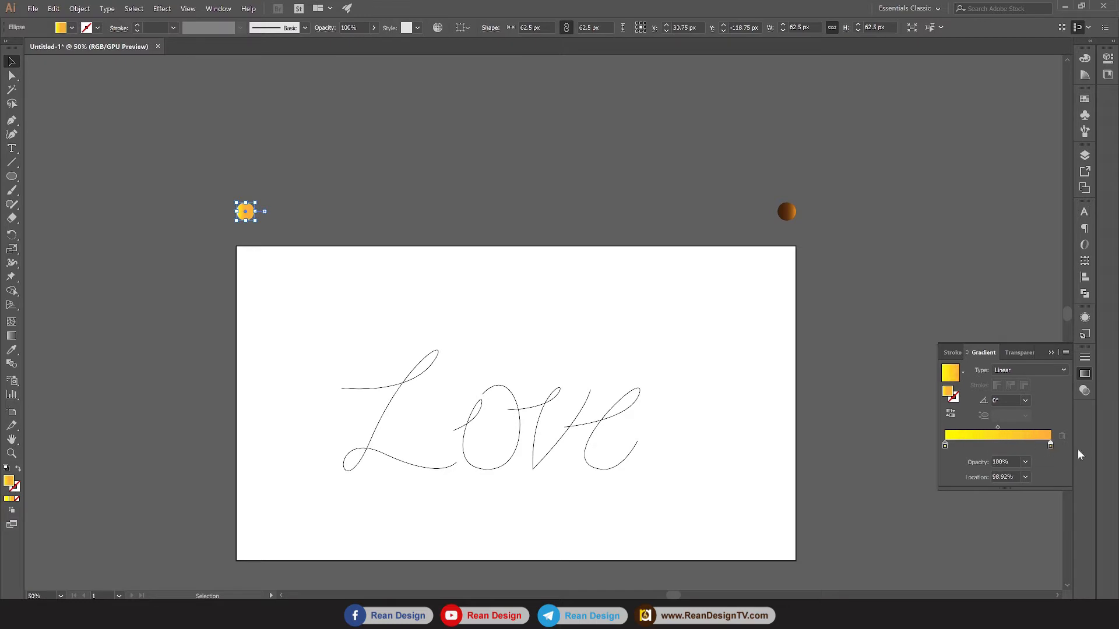
{"action": "left_click_drag", "start_coordinate": [998, 430], "coordinate": [966, 431]}
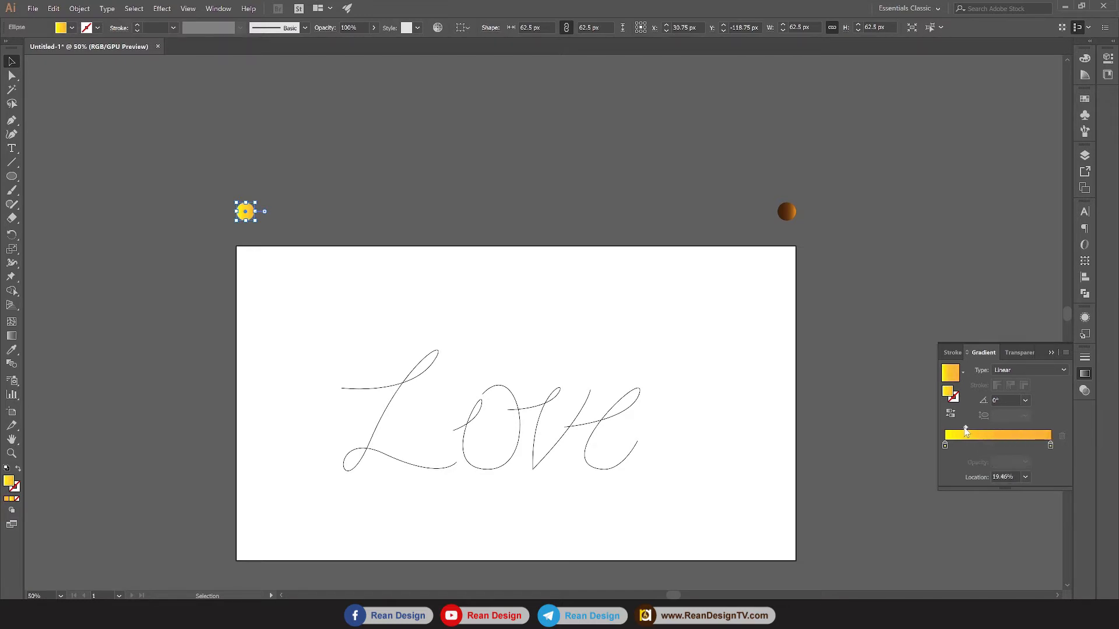
{"action": "left_click", "coordinate": [664, 306]}
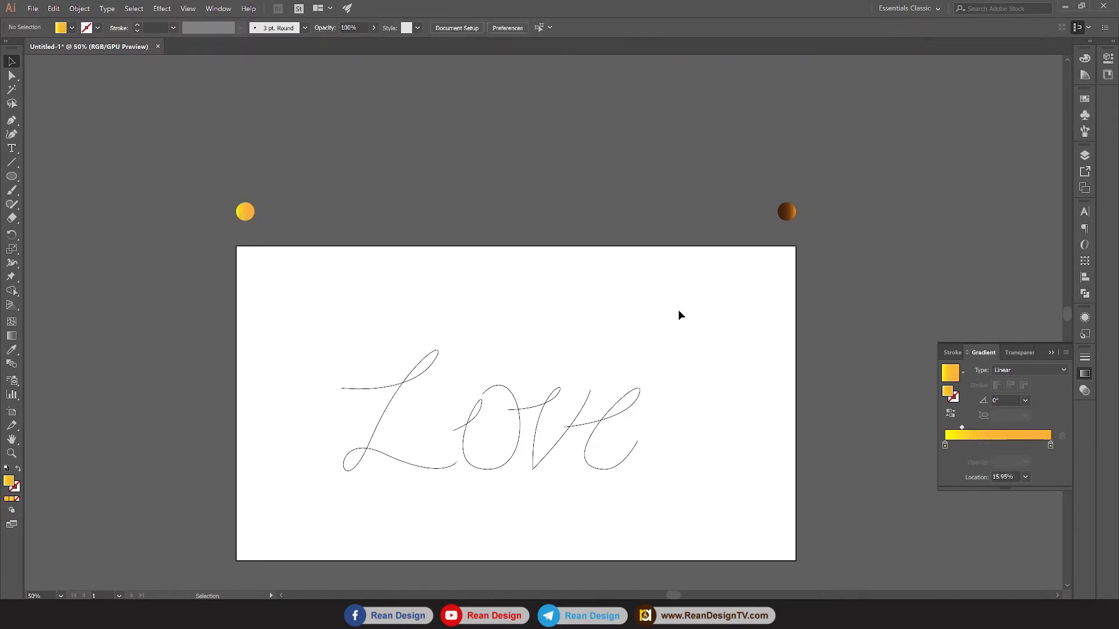
Select both gradient circles above the artboard and make a blend between them
{"action": "scroll", "coordinate": [676, 309], "scroll_direction": "up", "scroll_amount": 1}
{"action": "left_click_drag", "start_coordinate": [803, 239], "coordinate": [802, 240]}
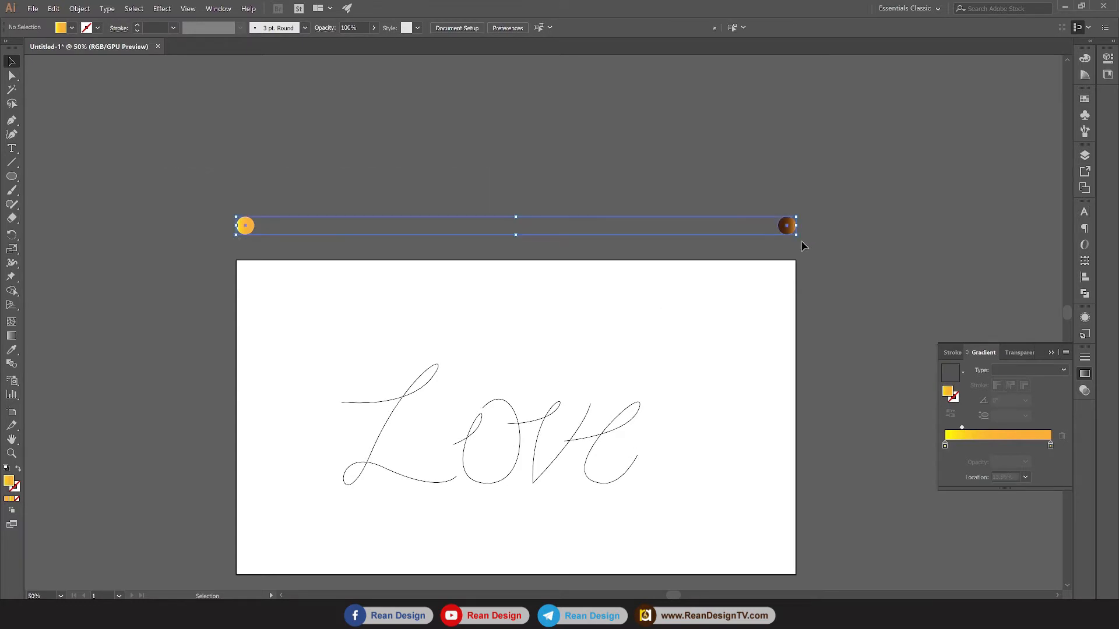
{"action": "left_click", "coordinate": [78, 9]}
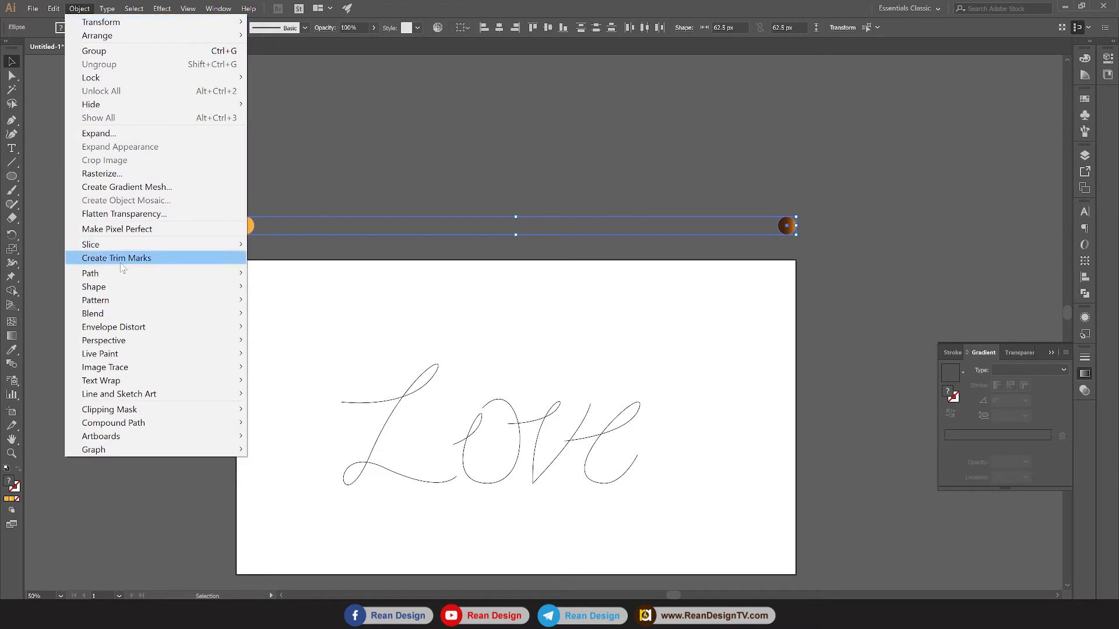
{"action": "mouse_move", "coordinate": [131, 313]}
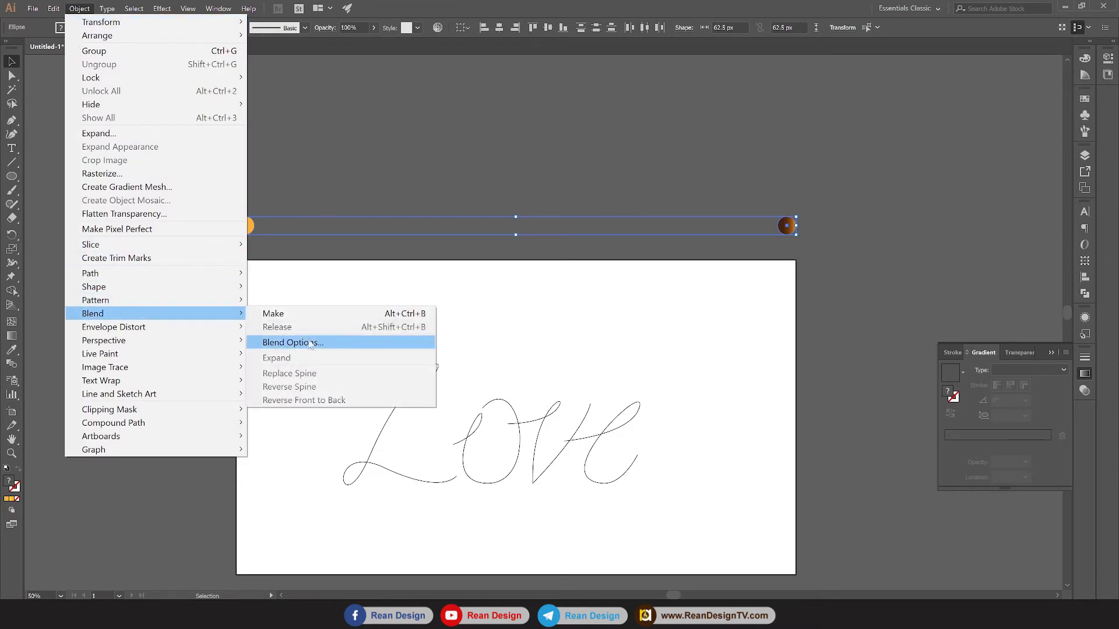
{"action": "left_click", "coordinate": [328, 318]}
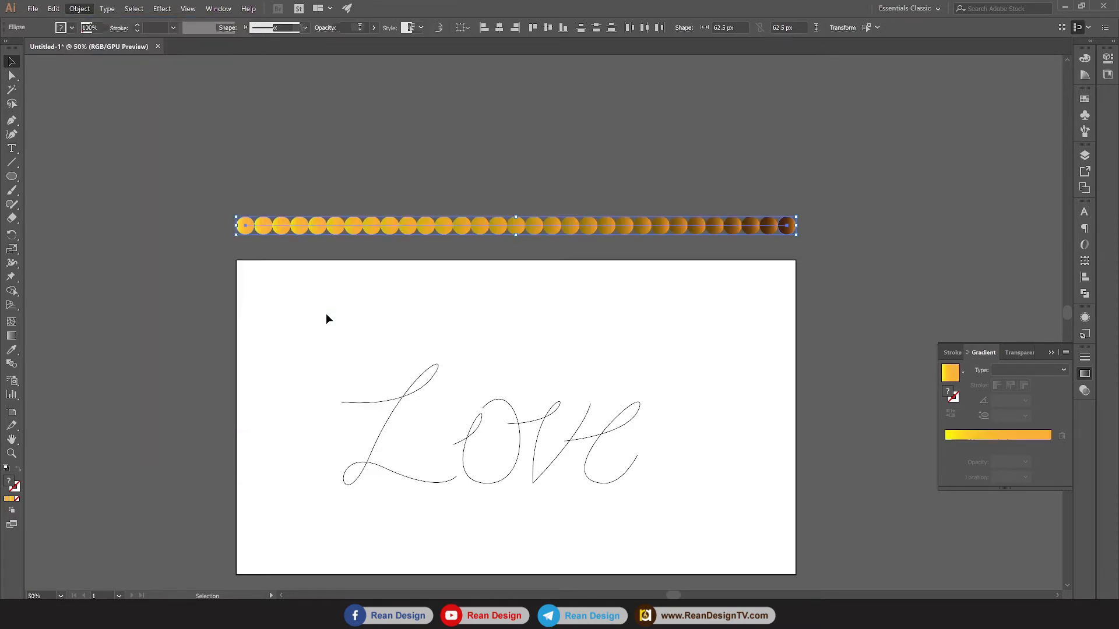
Set the circle blend's spacing to Specified Steps with 350 steps, preview it, apply it and deselect the blend
{"action": "left_click", "coordinate": [80, 11]}
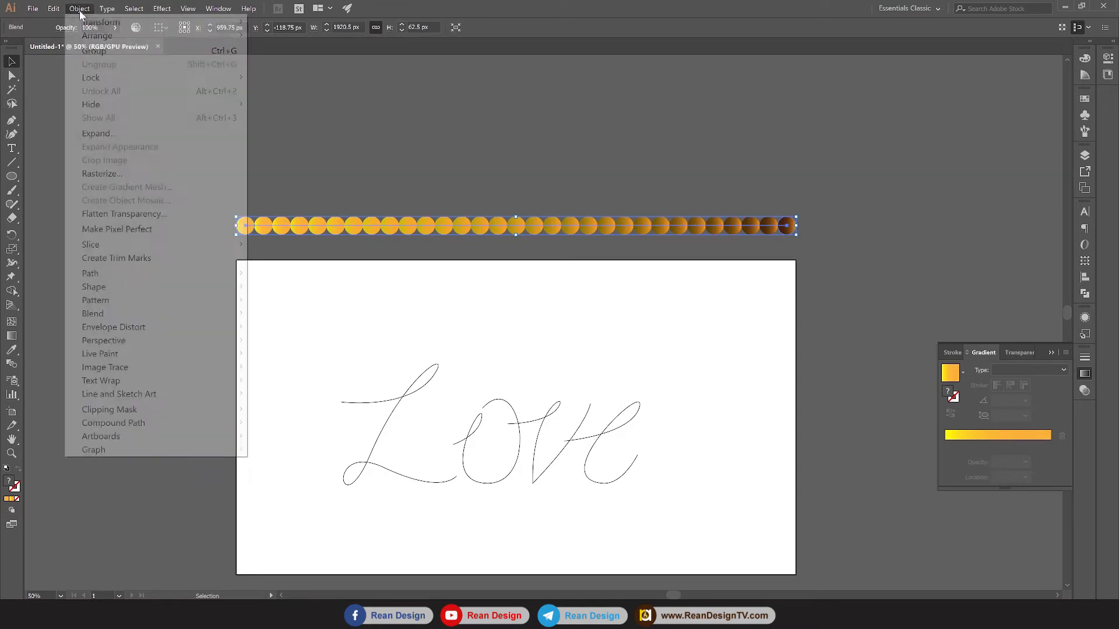
{"action": "mouse_move", "coordinate": [173, 311]}
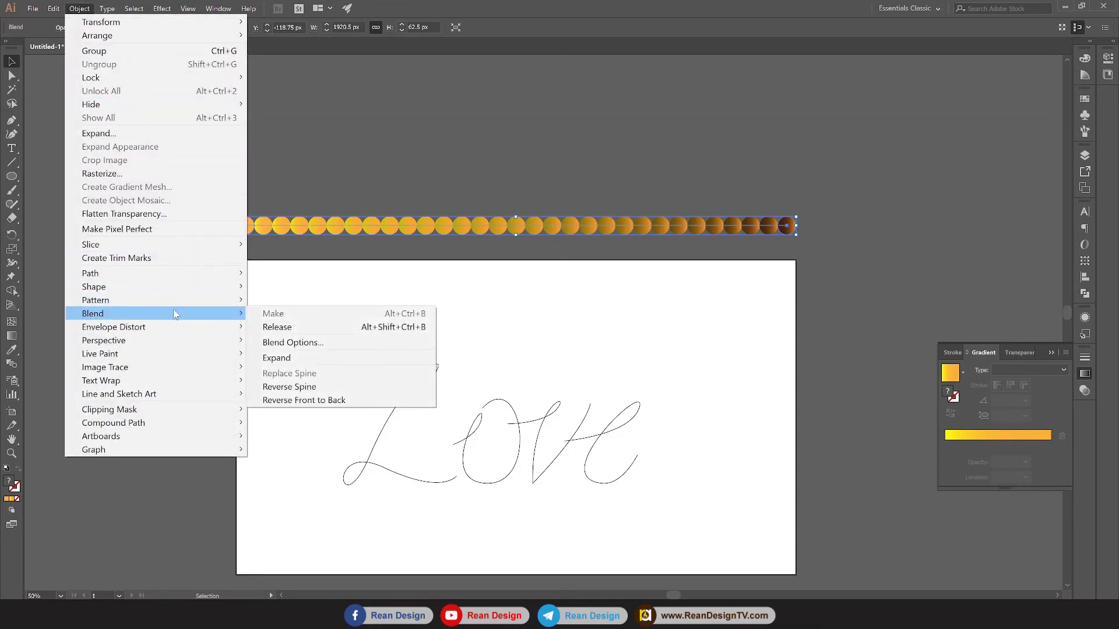
{"action": "left_click", "coordinate": [307, 348]}
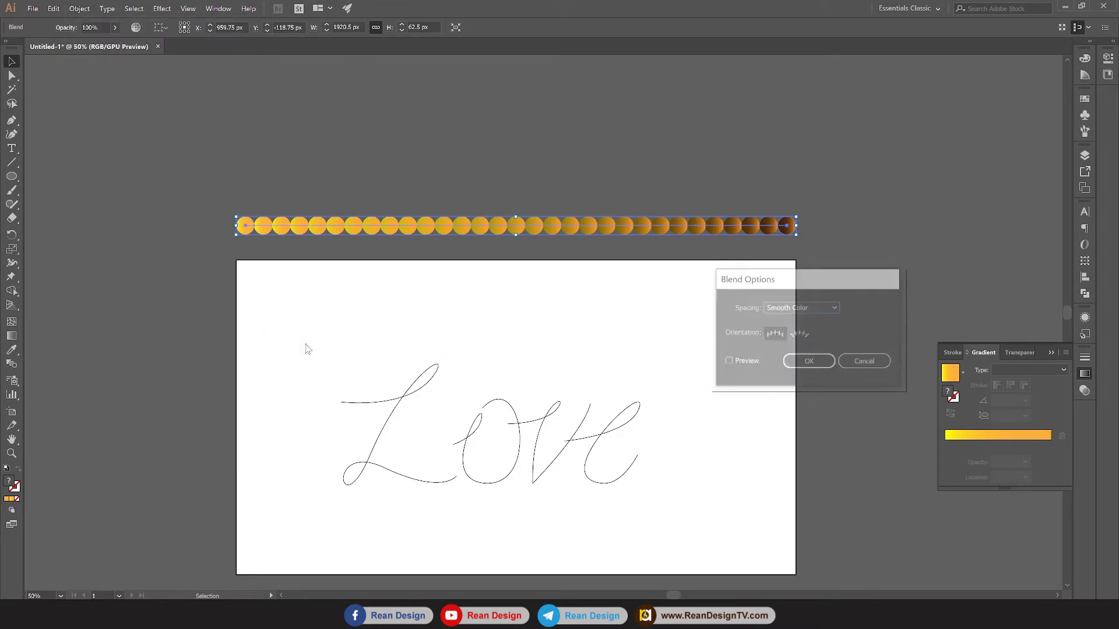
{"action": "left_click", "coordinate": [807, 307]}
{"action": "left_click", "coordinate": [809, 325]}
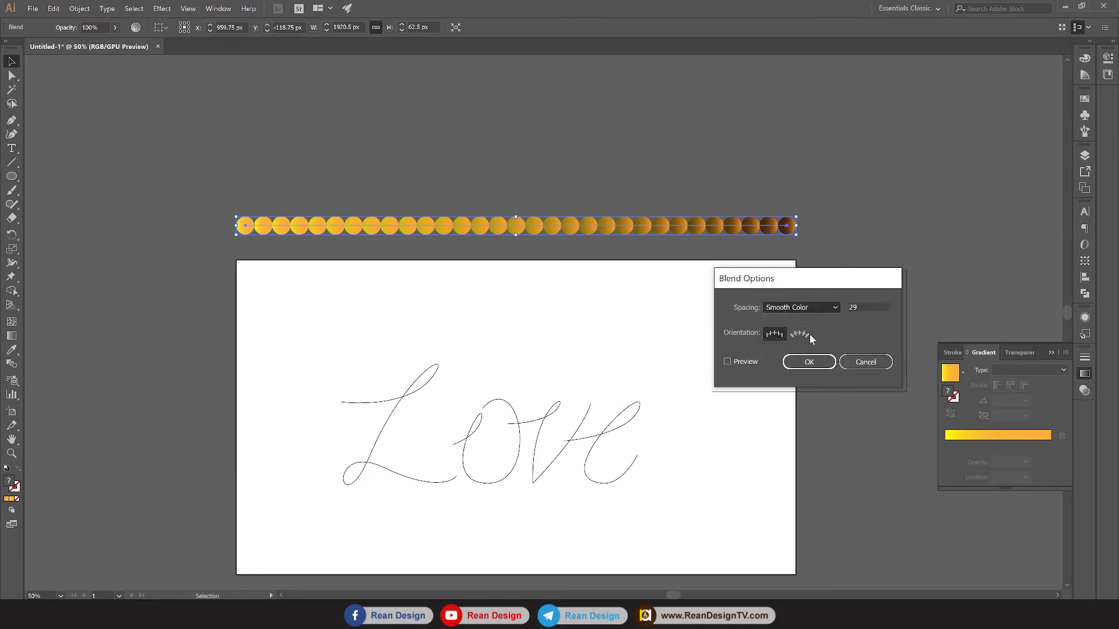
{"action": "left_click", "coordinate": [867, 304]}
{"action": "left_click_drag", "start_coordinate": [867, 305], "coordinate": [793, 311]}
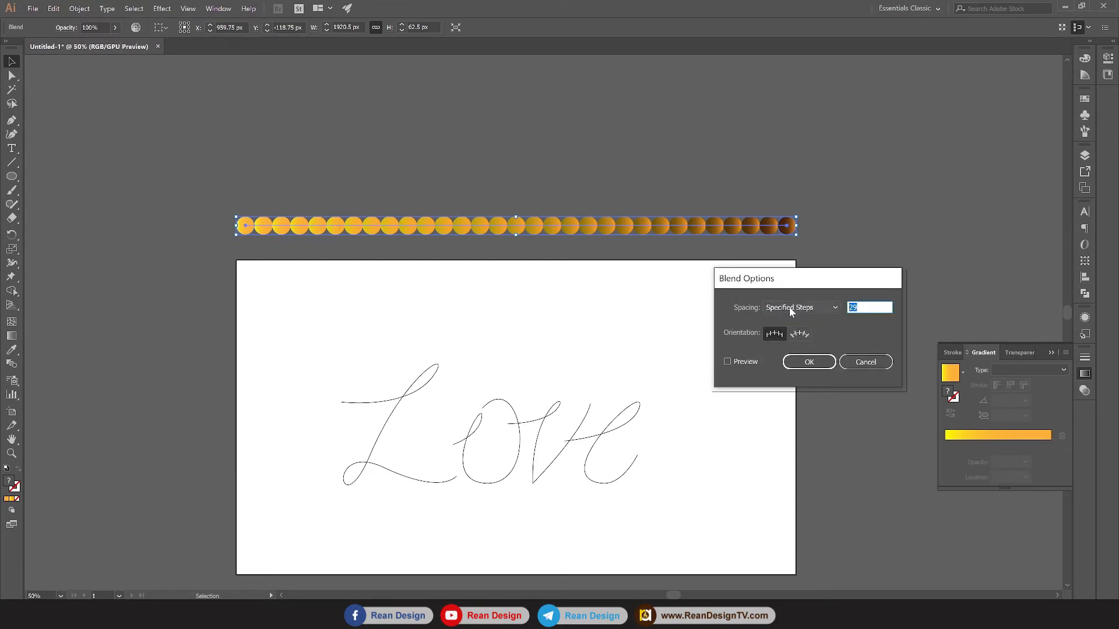
{"action": "type", "text": "350"}
{"action": "left_click", "coordinate": [727, 361]}
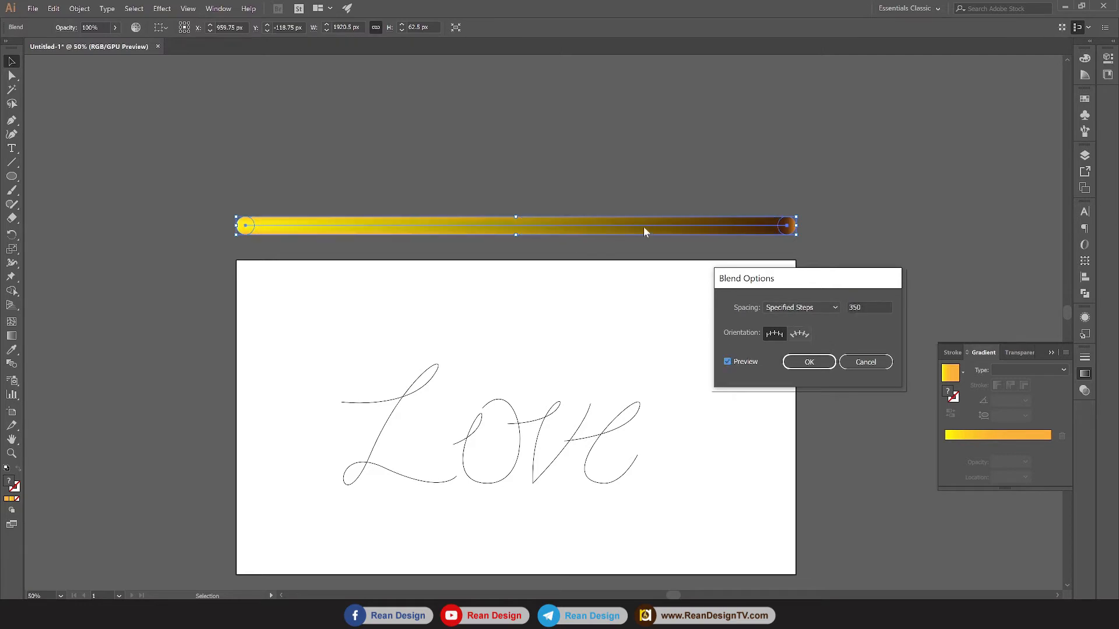
{"action": "left_click", "coordinate": [809, 362]}
{"action": "left_click", "coordinate": [845, 285]}
Move the gradient blend bar farther above the artboard and make three copies below it at even 140 px spacing
{"action": "scroll", "coordinate": [816, 274], "scroll_direction": "up", "scroll_amount": 3}
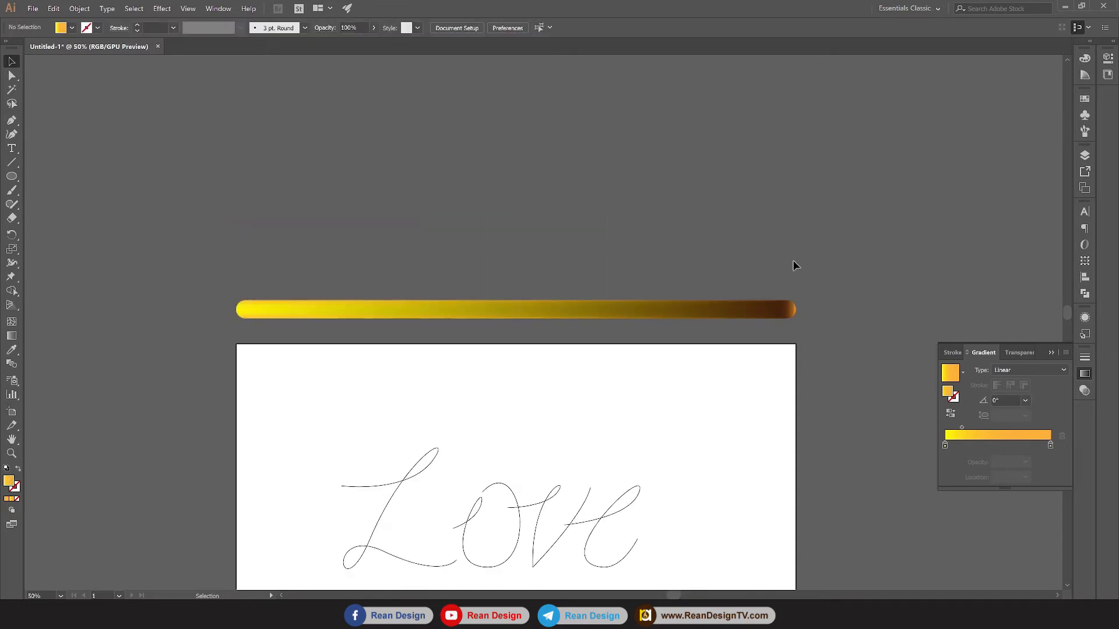
{"action": "left_click", "coordinate": [668, 311]}
{"action": "left_click_drag", "start_coordinate": [669, 314], "coordinate": [669, 169]}
{"action": "scroll", "coordinate": [673, 202], "scroll_direction": "down", "scroll_amount": 2}
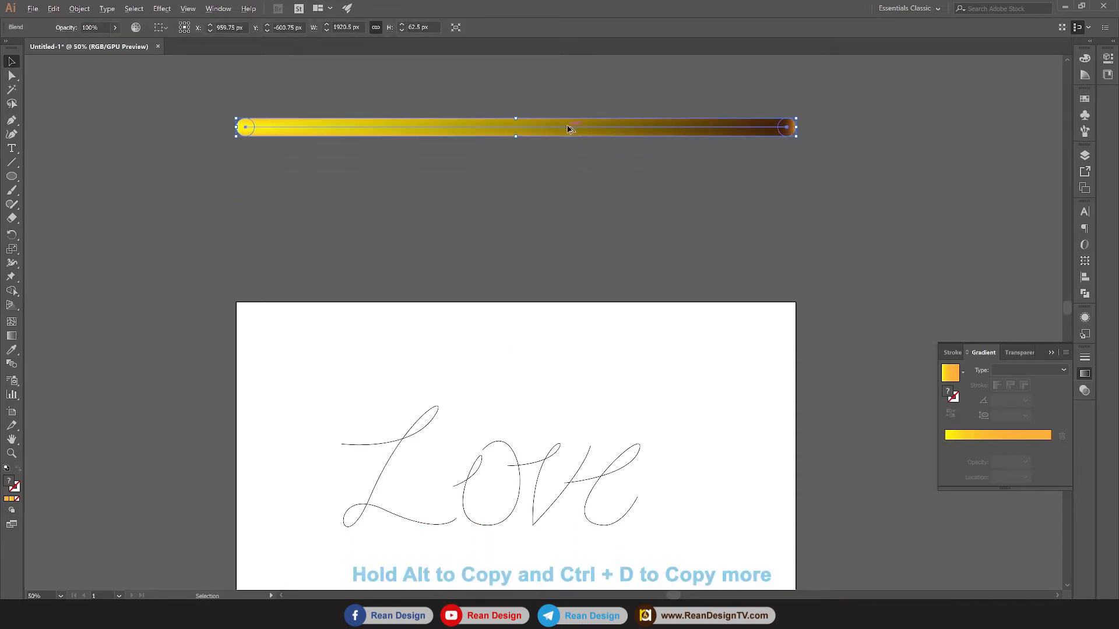
{"action": "left_click_drag", "start_coordinate": [568, 127], "coordinate": [568, 168]}
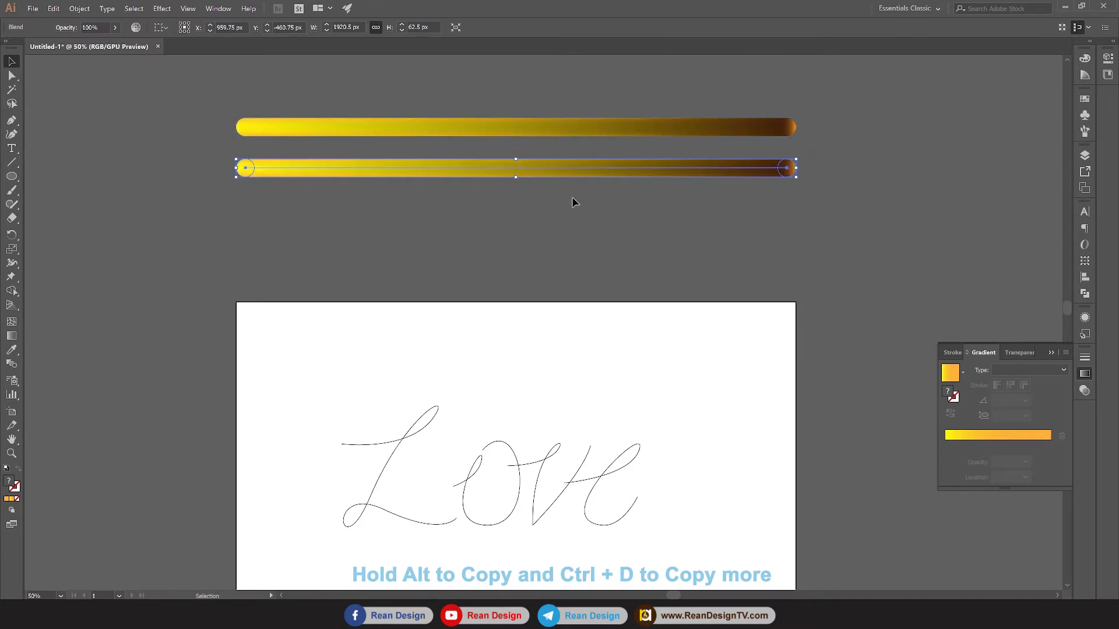
{"action": "key", "text": "ctrl+d"}
{"action": "key", "text": "ctrl+d"}
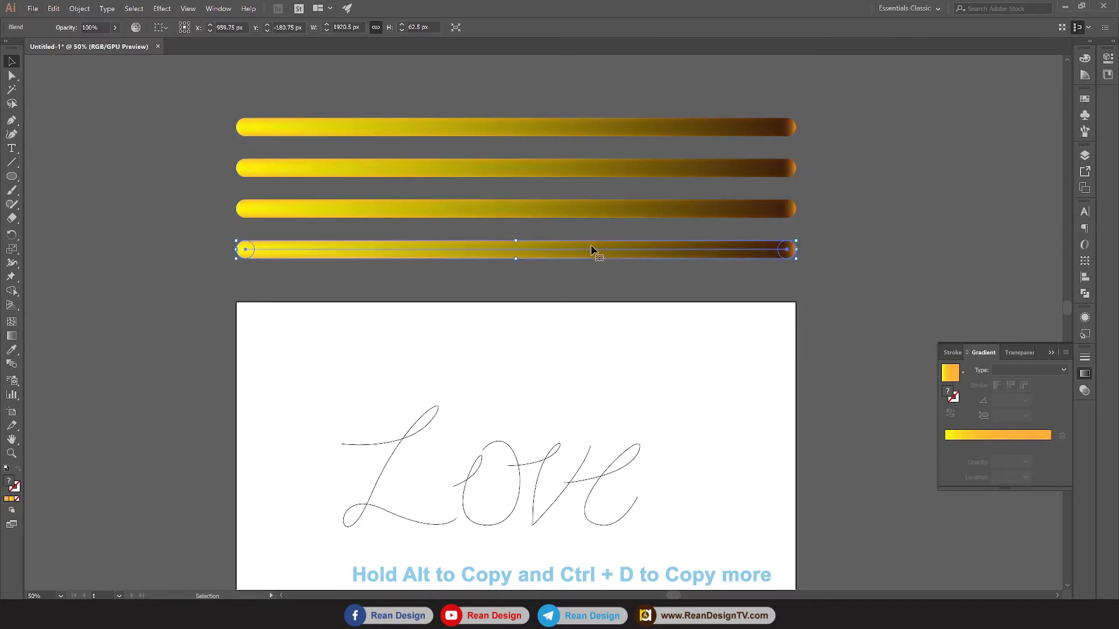
{"action": "scroll", "coordinate": [594, 249], "scroll_direction": "down", "scroll_amount": 2}
{"action": "left_click", "coordinate": [416, 262]}
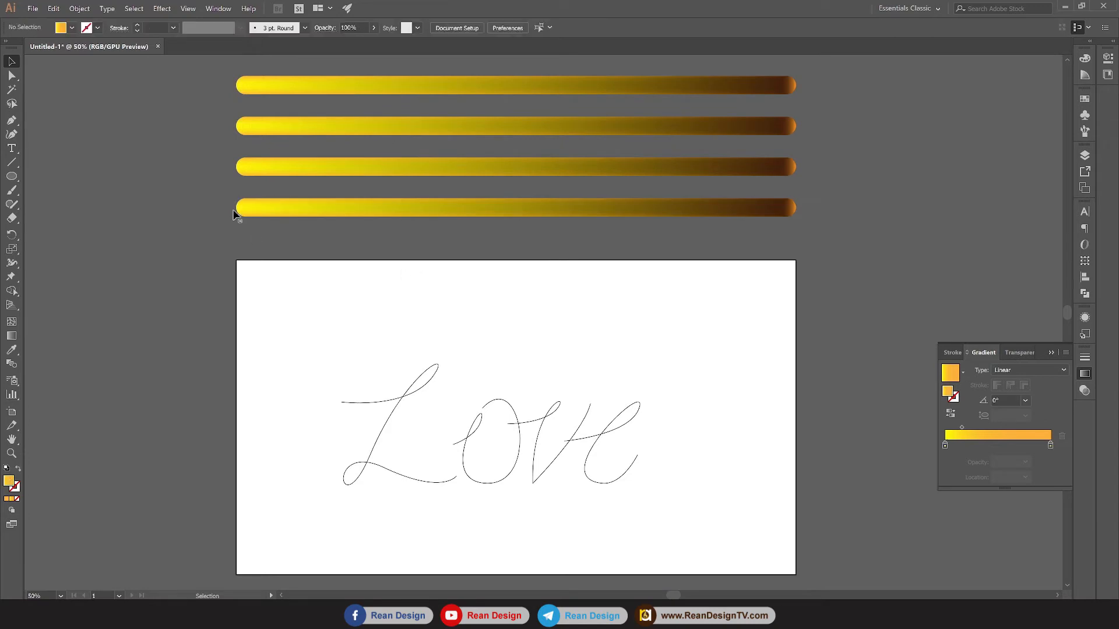
Replace the spine of the lowest gradient bar with the letter L path and deselect the result
{"action": "left_click", "coordinate": [252, 214]}
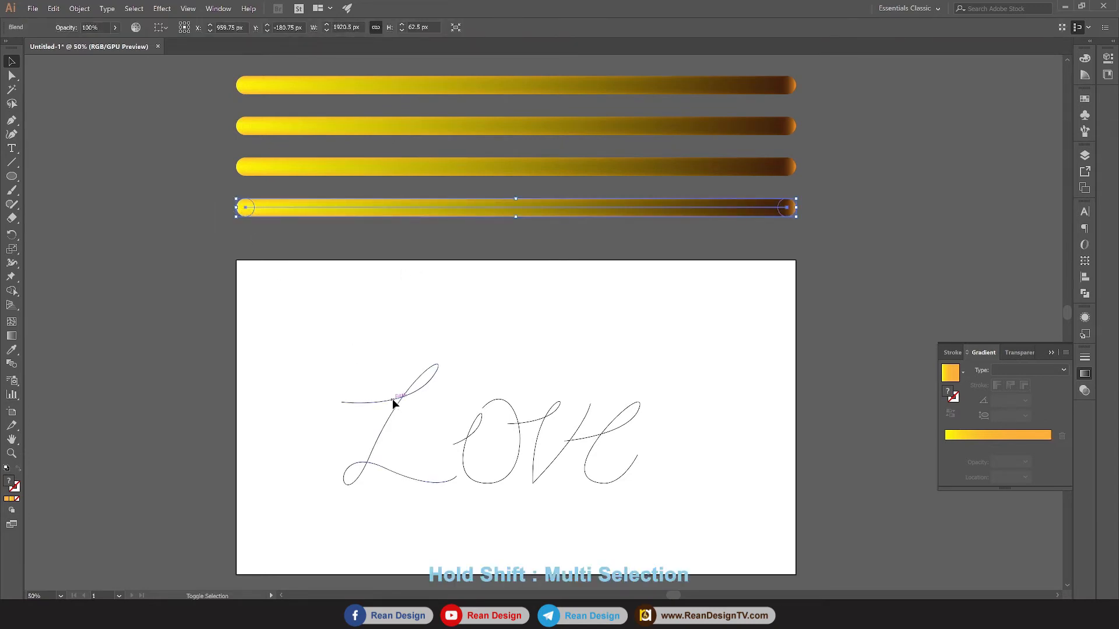
{"action": "left_click", "coordinate": [410, 398], "text": "shift"}
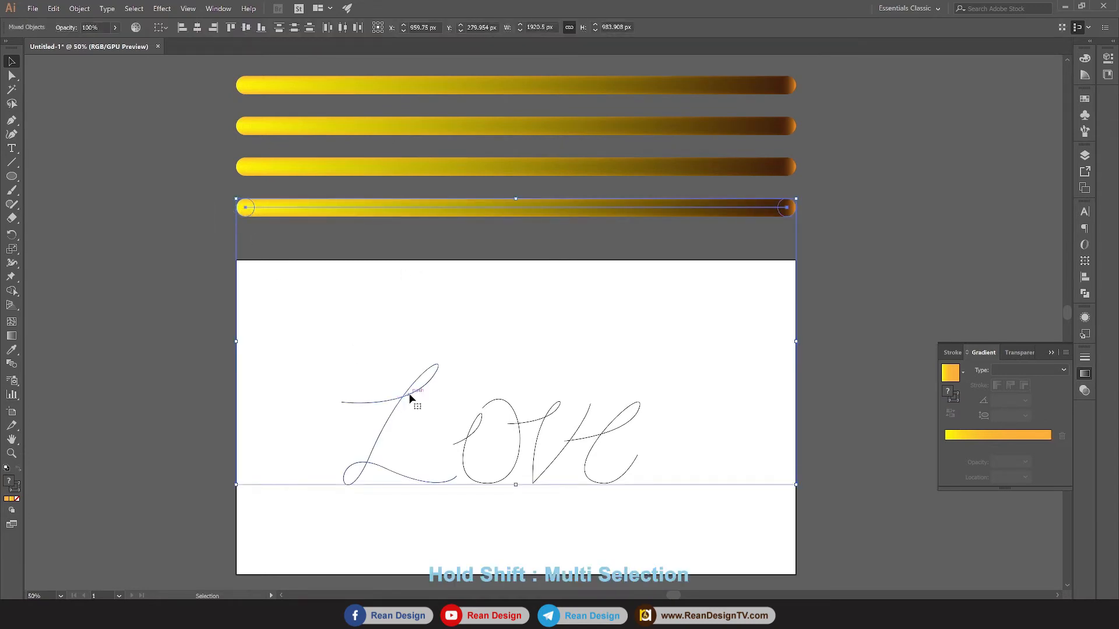
{"action": "left_click", "coordinate": [79, 9]}
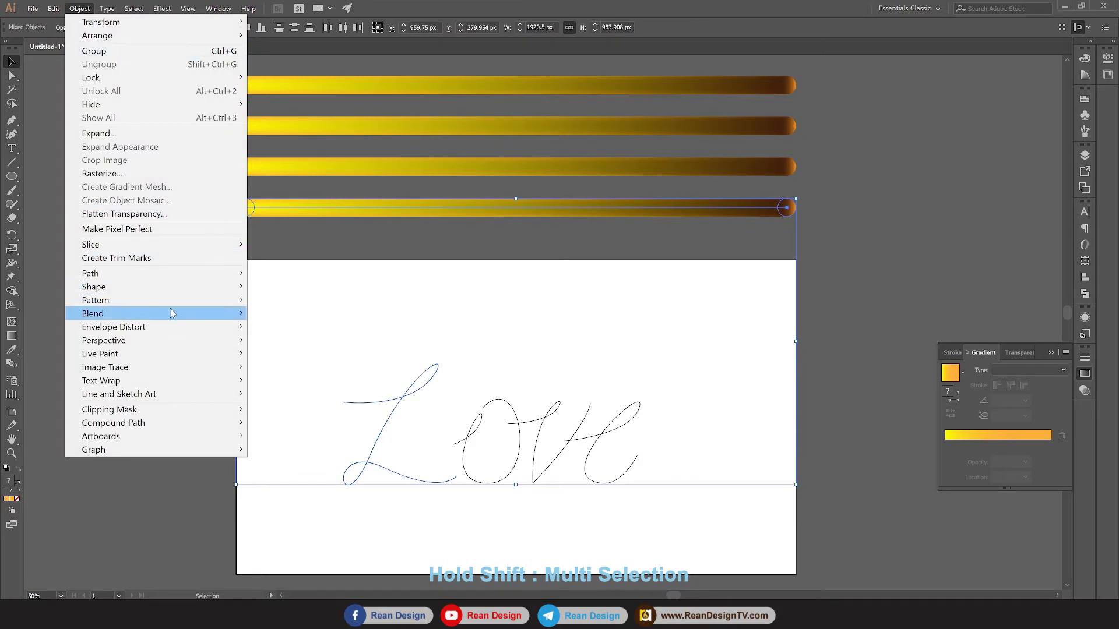
{"action": "mouse_move", "coordinate": [173, 315]}
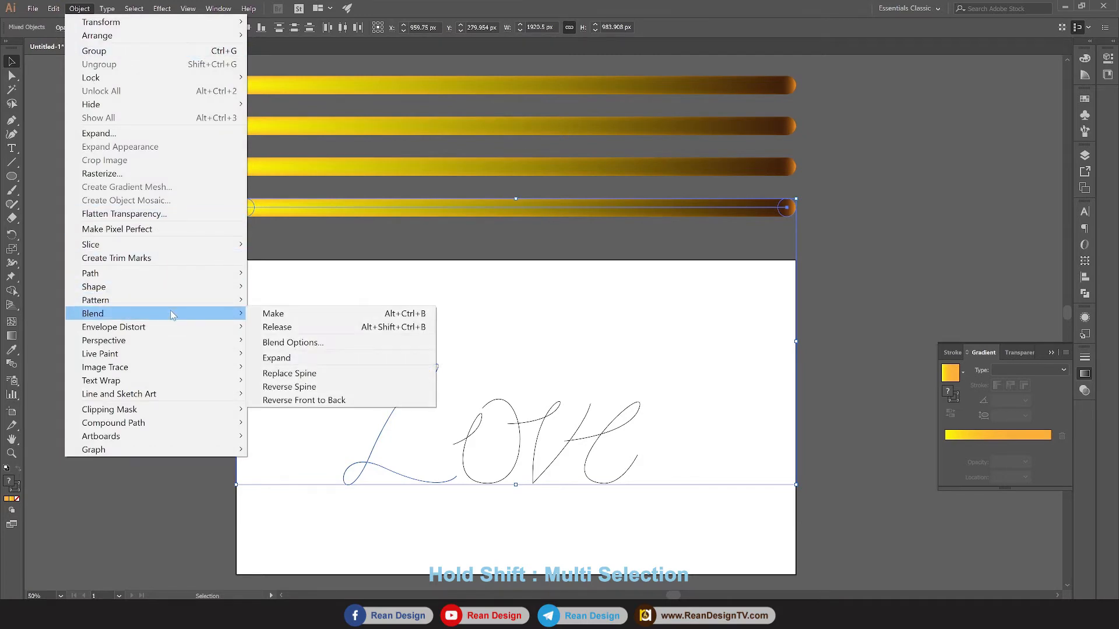
{"action": "left_click", "coordinate": [309, 378]}
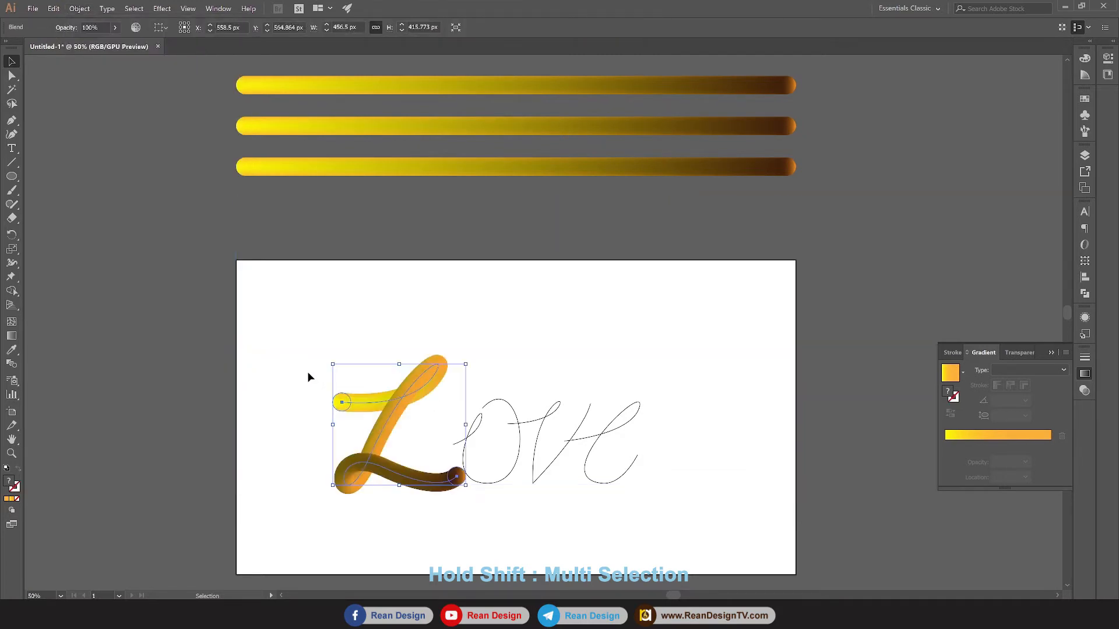
{"action": "left_click", "coordinate": [564, 328]}
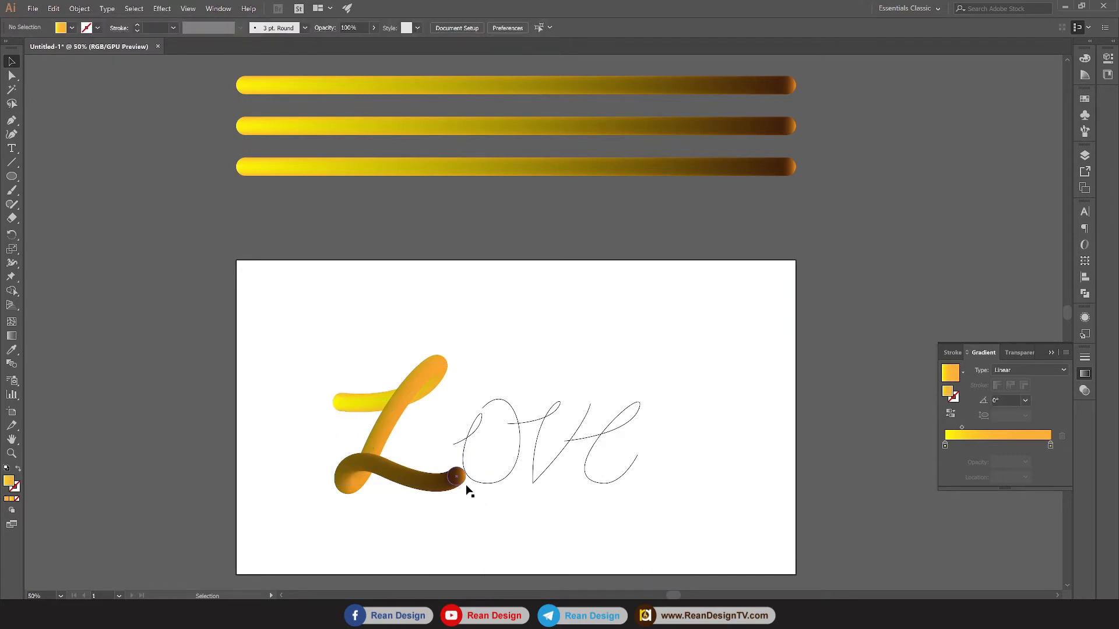
Replace the spine of the lowest remaining gradient bar with the letter O path and deselect it
{"action": "left_click", "coordinate": [481, 418]}
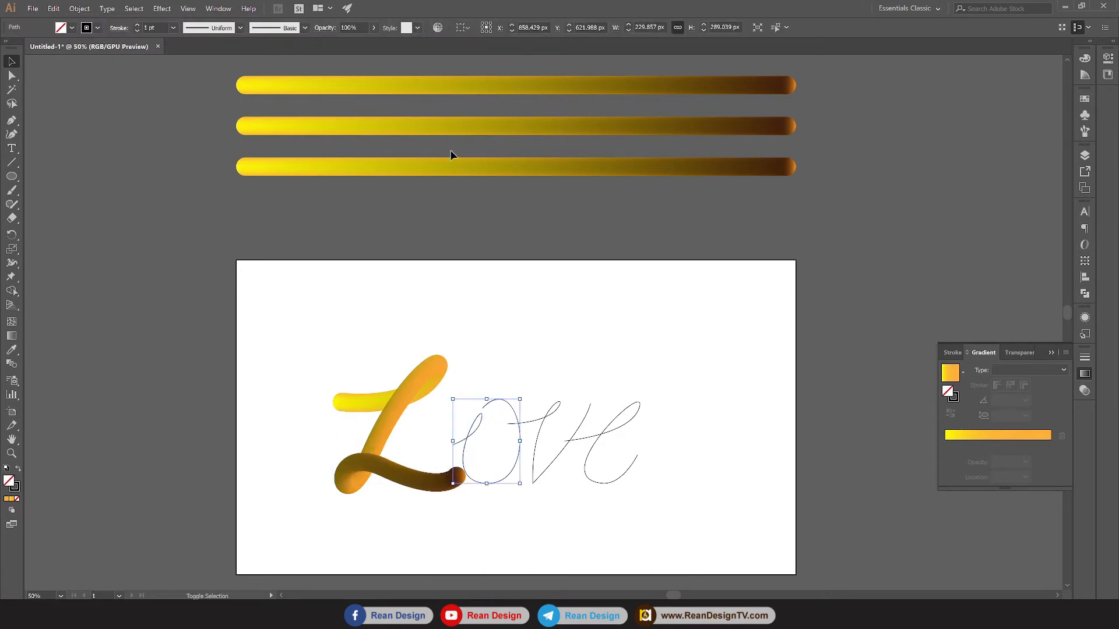
{"action": "left_click", "coordinate": [450, 166], "text": "shift"}
{"action": "left_click", "coordinate": [79, 8]}
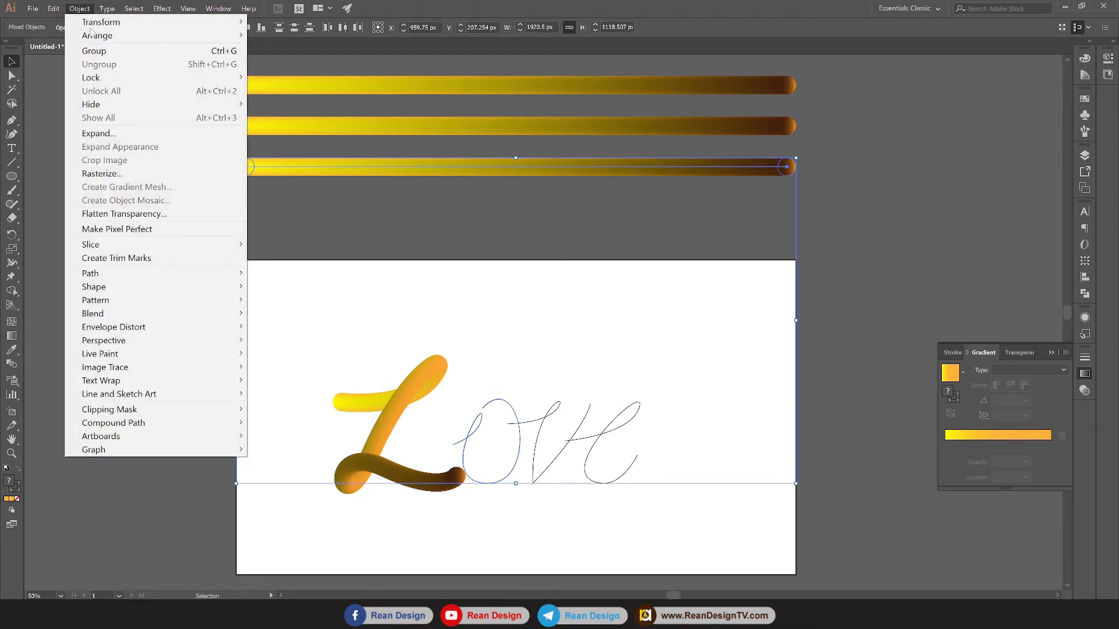
{"action": "mouse_move", "coordinate": [164, 315]}
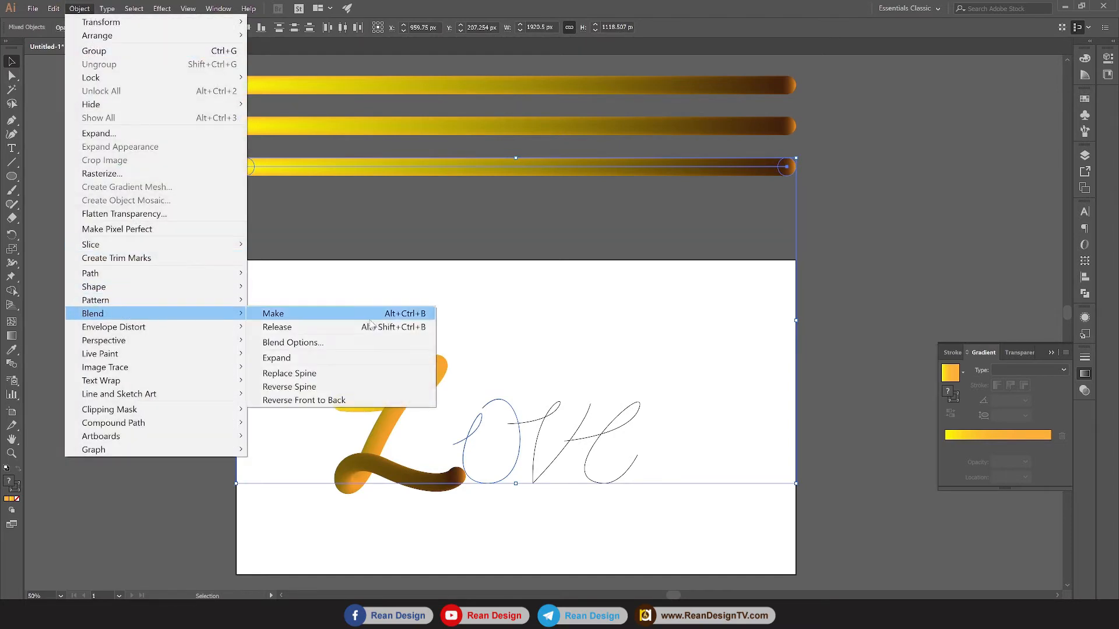
{"action": "left_click", "coordinate": [341, 374]}
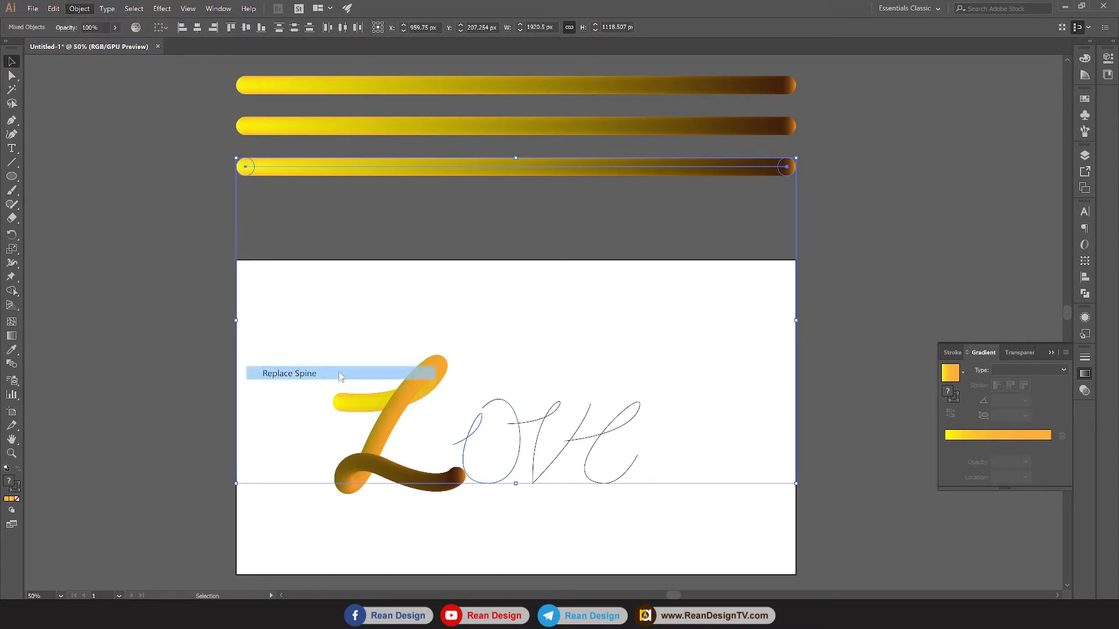
{"action": "left_click", "coordinate": [671, 328]}
Replace the spine of the lower of the two remaining gradient bars with the letter V path
{"action": "left_click", "coordinate": [560, 412]}
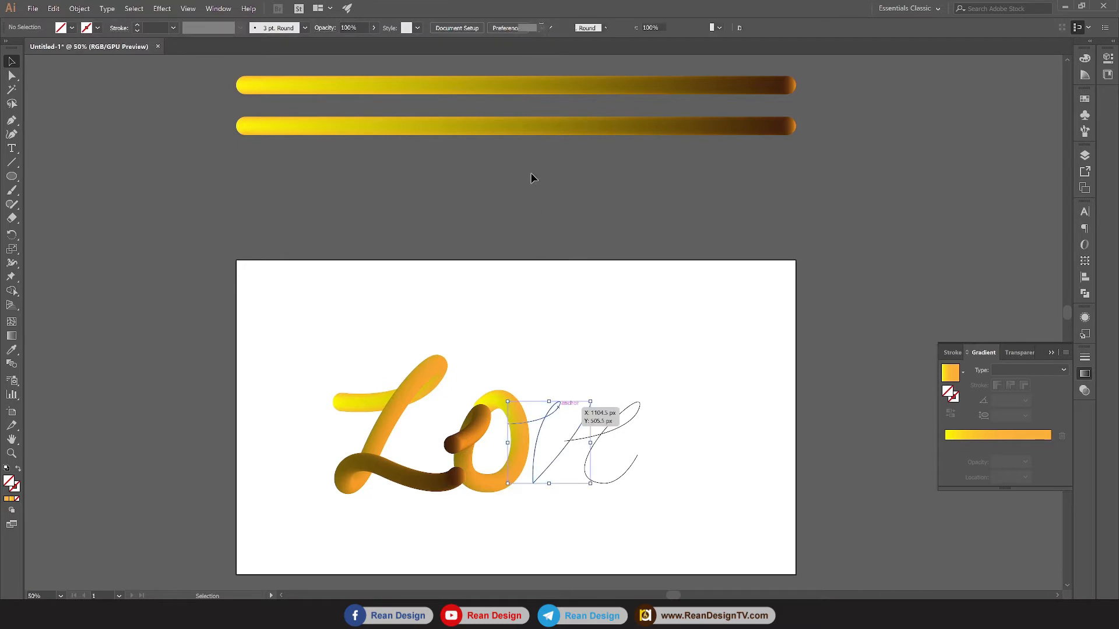
{"action": "left_click", "coordinate": [528, 127], "text": "shift"}
{"action": "left_click", "coordinate": [80, 8]}
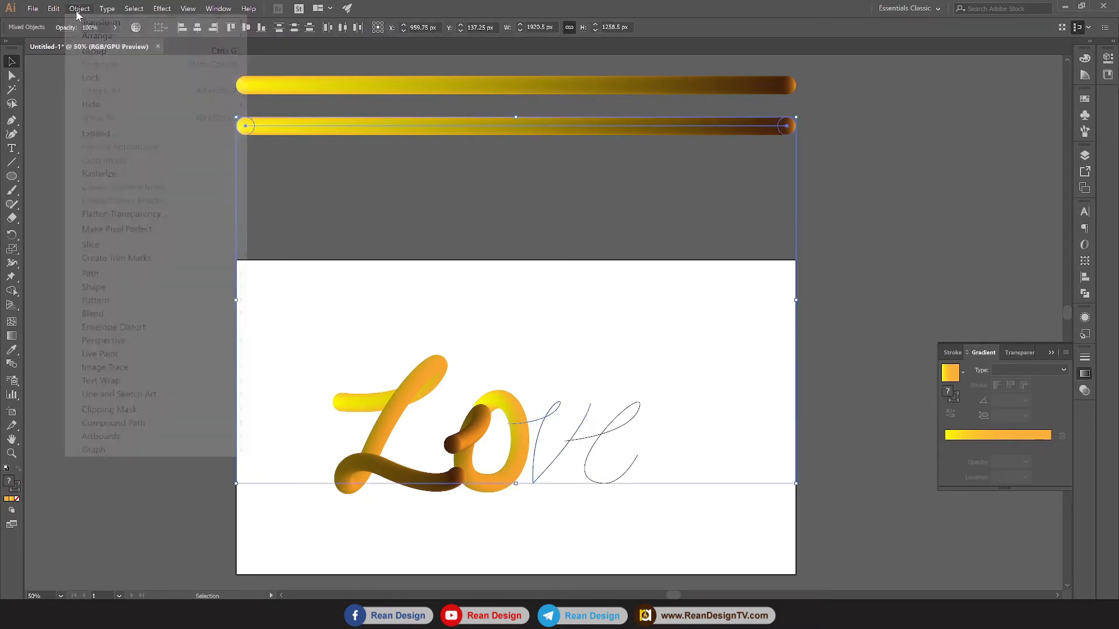
{"action": "mouse_move", "coordinate": [180, 318]}
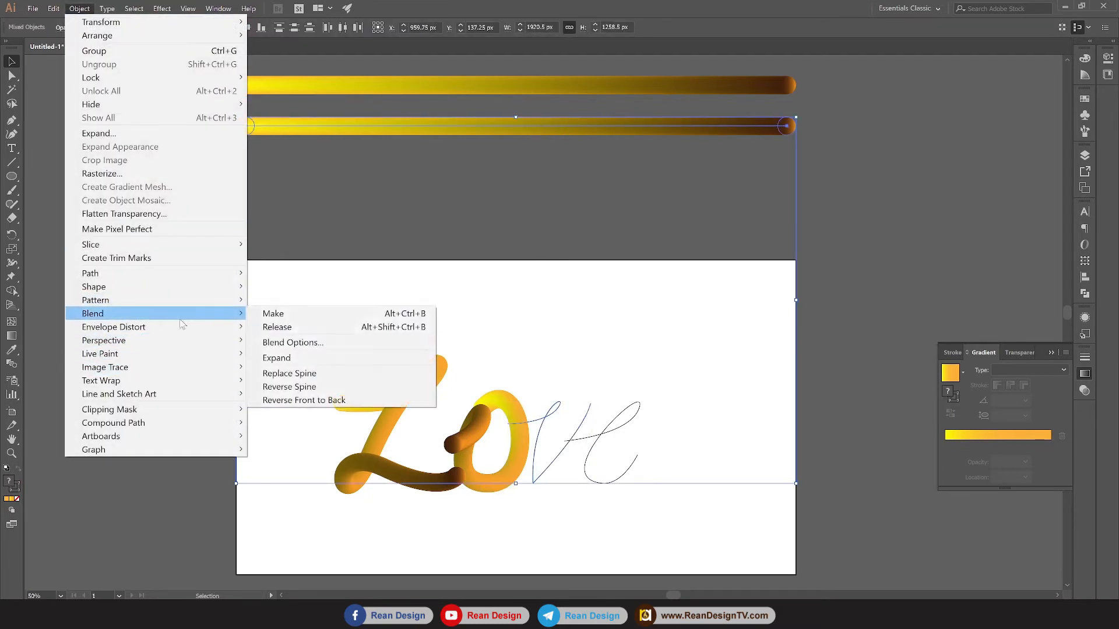
{"action": "left_click", "coordinate": [340, 379]}
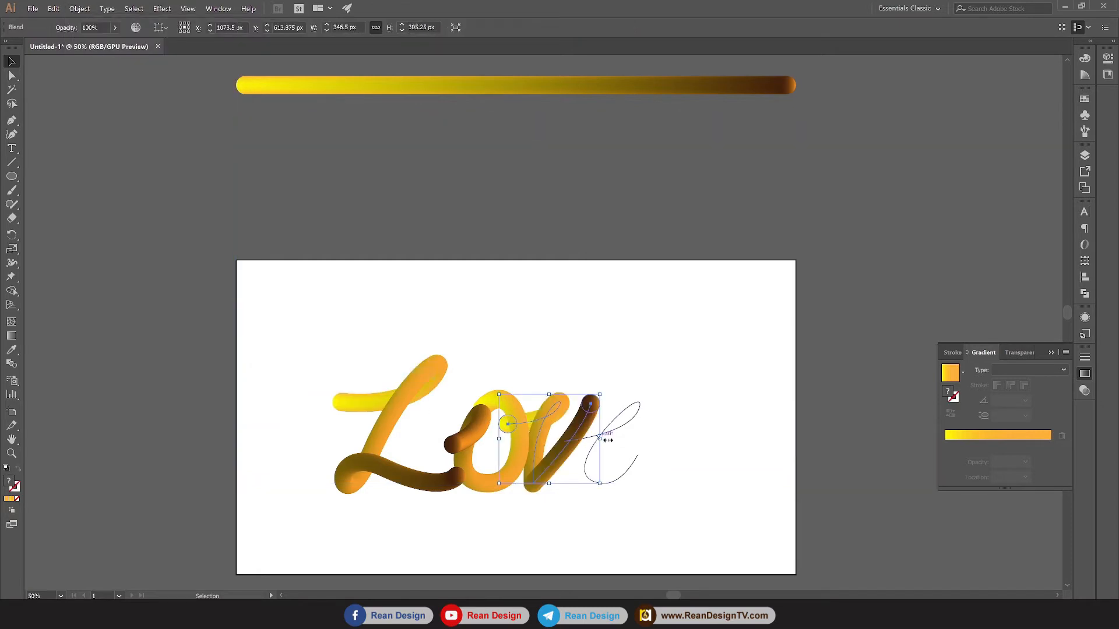
Replace the spine of the last gradient bar with the letter E path and deselect the lettering
{"action": "scroll", "coordinate": [623, 430], "scroll_direction": "up", "scroll_amount": 2}
{"action": "left_click", "coordinate": [601, 144], "text": "shift"}
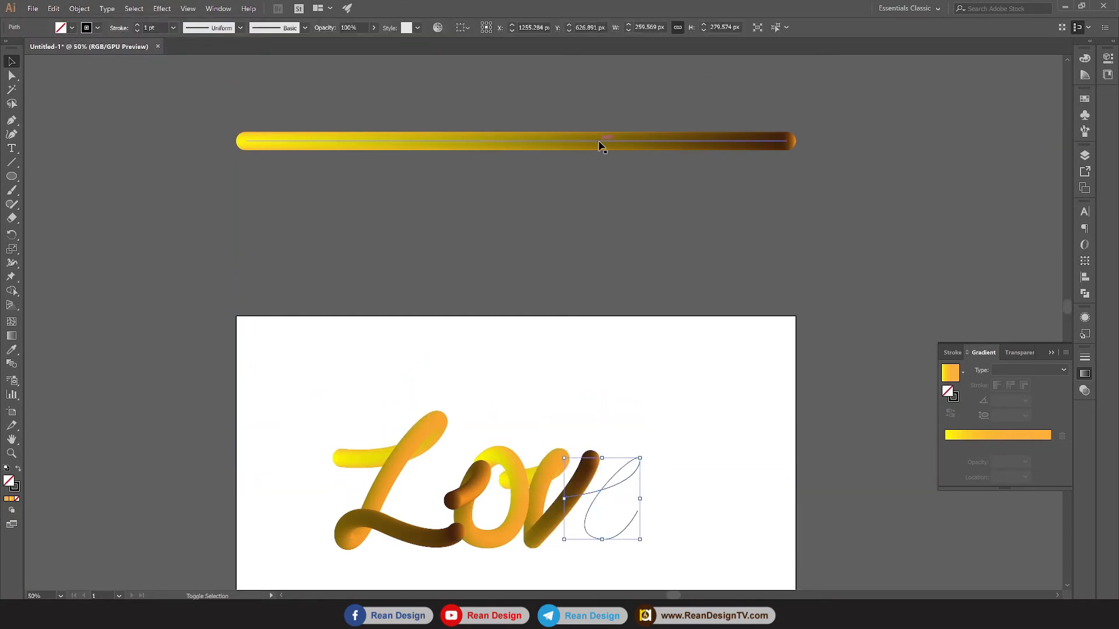
{"action": "left_click", "coordinate": [79, 8]}
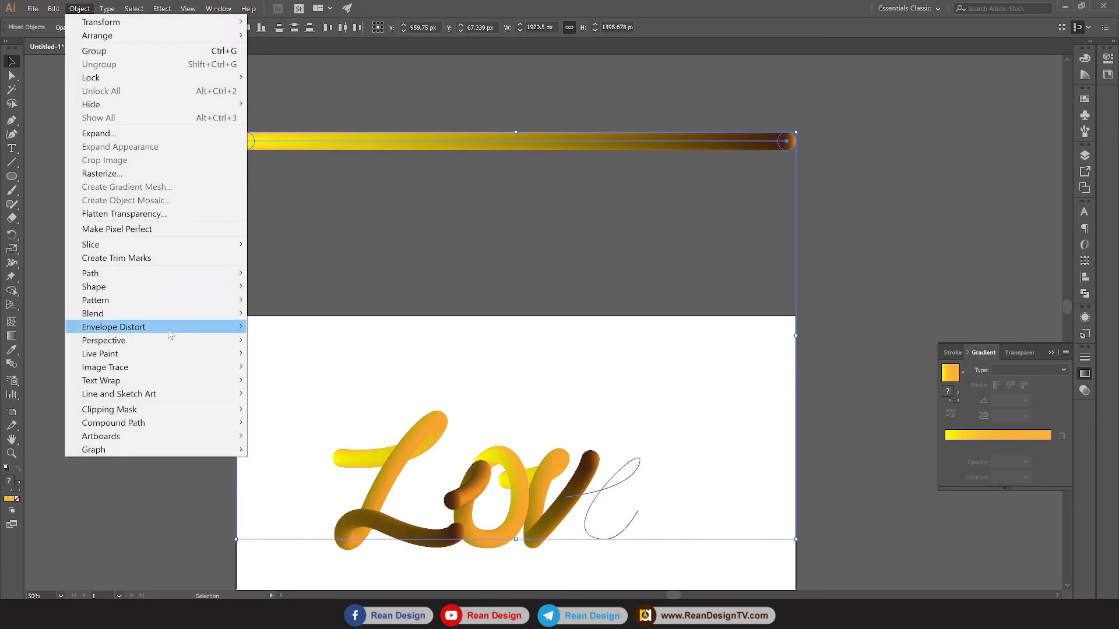
{"action": "mouse_move", "coordinate": [175, 323]}
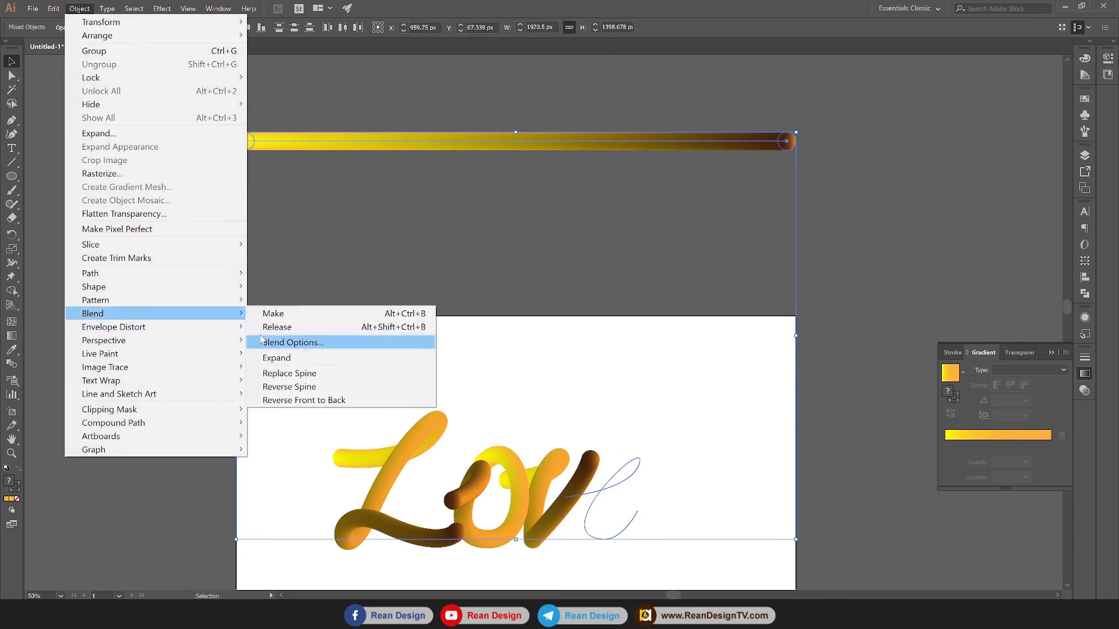
{"action": "left_click", "coordinate": [299, 374]}
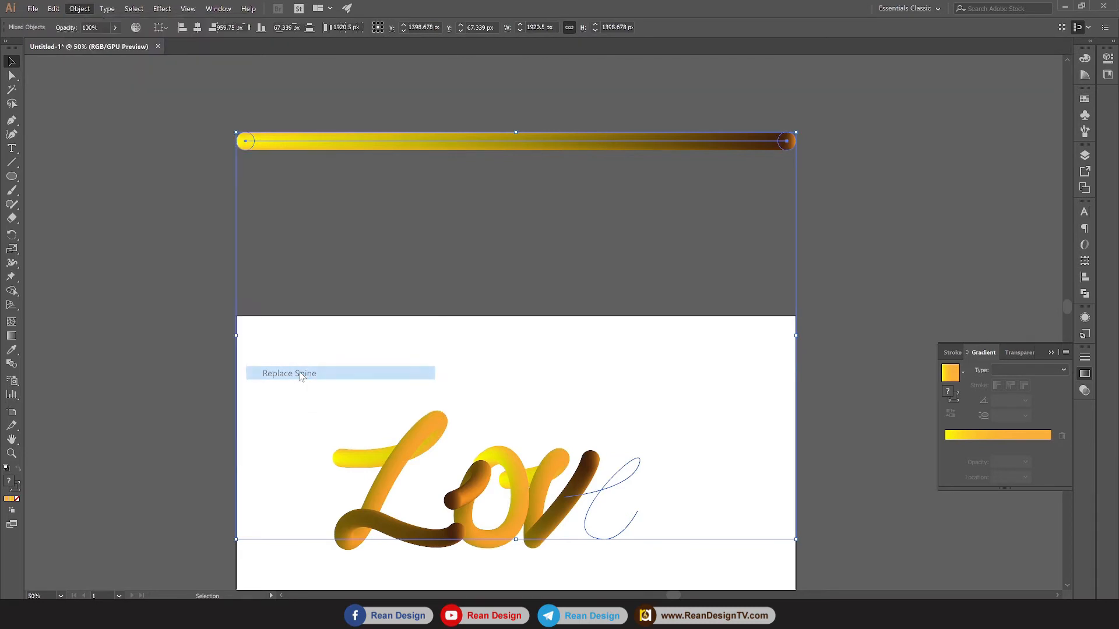
{"action": "scroll", "coordinate": [501, 451], "scroll_direction": "down", "scroll_amount": 9}
{"action": "left_click", "coordinate": [554, 517]}
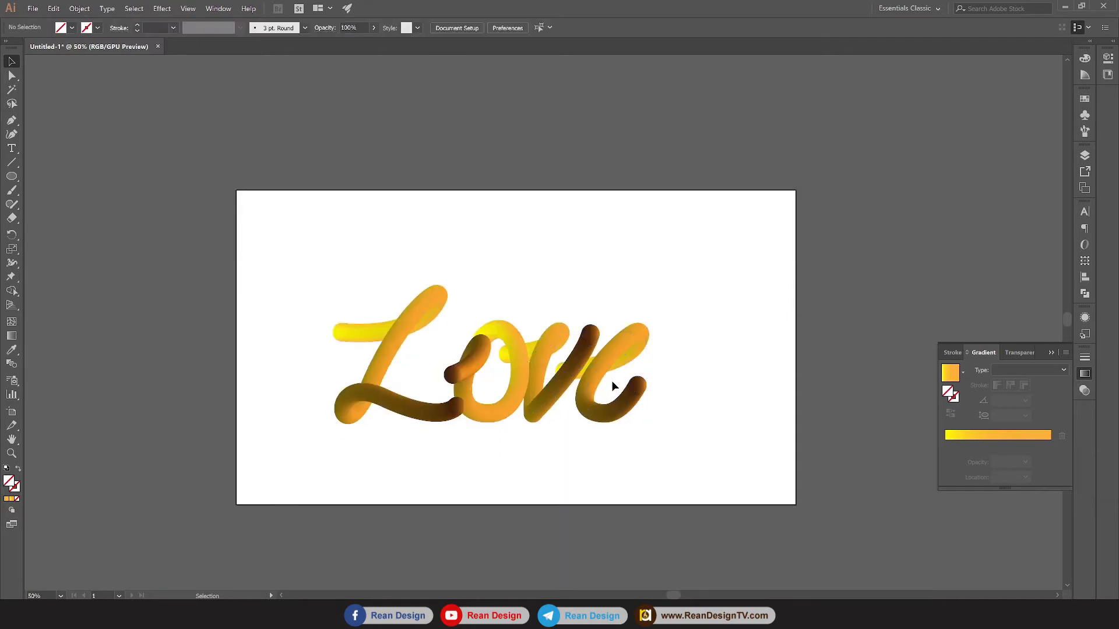
Loosen the letter spacing by moving the E about 40 px right and the L and O together about 40 px left
{"action": "left_click", "coordinate": [613, 369]}
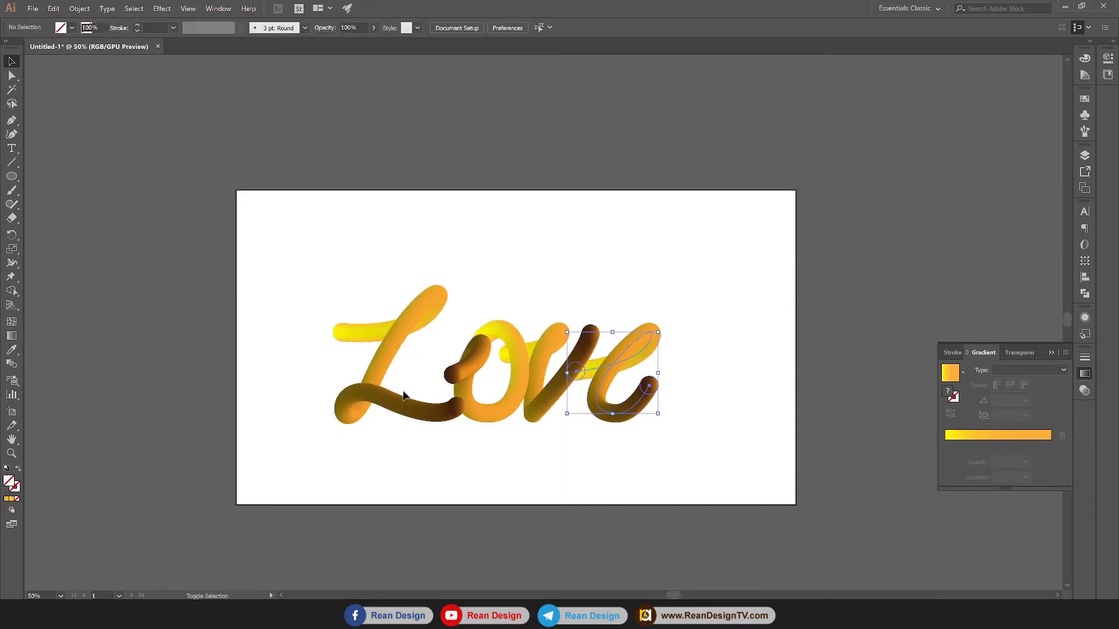
{"action": "left_click", "coordinate": [397, 372]}
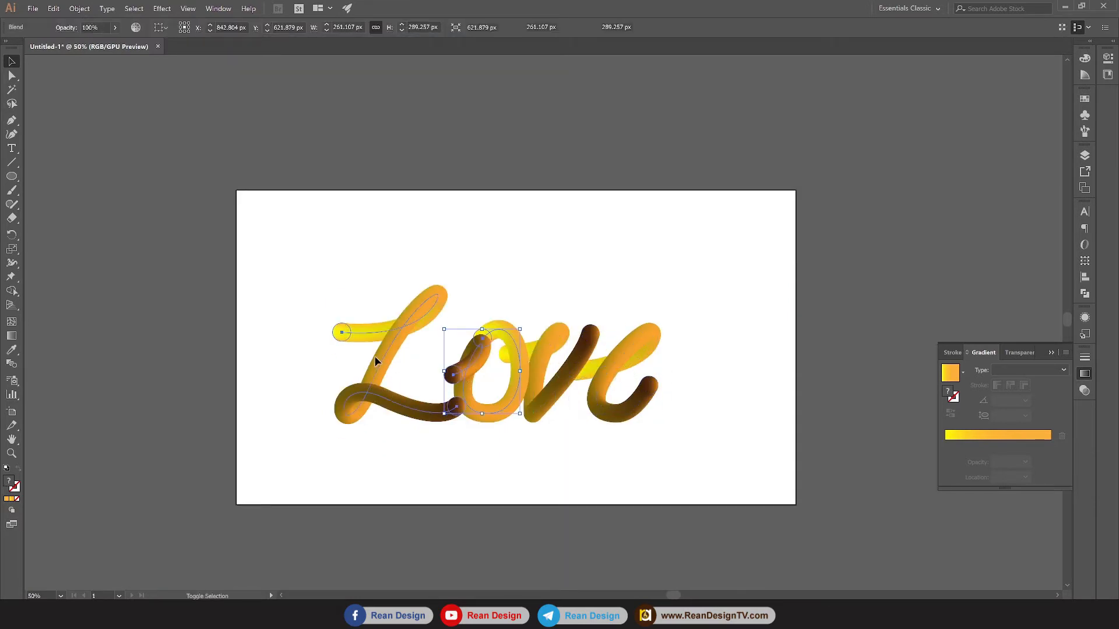
{"action": "left_click_drag", "start_coordinate": [383, 352], "coordinate": [376, 351]}
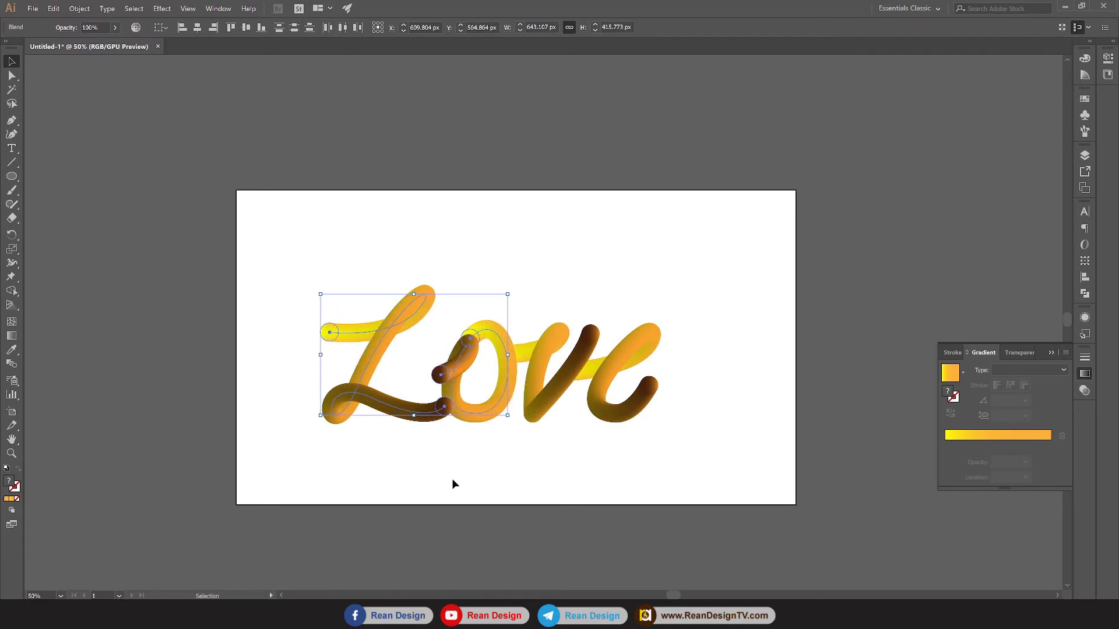
{"action": "left_click", "coordinate": [392, 444]}
{"action": "scroll", "coordinate": [392, 445], "scroll_direction": "up", "scroll_amount": 1}
{"action": "scroll", "coordinate": [392, 444], "scroll_direction": "up", "scroll_amount": 1}
{"action": "scroll", "coordinate": [508, 489], "scroll_direction": "up", "scroll_amount": 1}
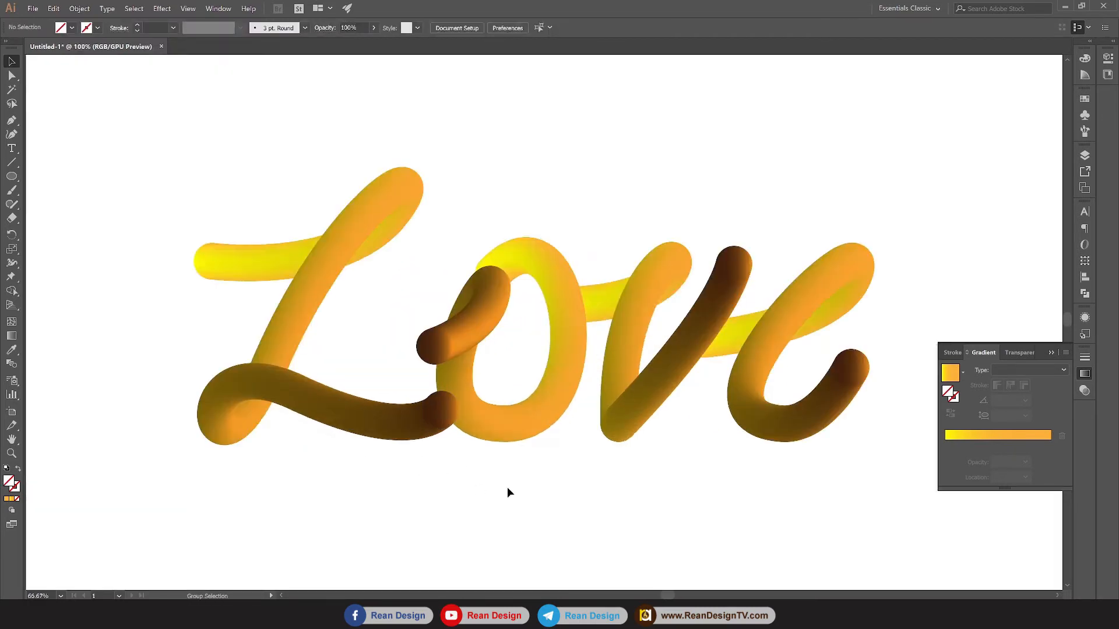
{"action": "left_click_drag", "start_coordinate": [614, 485], "coordinate": [577, 522]}
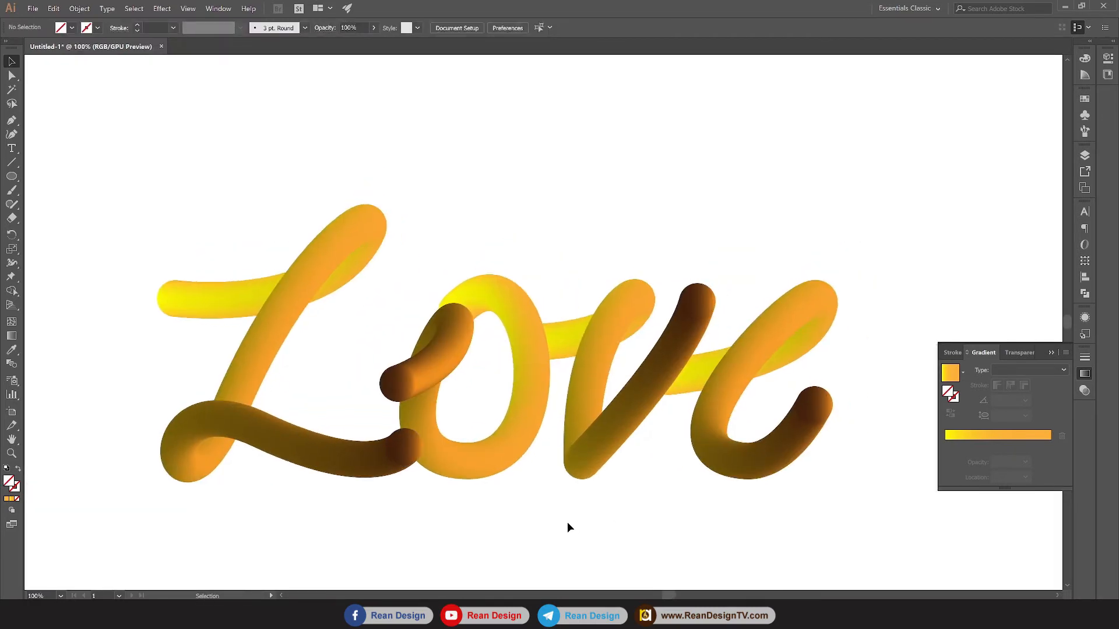
Scale all four letters down together to about 1060 by 380 px, move them about 30 px right, and deselect them
{"action": "left_click", "coordinate": [457, 323]}
{"action": "scroll", "coordinate": [363, 491], "scroll_direction": "down", "scroll_amount": 1}
{"action": "left_click", "coordinate": [378, 516]}
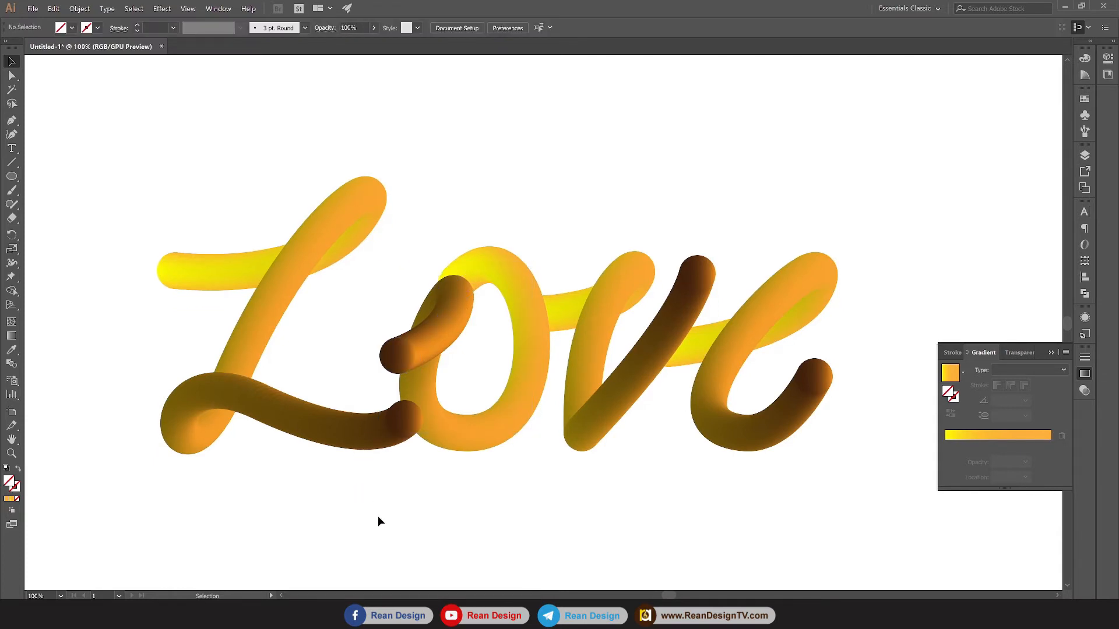
{"action": "scroll", "coordinate": [379, 512], "scroll_direction": "down", "scroll_amount": 2}
{"action": "scroll", "coordinate": [383, 509], "scroll_direction": "up", "scroll_amount": 1}
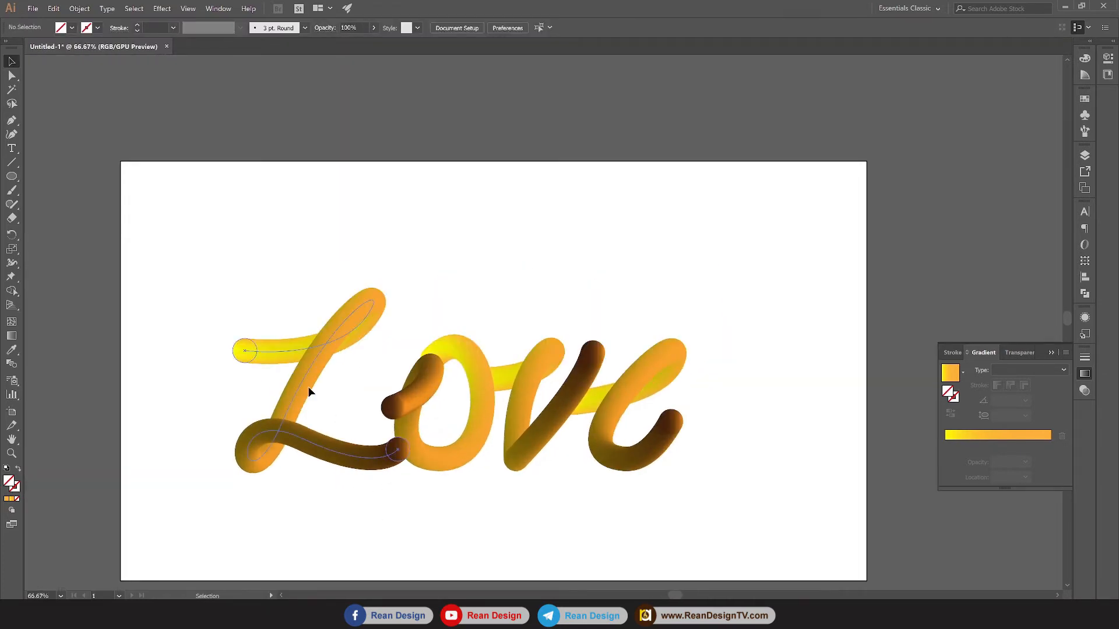
{"action": "left_click", "coordinate": [247, 351]}
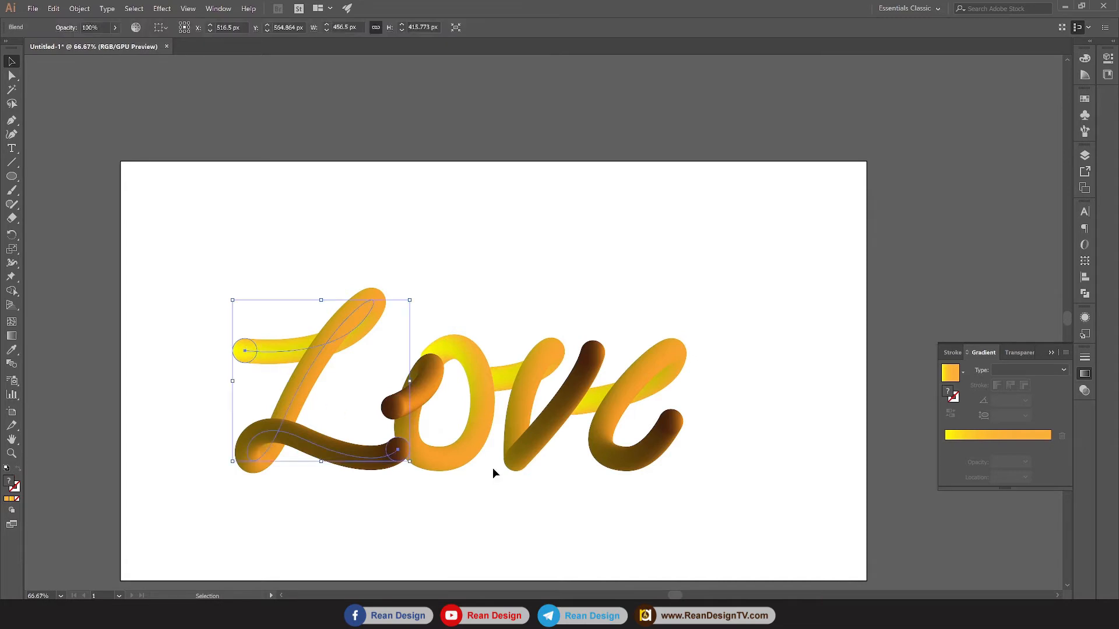
{"action": "left_click", "coordinate": [467, 458], "text": "shift"}
{"action": "left_click", "coordinate": [544, 458], "text": "shift"}
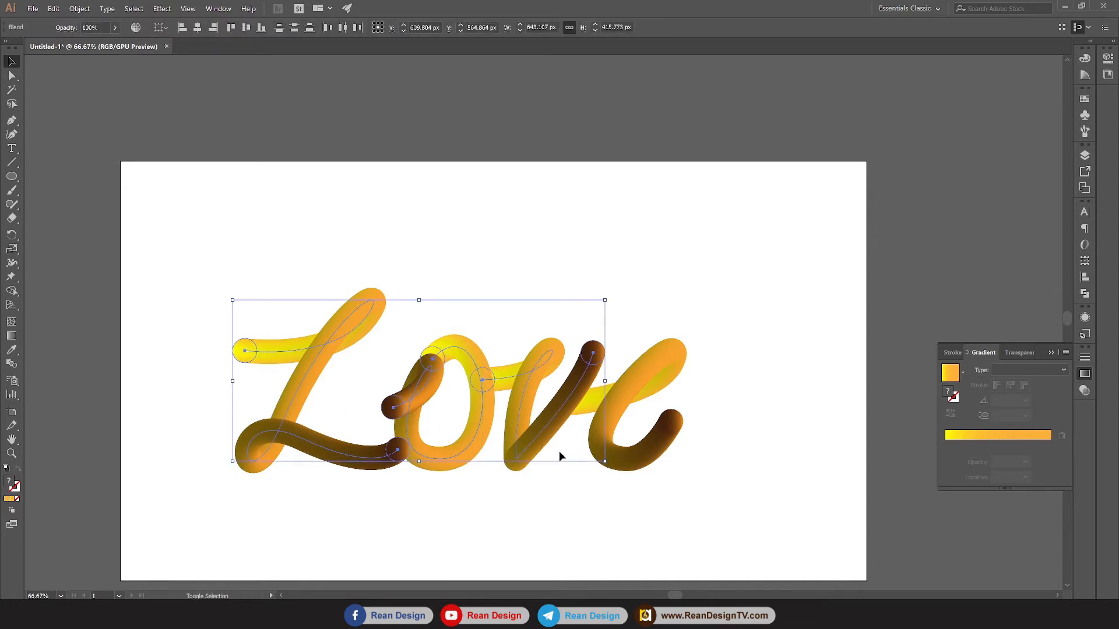
{"action": "left_click", "coordinate": [652, 463], "text": "shift"}
{"action": "left_click_drag", "start_coordinate": [683, 462], "coordinate": [610, 451]}
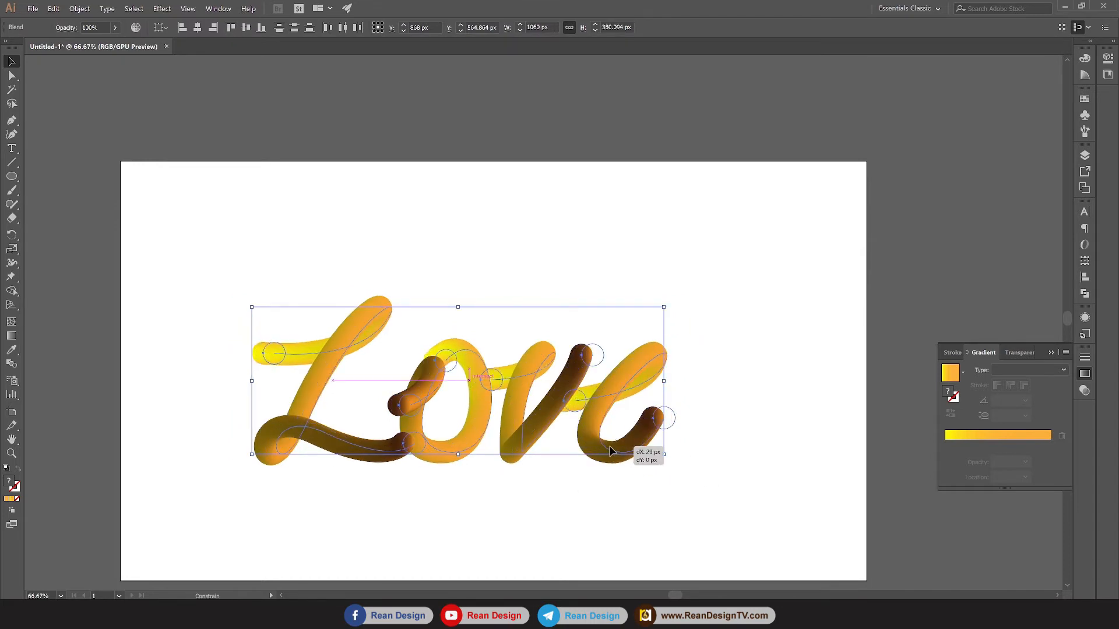
{"action": "left_click_drag", "start_coordinate": [596, 511], "coordinate": [594, 509]}
{"action": "left_click", "coordinate": [583, 499]}
Isolate the L blend, shrink the brown circle at its lower end to about 34 px, and exit isolation
{"action": "scroll", "coordinate": [550, 464], "scroll_direction": "down", "scroll_amount": 1}
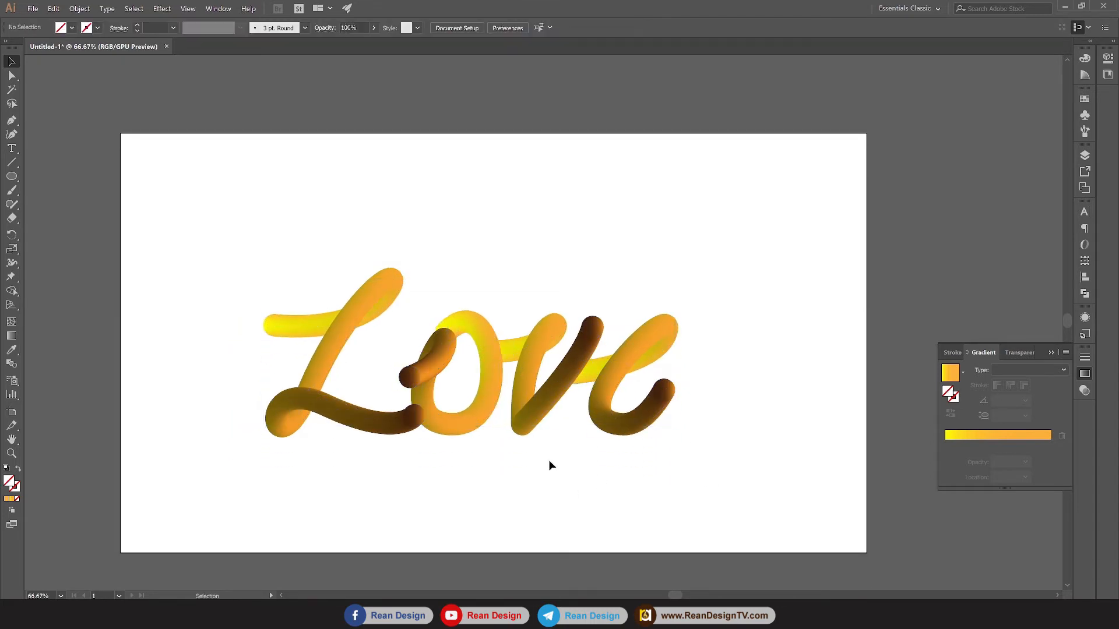
{"action": "double_click", "coordinate": [420, 425]}
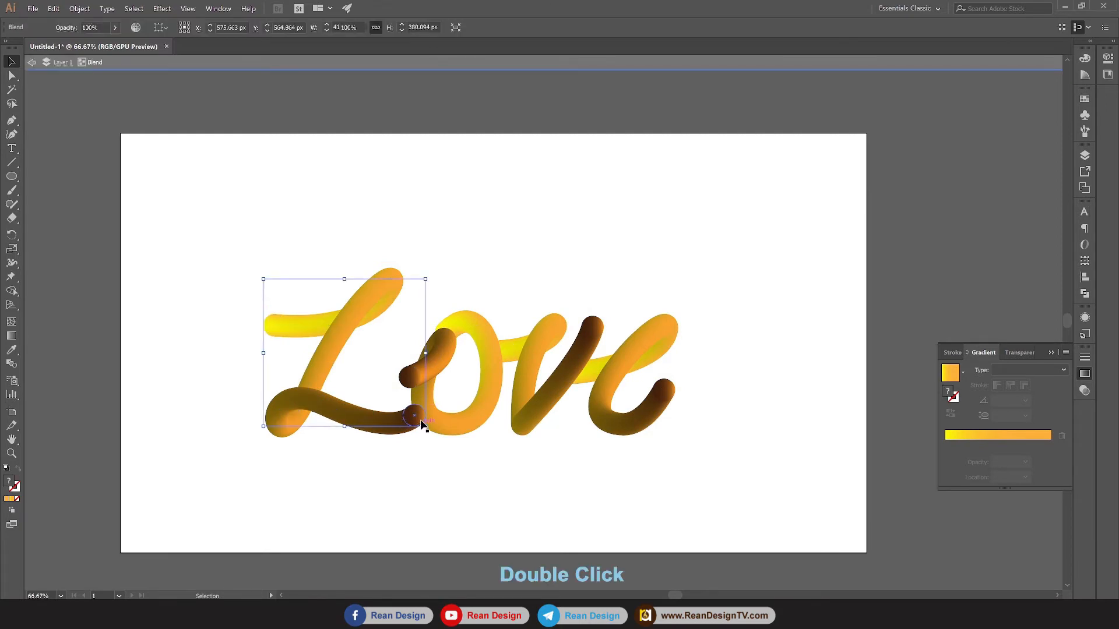
{"action": "left_click", "coordinate": [419, 416]}
{"action": "left_click_drag", "start_coordinate": [426, 401], "coordinate": [421, 405]}
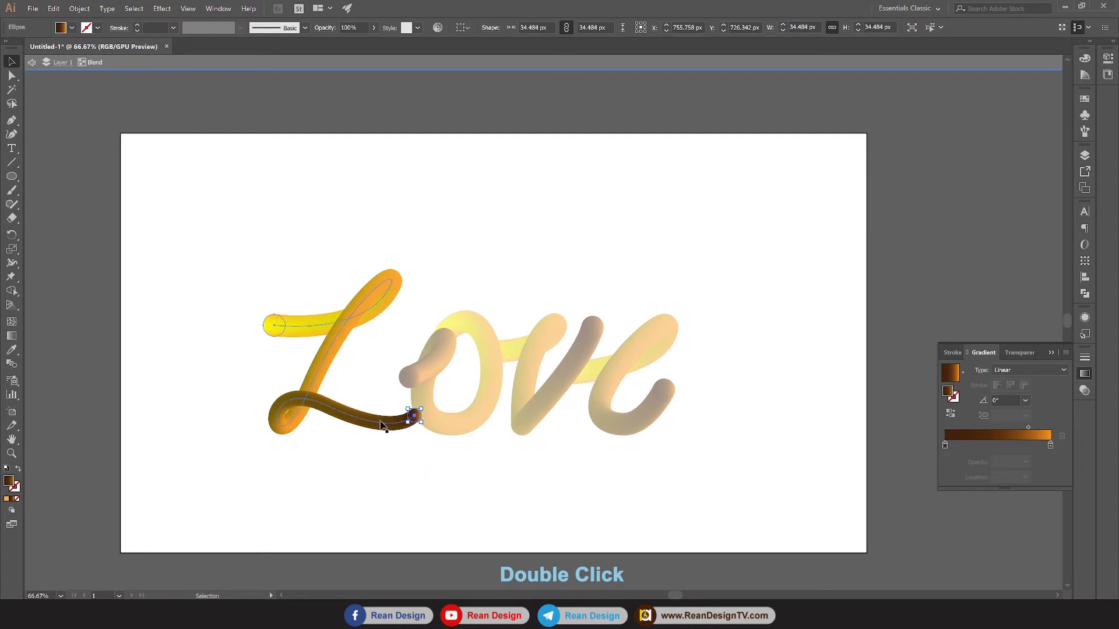
{"action": "double_click", "coordinate": [490, 487]}
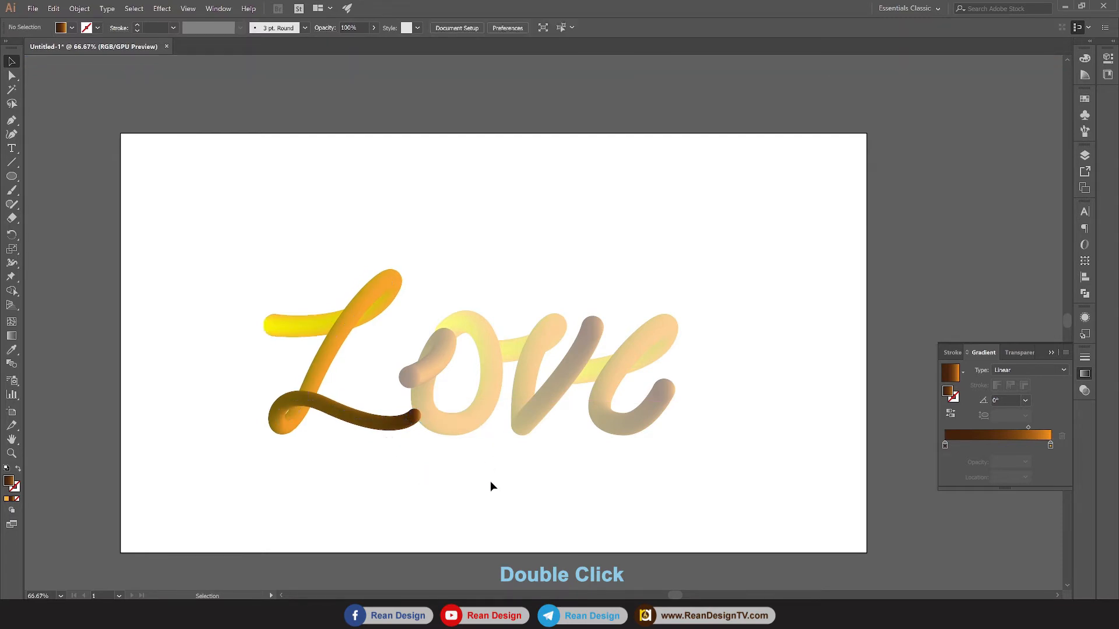
Isolate the O blend, shrink the yellow circle at its upper end to about 39 px, and exit isolation
{"action": "double_click", "coordinate": [415, 380]}
{"action": "left_click", "coordinate": [449, 324]}
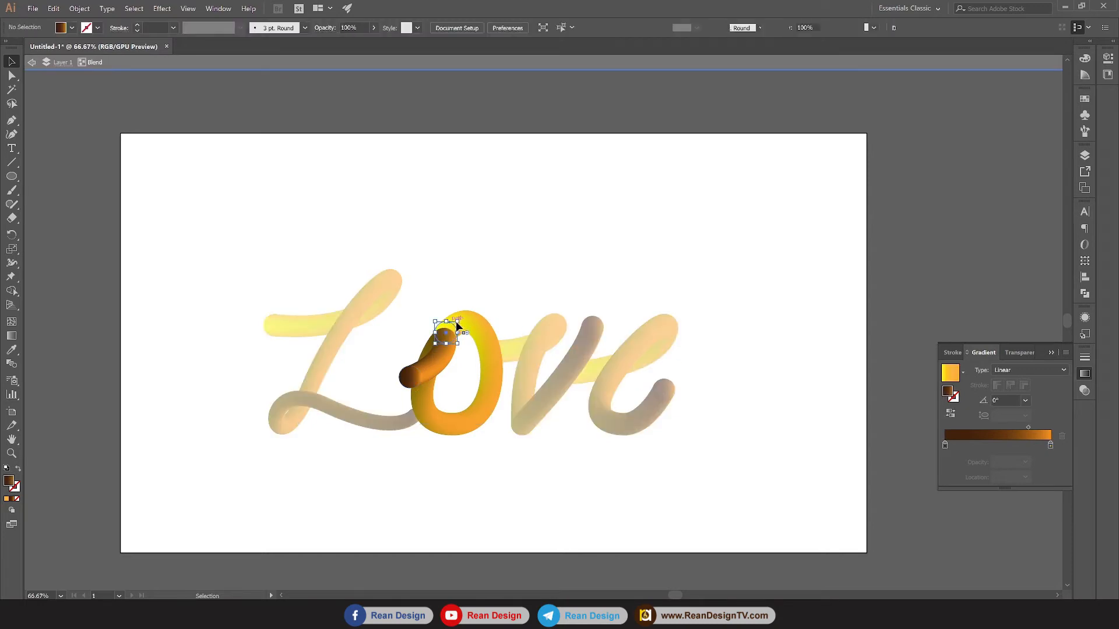
{"action": "left_click_drag", "start_coordinate": [458, 322], "coordinate": [453, 326]}
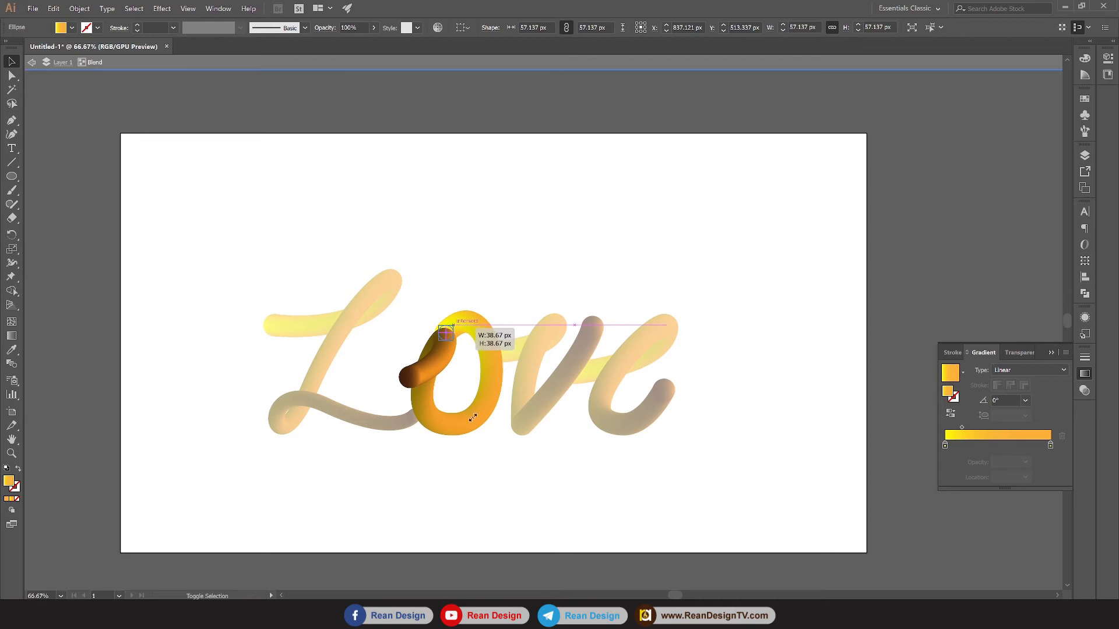
{"action": "double_click", "coordinate": [484, 485]}
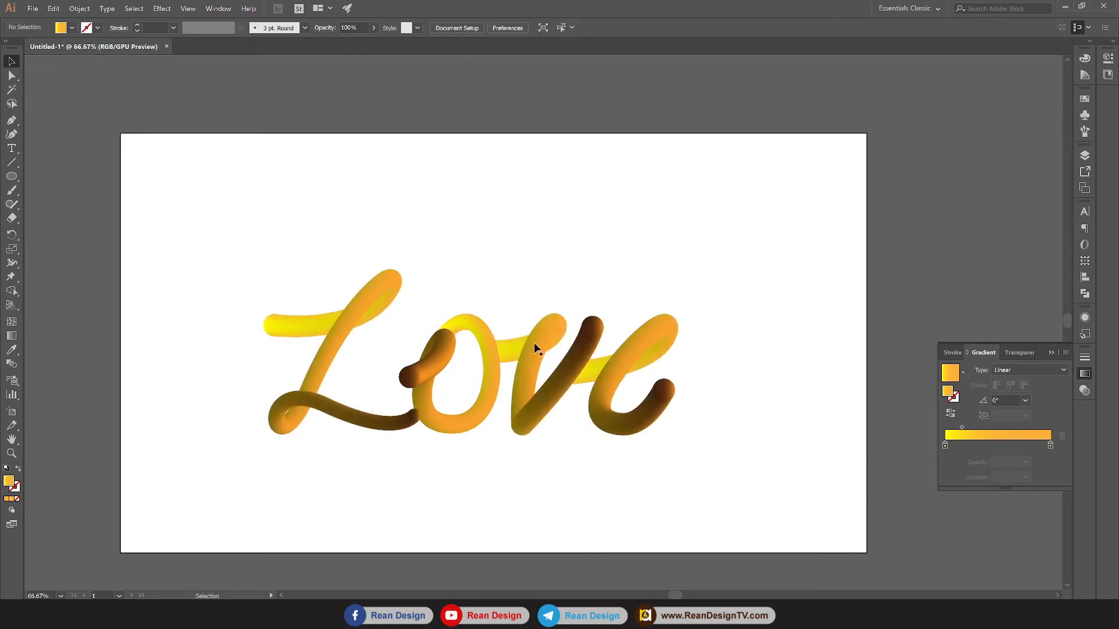
Isolate the V blend, shrink the brown circle at its upper end to about 39 px, and exit isolation
{"action": "left_click", "coordinate": [592, 328]}
{"action": "double_click", "coordinate": [593, 328]}
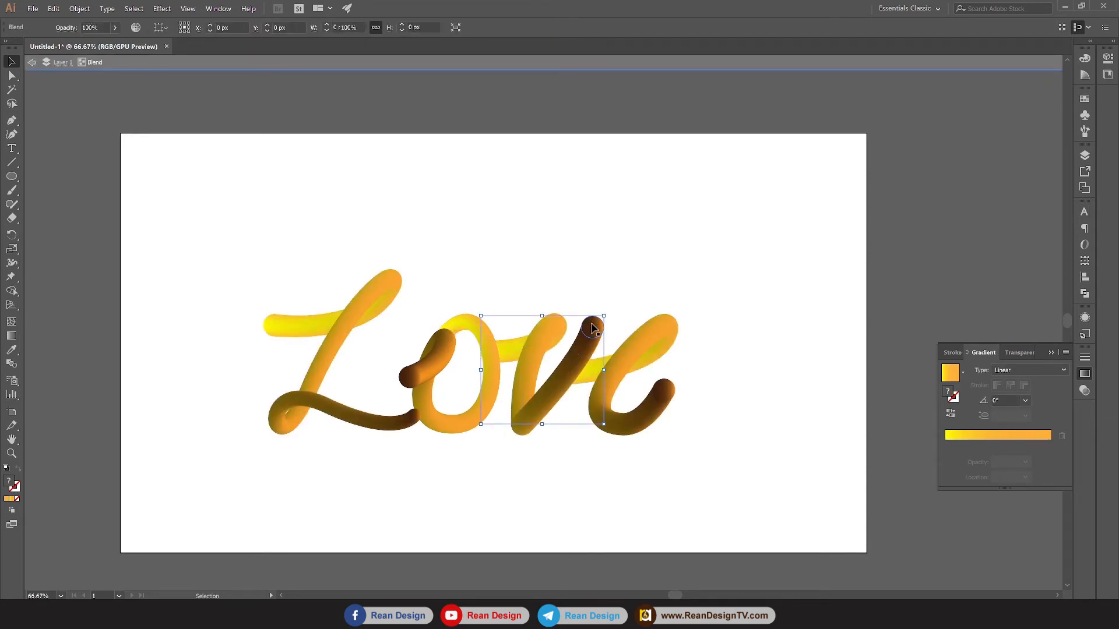
{"action": "left_click", "coordinate": [599, 335]}
{"action": "left_click", "coordinate": [594, 329]}
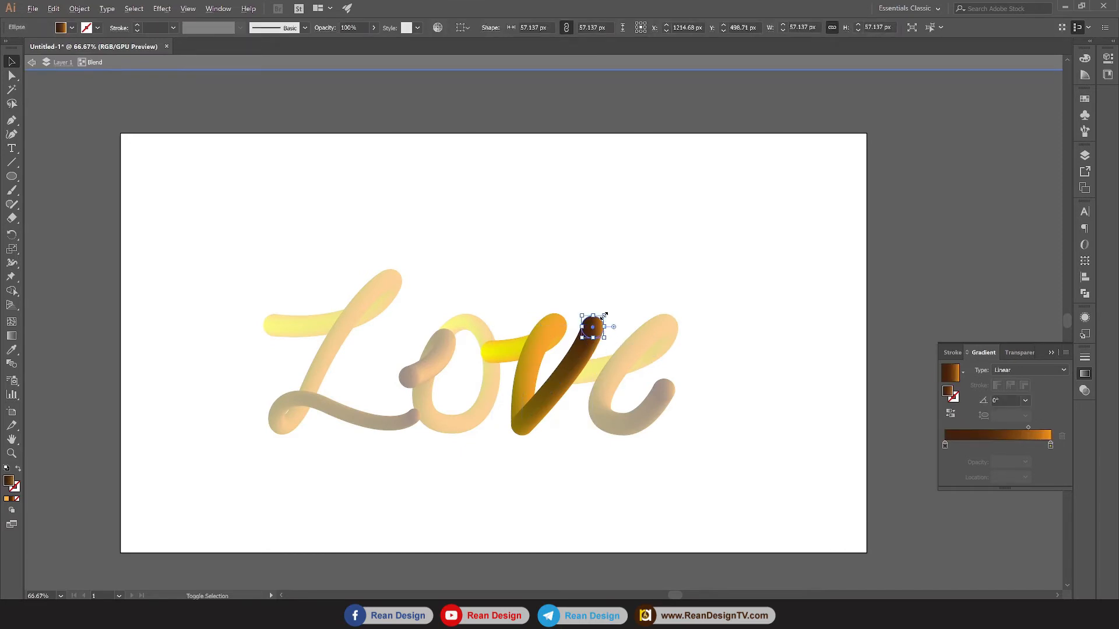
{"action": "left_click_drag", "start_coordinate": [603, 315], "coordinate": [598, 330]}
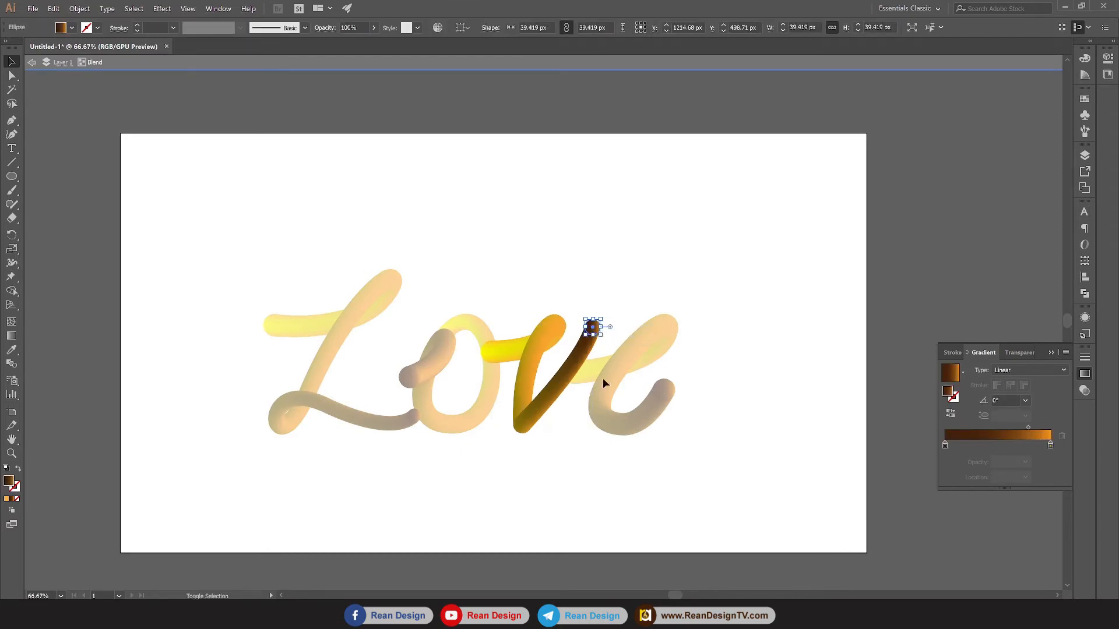
{"action": "double_click", "coordinate": [639, 468]}
Isolate the E blend, shrink the brown circle at its end to about 33 px, and exit isolation
{"action": "left_click", "coordinate": [668, 391]}
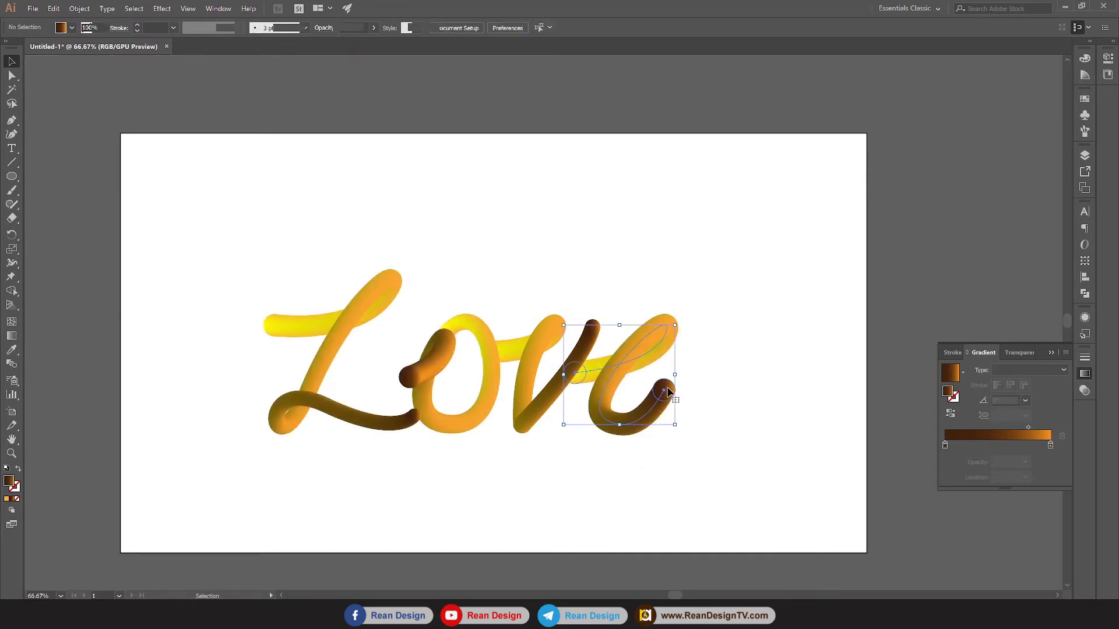
{"action": "double_click", "coordinate": [668, 393]}
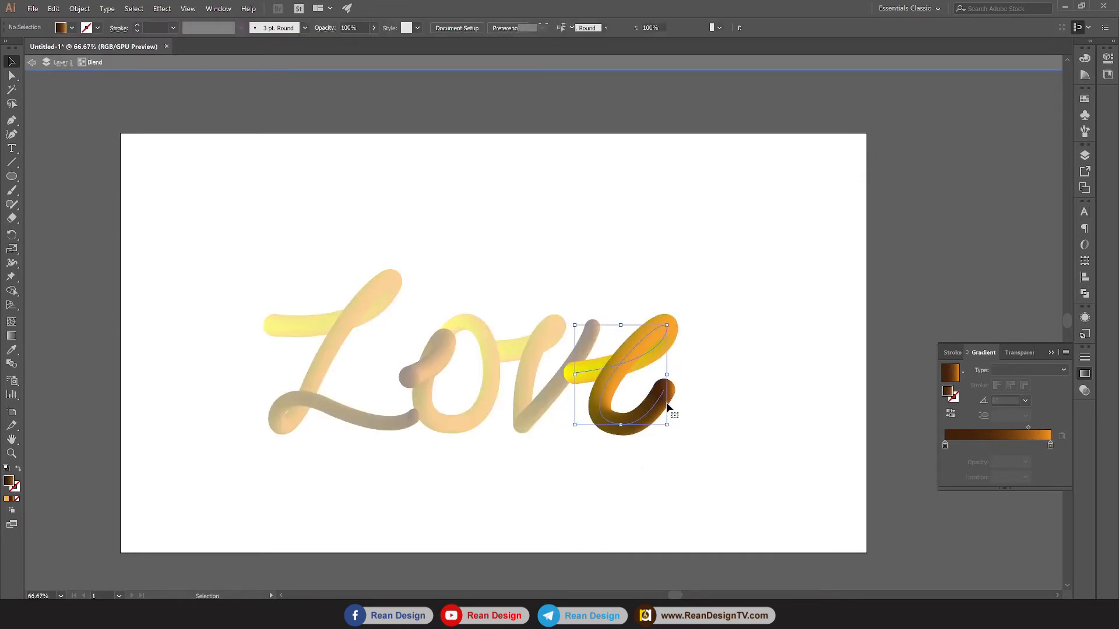
{"action": "left_click", "coordinate": [668, 387]}
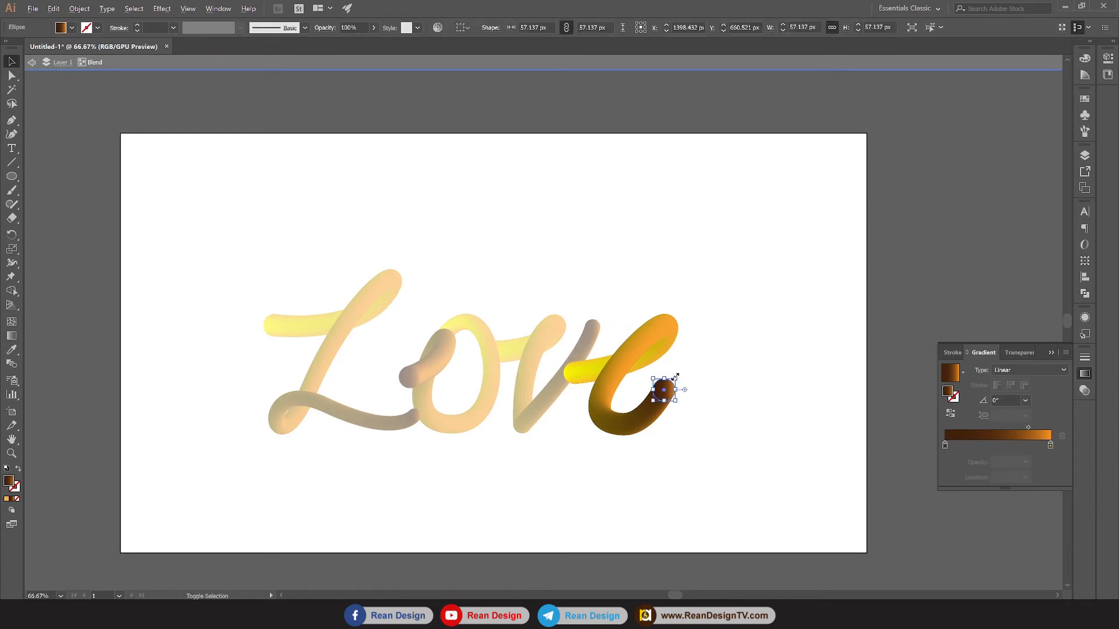
{"action": "left_click_drag", "start_coordinate": [676, 380], "coordinate": [668, 387]}
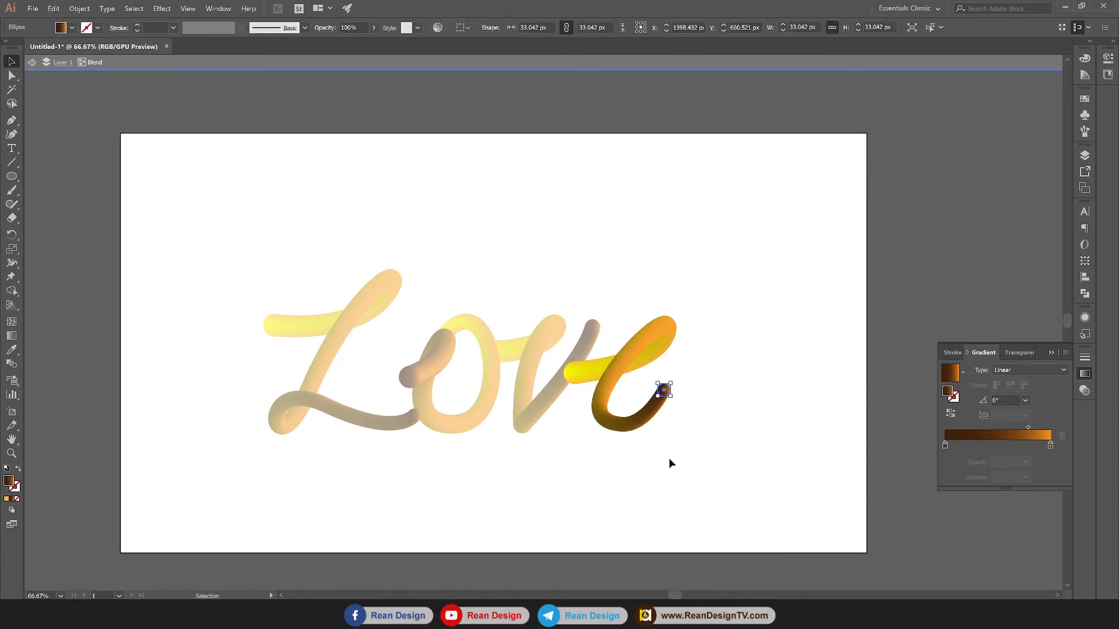
{"action": "double_click", "coordinate": [669, 460]}
Reverse the spine of the letter E blend and deselect it
{"action": "scroll", "coordinate": [668, 465], "scroll_direction": "down", "scroll_amount": 3}
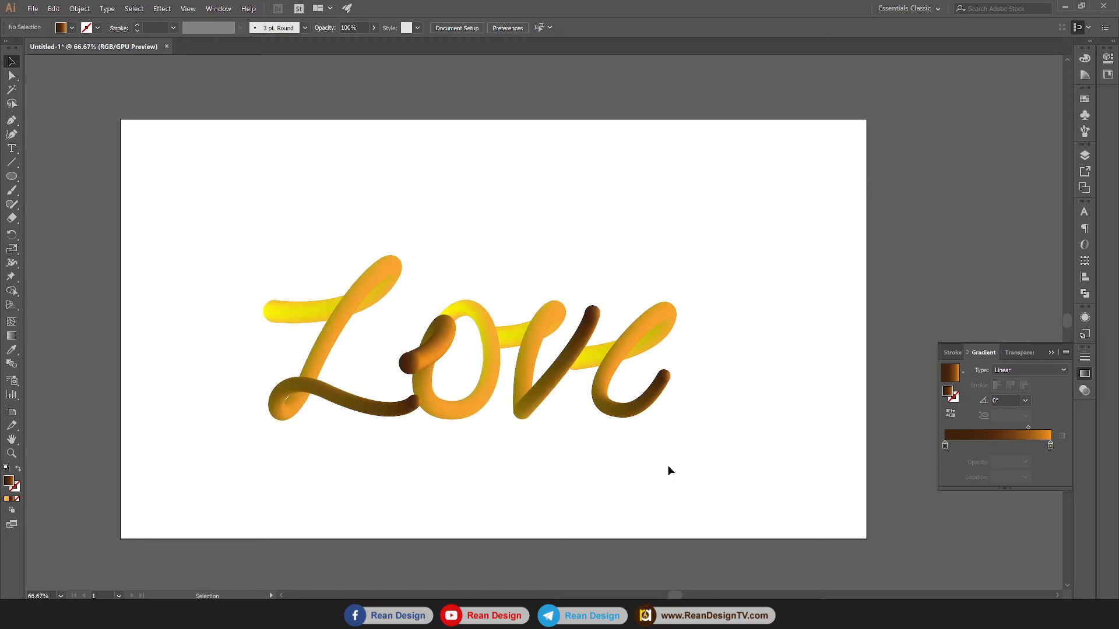
{"action": "left_click", "coordinate": [641, 383]}
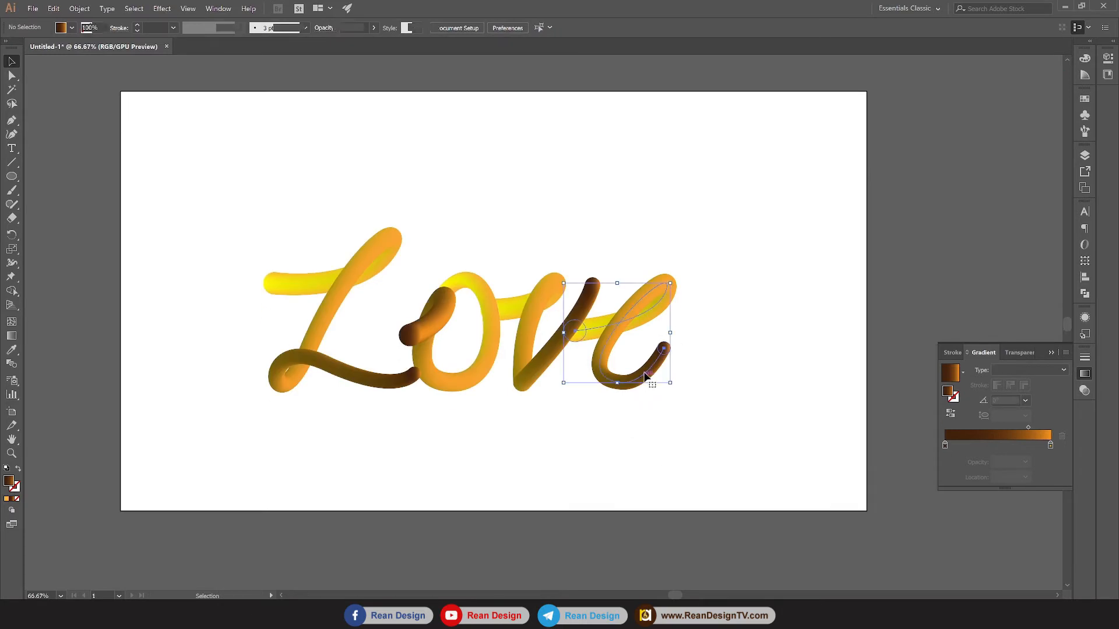
{"action": "left_click", "coordinate": [91, 10]}
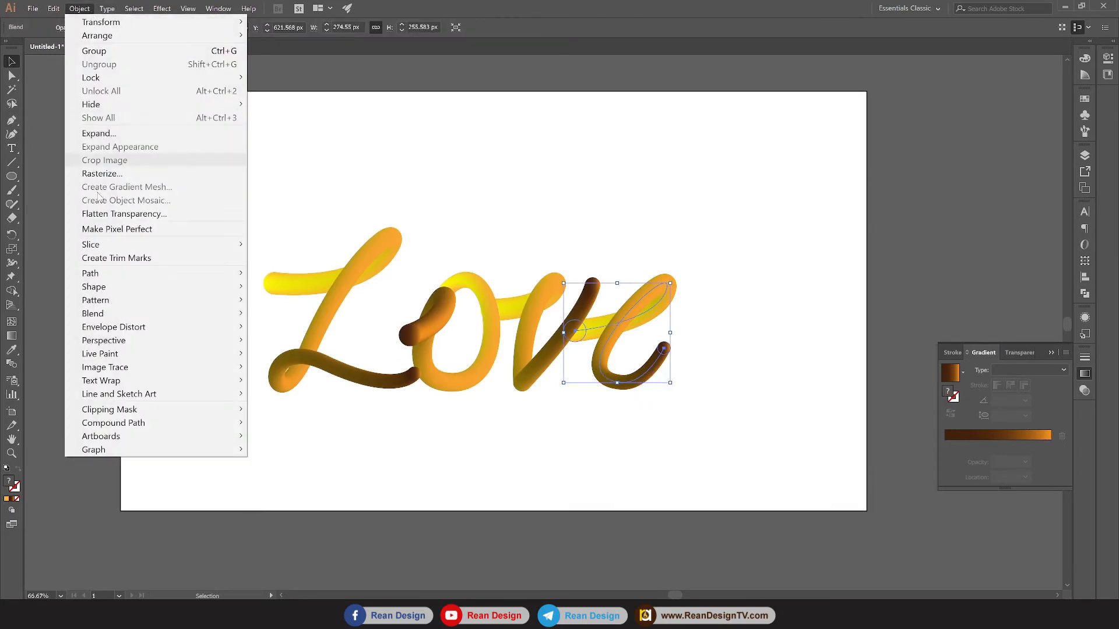
{"action": "mouse_move", "coordinate": [145, 313]}
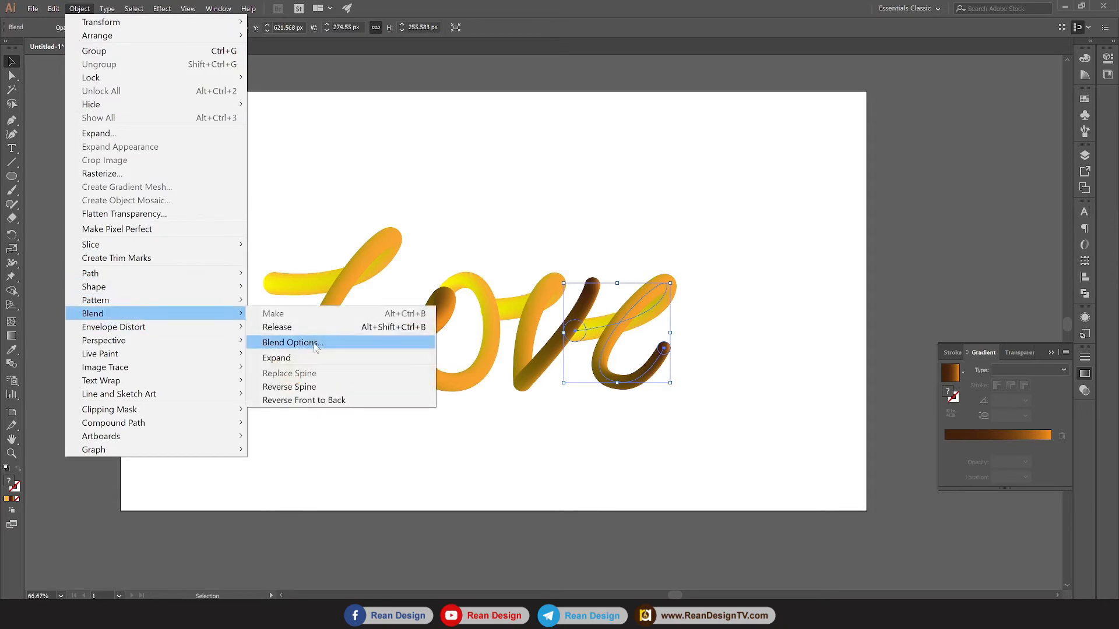
{"action": "left_click", "coordinate": [309, 388]}
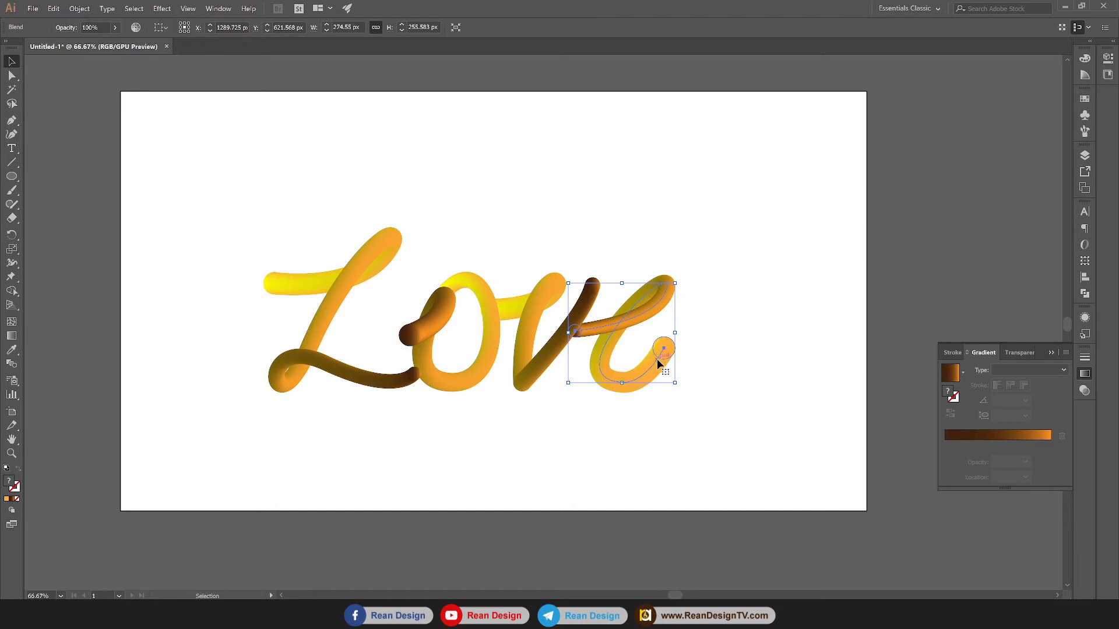
{"action": "left_click", "coordinate": [640, 448]}
Examine the overall shape, stroke thickness and colour transitions of the whole lettering on the artboard
{"action": "scroll", "coordinate": [641, 451], "scroll_direction": "up", "scroll_amount": 2}
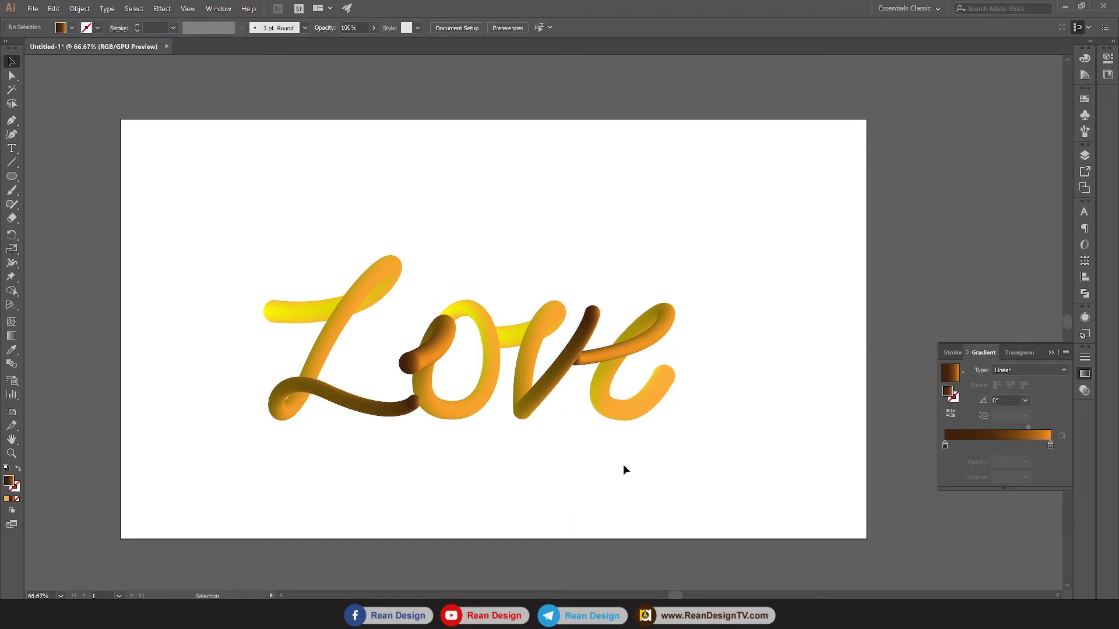
{"action": "scroll", "coordinate": [603, 473], "scroll_direction": "down", "scroll_amount": 1}
{"action": "scroll", "coordinate": [466, 465], "scroll_direction": "down", "scroll_amount": 2}
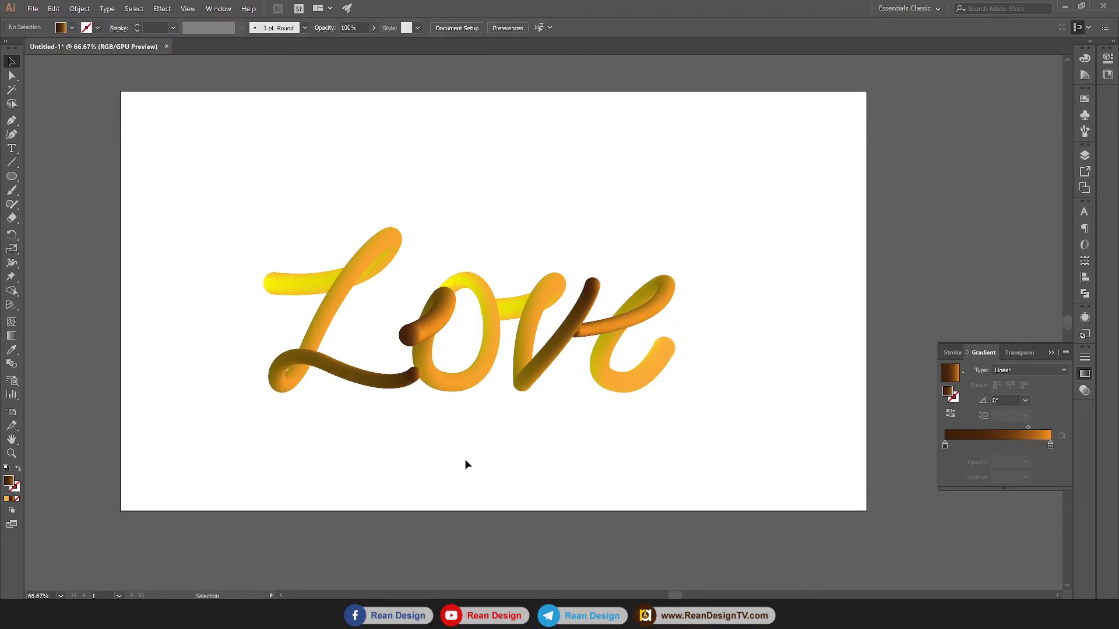
{"action": "scroll", "coordinate": [466, 464], "scroll_direction": "up", "scroll_amount": 2}
{"action": "scroll", "coordinate": [466, 464], "scroll_direction": "down", "scroll_amount": 2}
{"action": "scroll", "coordinate": [467, 465], "scroll_direction": "up", "scroll_amount": 1}
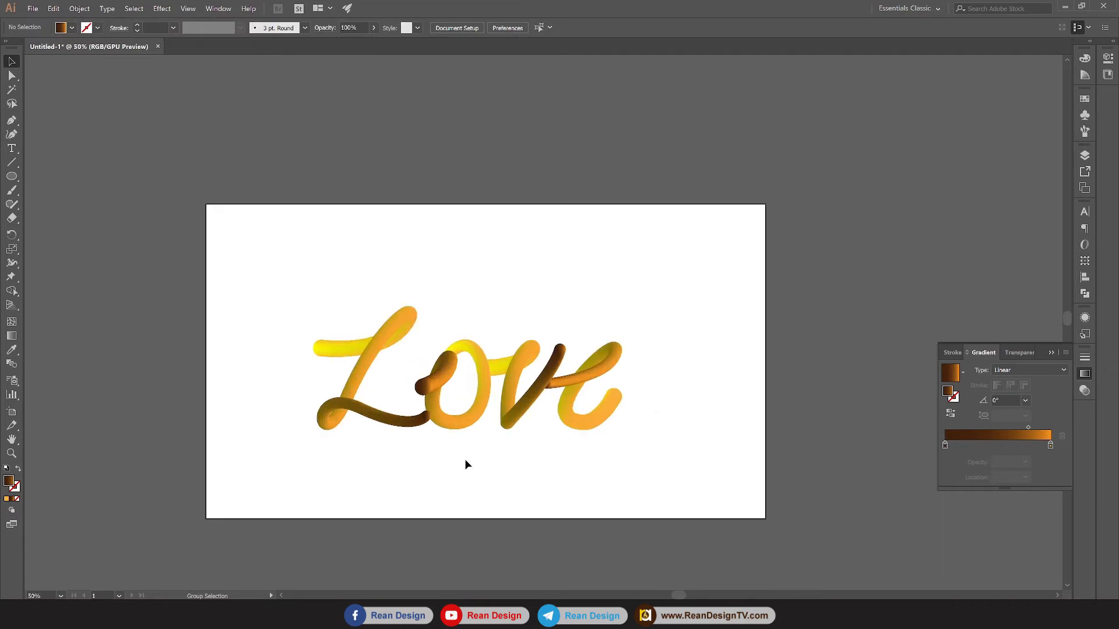
{"action": "scroll", "coordinate": [467, 469], "scroll_direction": "up", "scroll_amount": 1}
{"action": "scroll", "coordinate": [467, 469], "scroll_direction": "up", "scroll_amount": 1}
{"action": "left_click_drag", "start_coordinate": [525, 485], "coordinate": [508, 491]}
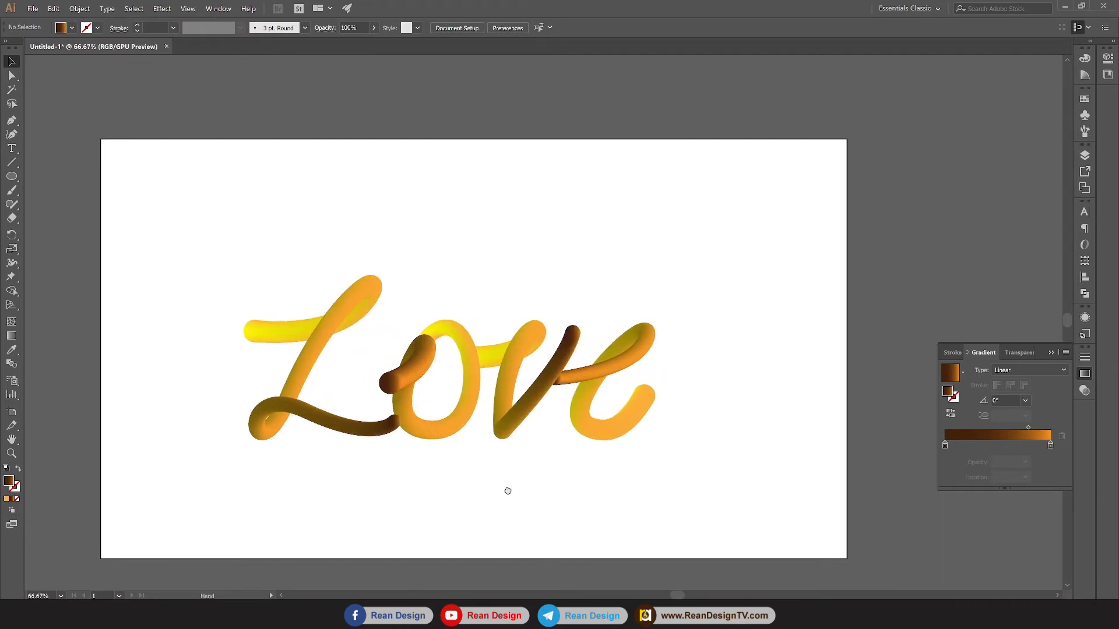
Isolate the E blend, shrink the yellow-orange circle at its lower end to about 45 px, and exit isolation
{"action": "double_click", "coordinate": [638, 411]}
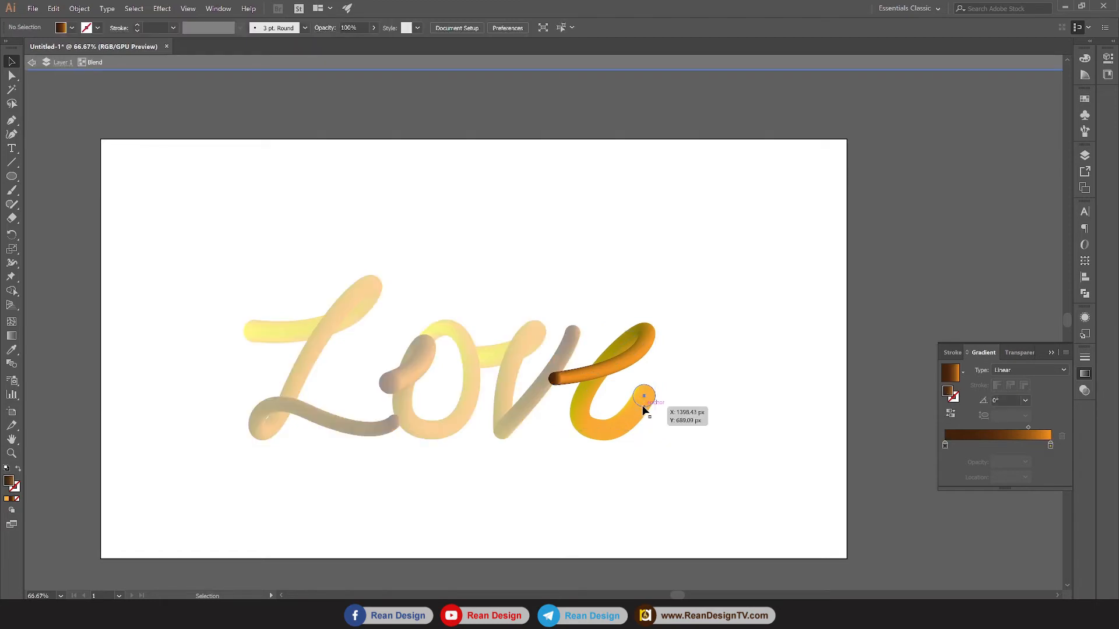
{"action": "left_click", "coordinate": [644, 408]}
{"action": "scroll", "coordinate": [653, 390], "scroll_direction": "up", "scroll_amount": 3}
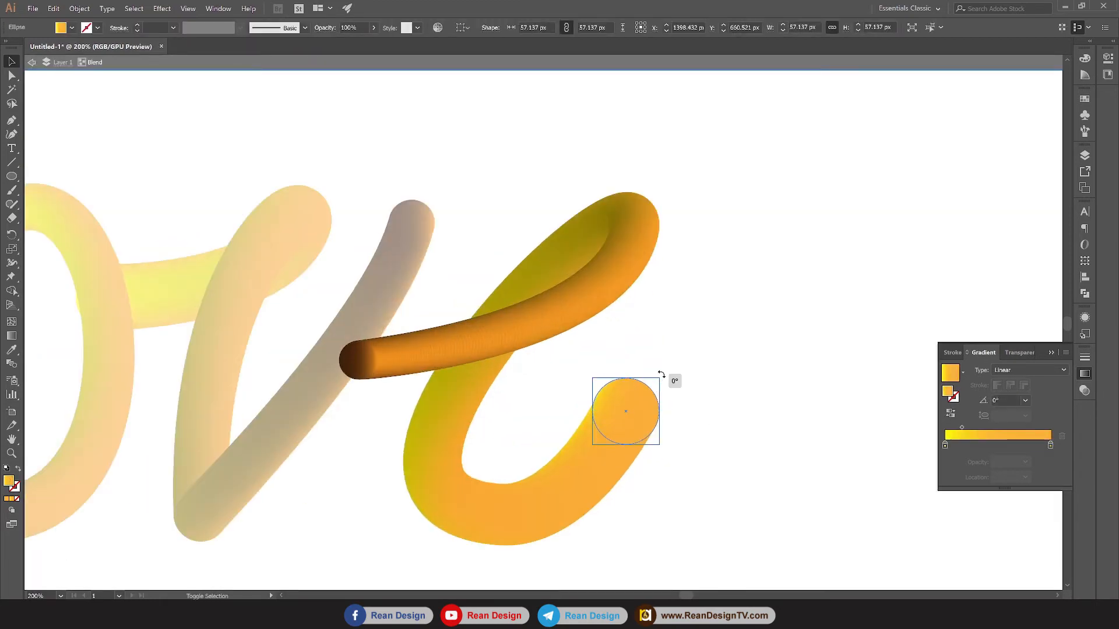
{"action": "left_click_drag", "start_coordinate": [659, 378], "coordinate": [657, 393]}
{"action": "left_click", "coordinate": [707, 443]}
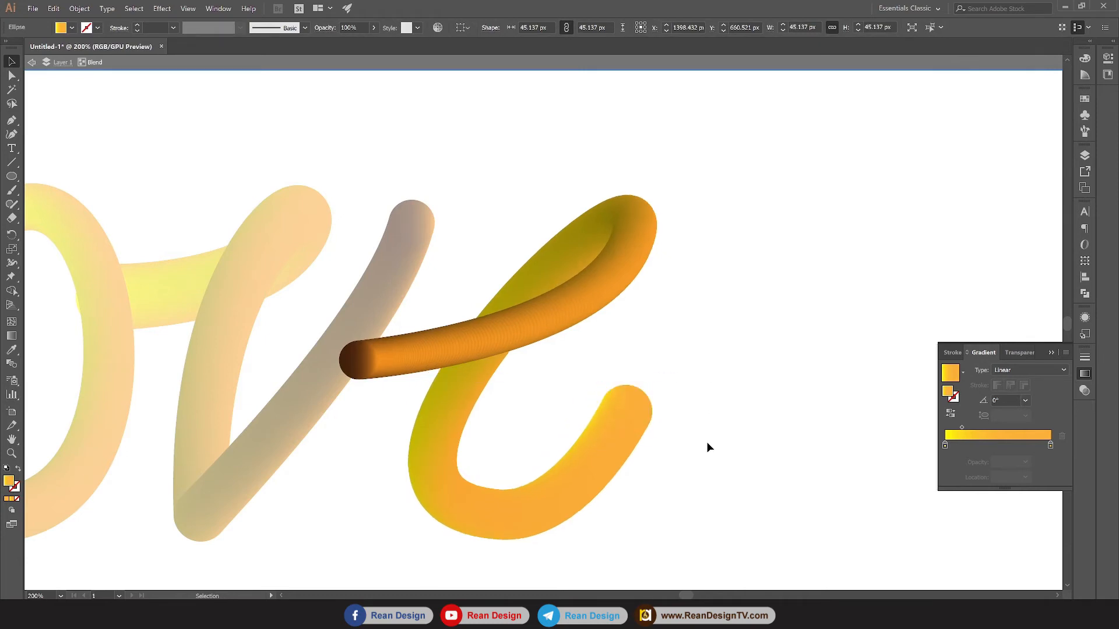
{"action": "scroll", "coordinate": [702, 446], "scroll_direction": "down", "scroll_amount": 2}
{"action": "scroll", "coordinate": [700, 449], "scroll_direction": "down", "scroll_amount": 4}
{"action": "double_click", "coordinate": [556, 498]}
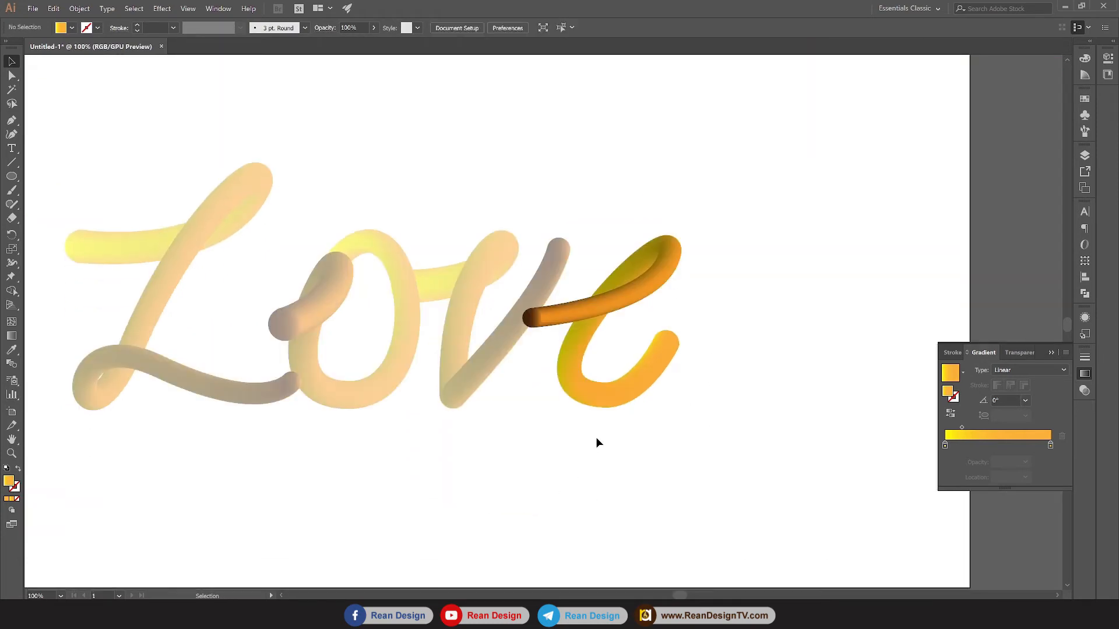
Reshape the bottom curve of the letter E's spine by tilting its lowest anchor's handles and shortening the handle toward the stroke's end
{"action": "scroll", "coordinate": [627, 385], "scroll_direction": "up", "scroll_amount": 1}
{"action": "left_click", "coordinate": [627, 390]}
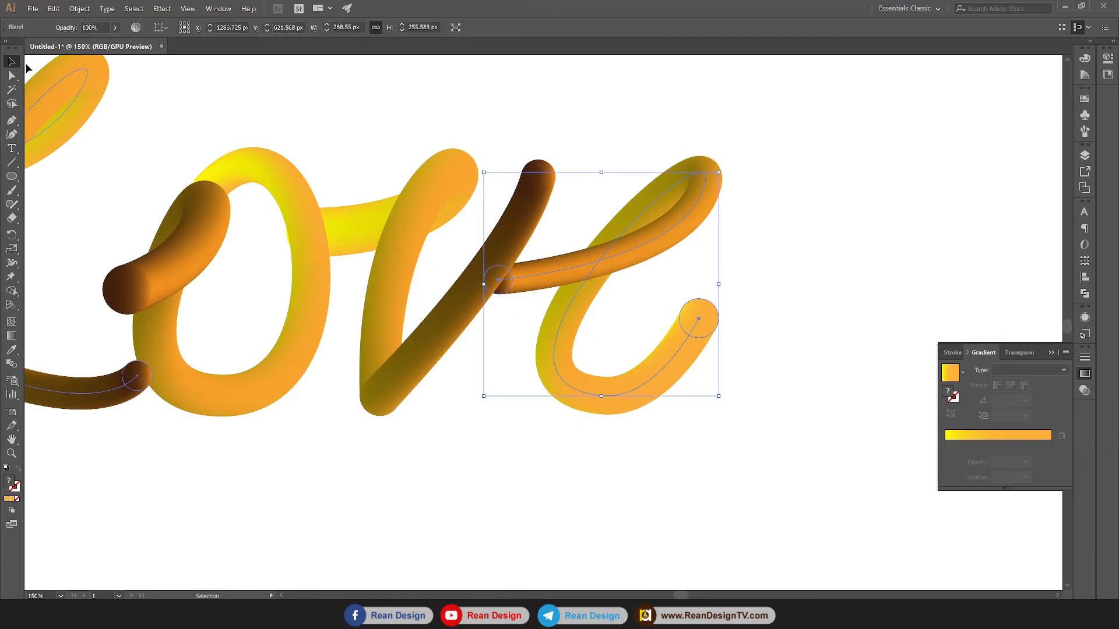
{"action": "key", "text": "a"}
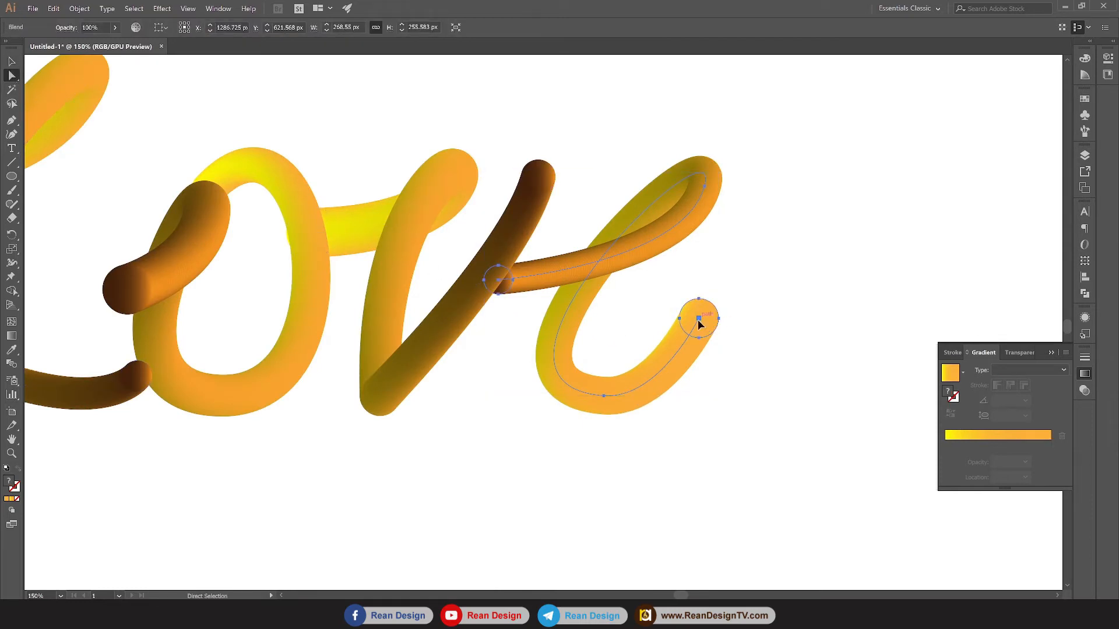
{"action": "left_click", "coordinate": [699, 320]}
{"action": "left_click", "coordinate": [603, 396]}
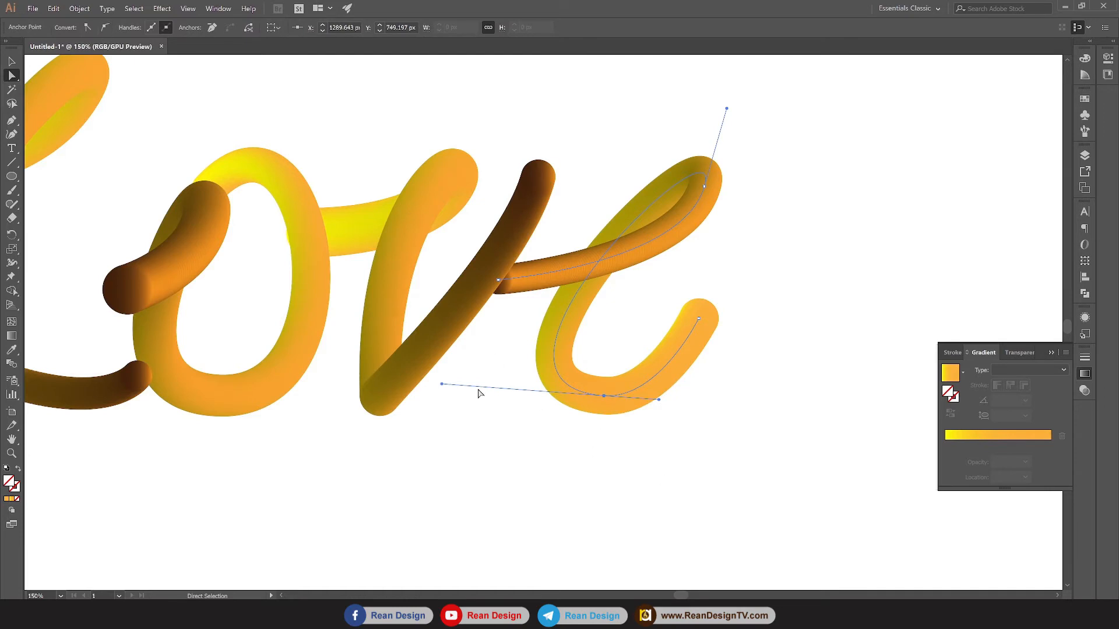
{"action": "mouse_move", "coordinate": [443, 385]}
{"action": "left_mouse_down"}
{"action": "mouse_move", "coordinate": [460, 375]}
{"action": "mouse_move", "coordinate": [457, 325]}
{"action": "mouse_move", "coordinate": [444, 358]}
{"action": "left_mouse_up"}
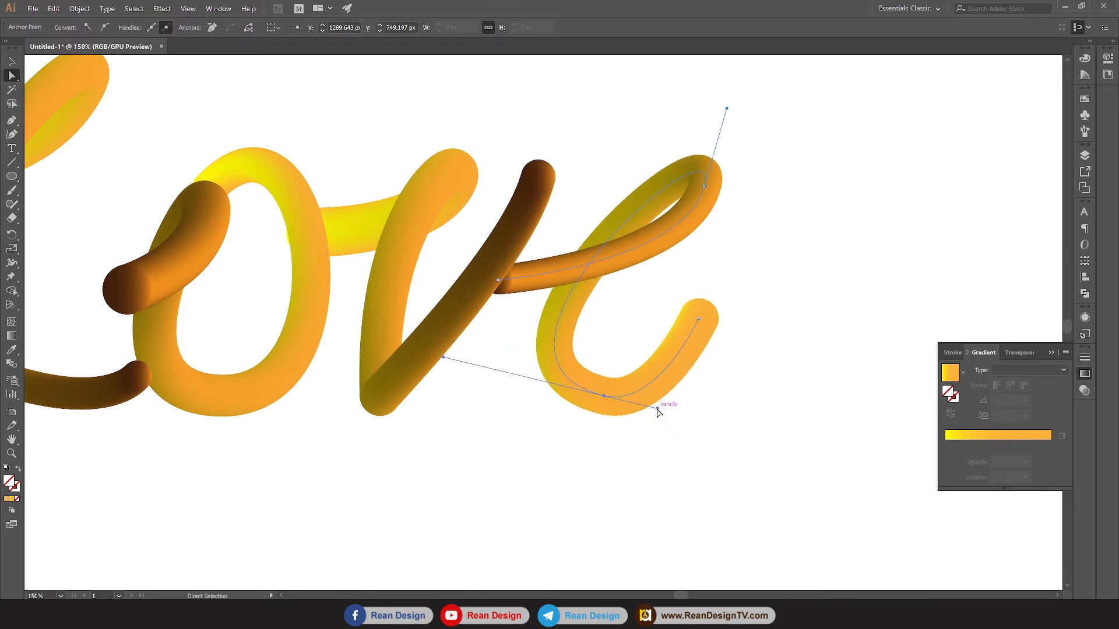
{"action": "left_click_drag", "start_coordinate": [657, 410], "coordinate": [645, 405]}
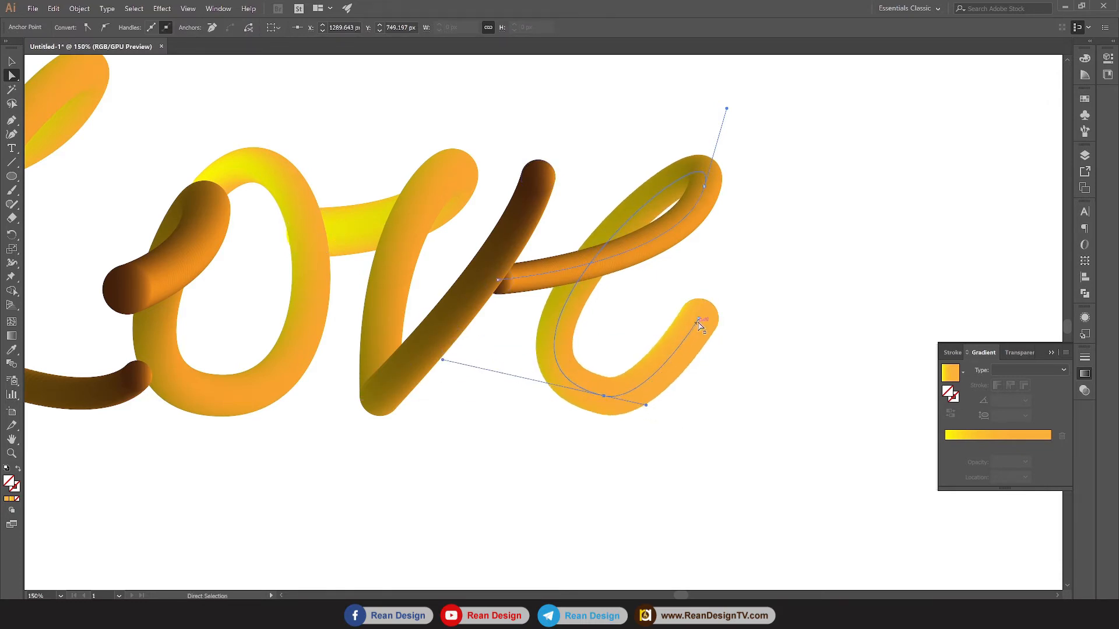
Move the E spine's lower end point slightly outward, convert it to smooth, and tilt its handle slightly to round the stroke end
{"action": "left_click_drag", "start_coordinate": [698, 322], "coordinate": [705, 322]}
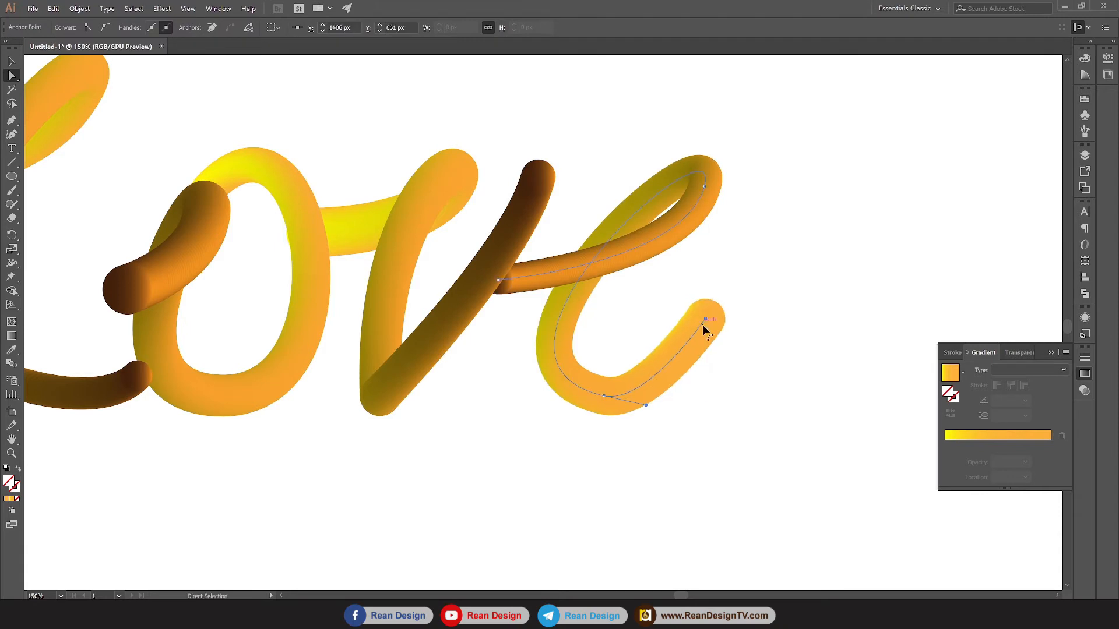
{"action": "left_click", "coordinate": [105, 28]}
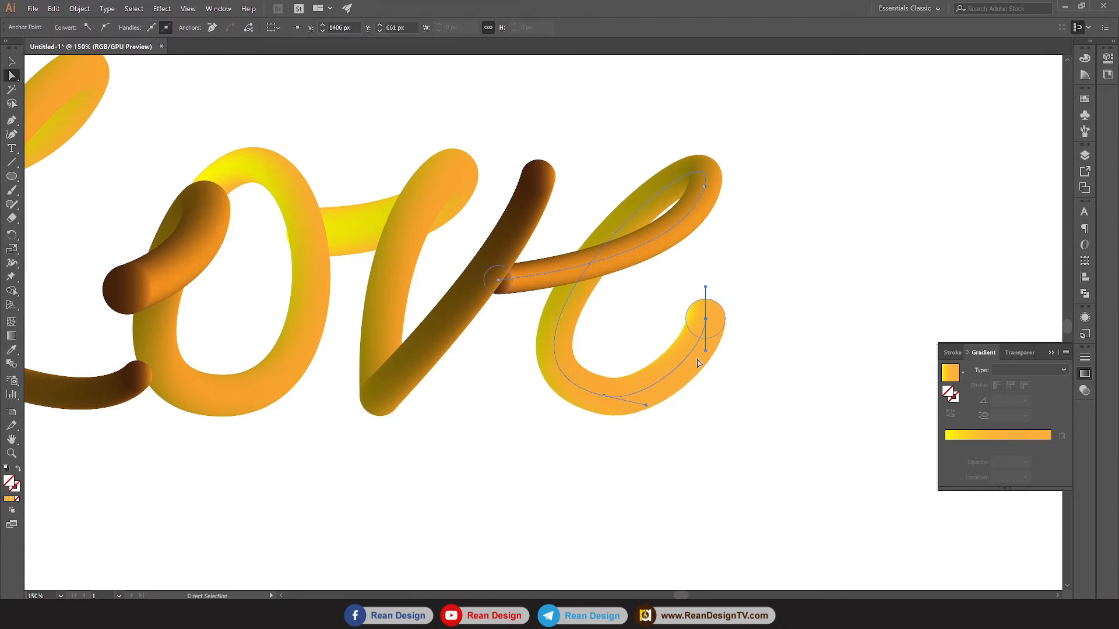
{"action": "left_click_drag", "start_coordinate": [705, 351], "coordinate": [690, 361]}
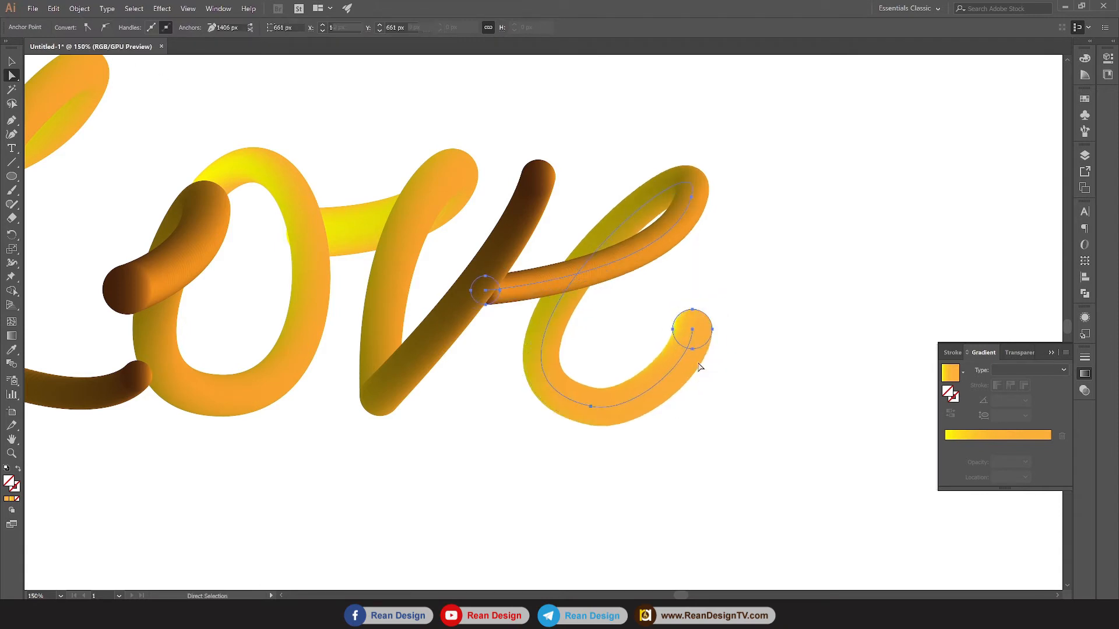
{"action": "key", "text": "ctrl+z"}
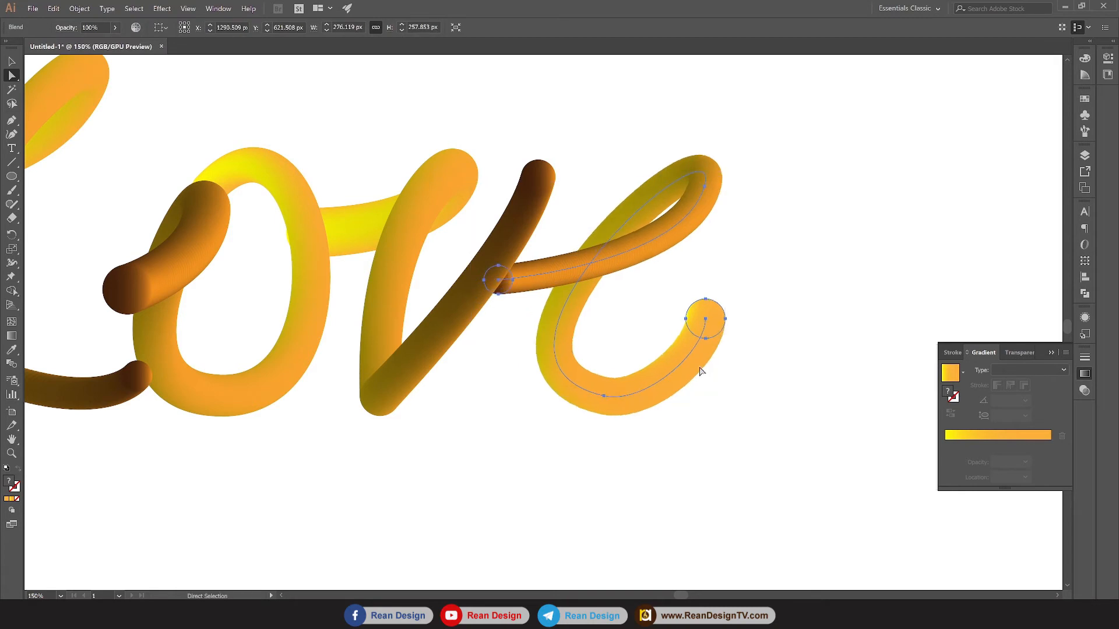
{"action": "left_click", "coordinate": [705, 319]}
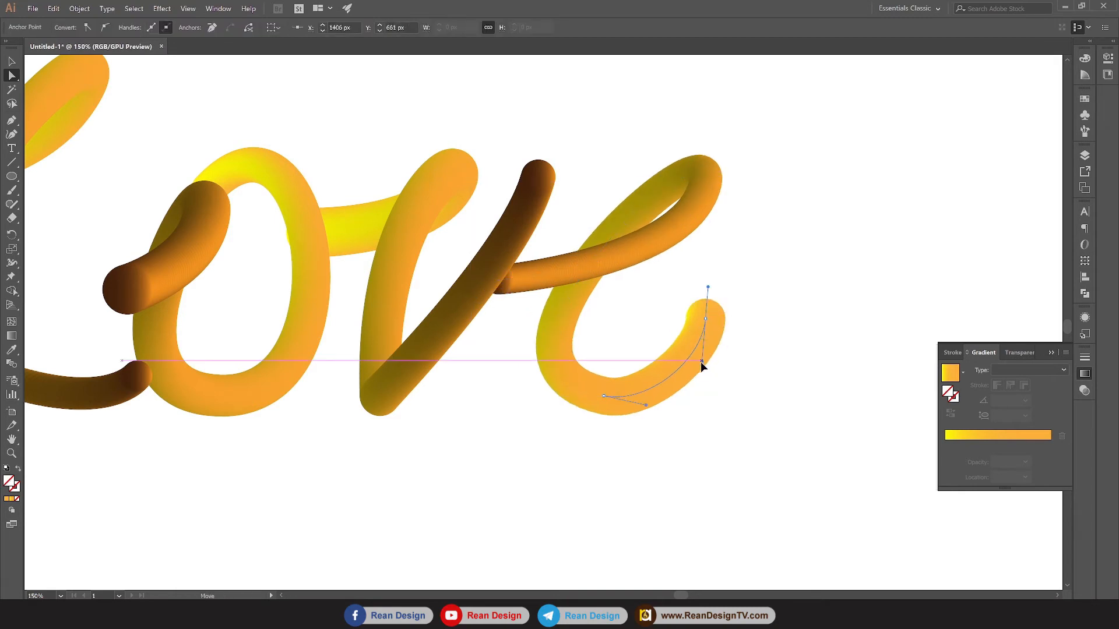
{"action": "left_click", "coordinate": [760, 483]}
{"action": "scroll", "coordinate": [734, 479], "scroll_direction": "down", "scroll_amount": 1}
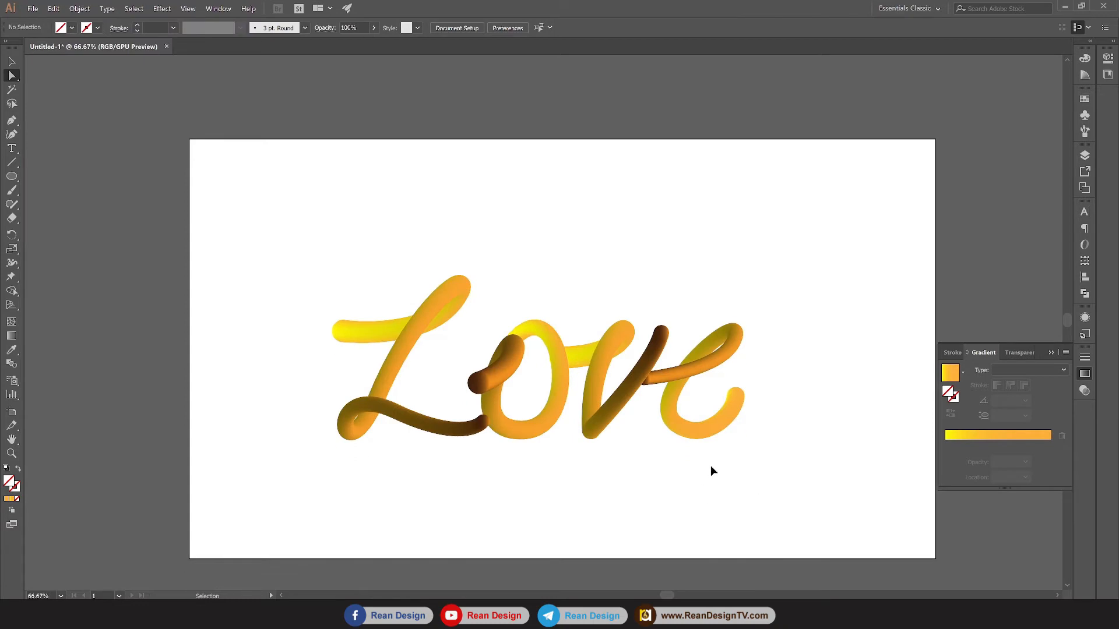
Examine the finished lettering at different magnifications, checking the reshaped E and the L's lower stroke against the other letters
{"action": "left_click", "coordinate": [13, 61]}
{"action": "left_click", "coordinate": [1052, 352]}
{"action": "scroll", "coordinate": [721, 333], "scroll_direction": "up", "scroll_amount": 2}
{"action": "scroll", "coordinate": [729, 331], "scroll_direction": "down", "scroll_amount": 1}
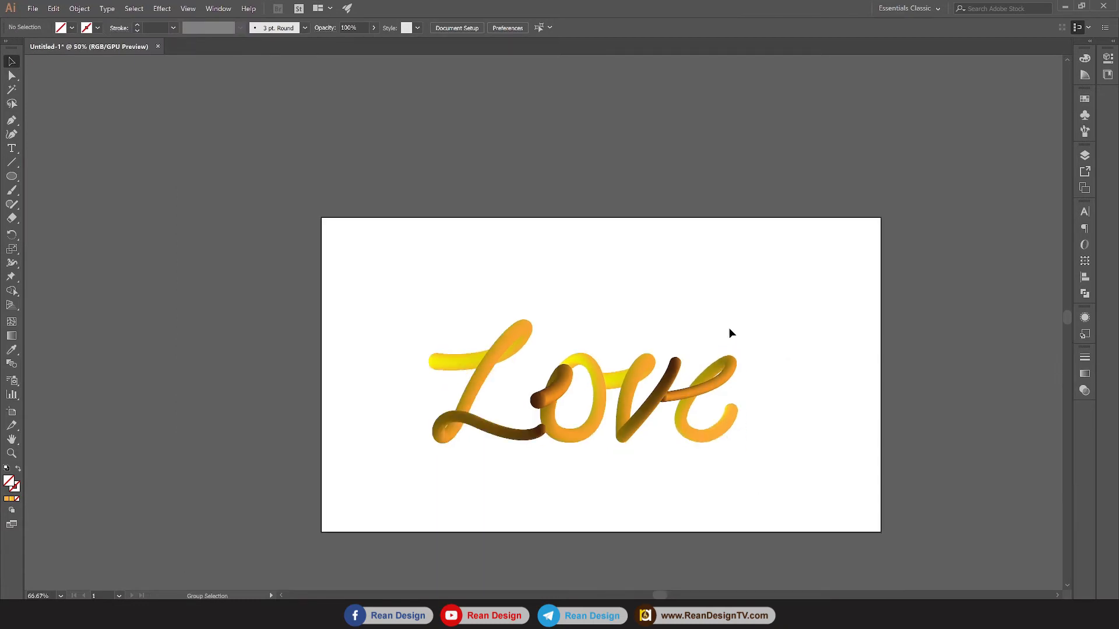
{"action": "scroll", "coordinate": [811, 410], "scroll_direction": "up", "scroll_amount": 1}
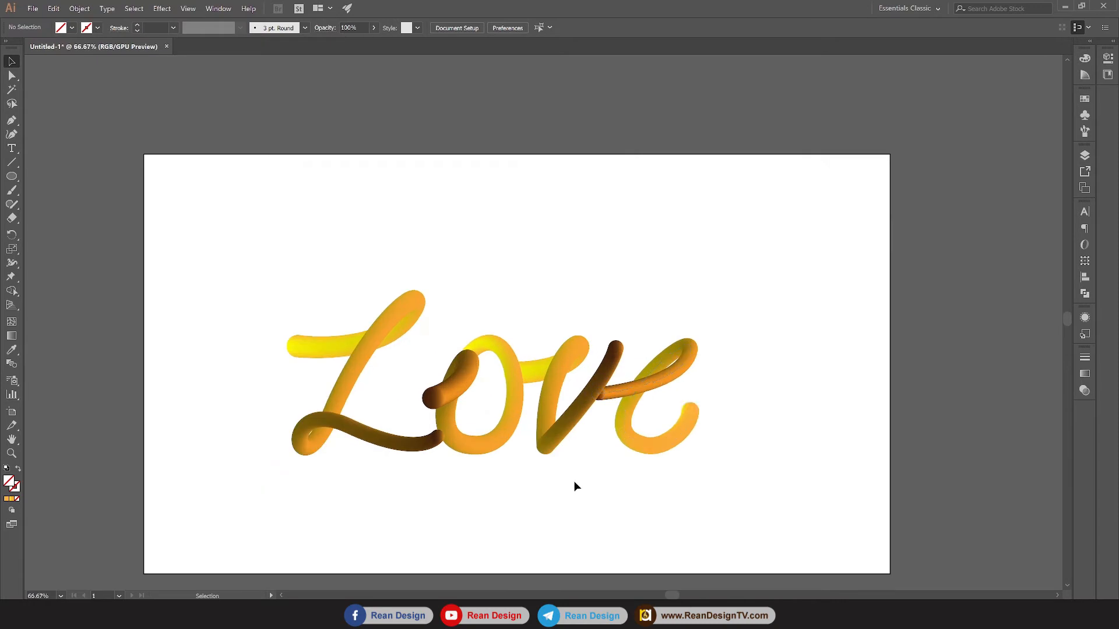
{"action": "scroll", "coordinate": [573, 480], "scroll_direction": "down", "scroll_amount": 2}
{"action": "scroll", "coordinate": [569, 480], "scroll_direction": "up", "scroll_amount": 2}
{"action": "left_click_drag", "start_coordinate": [254, 251], "coordinate": [244, 225]}
{"action": "left_click", "coordinate": [380, 419]}
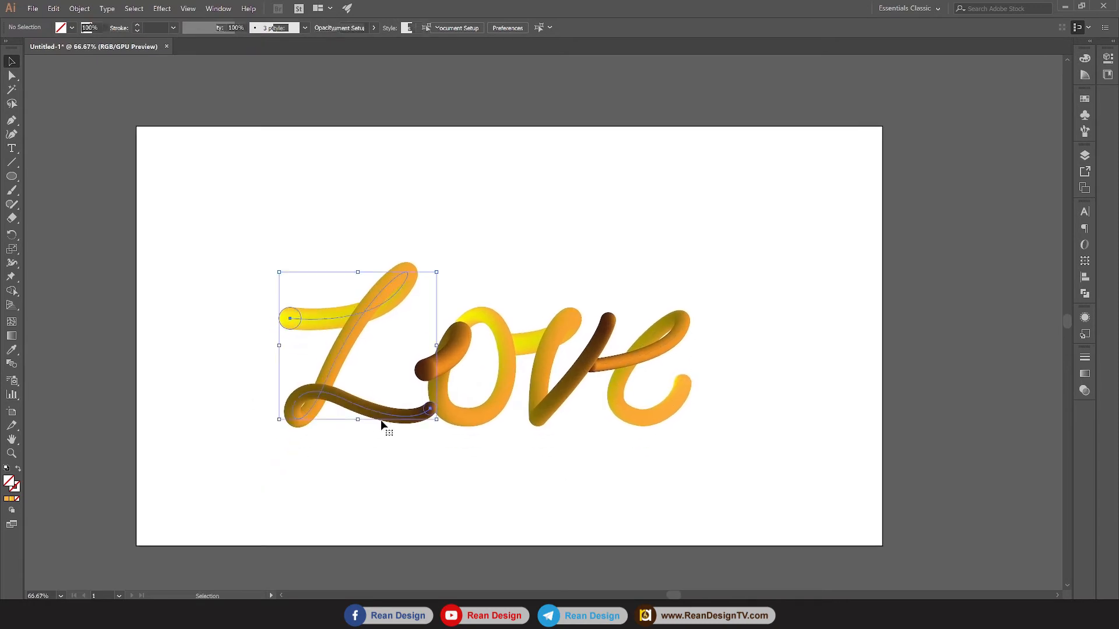
{"action": "left_click", "coordinate": [372, 456]}
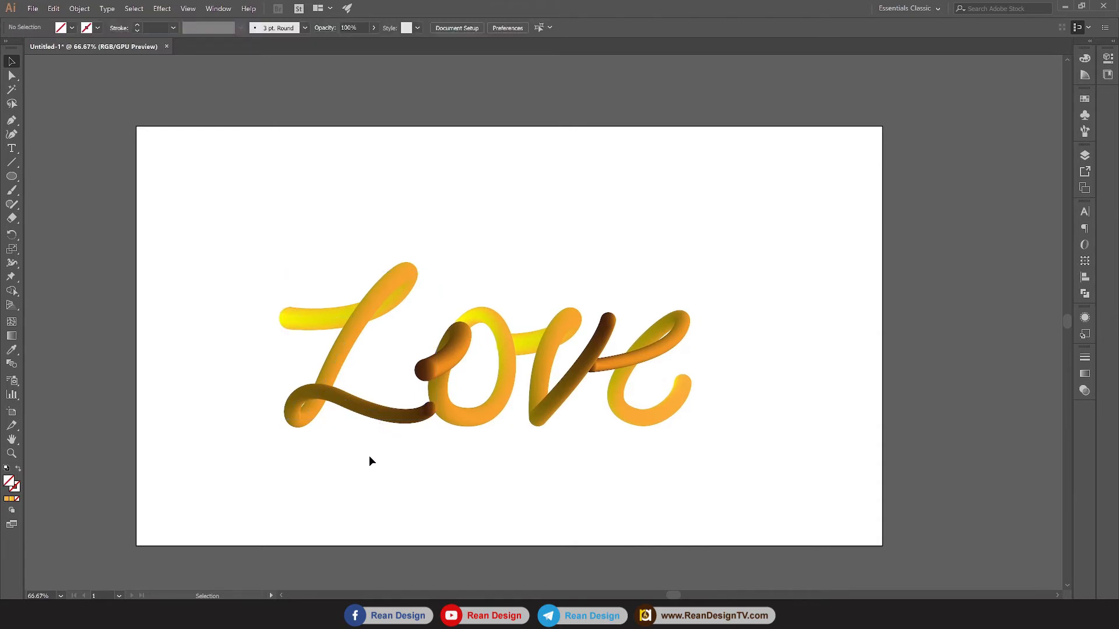
Draw a 1920 x 1080 px rectangle covering the entire artboard
{"action": "left_click", "coordinate": [17, 170]}
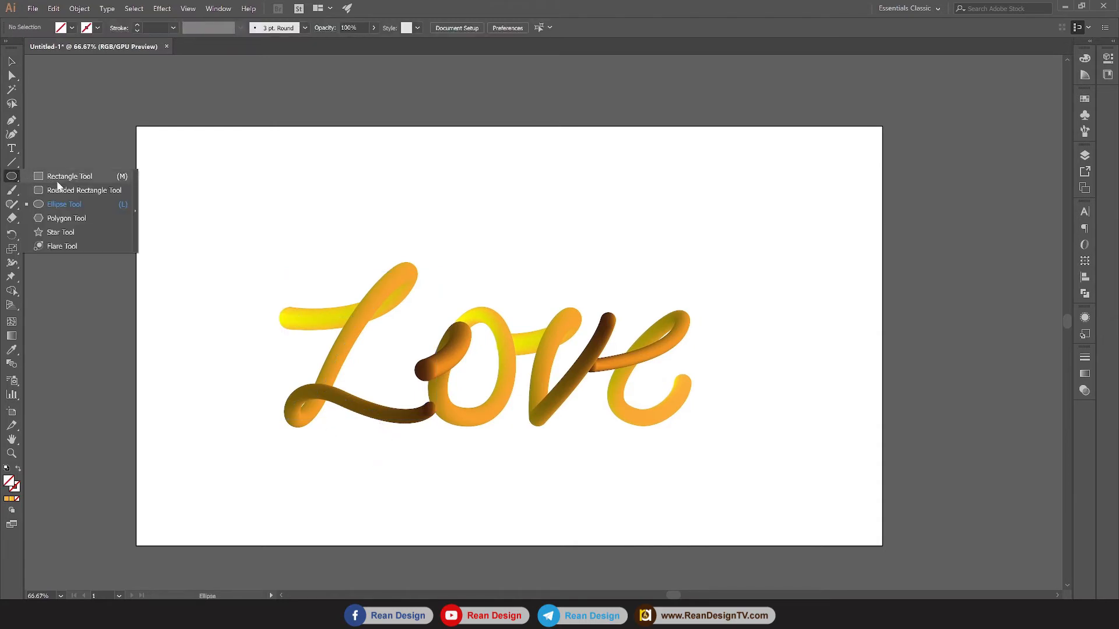
{"action": "left_click", "coordinate": [66, 177]}
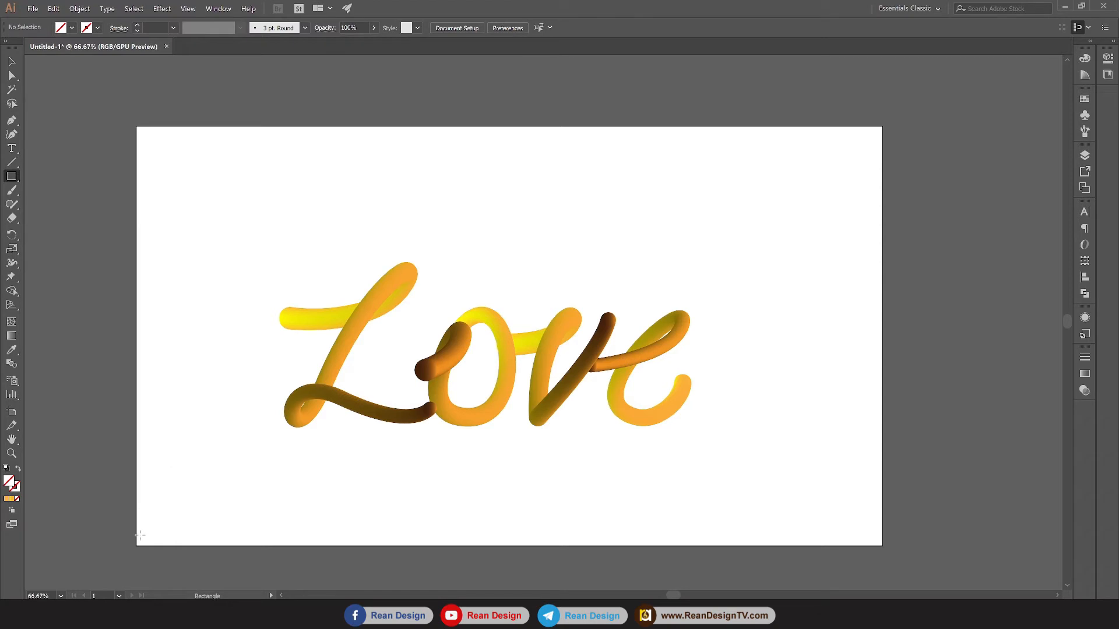
{"action": "mouse_move", "coordinate": [136, 547]}
{"action": "left_mouse_down"}
{"action": "mouse_move", "coordinate": [287, 350]}
{"action": "mouse_move", "coordinate": [782, 178]}
{"action": "mouse_move", "coordinate": [883, 126]}
{"action": "left_mouse_up"}
{"action": "left_click", "coordinate": [11, 62]}
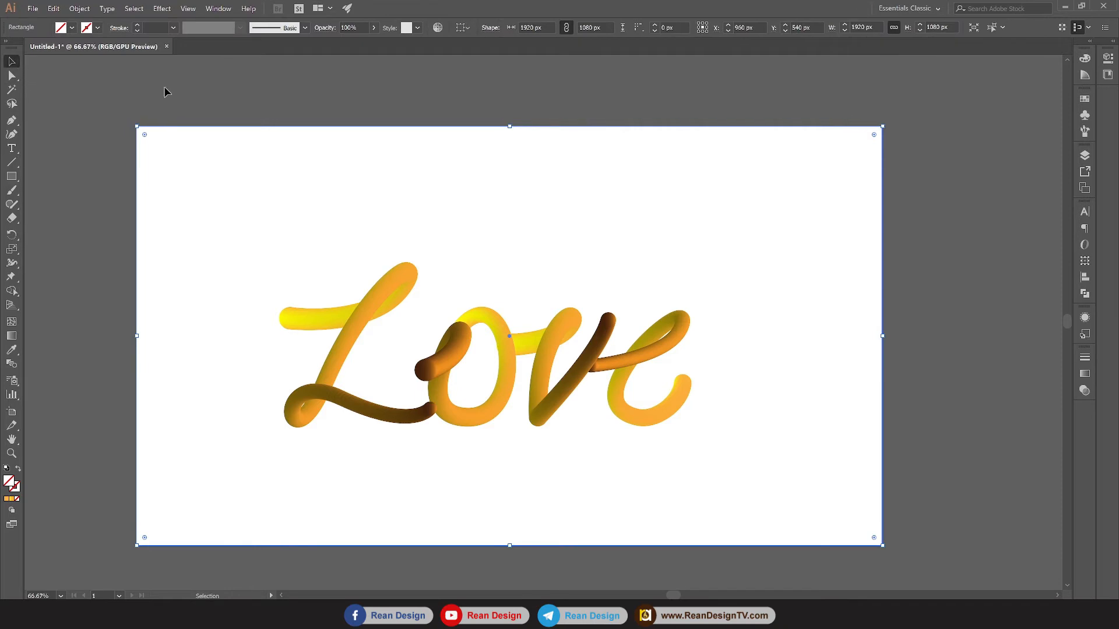
{"action": "left_click_drag", "start_coordinate": [165, 93], "coordinate": [205, 171]}
Fill the artboard-sized rectangle with the white-to-black gradient swatch and recolour its white stop dark brown
{"action": "left_click", "coordinate": [73, 27]}
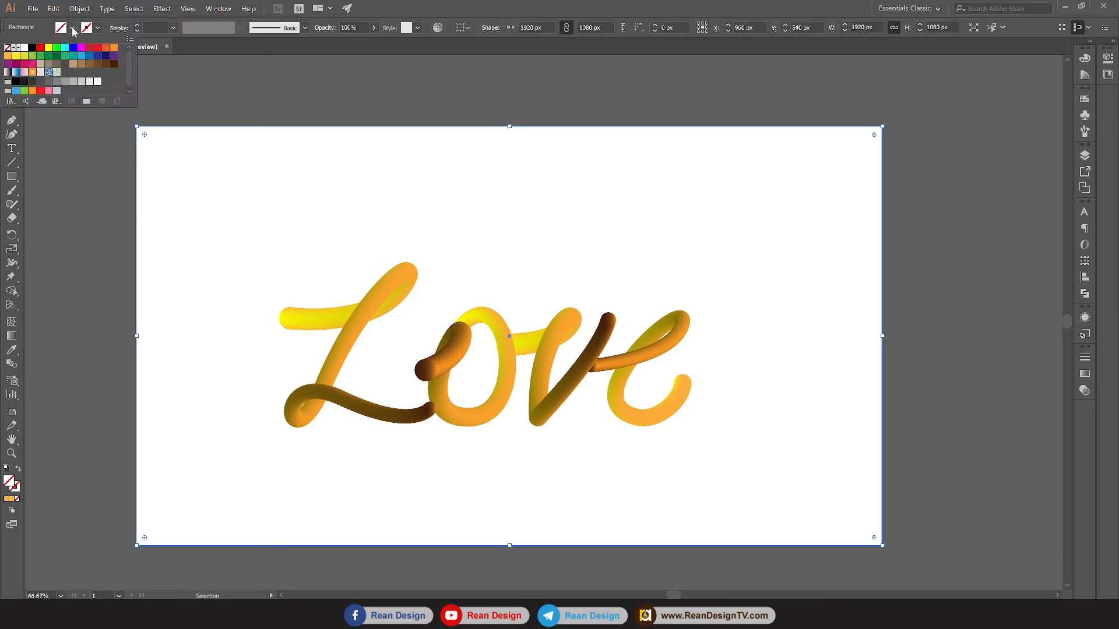
{"action": "left_click", "coordinate": [7, 72]}
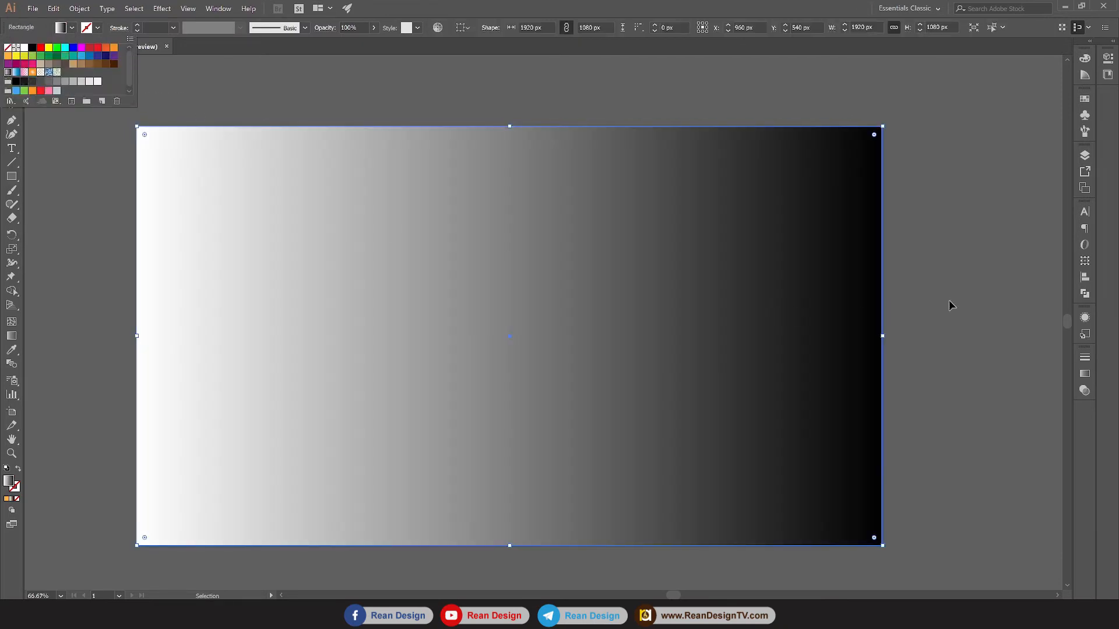
{"action": "left_click", "coordinate": [1086, 377]}
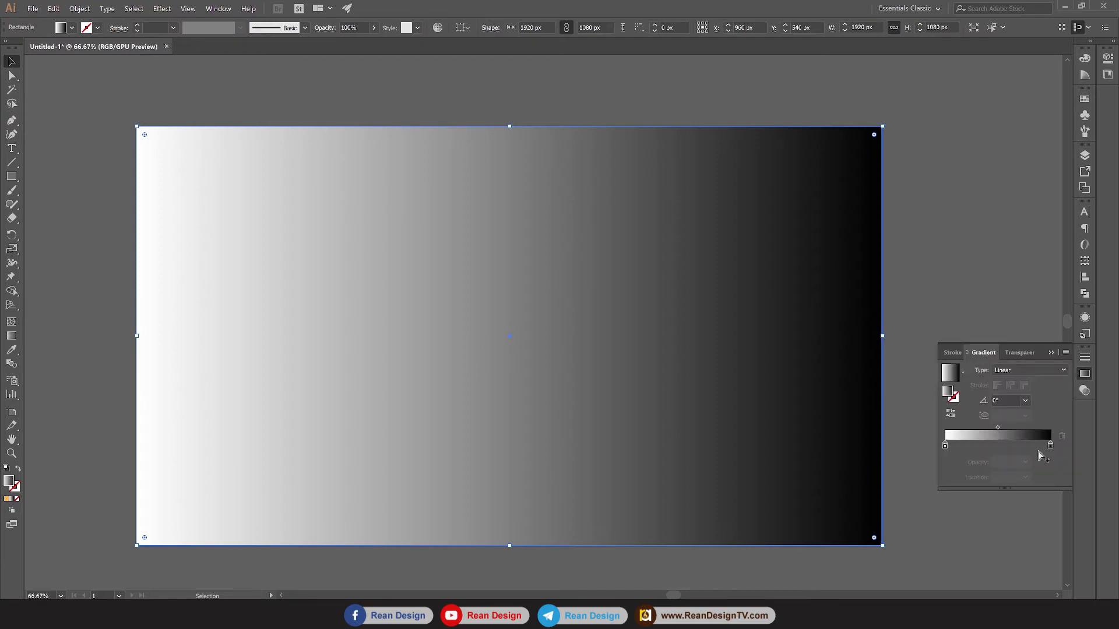
{"action": "double_click", "coordinate": [946, 446]}
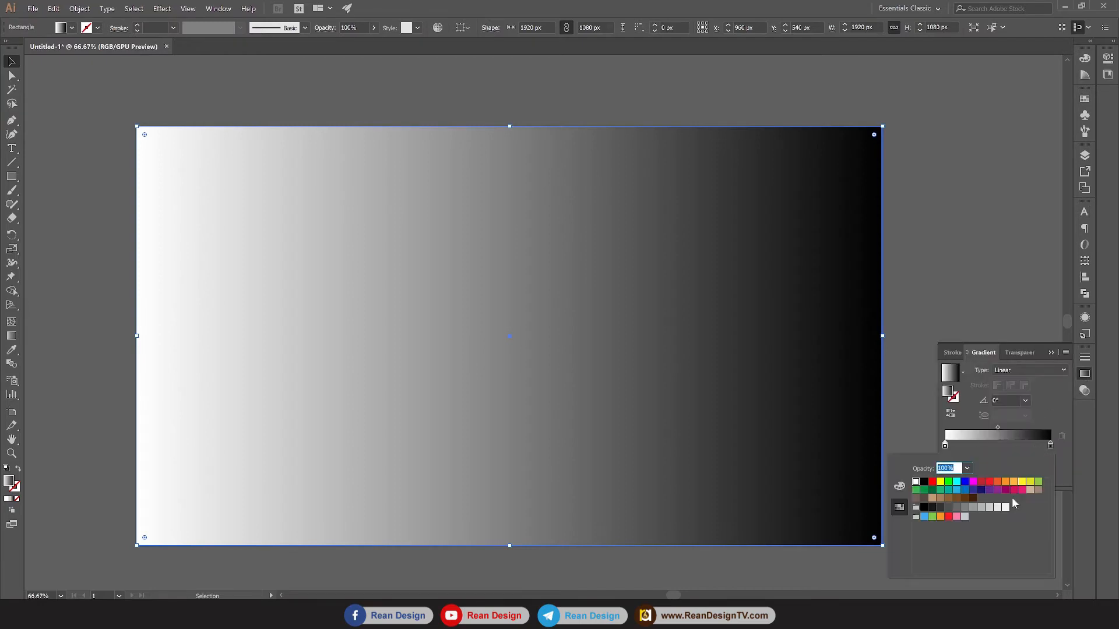
{"action": "left_click", "coordinate": [973, 499]}
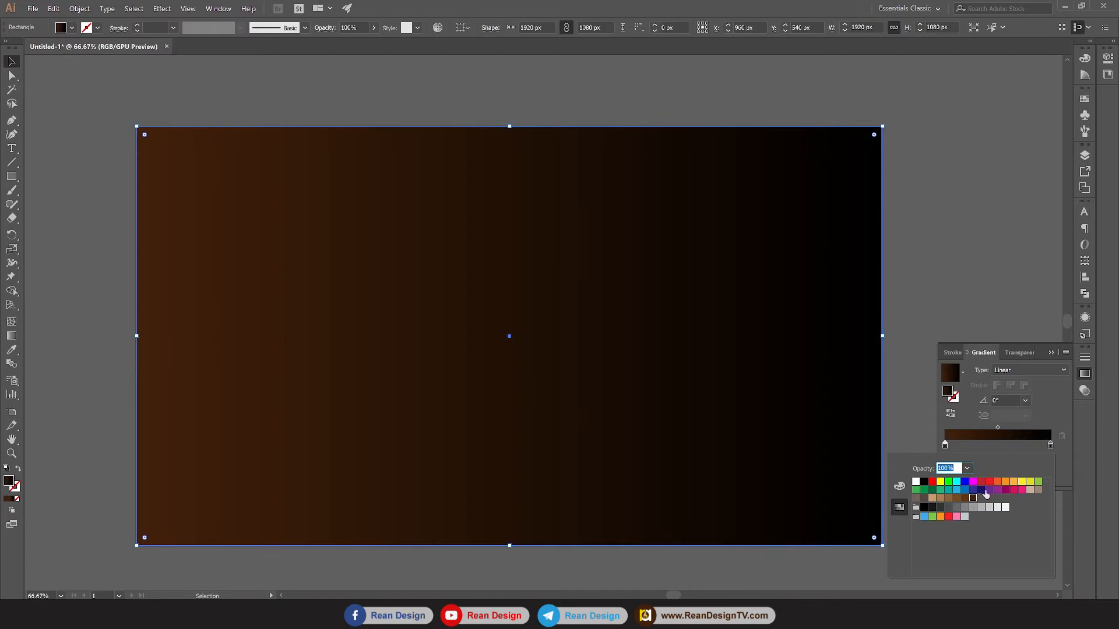
Change the rectangle's brown-to-black gradient type to Radial and deselect the rectangle
{"action": "left_click", "coordinate": [1023, 366]}
{"action": "left_click", "coordinate": [1025, 368]}
{"action": "left_click", "coordinate": [1018, 395]}
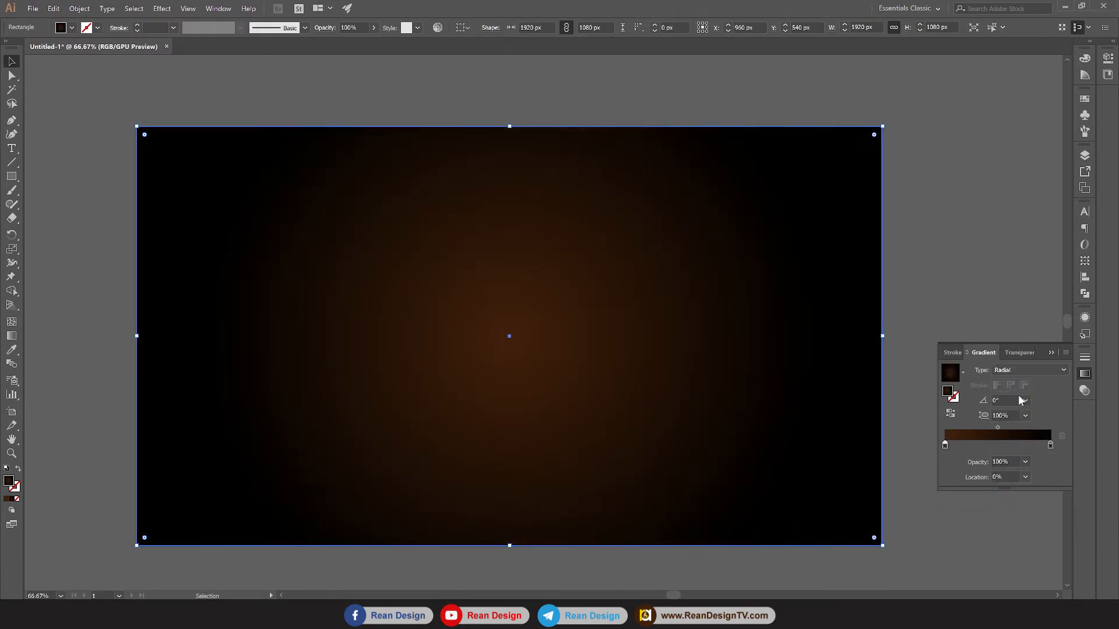
{"action": "left_click", "coordinate": [960, 191]}
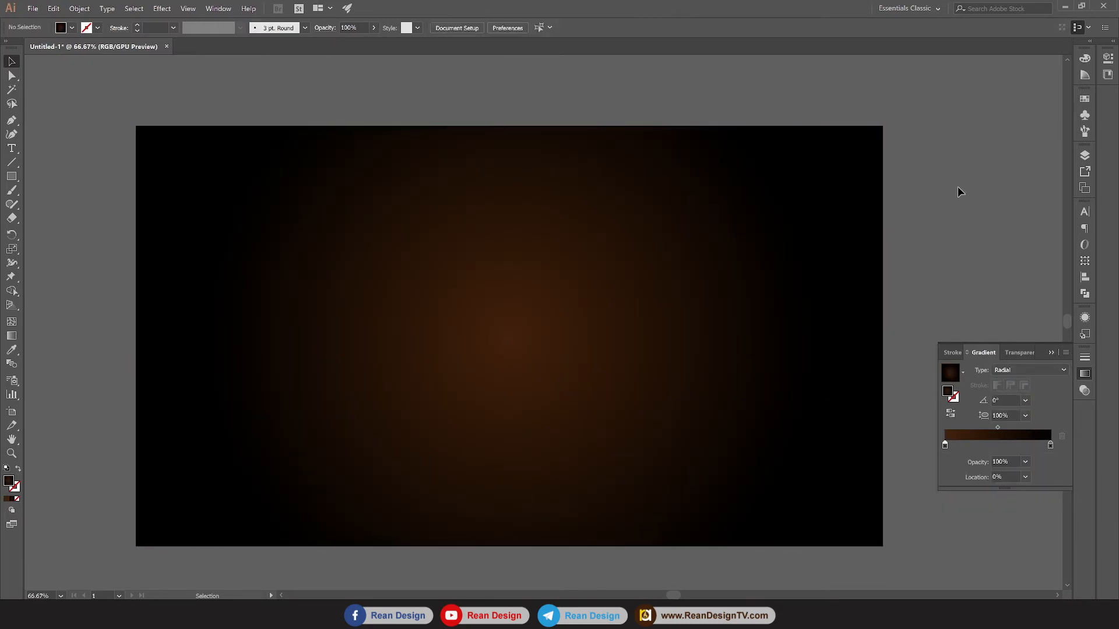
{"action": "left_click", "coordinate": [1048, 353]}
Send the gradient rectangle to the back, behind the Love lettering
{"action": "left_click", "coordinate": [833, 248]}
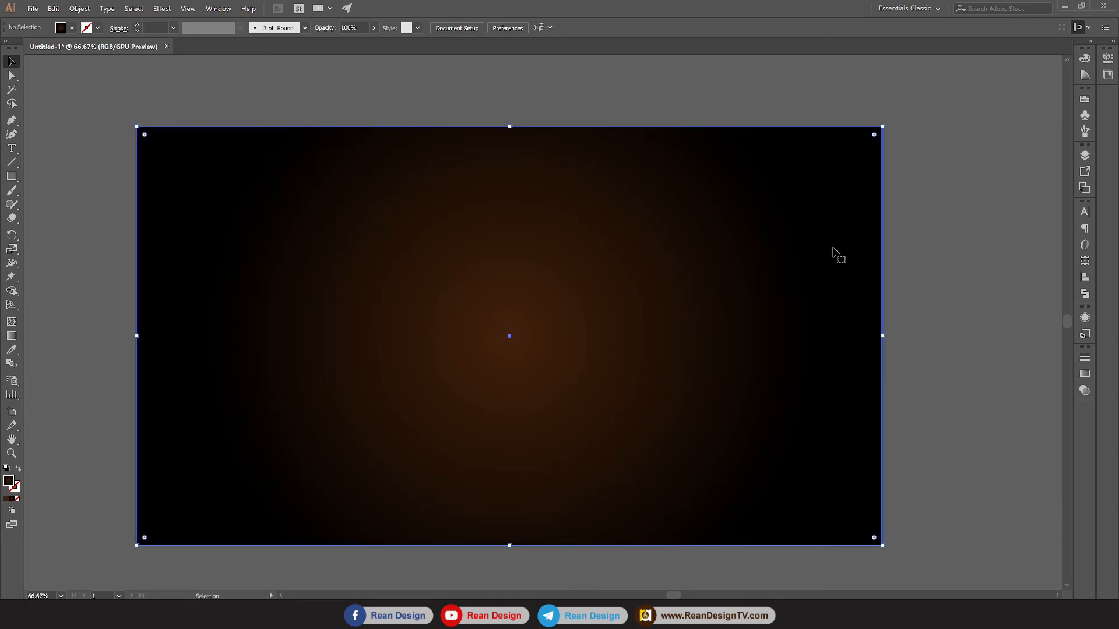
{"action": "right_click", "coordinate": [429, 152]}
{"action": "mouse_move", "coordinate": [498, 331]}
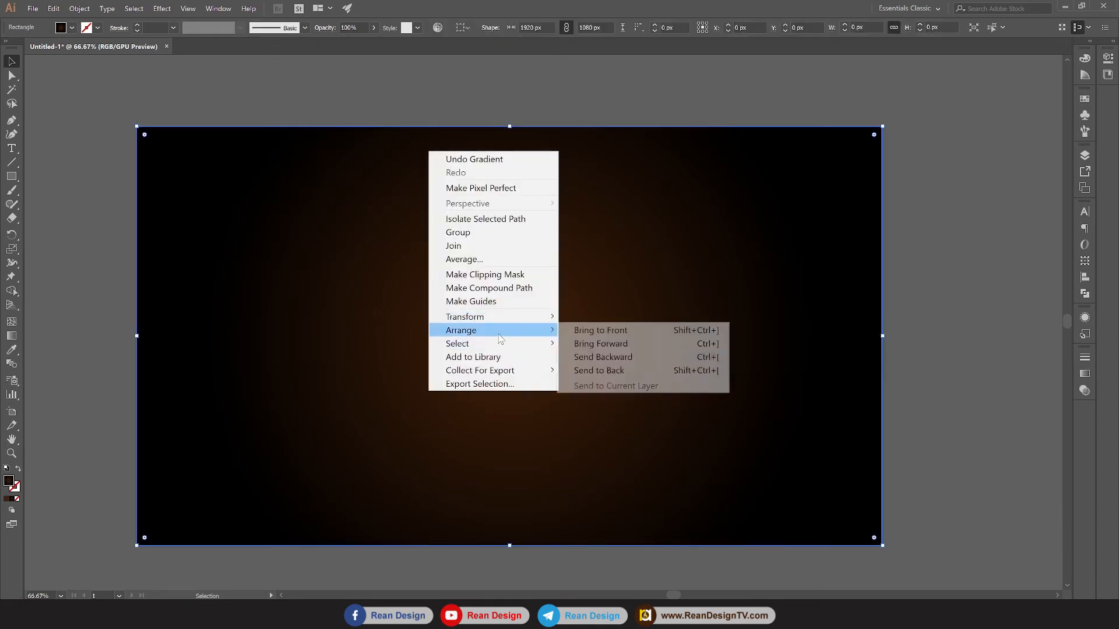
{"action": "left_click", "coordinate": [600, 371]}
{"action": "left_click", "coordinate": [934, 355]}
{"action": "scroll", "coordinate": [812, 317], "scroll_direction": "down", "scroll_amount": 1}
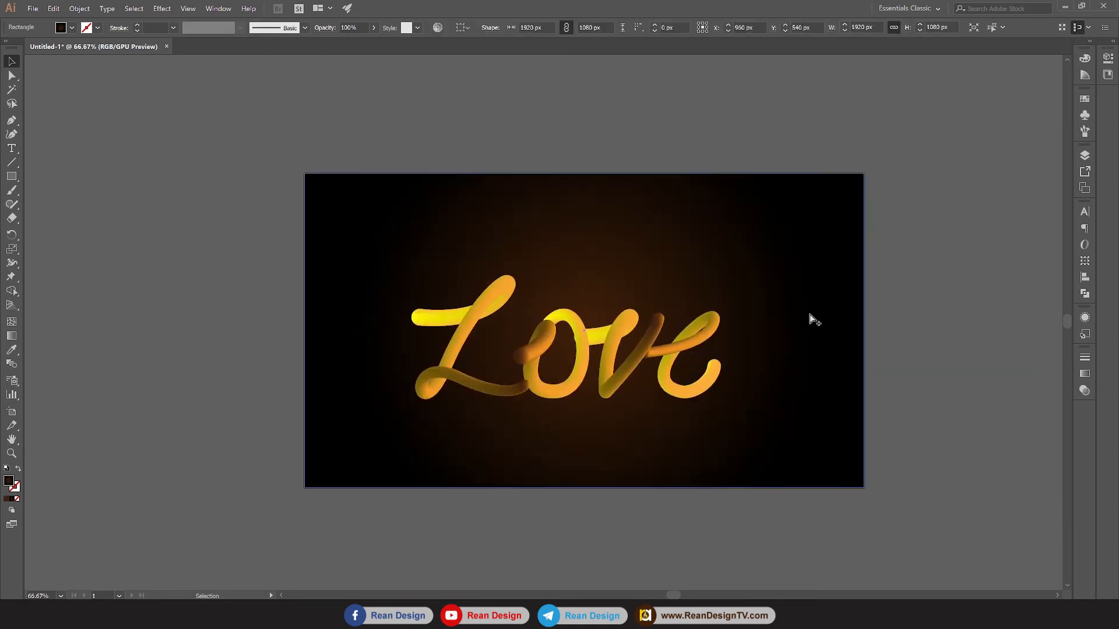
Use the Gradient tool to flatten the background's radial glow into a wide ellipse and move it down to the lettering's base
{"action": "left_click", "coordinate": [787, 307]}
{"action": "key", "text": "g"}
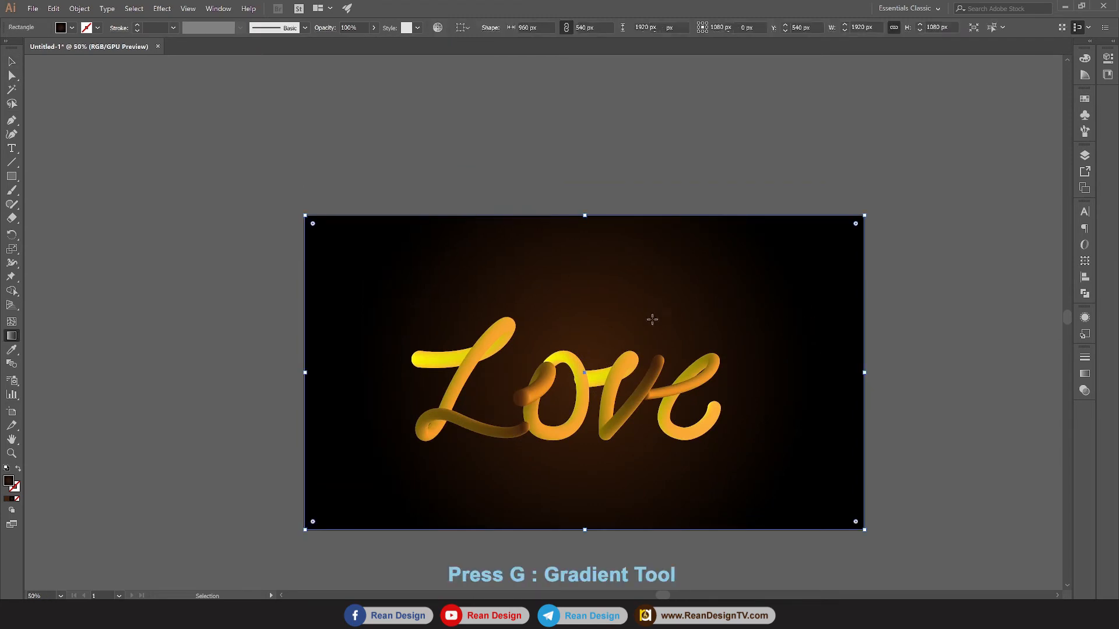
{"action": "left_click_drag", "start_coordinate": [584, 145], "coordinate": [589, 324]}
{"action": "left_click_drag", "start_coordinate": [812, 377], "coordinate": [881, 373]}
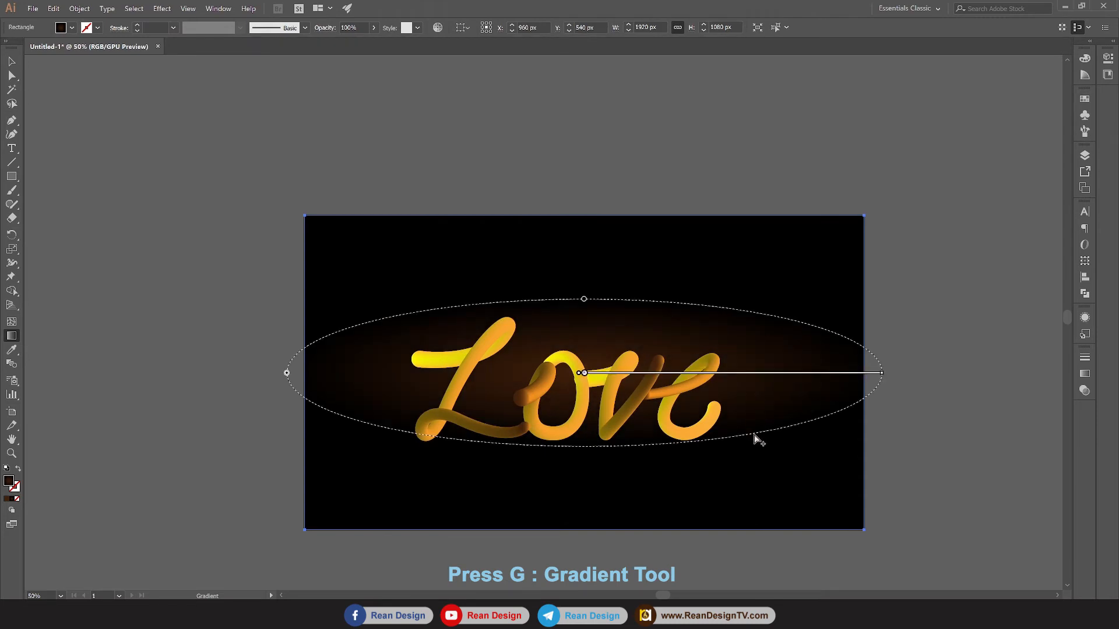
{"action": "left_click", "coordinate": [750, 378]}
{"action": "left_click_drag", "start_coordinate": [739, 375], "coordinate": [746, 441]}
Remove the extra colour stop from the background gradient, shift its midpoint outward, and deselect the rectangle
{"action": "mouse_move", "coordinate": [760, 447]}
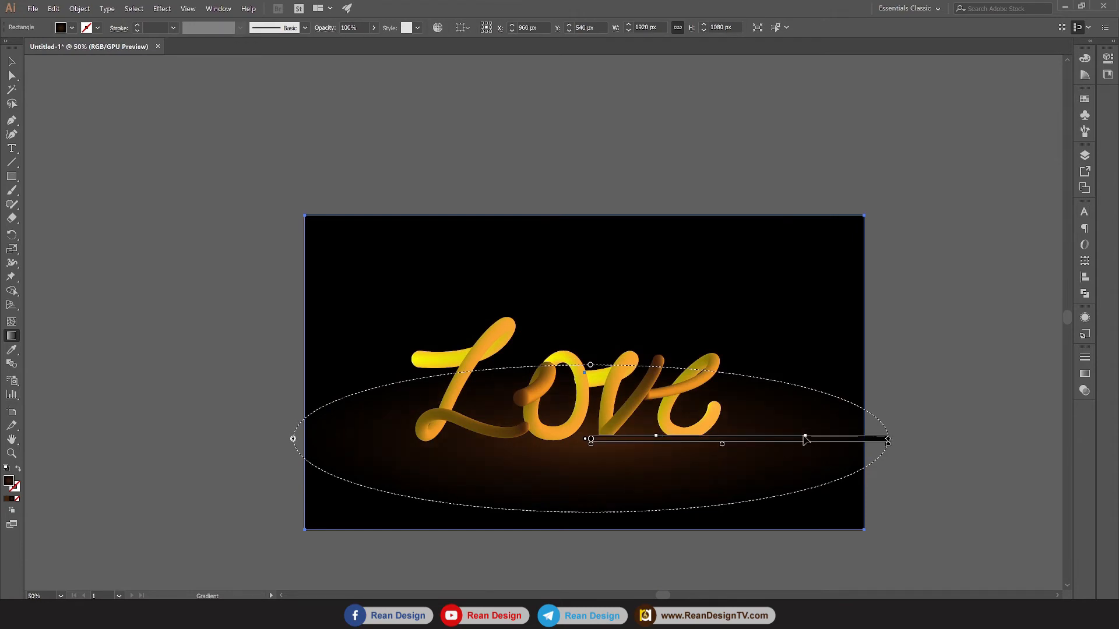
{"action": "left_click_drag", "start_coordinate": [723, 448], "coordinate": [727, 460]}
{"action": "left_click_drag", "start_coordinate": [657, 441], "coordinate": [703, 437]}
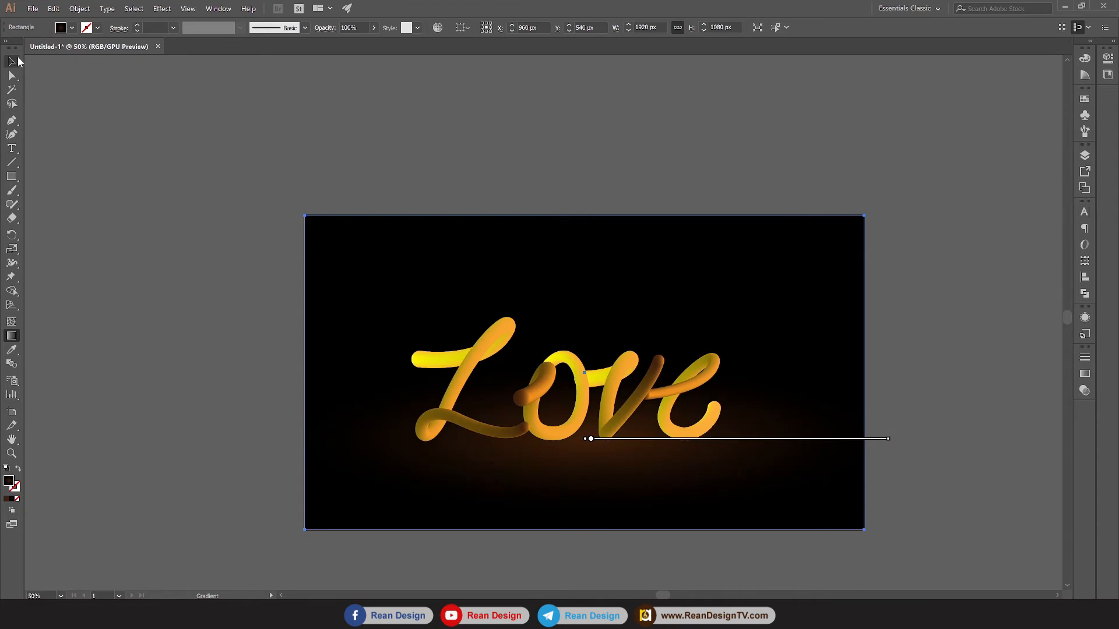
{"action": "left_click", "coordinate": [14, 60]}
{"action": "left_click", "coordinate": [321, 158]}
{"action": "left_click_drag", "start_coordinate": [665, 336], "coordinate": [617, 290]}
{"action": "scroll", "coordinate": [603, 317], "scroll_direction": "up", "scroll_amount": 1}
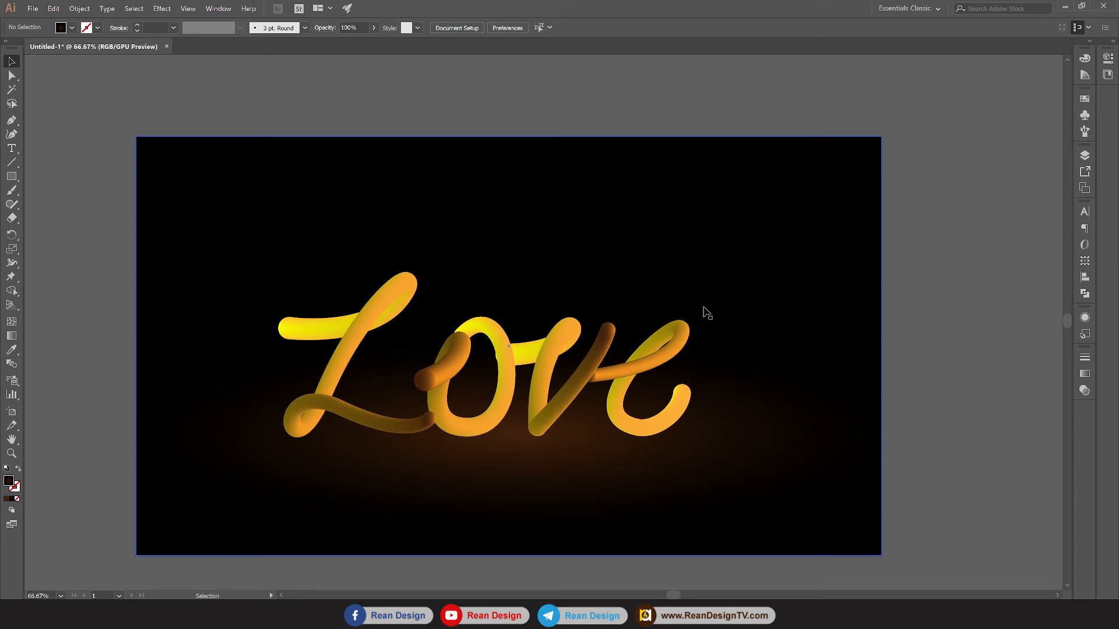
{"action": "scroll", "coordinate": [709, 305], "scroll_direction": "down", "scroll_amount": 1}
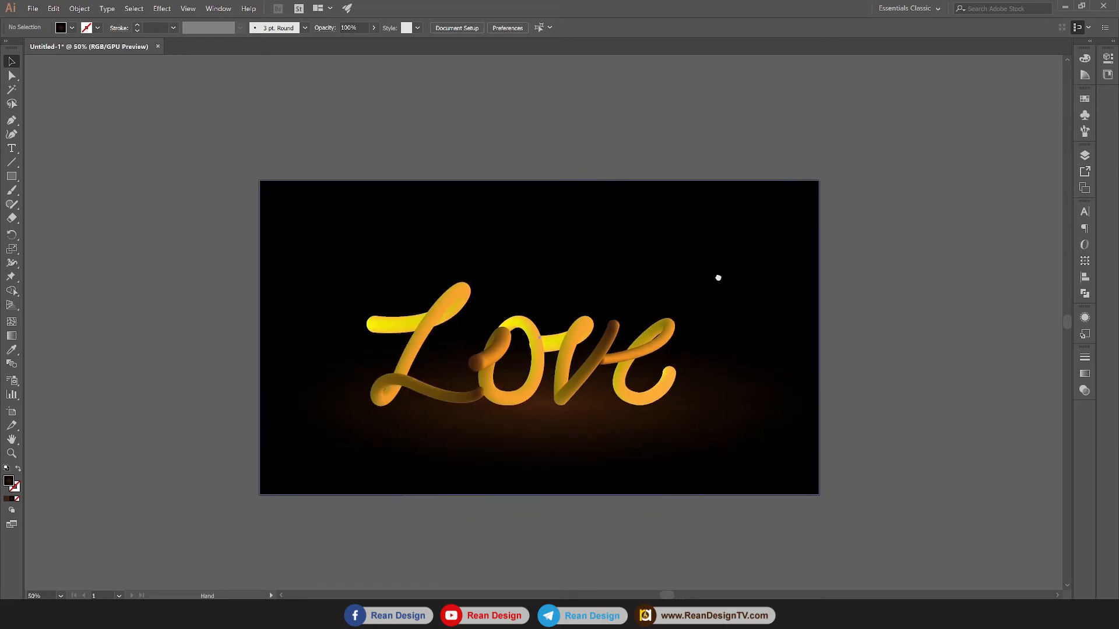
{"action": "left_click_drag", "start_coordinate": [521, 260], "coordinate": [484, 250]}
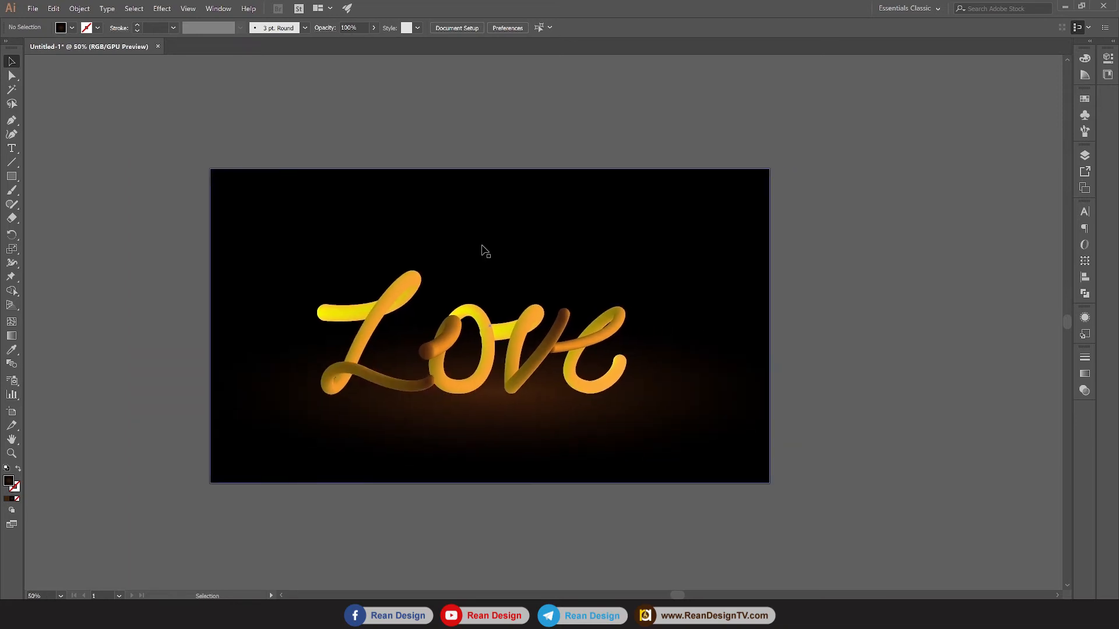
Draw a closed curvy freeform shape about 371 by 579 px with the Pen tool, above and to the left of the artboard
{"action": "left_click", "coordinate": [12, 120]}
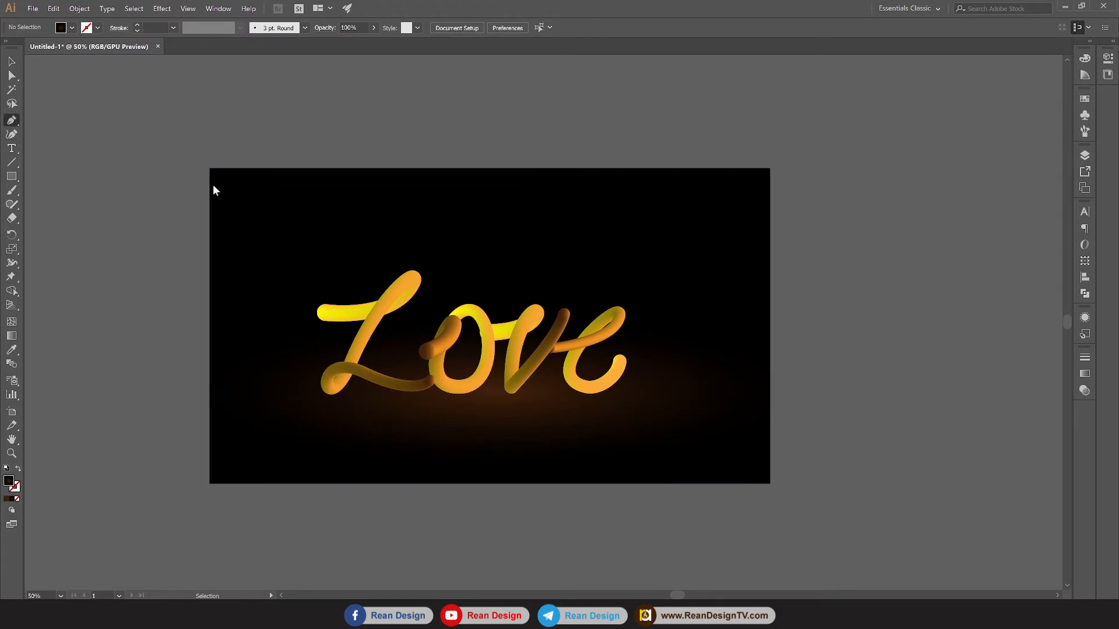
{"action": "scroll", "coordinate": [212, 184], "scroll_direction": "down", "scroll_amount": 1}
{"action": "left_click_drag", "start_coordinate": [289, 230], "coordinate": [418, 238]}
{"action": "scroll", "coordinate": [274, 230], "scroll_direction": "up", "scroll_amount": 5}
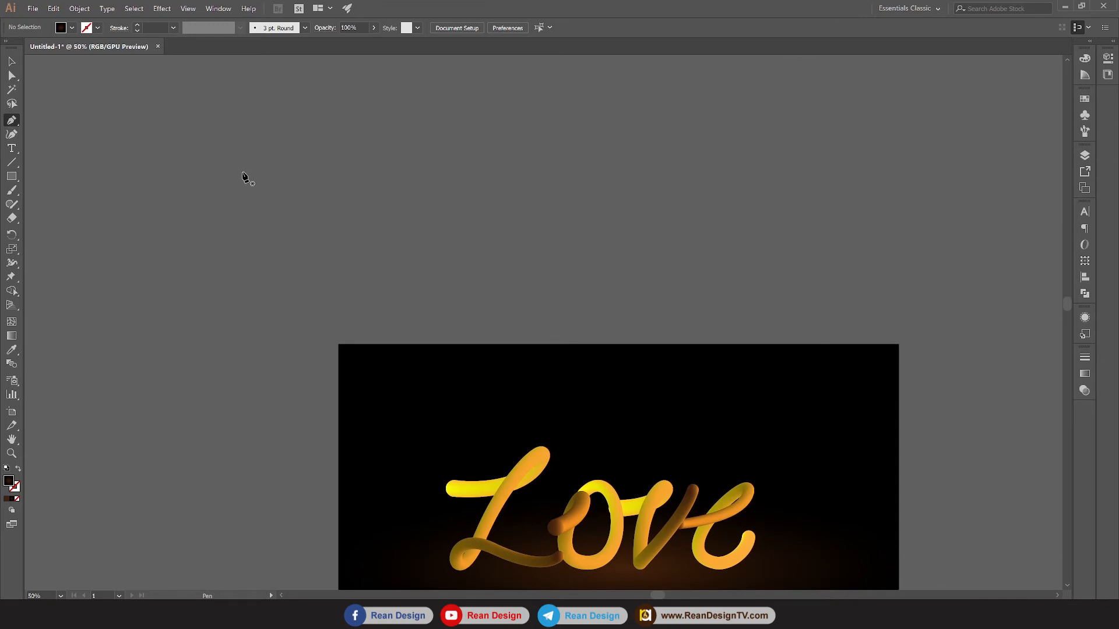
{"action": "left_click", "coordinate": [243, 176]}
{"action": "left_click_drag", "start_coordinate": [272, 159], "coordinate": [284, 239]}
{"action": "key", "text": "ctrl+z"}
{"action": "key", "text": "ctrl+z"}
{"action": "left_click_drag", "start_coordinate": [305, 280], "coordinate": [228, 207]}
{"action": "left_click", "coordinate": [244, 176]}
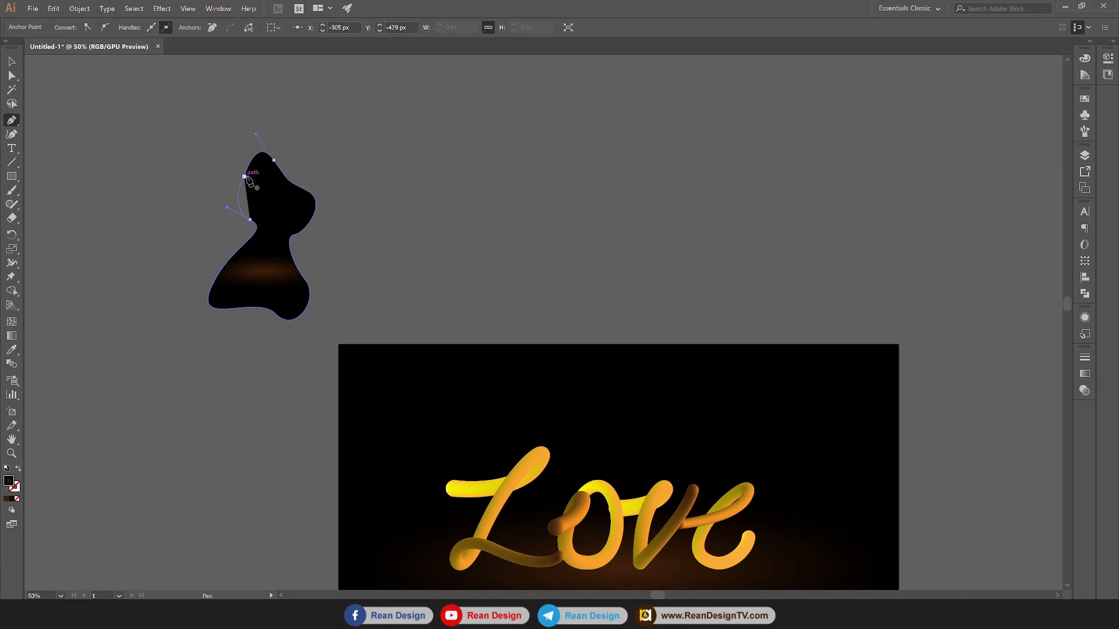
Remove the curvy shape's fill, give it a light orange stroke, and deselect it
{"action": "left_click", "coordinate": [11, 61]}
{"action": "left_click", "coordinate": [95, 84]}
{"action": "left_click", "coordinate": [262, 187]}
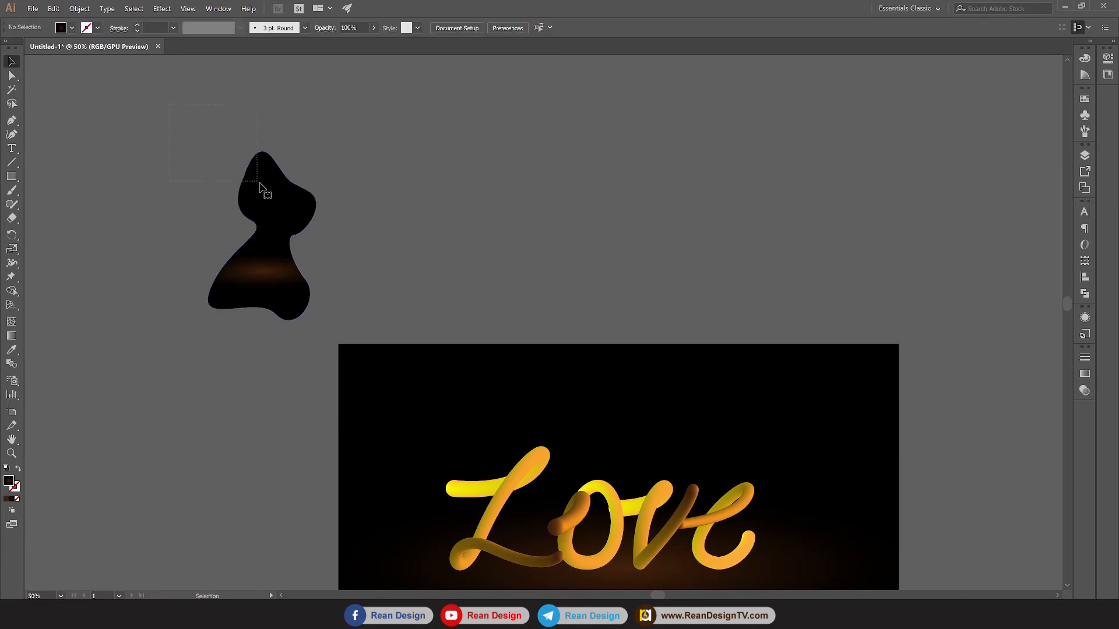
{"action": "left_click", "coordinate": [72, 28]}
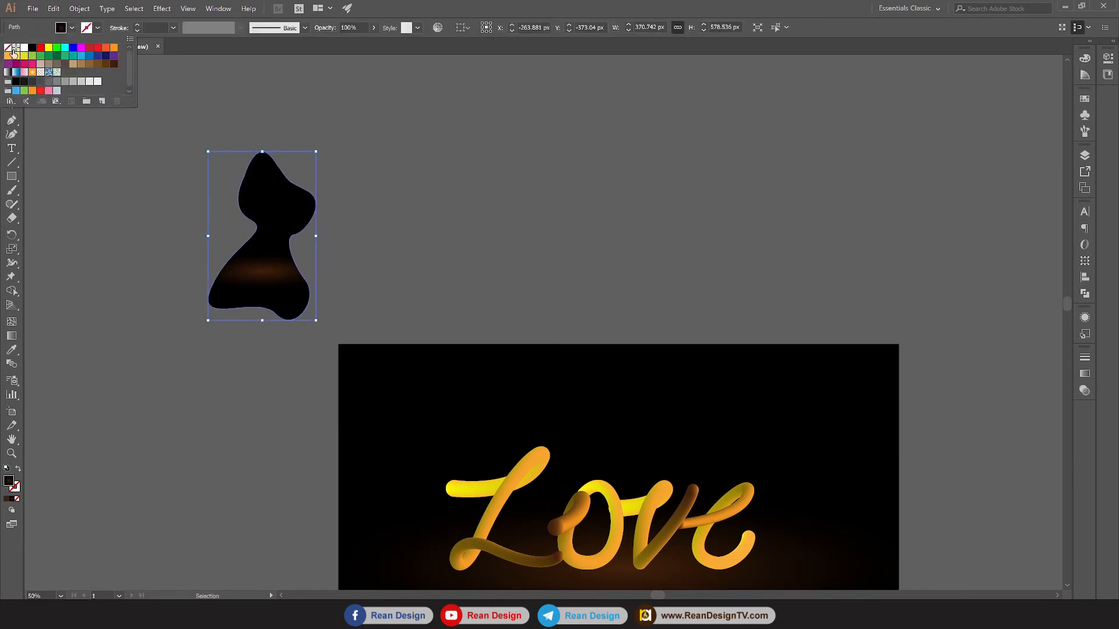
{"action": "left_click", "coordinate": [8, 48]}
{"action": "left_click", "coordinate": [98, 27]}
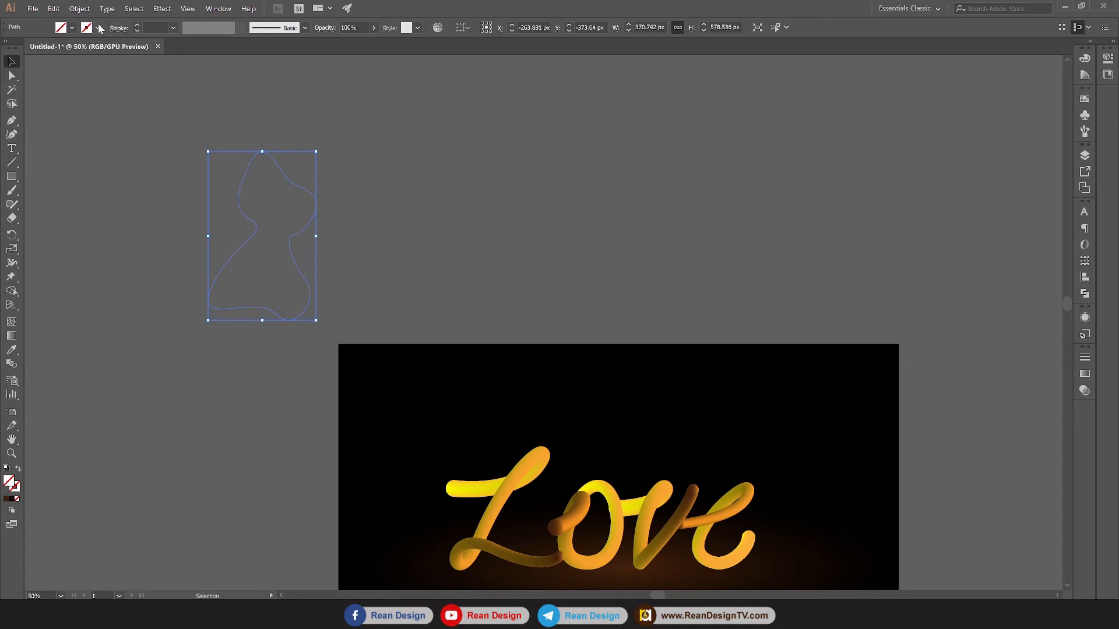
{"action": "left_click", "coordinate": [98, 28]}
{"action": "left_click", "coordinate": [6, 57]}
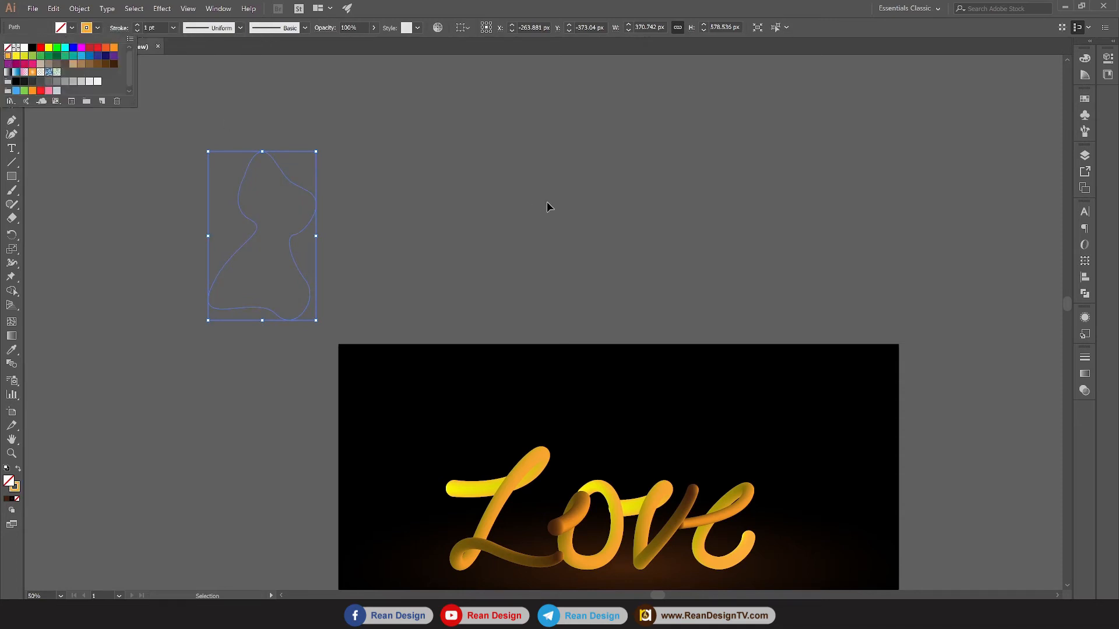
{"action": "left_click", "coordinate": [547, 202]}
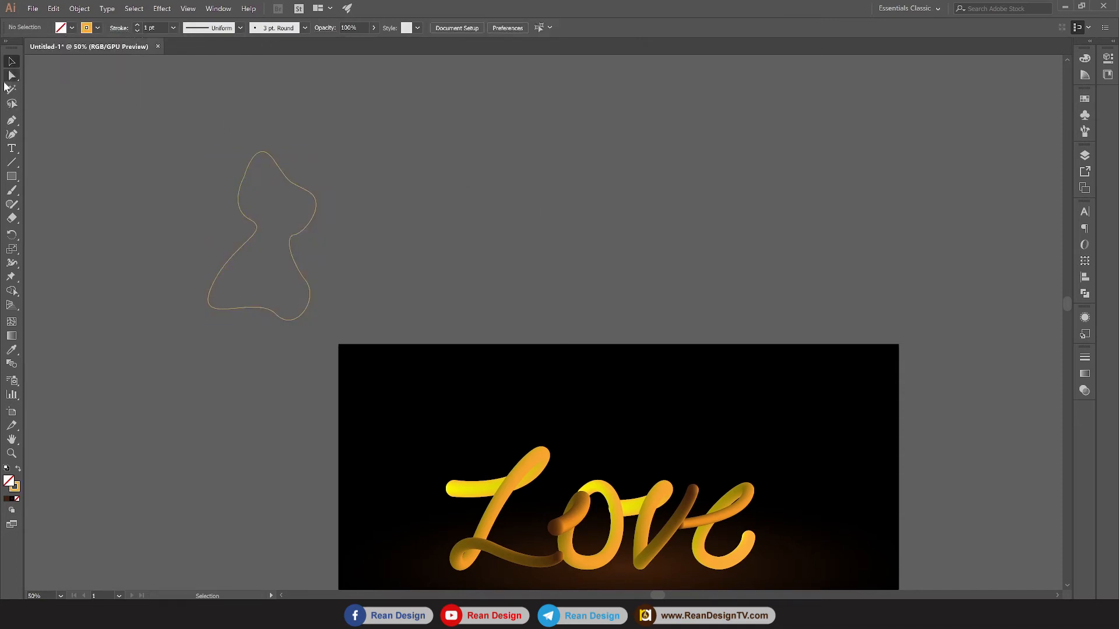
Draw a second closed curvy outline about 409 by 464 px with the Pen tool, above the middle of the artboard
{"action": "left_click", "coordinate": [11, 120]}
{"action": "left_click", "coordinate": [554, 215]}
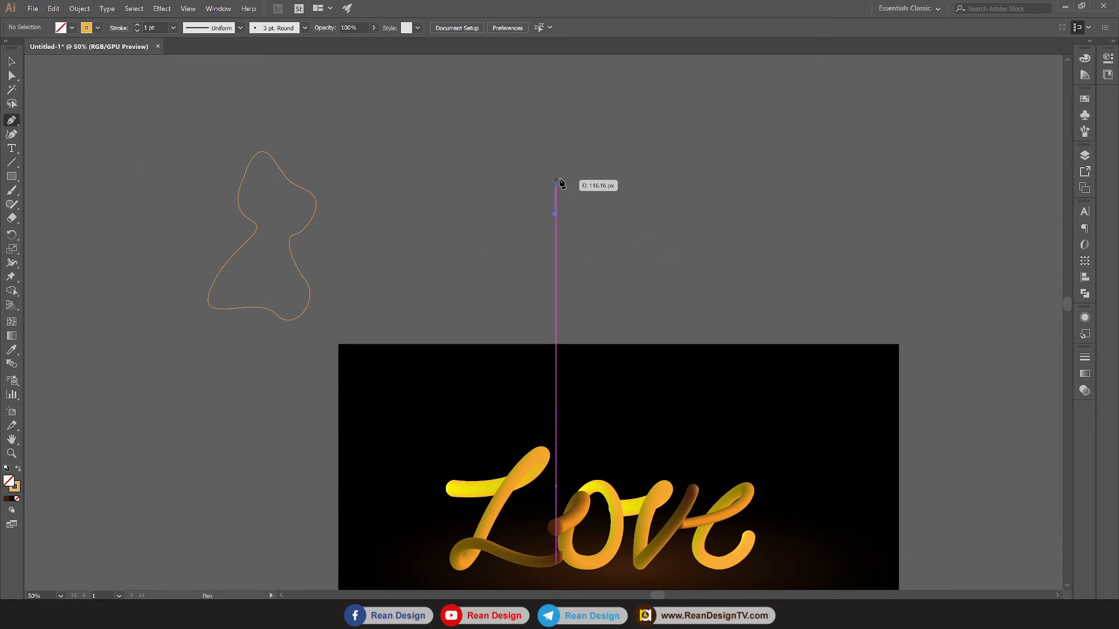
{"action": "mouse_move", "coordinate": [564, 174]}
{"action": "left_mouse_down"}
{"action": "mouse_move", "coordinate": [597, 202]}
{"action": "mouse_move", "coordinate": [623, 163]}
{"action": "left_mouse_up"}
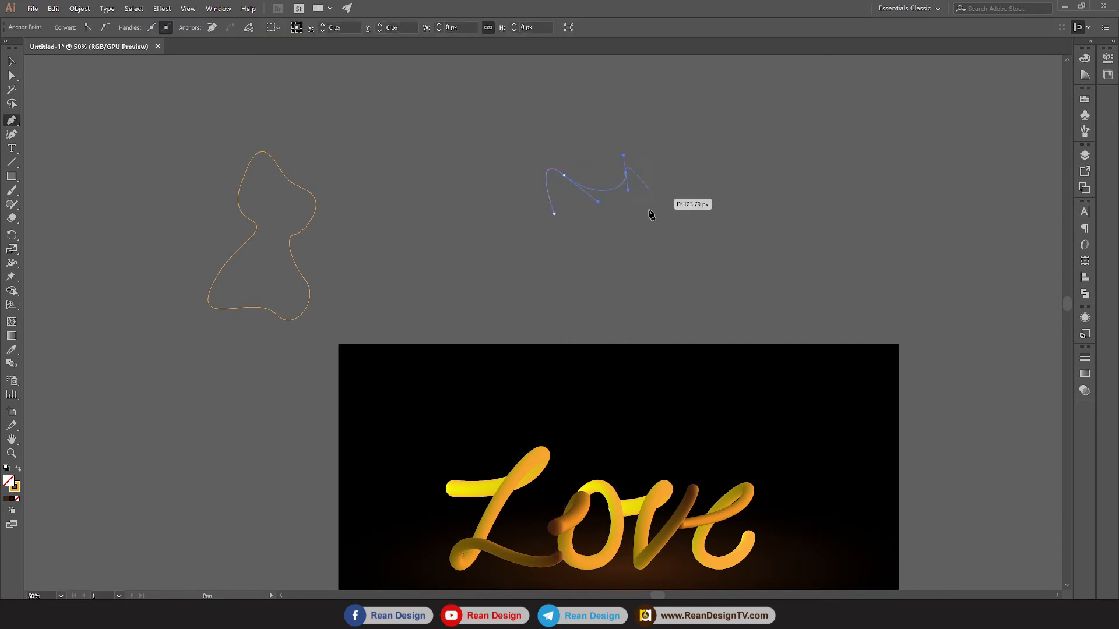
{"action": "left_click_drag", "start_coordinate": [647, 223], "coordinate": [628, 270]}
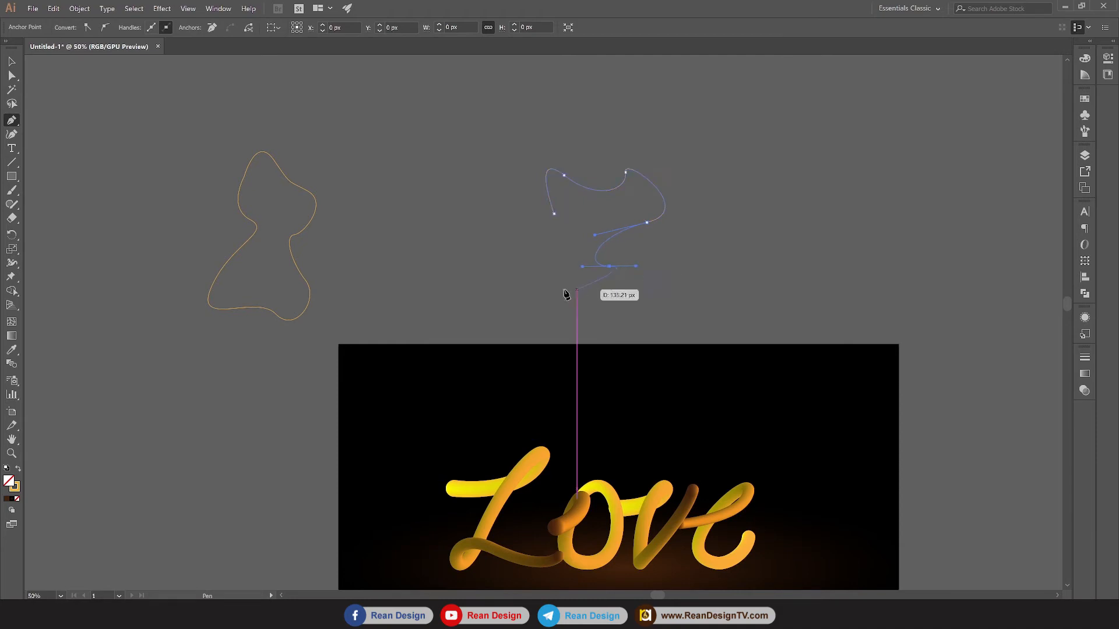
{"action": "left_click_drag", "start_coordinate": [555, 289], "coordinate": [566, 216]}
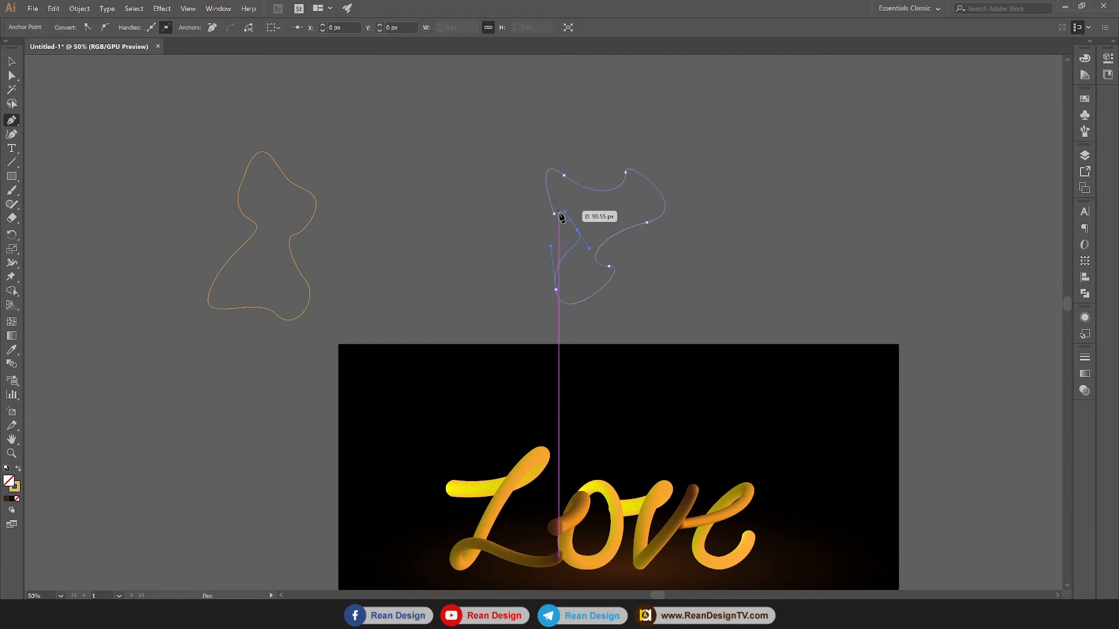
{"action": "left_click", "coordinate": [554, 214]}
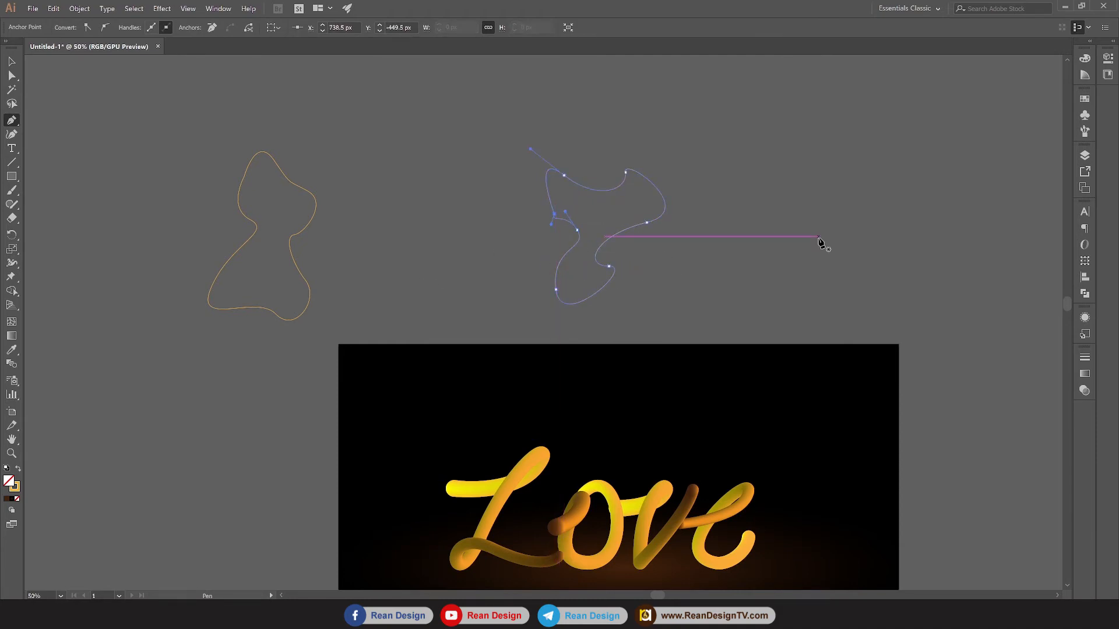
Draw a third, tall and narrow closed curvy outline about 246 by 590 px beyond the artboard's upper right corner
{"action": "left_click_drag", "start_coordinate": [866, 190], "coordinate": [759, 187]}
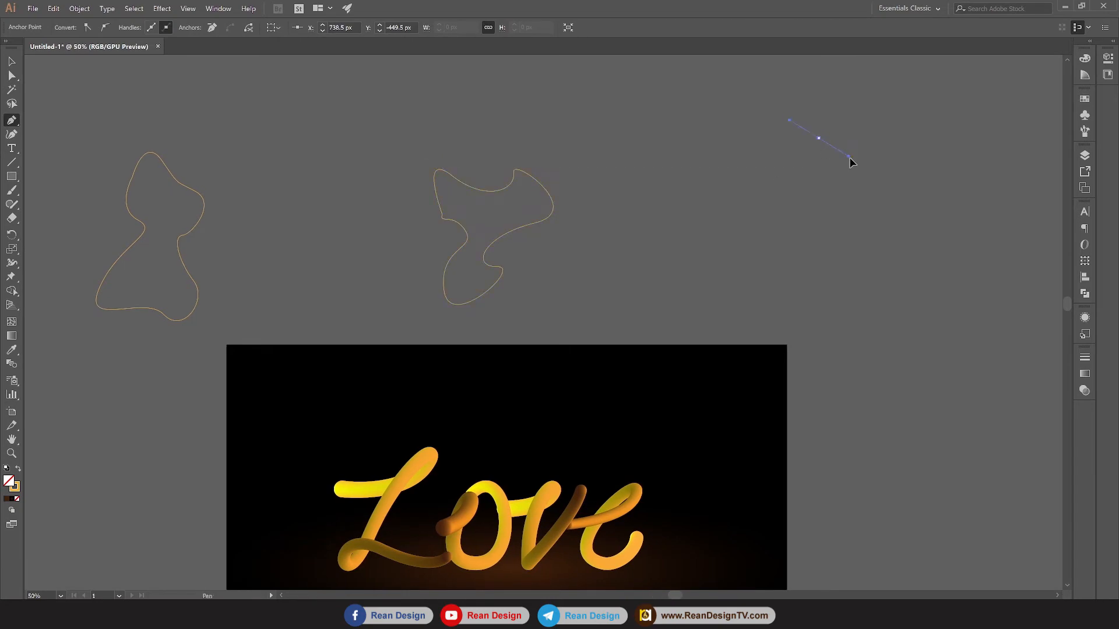
{"action": "left_click_drag", "start_coordinate": [849, 176], "coordinate": [876, 190]}
{"action": "left_click_drag", "start_coordinate": [854, 257], "coordinate": [827, 264]}
{"action": "left_click_drag", "start_coordinate": [854, 304], "coordinate": [809, 321]}
{"action": "left_click_drag", "start_coordinate": [822, 245], "coordinate": [857, 142]}
{"action": "left_click", "coordinate": [12, 61]}
{"action": "left_click", "coordinate": [662, 199]}
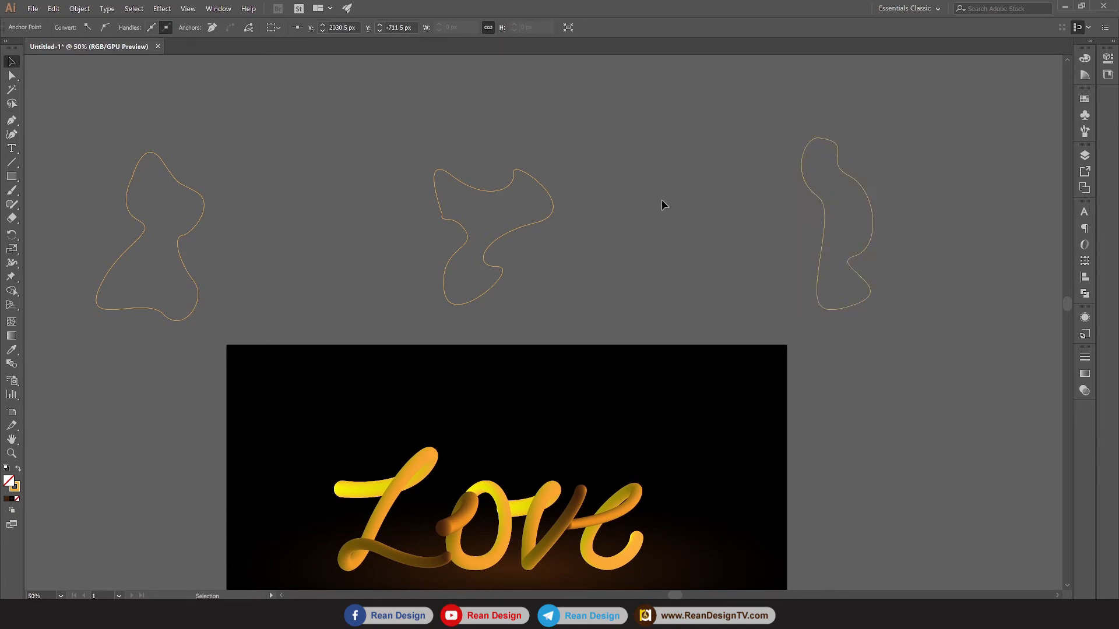
Change the tall narrow outline's stroke colour to magenta and deselect it
{"action": "left_click", "coordinate": [807, 157]}
{"action": "left_click", "coordinate": [96, 29]}
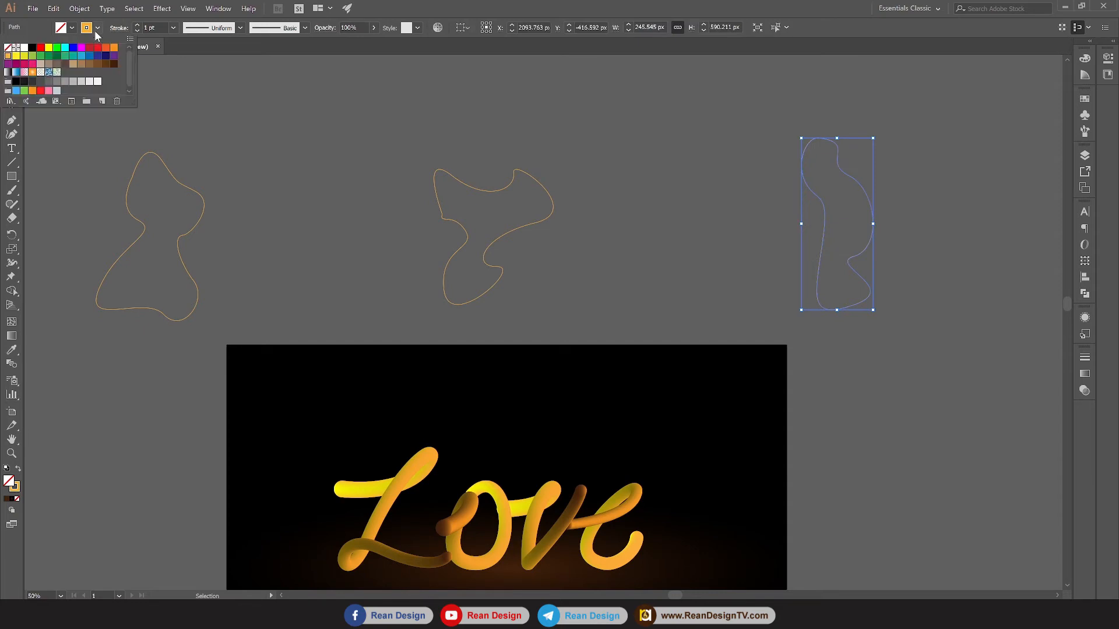
{"action": "left_click", "coordinate": [74, 47]}
{"action": "left_click", "coordinate": [82, 47]}
{"action": "left_click", "coordinate": [352, 150]}
Change the middle outline's stroke colour to yellow and deselect it
{"action": "left_click_drag", "start_coordinate": [412, 123], "coordinate": [542, 235]}
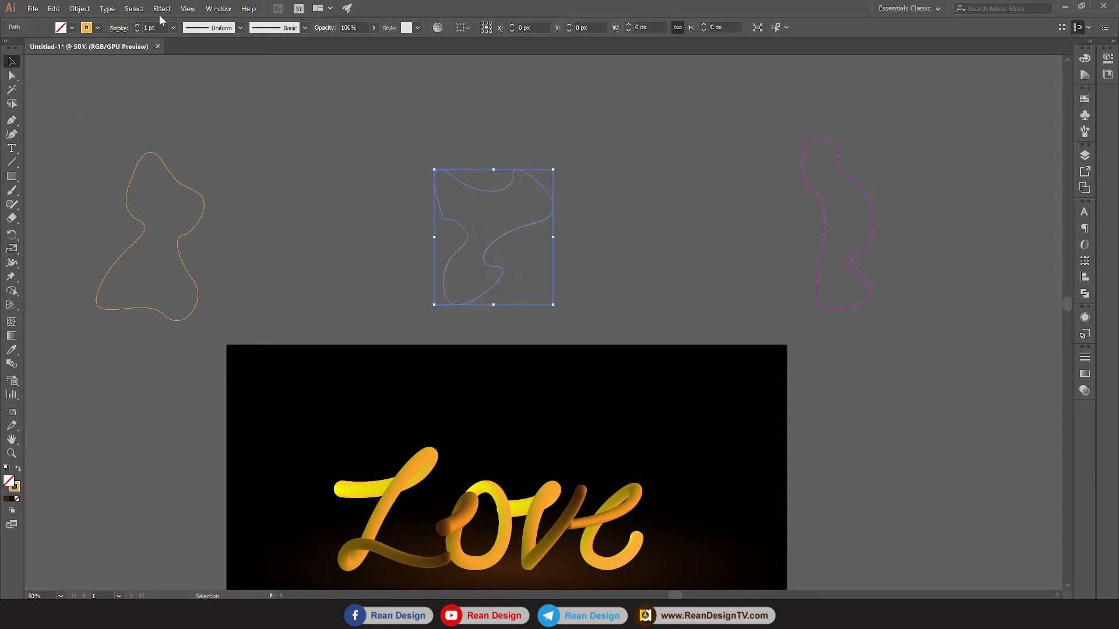
{"action": "left_click", "coordinate": [97, 28]}
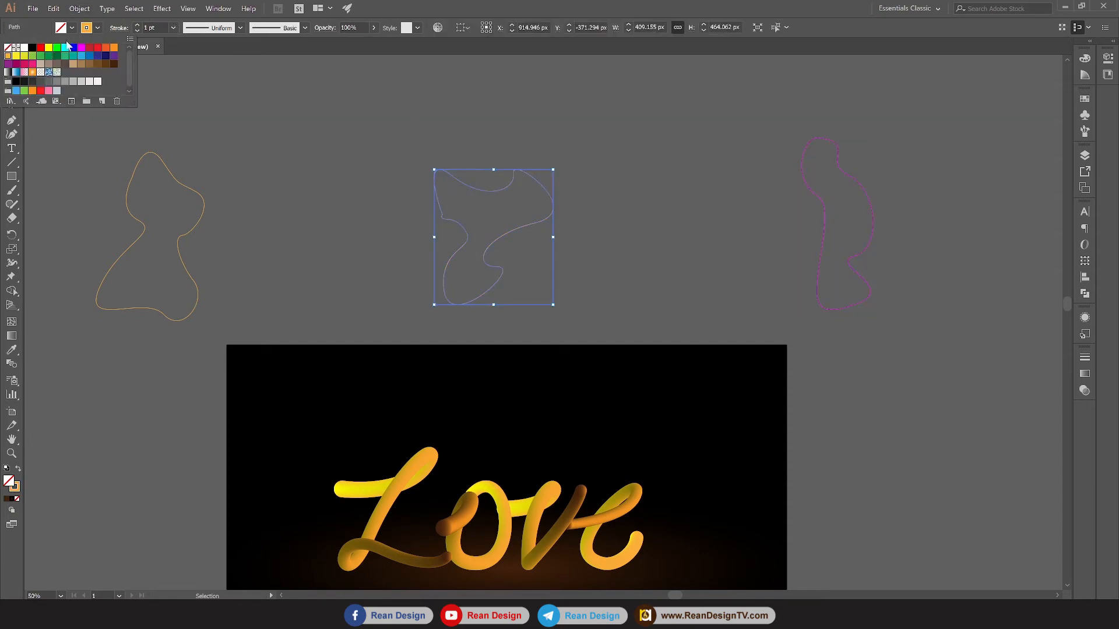
{"action": "left_click", "coordinate": [337, 165]}
Scale the yellow middle outline down about its centre to roughly half its size
{"action": "scroll", "coordinate": [338, 165], "scroll_direction": "down", "scroll_amount": 3}
{"action": "scroll", "coordinate": [344, 175], "scroll_direction": "up", "scroll_amount": 2}
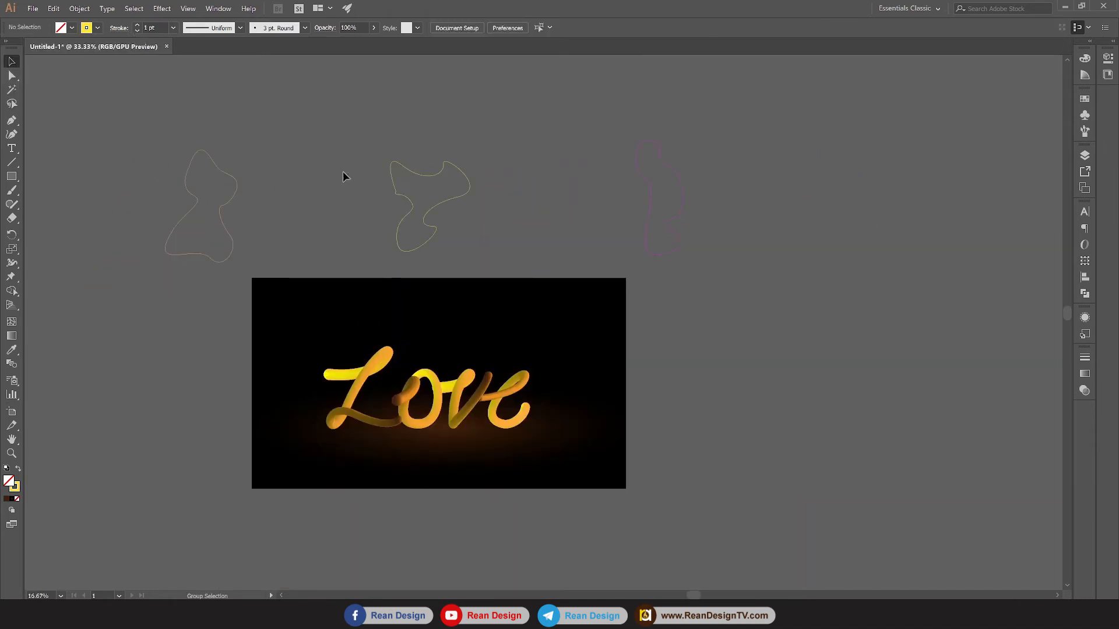
{"action": "left_click_drag", "start_coordinate": [729, 205], "coordinate": [729, 206]}
{"action": "left_click", "coordinate": [533, 197]}
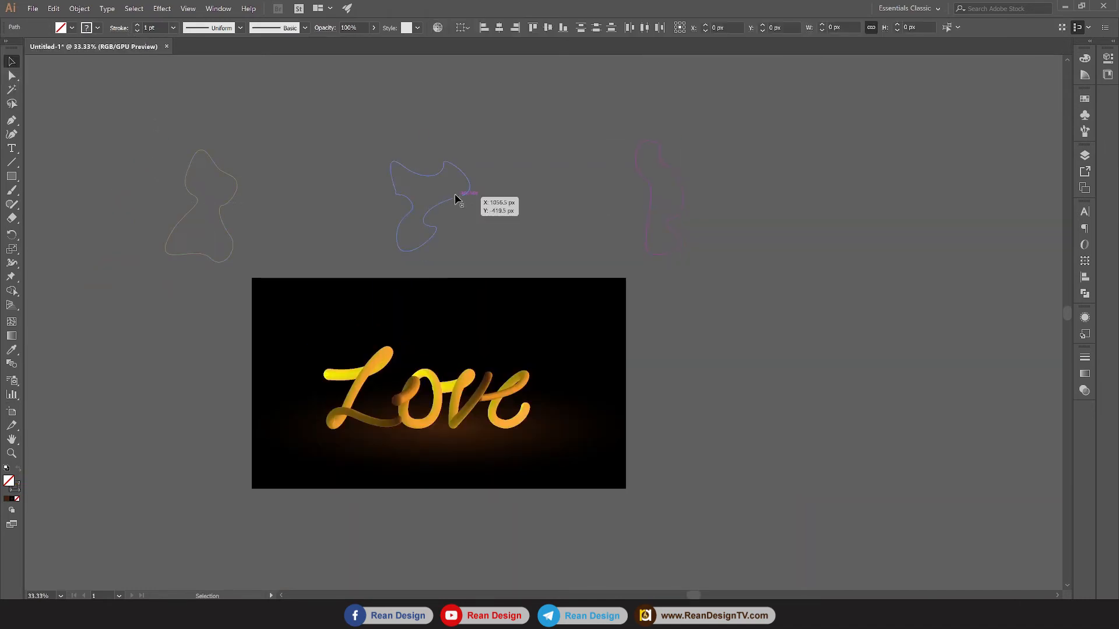
{"action": "left_click", "coordinate": [458, 196]}
{"action": "left_click_drag", "start_coordinate": [469, 163], "coordinate": [460, 189]}
{"action": "left_click", "coordinate": [248, 178]}
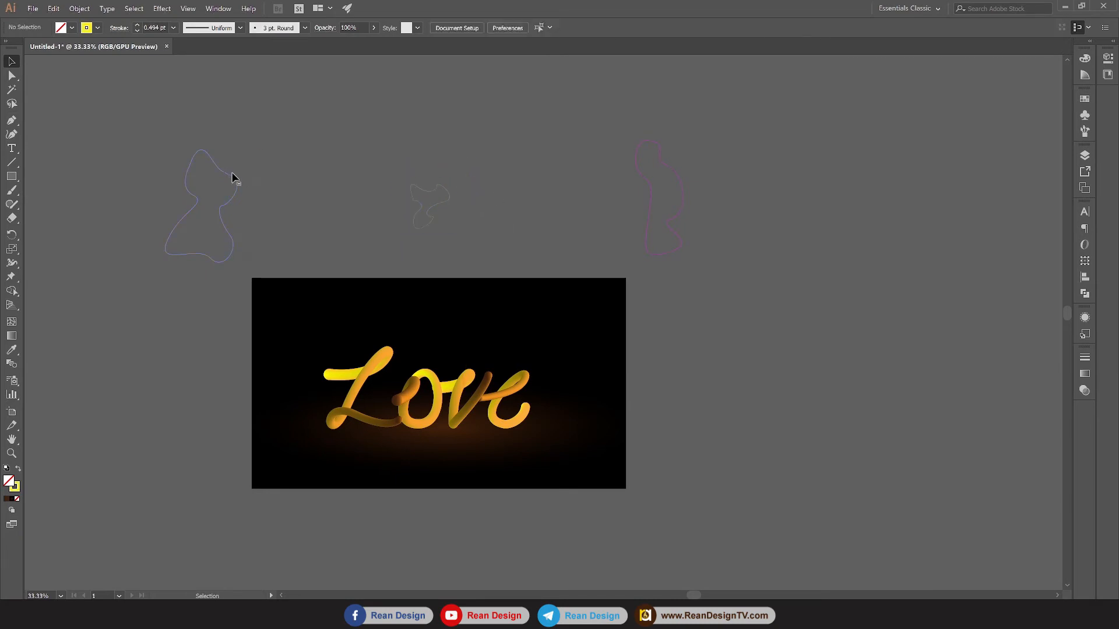
Align the three outlines on their vertical centres and make a blend from them
{"action": "key", "text": "ctrl+a"}
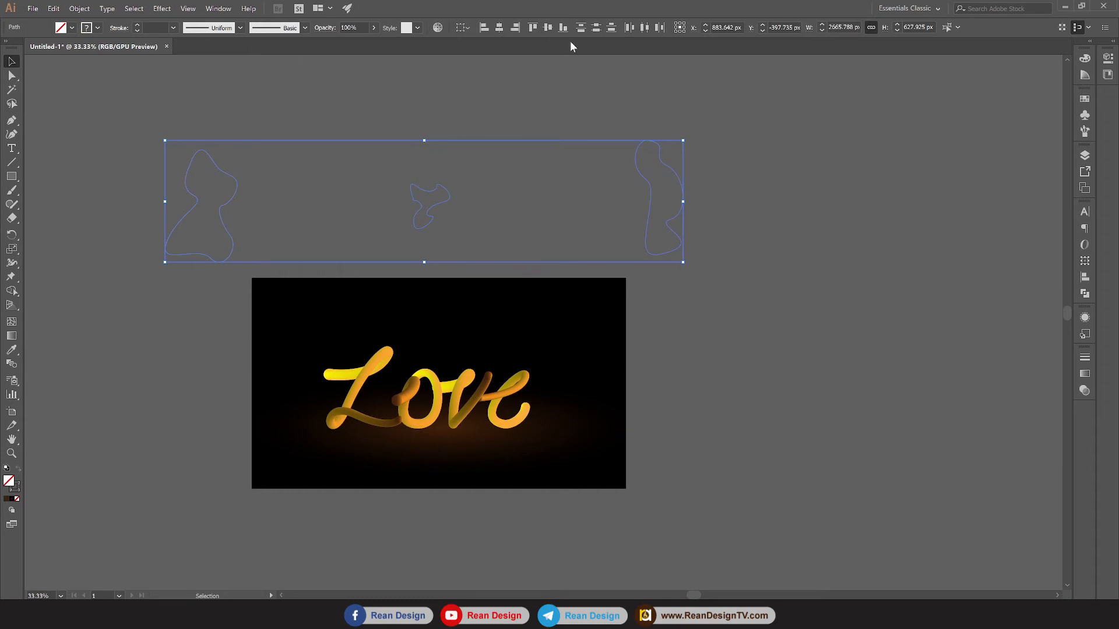
{"action": "left_click", "coordinate": [551, 26]}
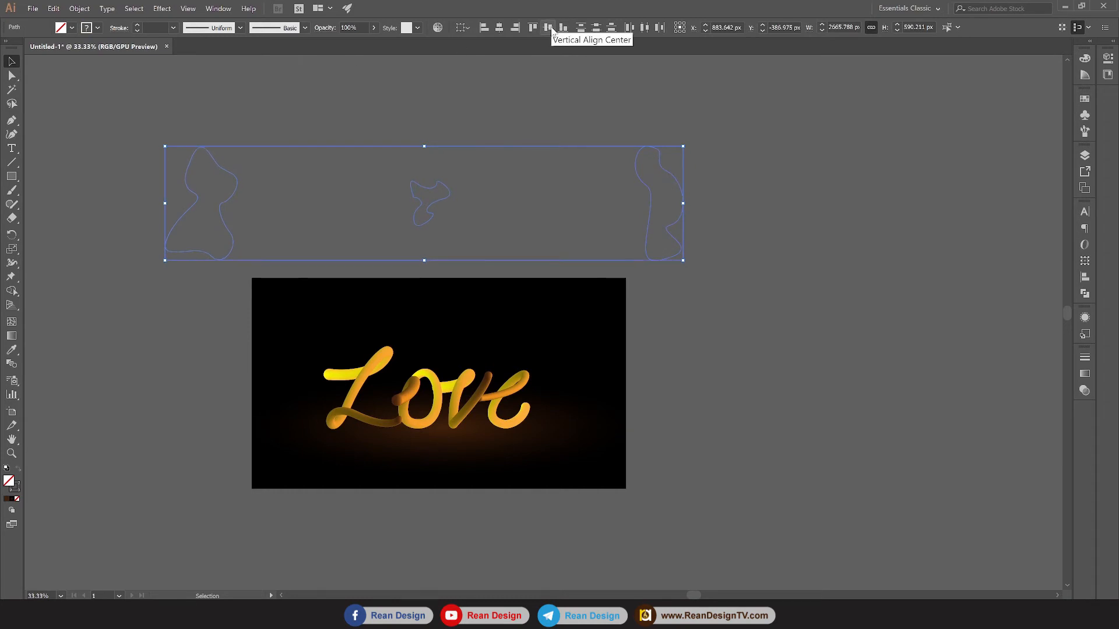
{"action": "left_click", "coordinate": [72, 8]}
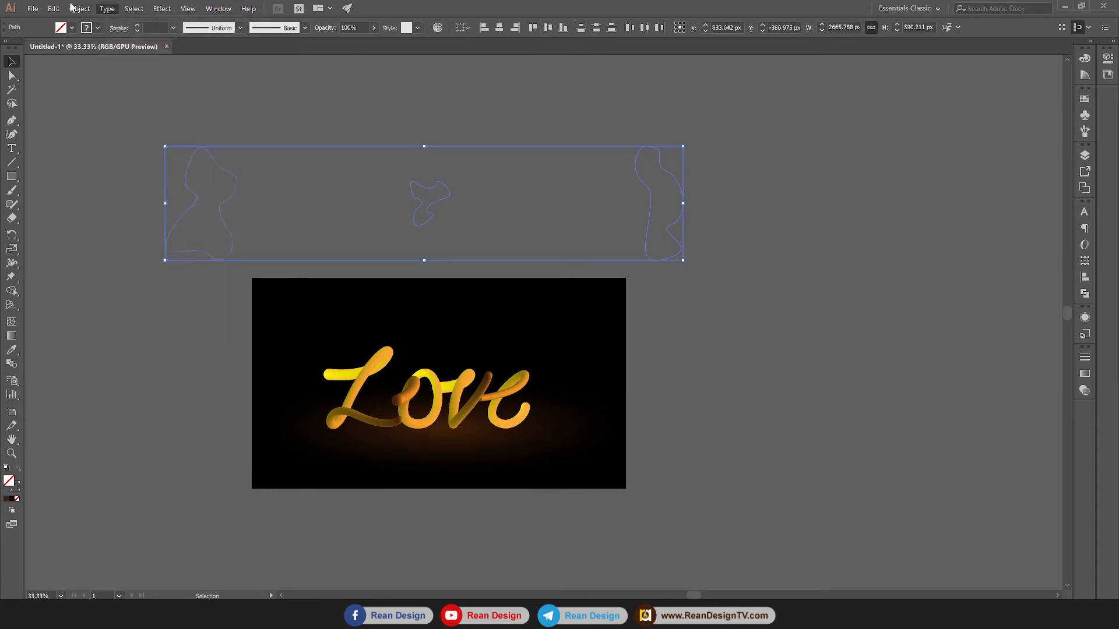
{"action": "mouse_move", "coordinate": [184, 315]}
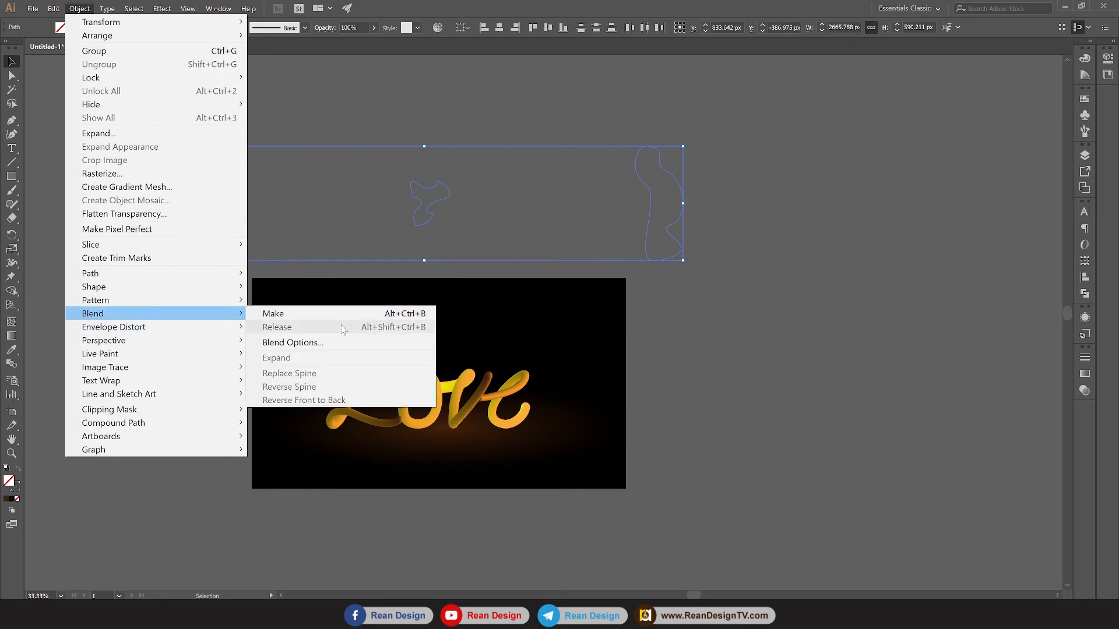
{"action": "left_click", "coordinate": [358, 314]}
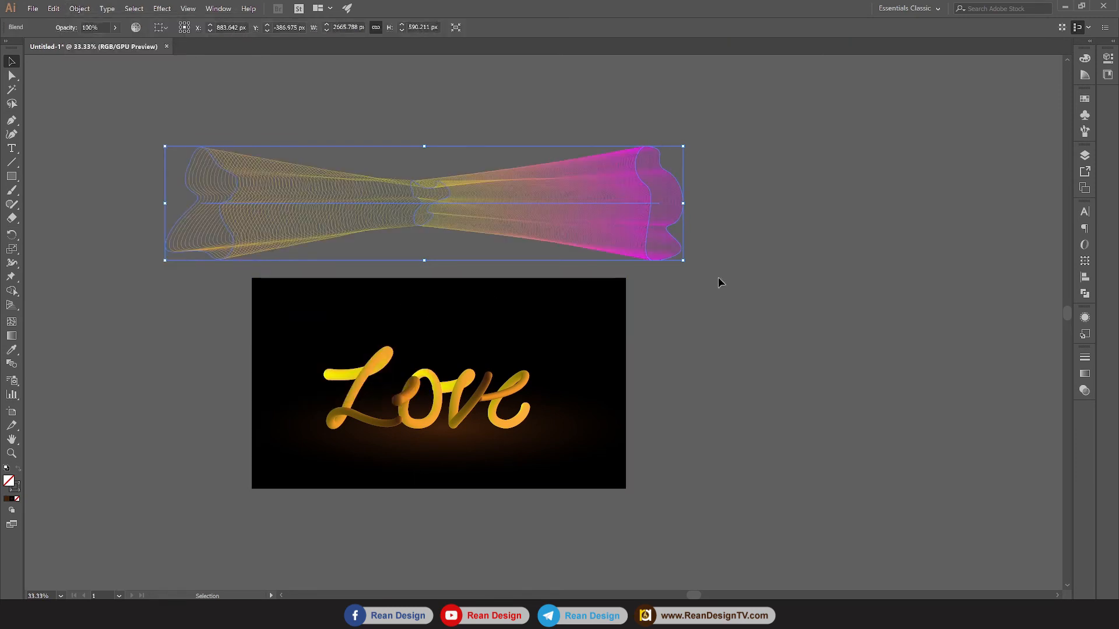
{"action": "left_click", "coordinate": [739, 280]}
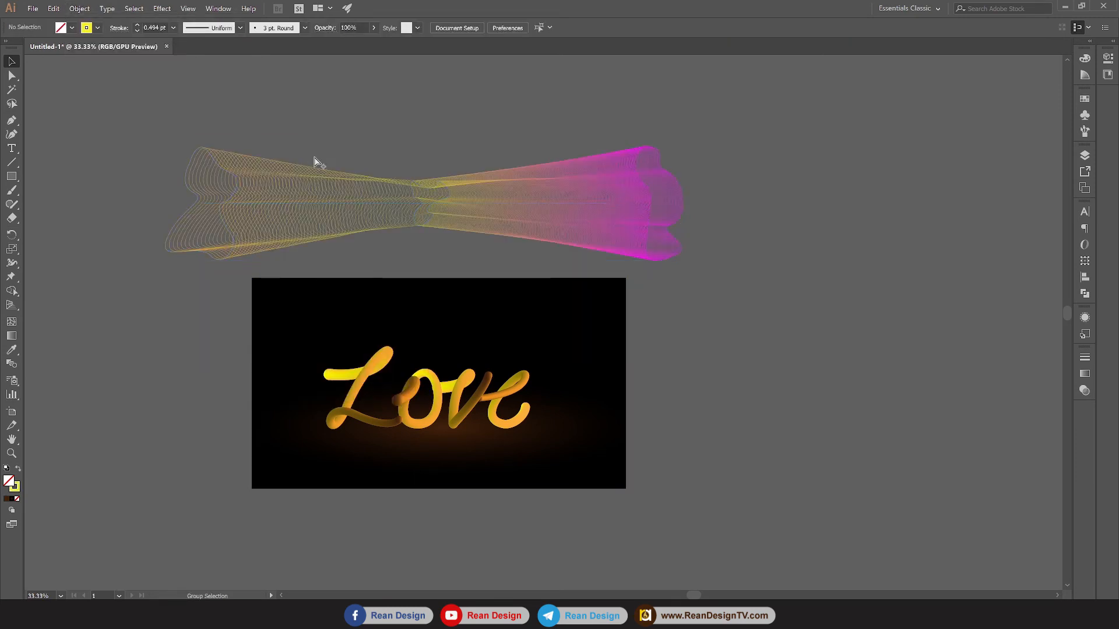
Set the outline blend's spacing to Specified Steps with 500 steps, with the preview turned on
{"action": "scroll", "coordinate": [417, 164], "scroll_direction": "up", "scroll_amount": 2}
{"action": "scroll", "coordinate": [417, 164], "scroll_direction": "down", "scroll_amount": 2}
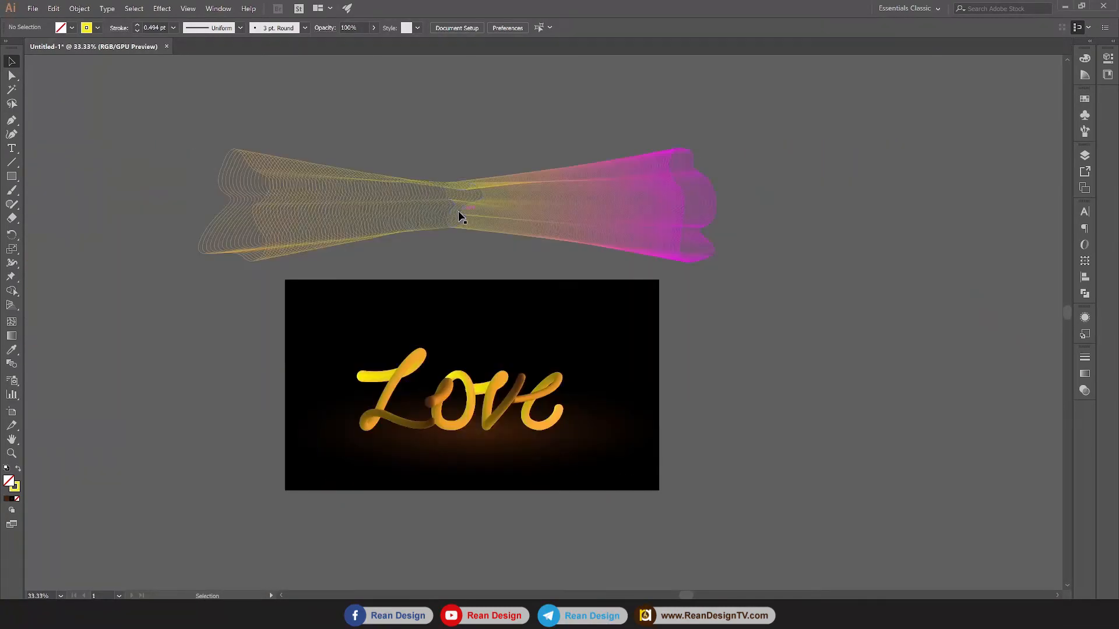
{"action": "scroll", "coordinate": [443, 206], "scroll_direction": "up", "scroll_amount": 1}
{"action": "left_click", "coordinate": [453, 204]}
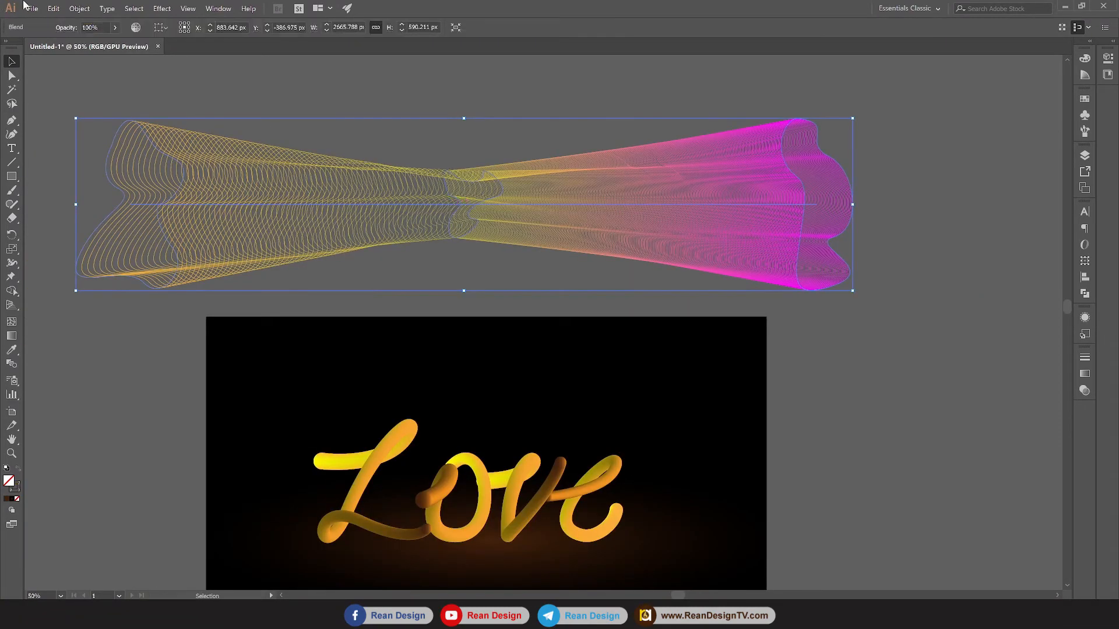
{"action": "left_click", "coordinate": [80, 8]}
{"action": "mouse_move", "coordinate": [145, 314]}
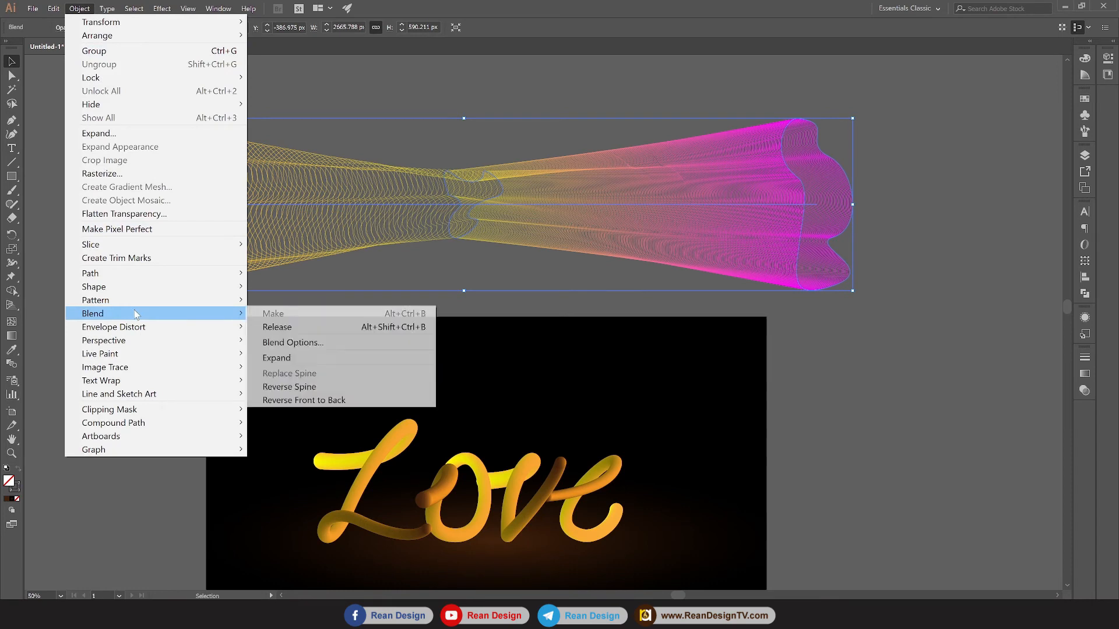
{"action": "left_click", "coordinate": [323, 344]}
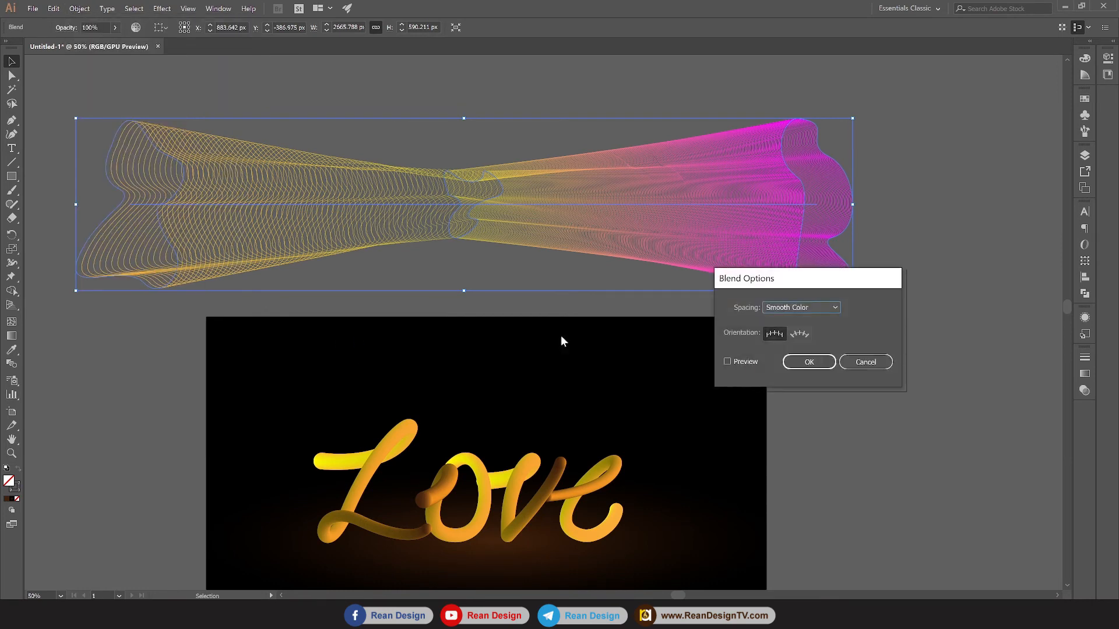
{"action": "left_click", "coordinate": [810, 306]}
{"action": "left_click", "coordinate": [784, 329]}
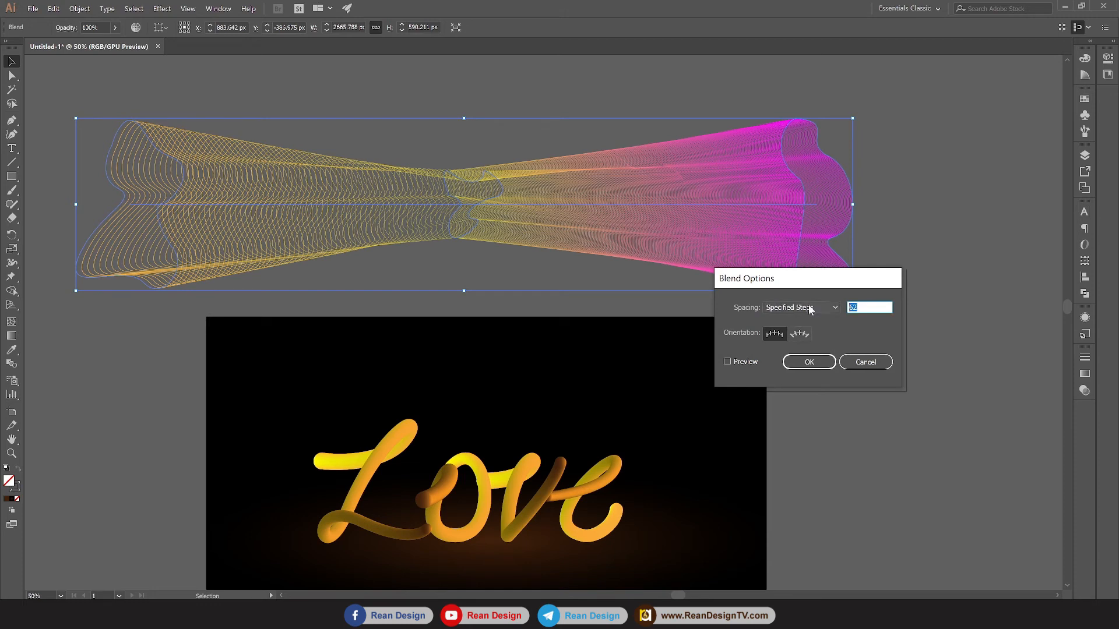
{"action": "type", "text": "500"}
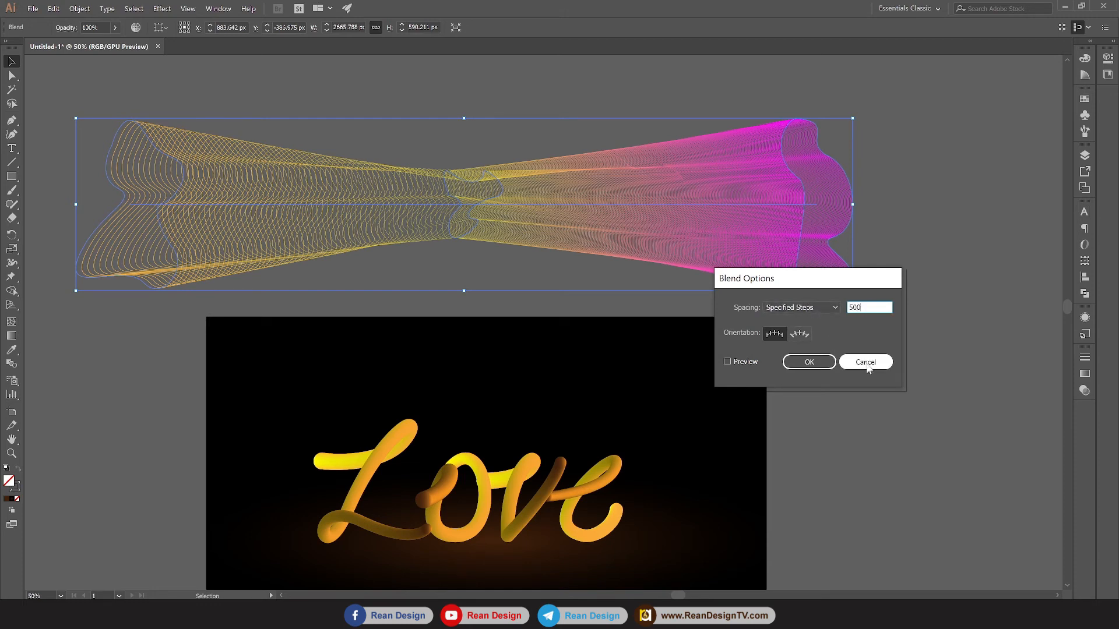
{"action": "left_click", "coordinate": [728, 362]}
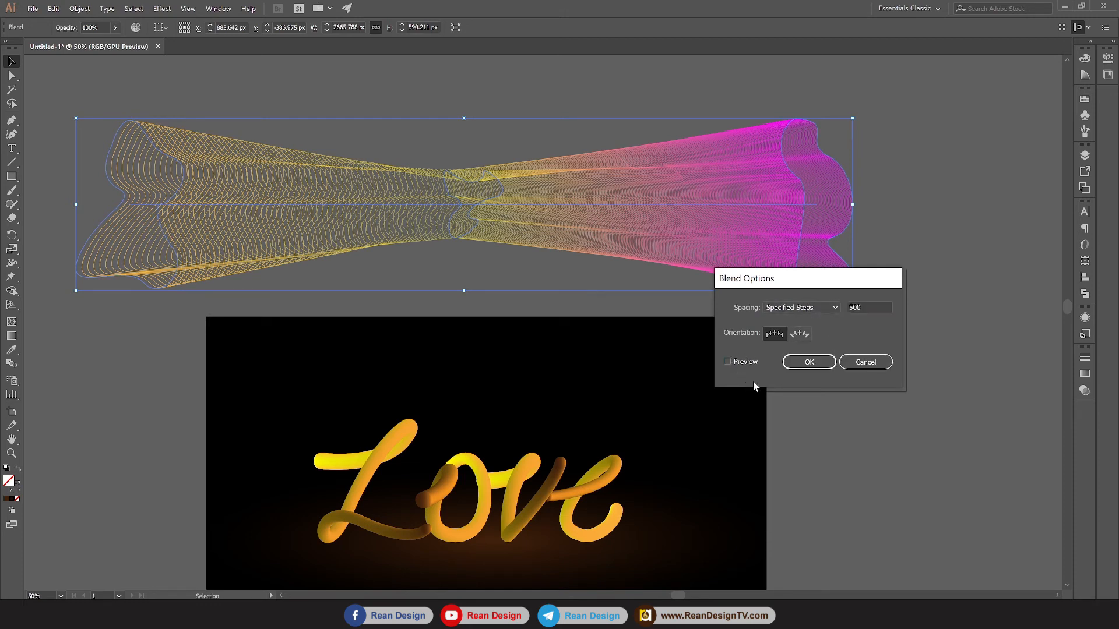
{"action": "left_click", "coordinate": [809, 362]}
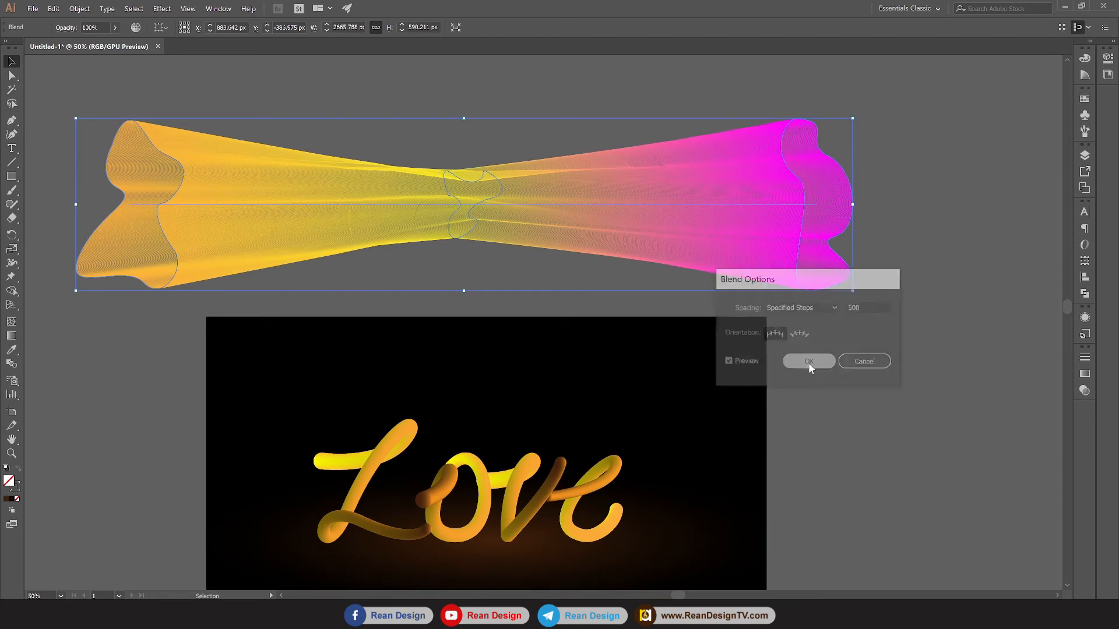
Isolate the outline blend, rotate its yellow middle outline and scale it down to about 163 px wide
{"action": "left_click", "coordinate": [880, 368]}
{"action": "scroll", "coordinate": [880, 369], "scroll_direction": "down", "scroll_amount": 2}
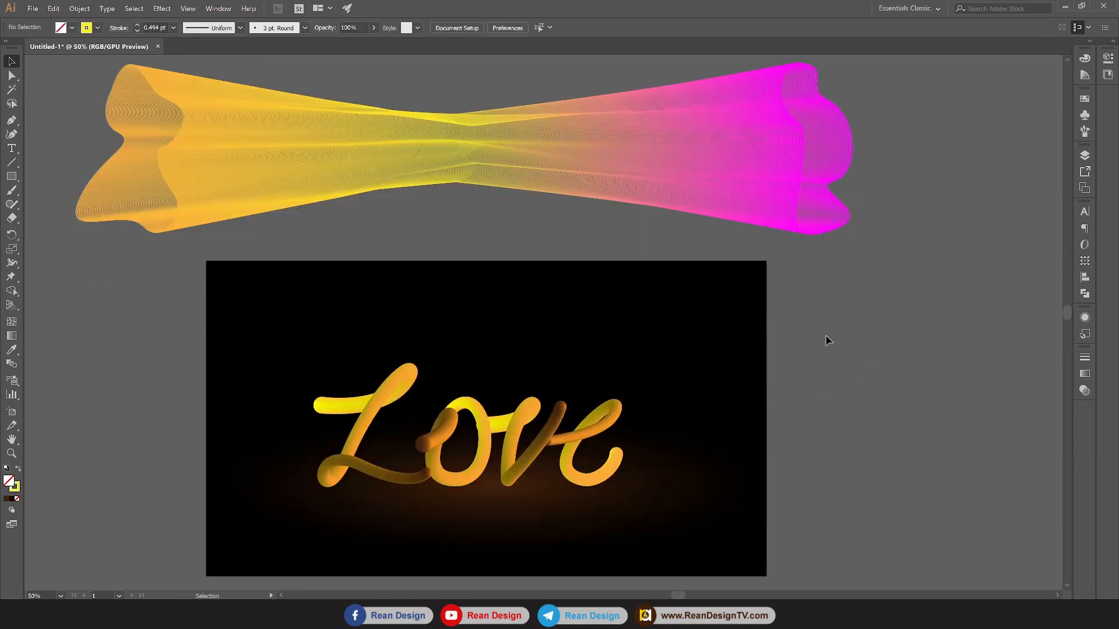
{"action": "scroll", "coordinate": [829, 340], "scroll_direction": "up", "scroll_amount": 1}
{"action": "left_click", "coordinate": [449, 160]}
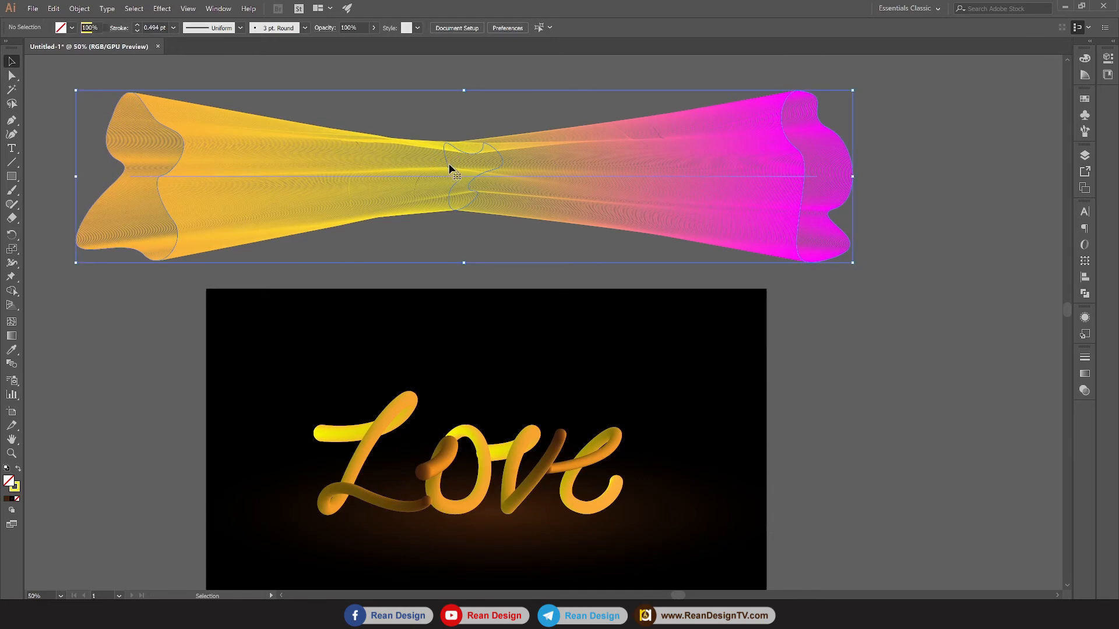
{"action": "double_click", "coordinate": [449, 166]}
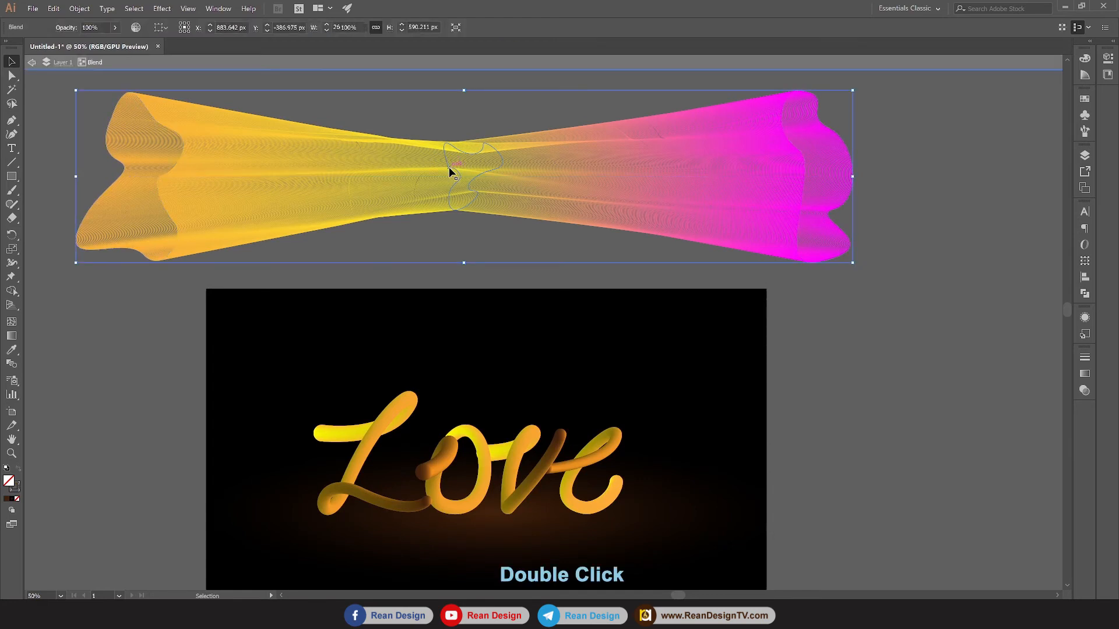
{"action": "left_click", "coordinate": [449, 166]}
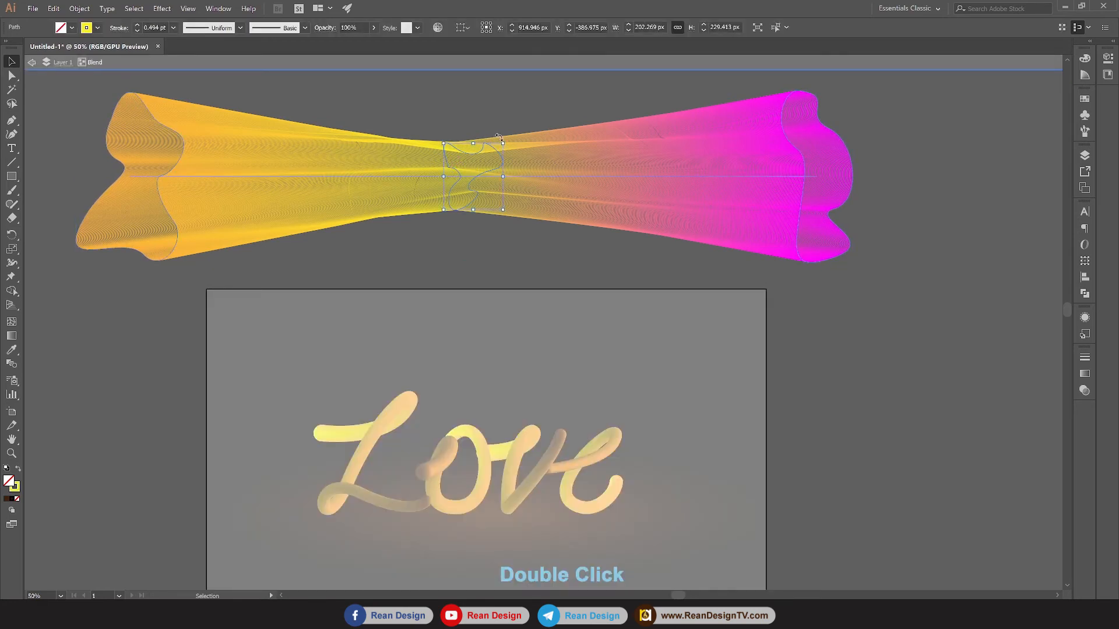
{"action": "left_click_drag", "start_coordinate": [504, 142], "coordinate": [415, 148]}
{"action": "left_click_drag", "start_coordinate": [495, 143], "coordinate": [492, 146]}
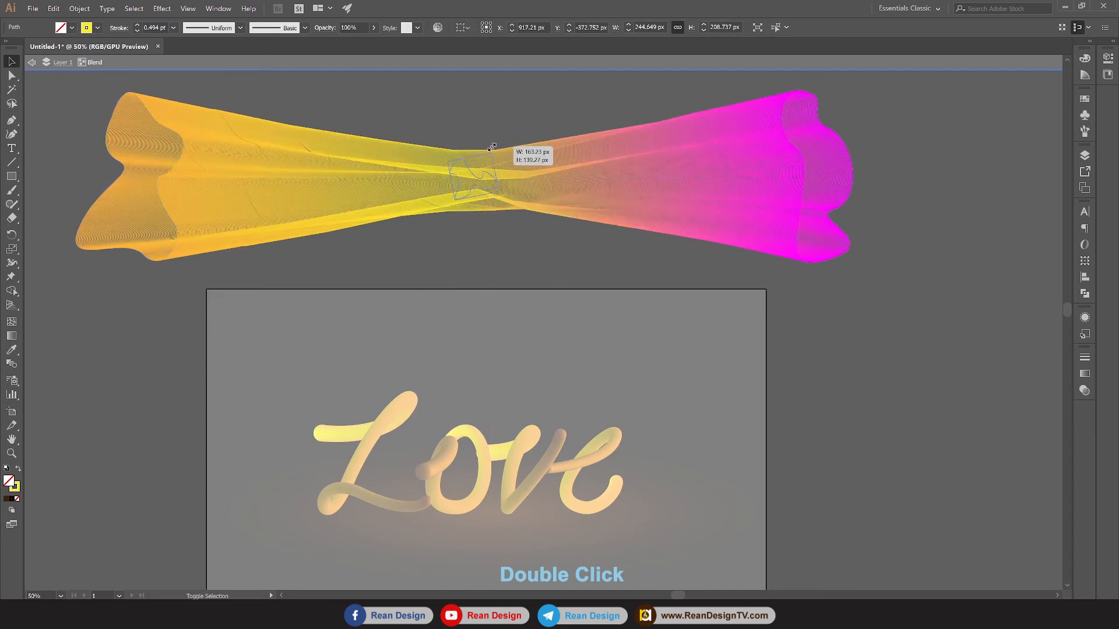
Rotate the magenta end outline inside the blend so that it tilts and the strands twist differently
{"action": "left_click", "coordinate": [522, 242]}
{"action": "left_click", "coordinate": [786, 136]}
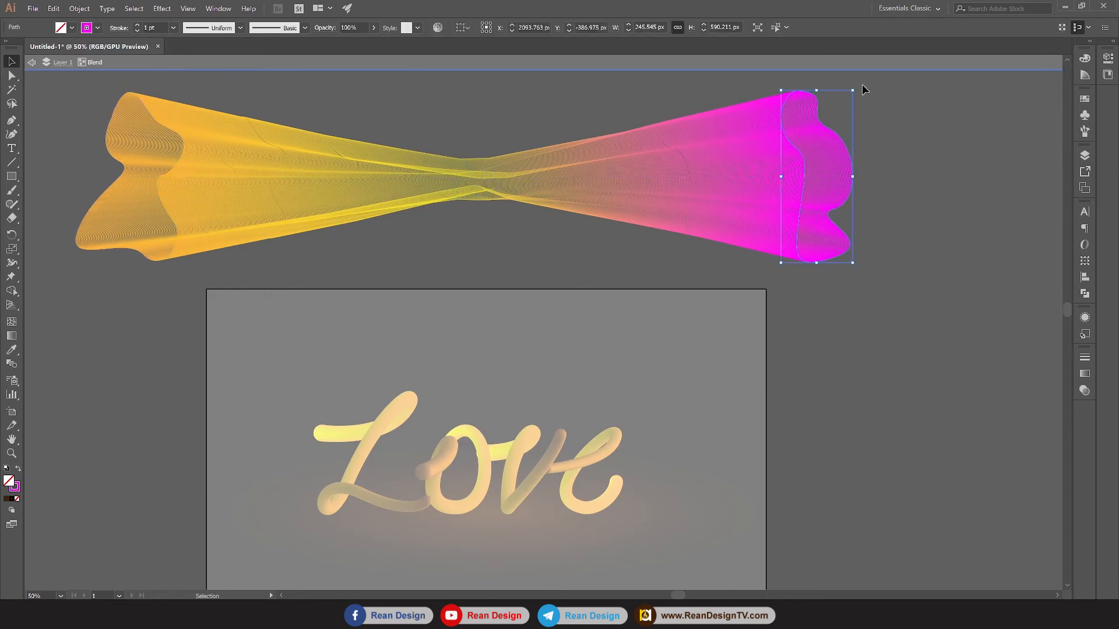
{"action": "left_click_drag", "start_coordinate": [862, 84], "coordinate": [886, 128]}
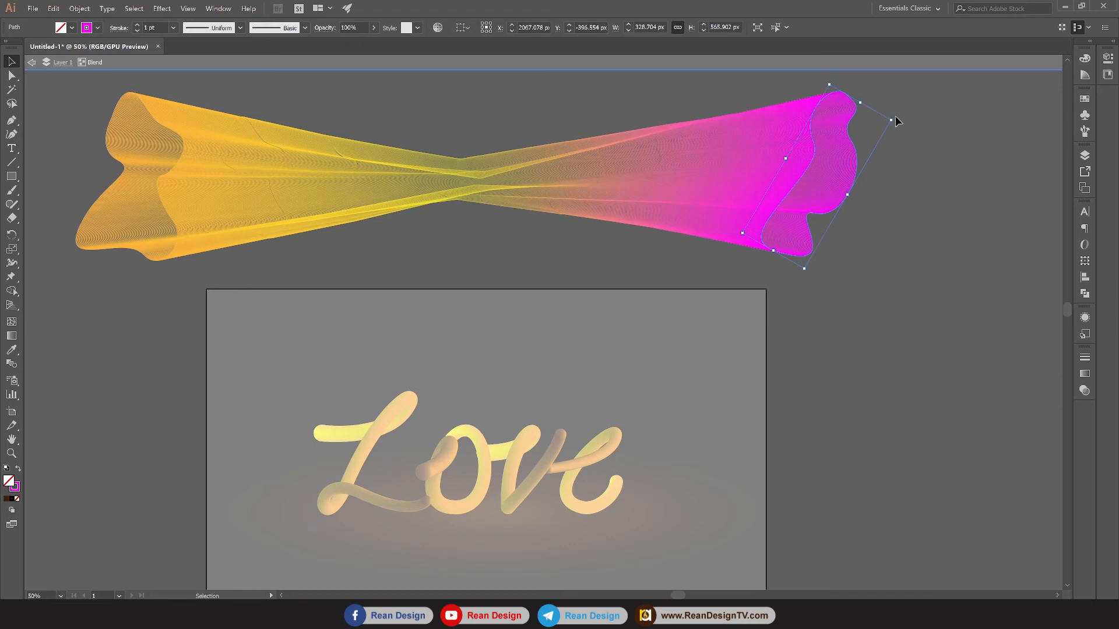
{"action": "left_click_drag", "start_coordinate": [895, 118], "coordinate": [796, 277]}
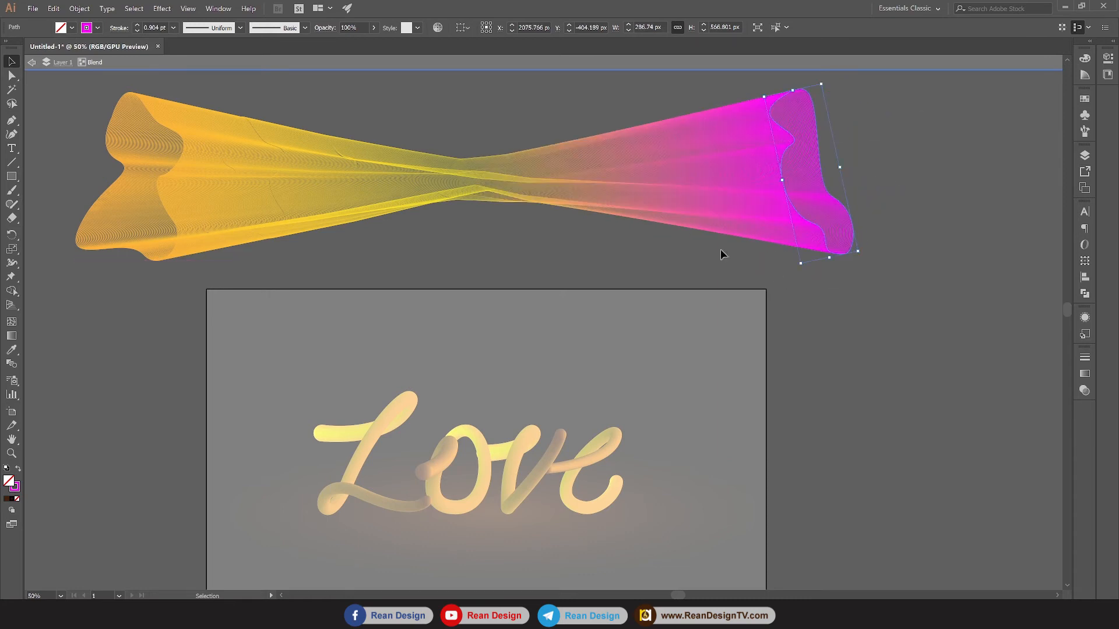
Bend the blend's spine into an S-shaped wave by pulling out both direction handles of its middle anchor point, and deselect it
{"action": "left_click", "coordinate": [12, 75]}
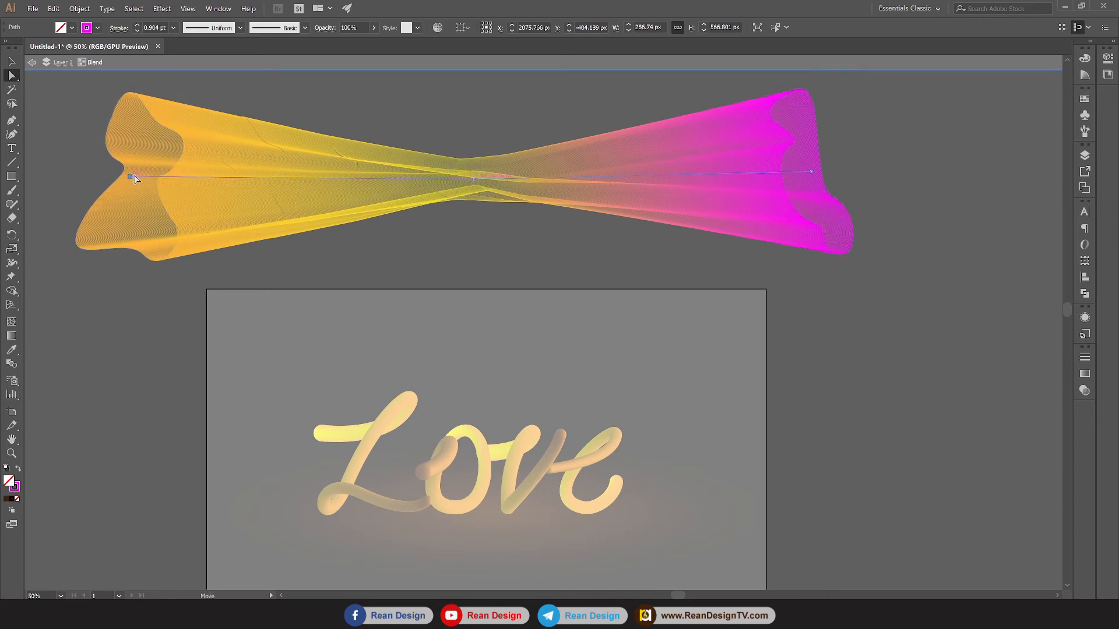
{"action": "left_click", "coordinate": [129, 178]}
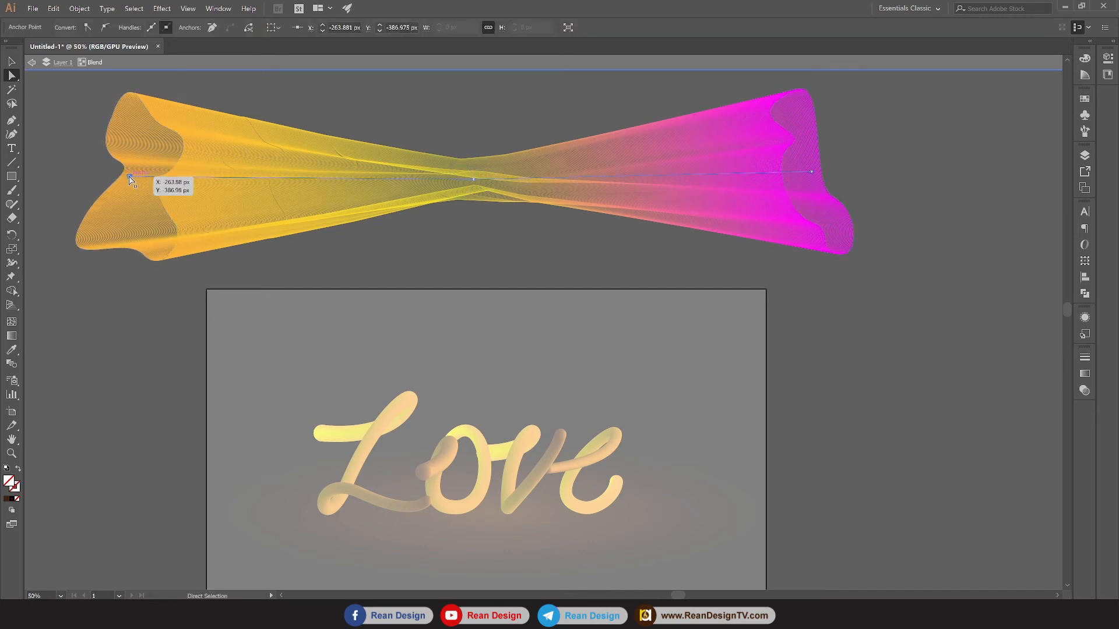
{"action": "left_click", "coordinate": [473, 180]}
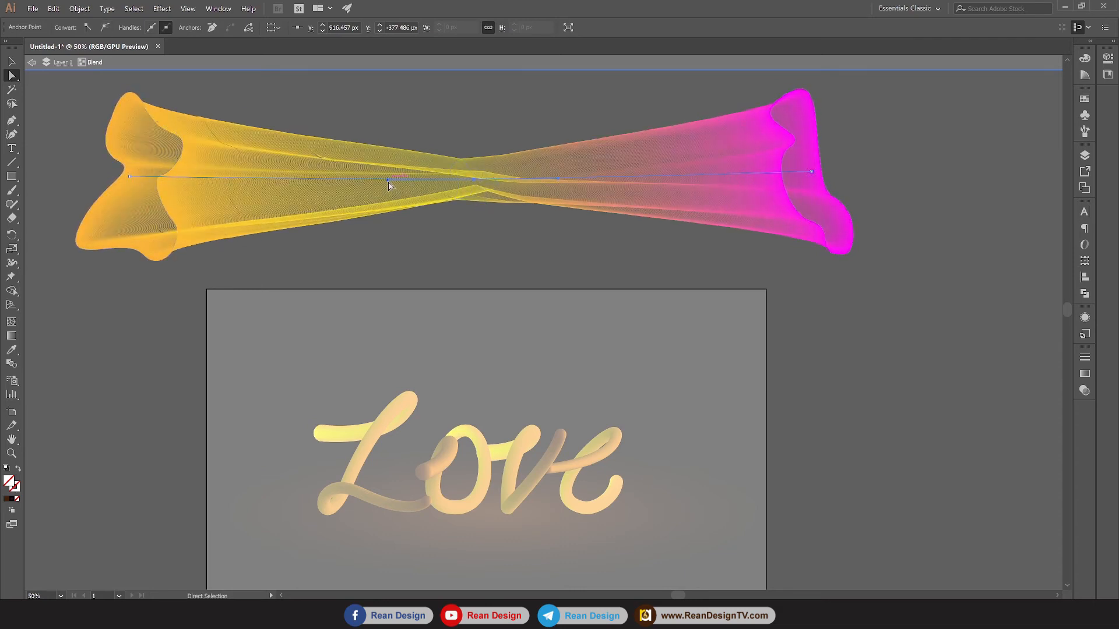
{"action": "left_click_drag", "start_coordinate": [388, 182], "coordinate": [274, 279]}
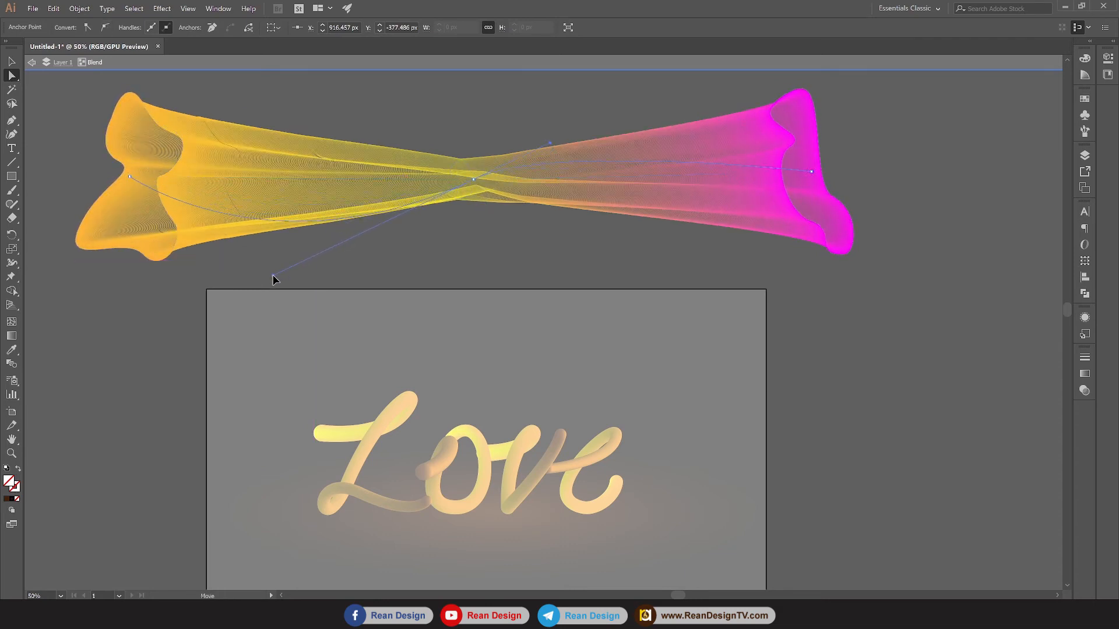
{"action": "left_click_drag", "start_coordinate": [553, 142], "coordinate": [614, 87]}
{"action": "scroll", "coordinate": [634, 246], "scroll_direction": "up", "scroll_amount": 2}
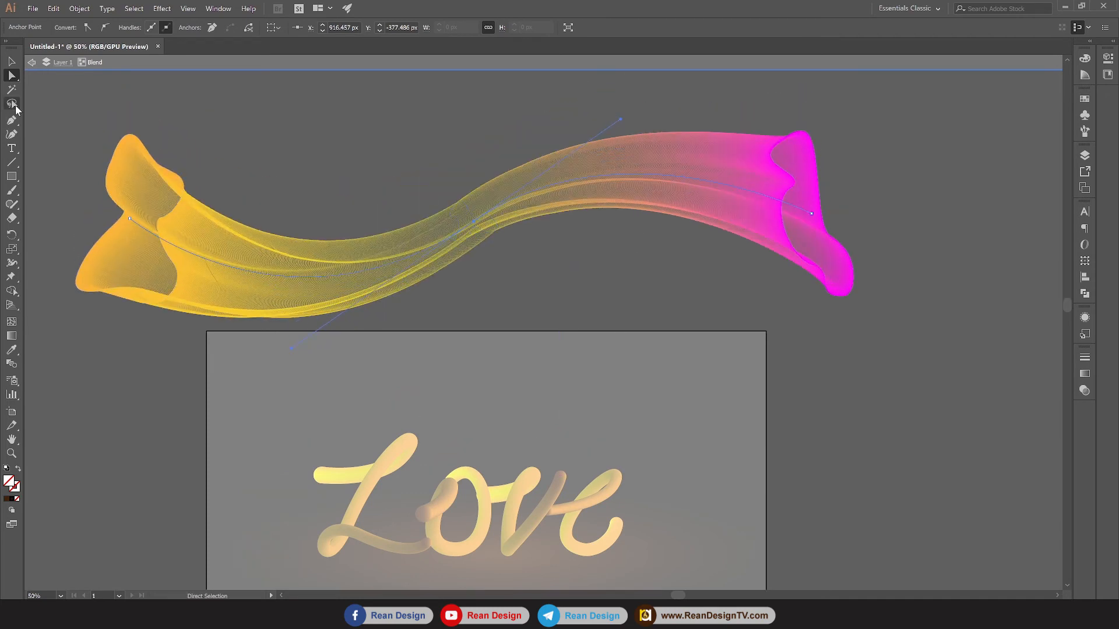
{"action": "left_click", "coordinate": [11, 61]}
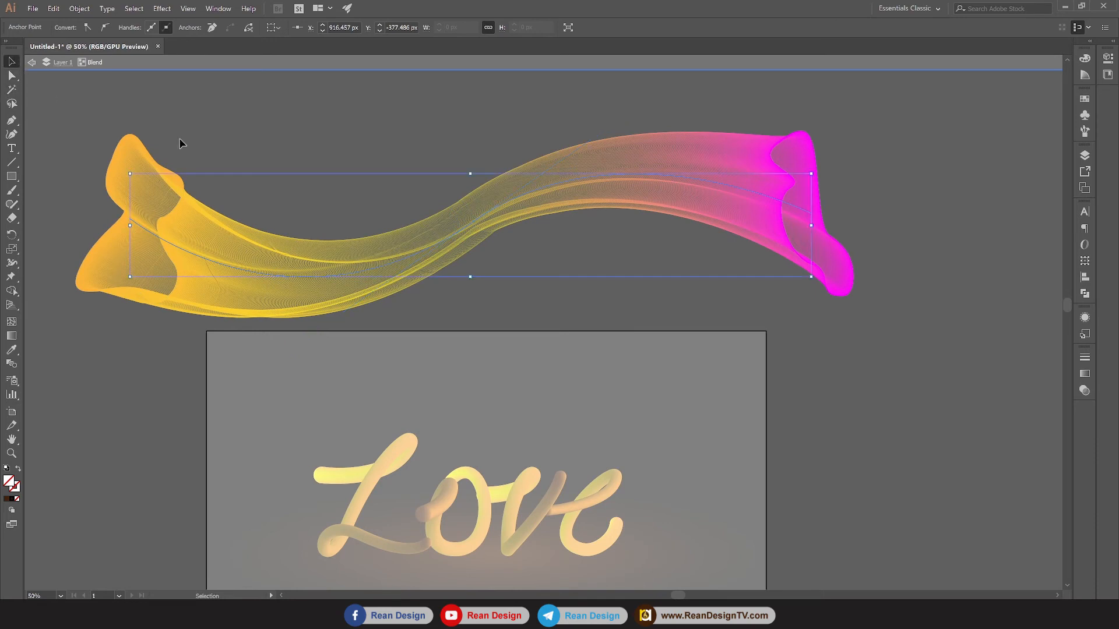
{"action": "left_click", "coordinate": [242, 144]}
Scale the magenta end outline up to about 444 × 877 px and stretch the orange end outline taller
{"action": "scroll", "coordinate": [280, 151], "scroll_direction": "down", "scroll_amount": 1}
{"action": "left_click", "coordinate": [550, 176]}
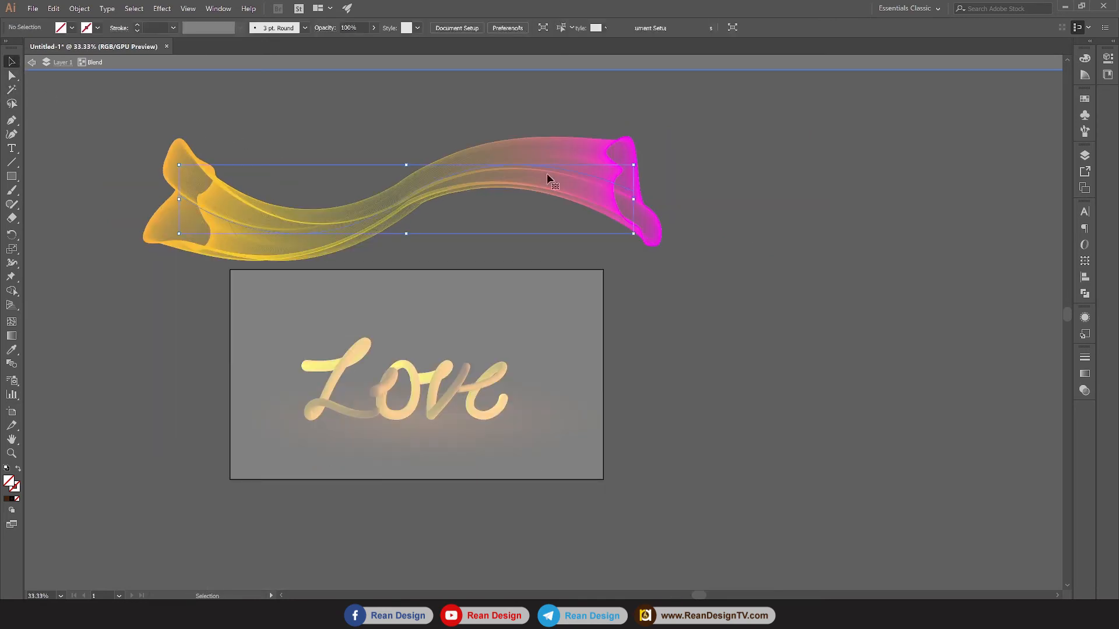
{"action": "left_click", "coordinate": [633, 140]}
{"action": "left_click_drag", "start_coordinate": [640, 134], "coordinate": [646, 107]}
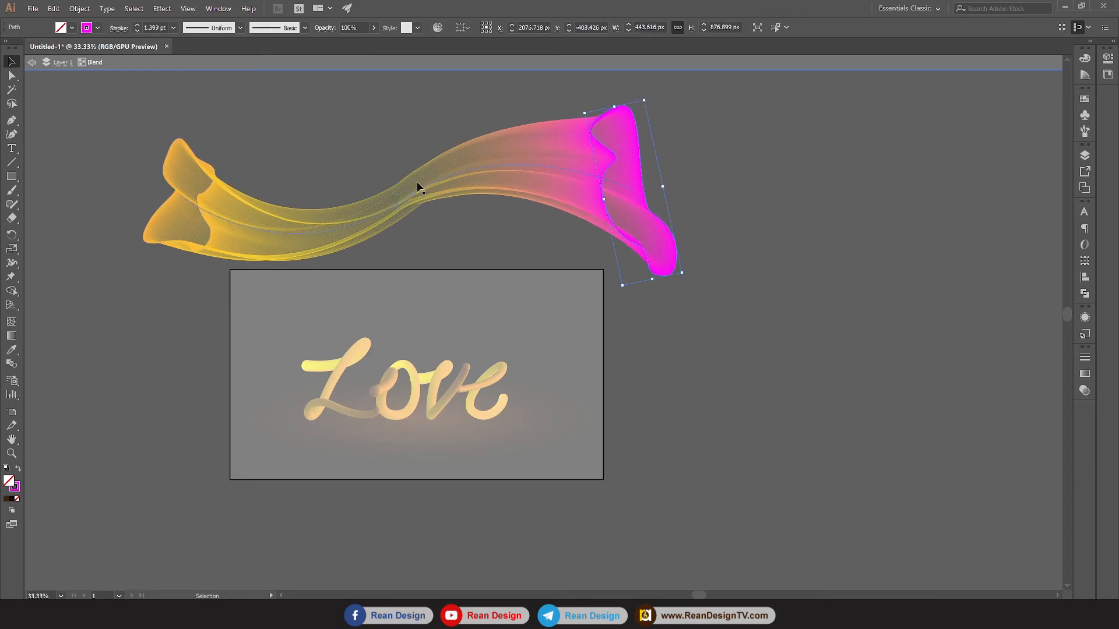
{"action": "left_click", "coordinate": [202, 229]}
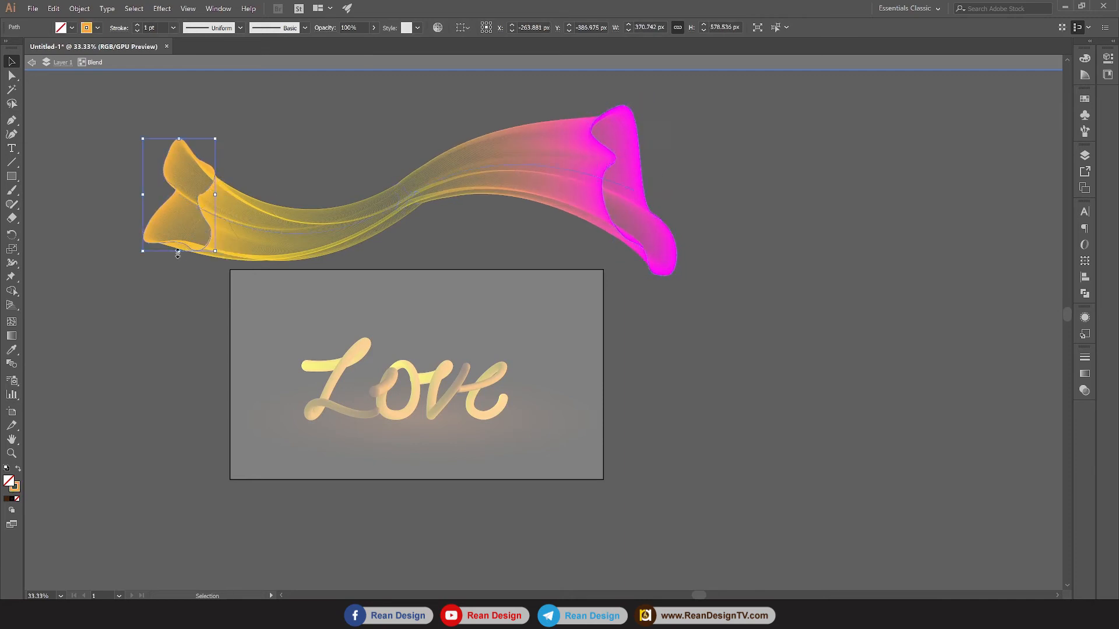
{"action": "left_click_drag", "start_coordinate": [178, 253], "coordinate": [178, 269]}
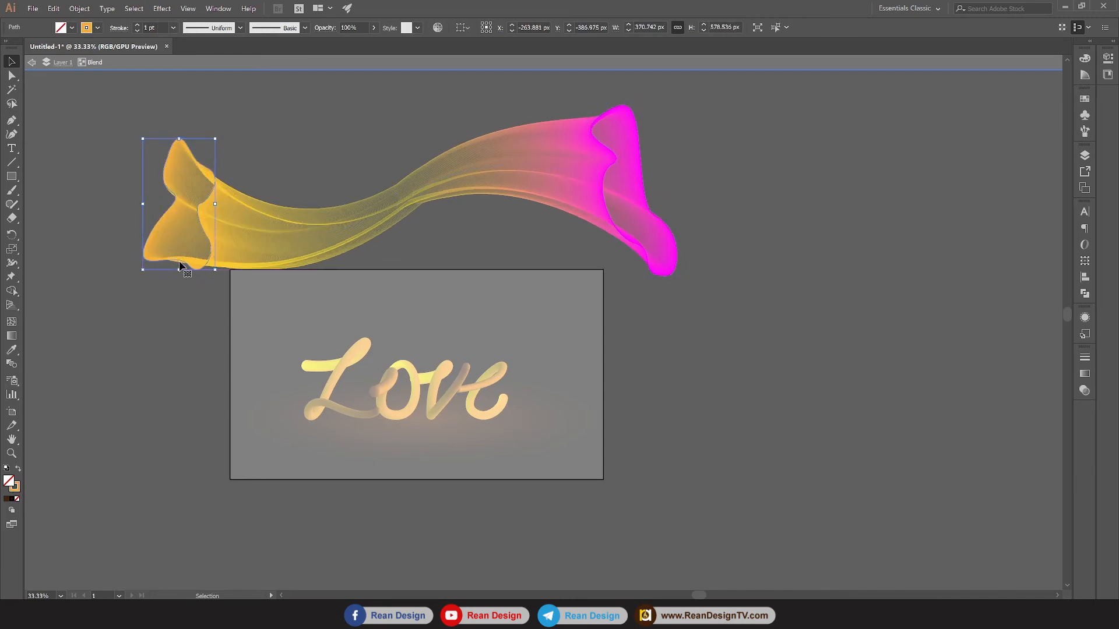
Shrink the yellow middle outline to about 117 × 104 px and leave the blend's isolation mode
{"action": "left_click", "coordinate": [416, 195]}
{"action": "scroll", "coordinate": [428, 192], "scroll_direction": "up", "scroll_amount": 1}
{"action": "left_click_drag", "start_coordinate": [421, 192], "coordinate": [414, 193]}
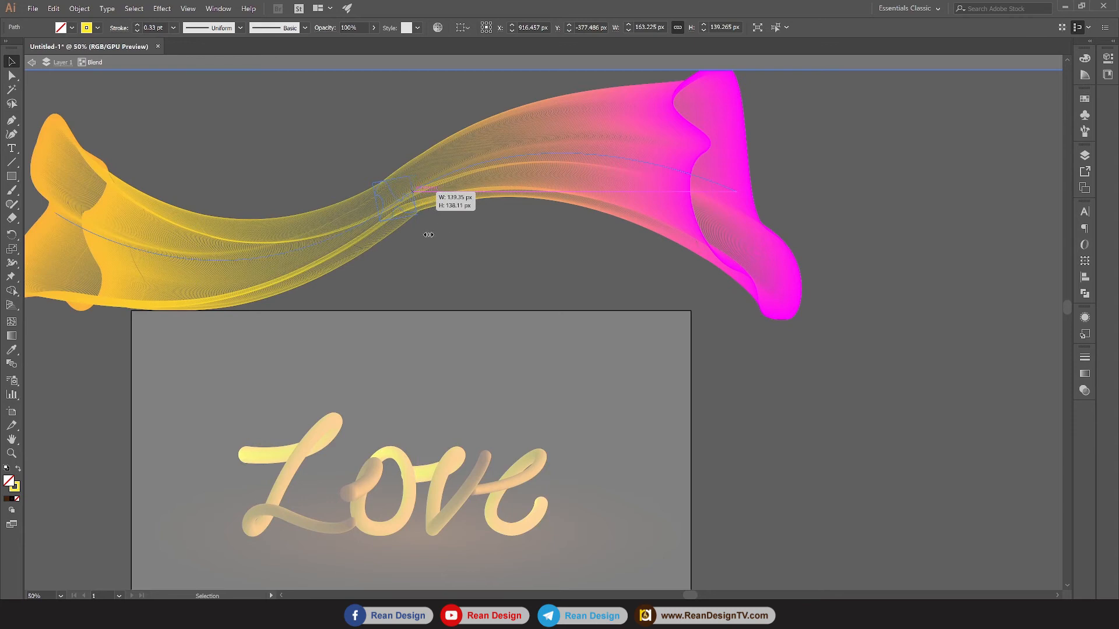
{"action": "mouse_move", "coordinate": [428, 234]}
{"action": "left_mouse_down"}
{"action": "mouse_move", "coordinate": [418, 205]}
{"action": "mouse_move", "coordinate": [433, 232]}
{"action": "left_mouse_up"}
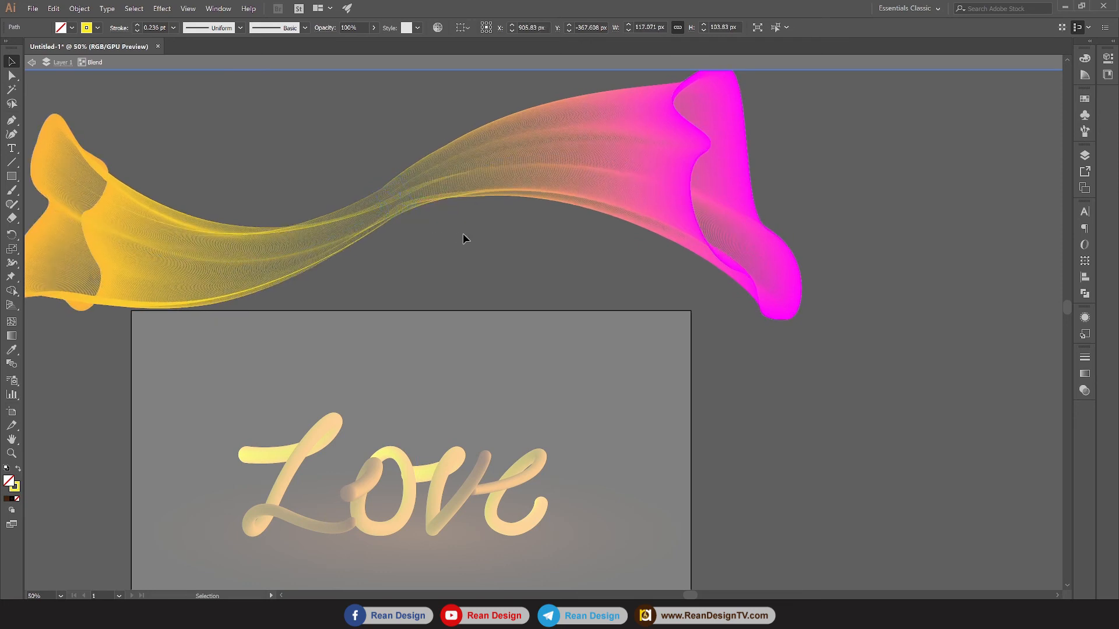
{"action": "double_click", "coordinate": [72, 79]}
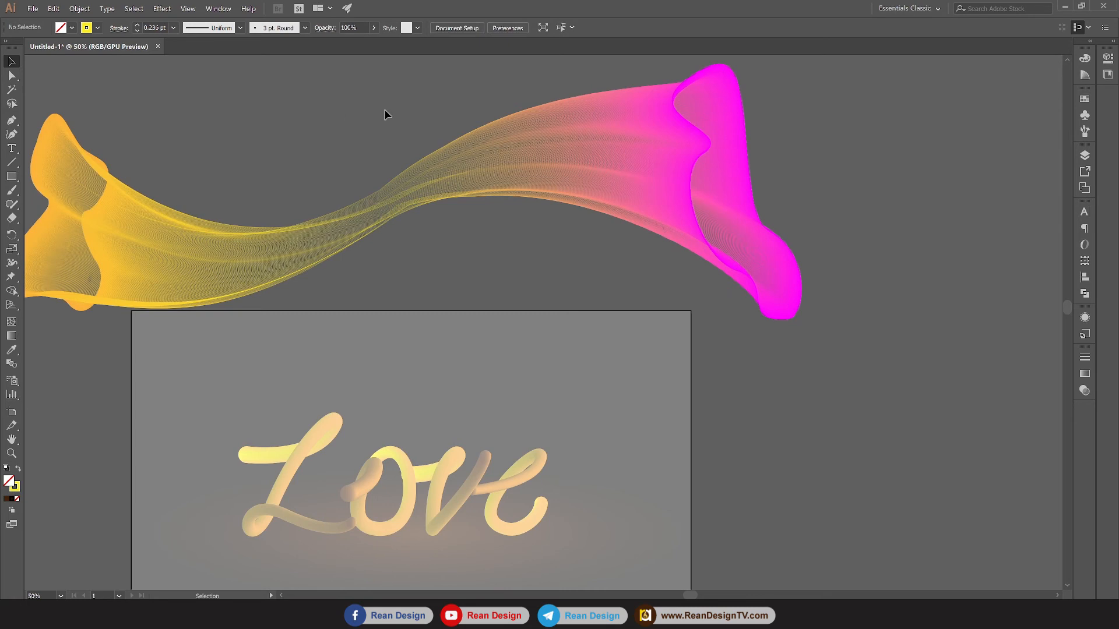
Move the wavy blend down onto the artboard across the Love lettering, nudge it slightly upward and deselect it
{"action": "scroll", "coordinate": [374, 124], "scroll_direction": "down", "scroll_amount": 1}
{"action": "scroll", "coordinate": [398, 137], "scroll_direction": "up", "scroll_amount": 2}
{"action": "left_click_drag", "start_coordinate": [455, 142], "coordinate": [465, 325]}
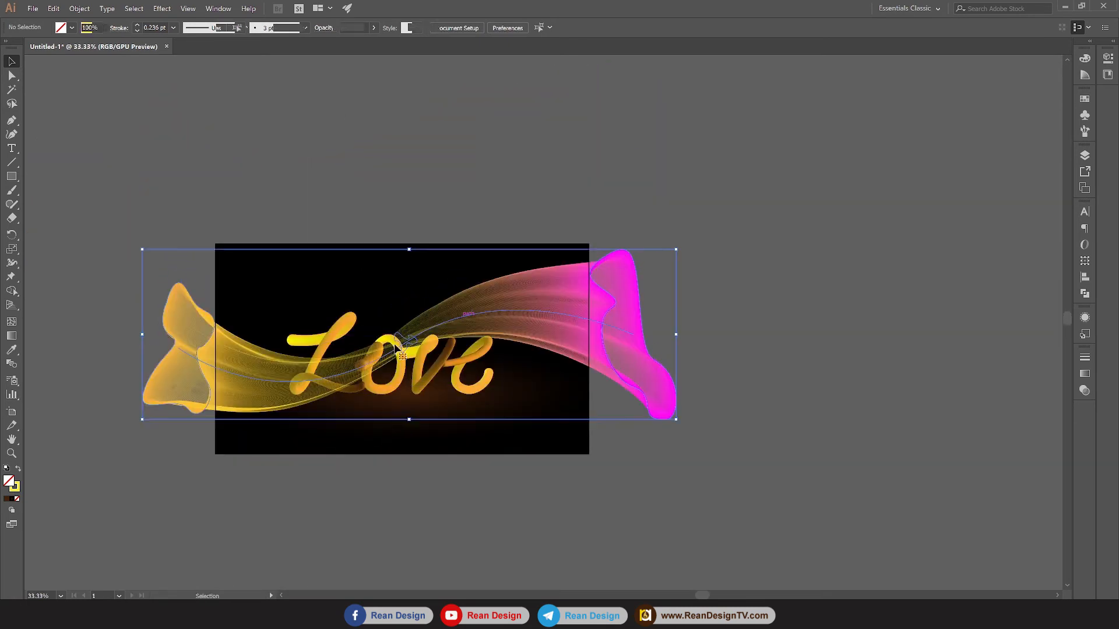
{"action": "scroll", "coordinate": [322, 354], "scroll_direction": "up", "scroll_amount": 1}
{"action": "left_click", "coordinate": [964, 360]}
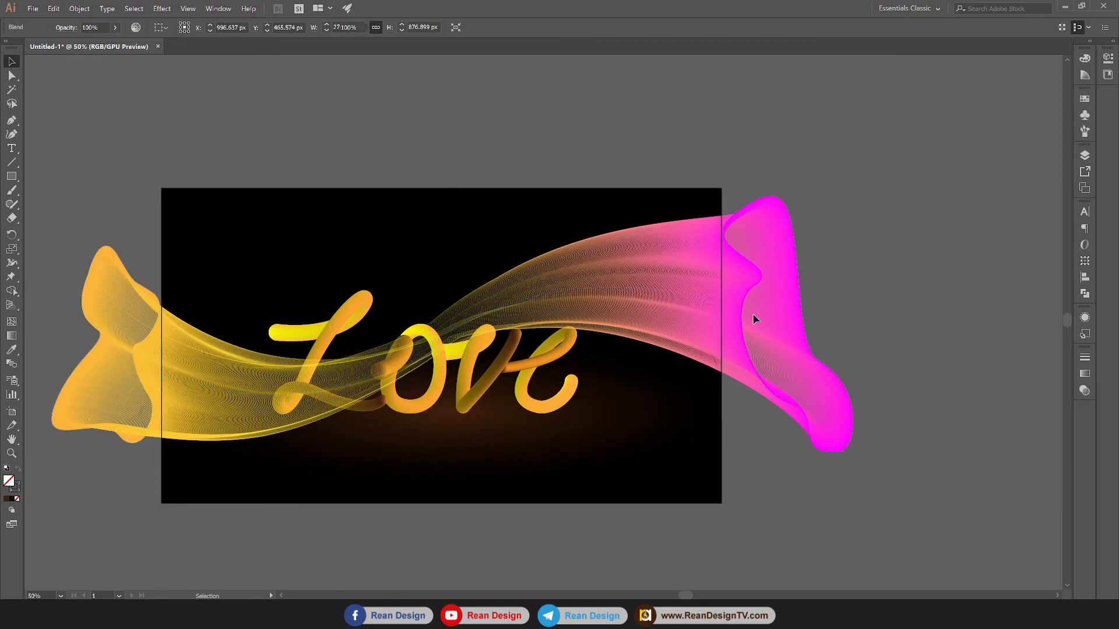
{"action": "left_click_drag", "start_coordinate": [755, 316], "coordinate": [753, 313]}
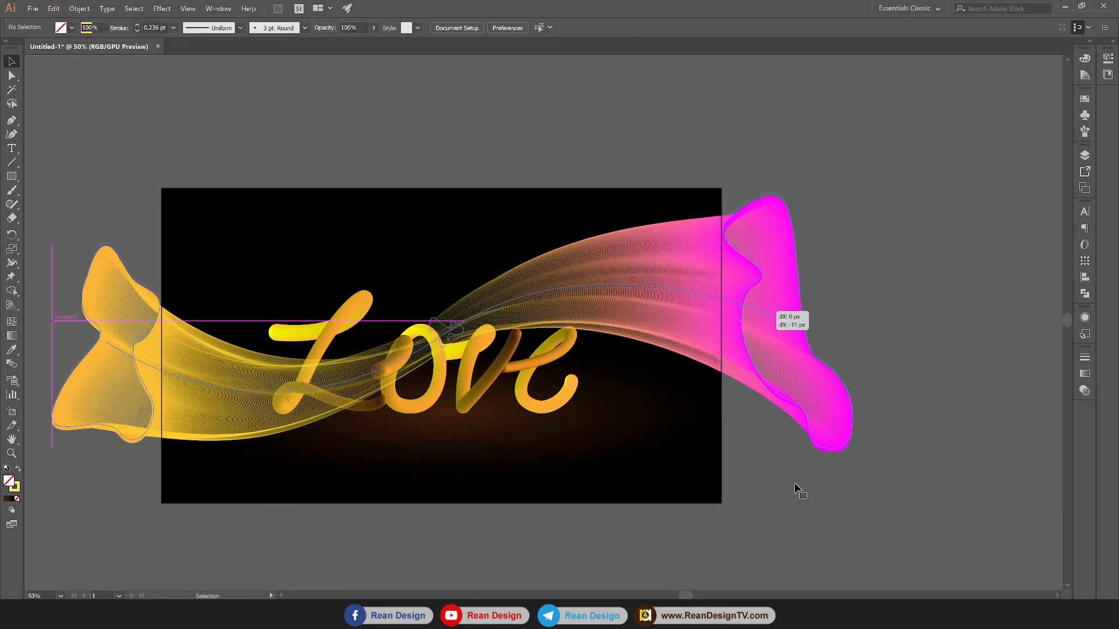
{"action": "left_click", "coordinate": [806, 470]}
Copy the black background rectangle and paste the copy in place
{"action": "left_click", "coordinate": [517, 199]}
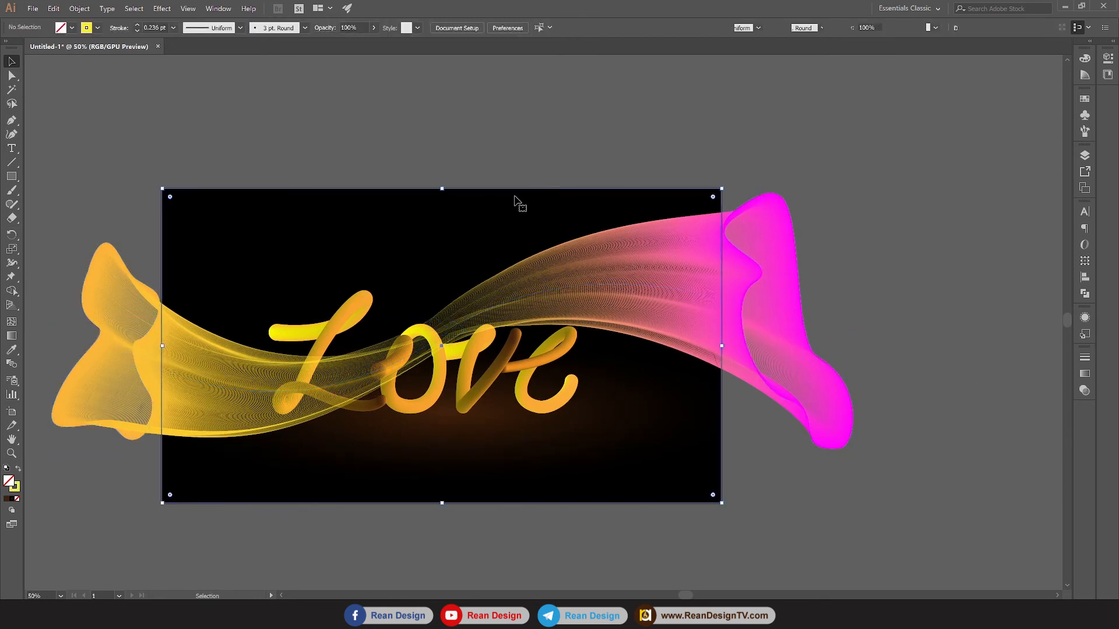
{"action": "left_click", "coordinate": [53, 8]}
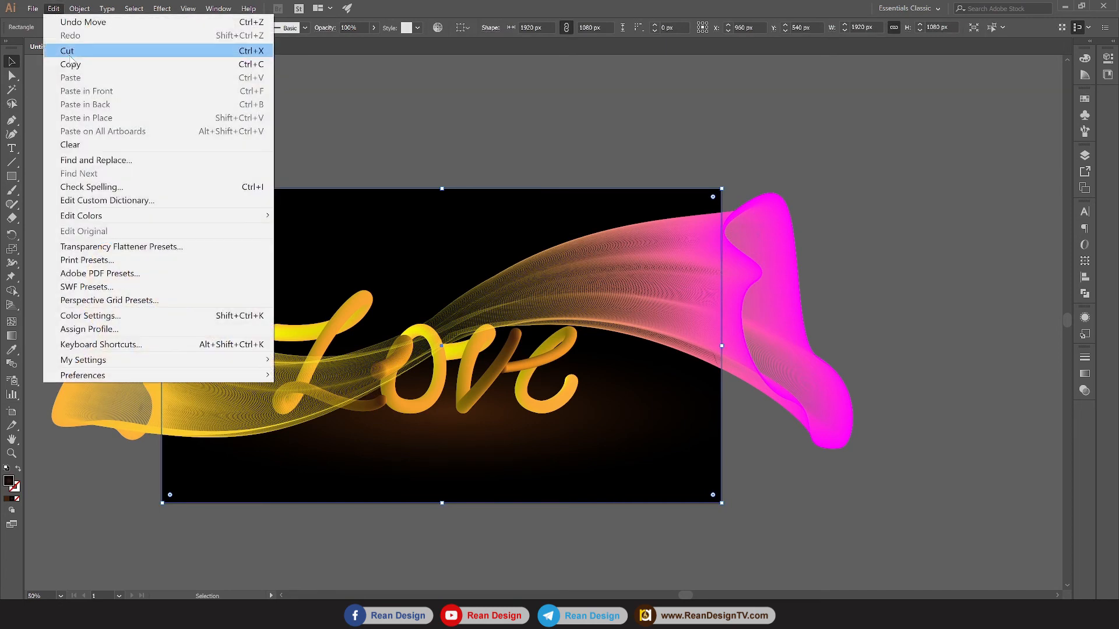
{"action": "left_click", "coordinate": [58, 67]}
{"action": "left_click", "coordinate": [54, 9]}
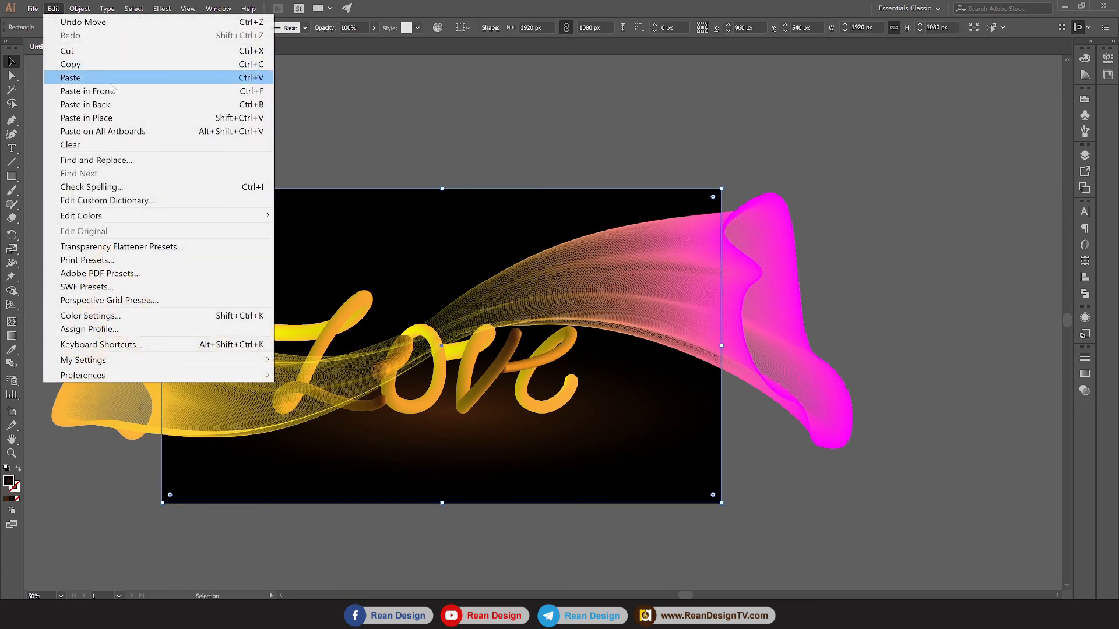
{"action": "left_click", "coordinate": [164, 120]}
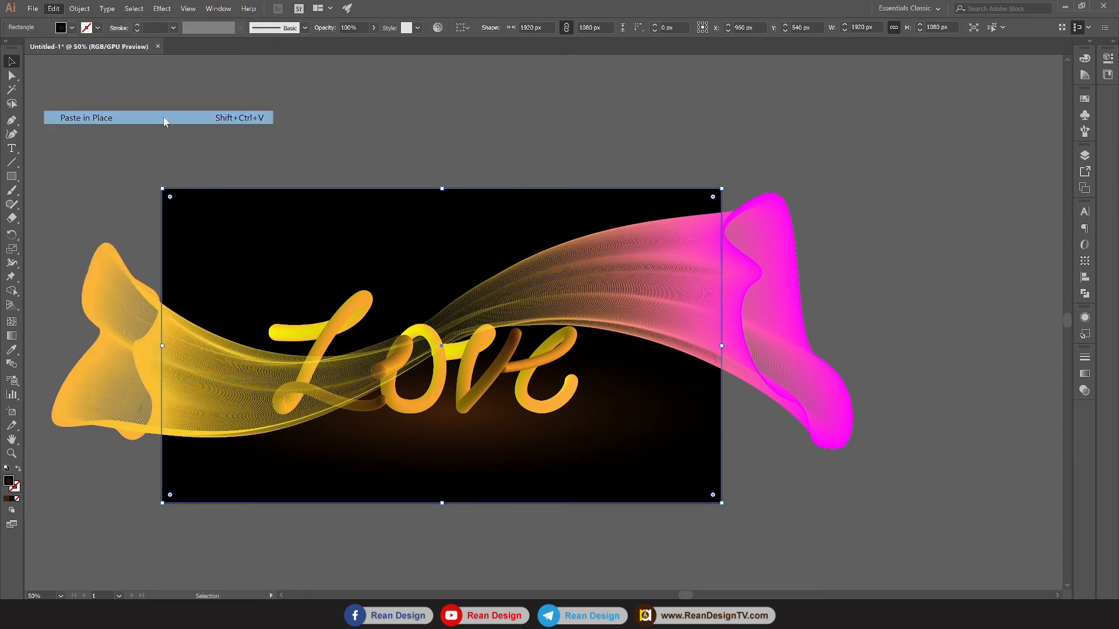
Clip the wavy blend to the artboard area with a clipping mask made from the pasted rectangle
{"action": "left_click", "coordinate": [102, 313], "text": "shift"}
{"action": "right_click", "coordinate": [64, 185]}
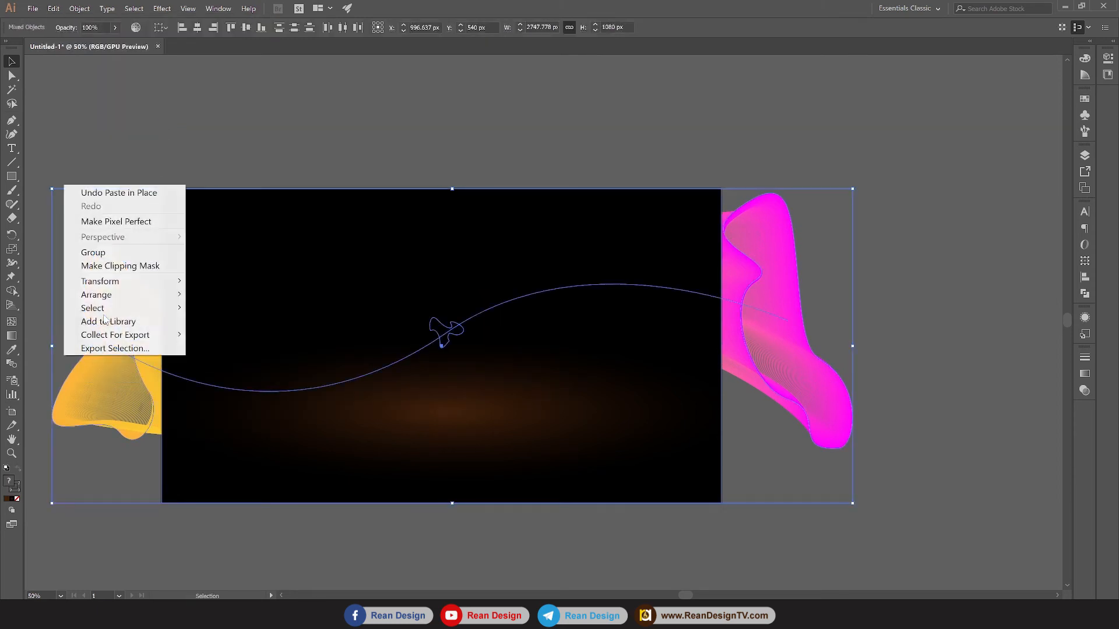
{"action": "left_click", "coordinate": [120, 266]}
{"action": "left_click", "coordinate": [790, 212]}
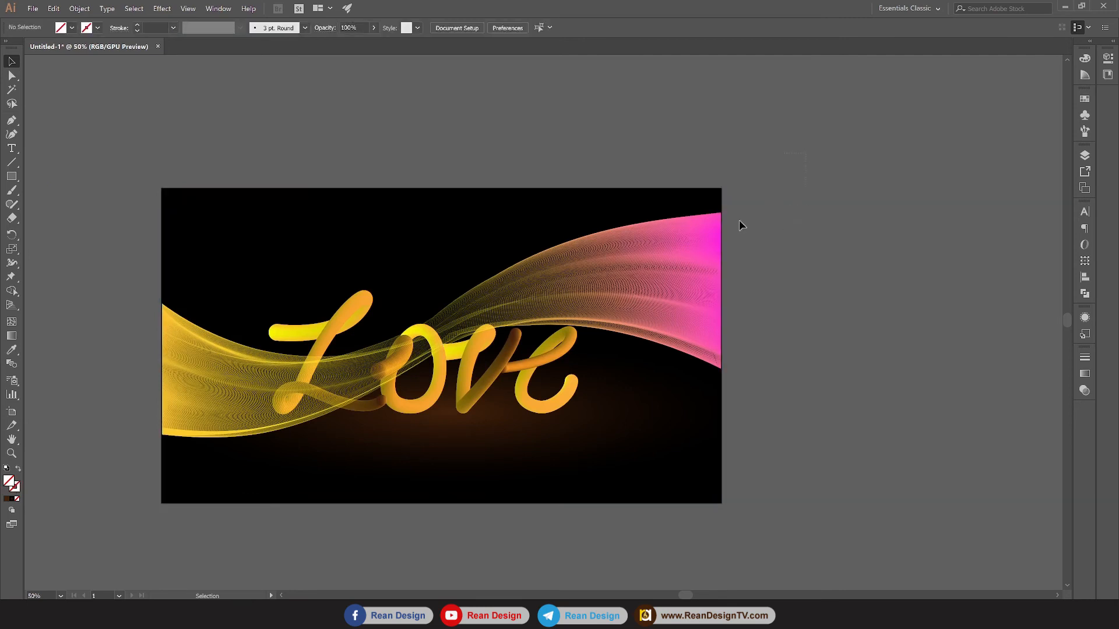
Send the clipped wavy blend and the dark background to the back, behind the Love lettering
{"action": "right_click", "coordinate": [707, 241]}
{"action": "mouse_move", "coordinate": [458, 257]}
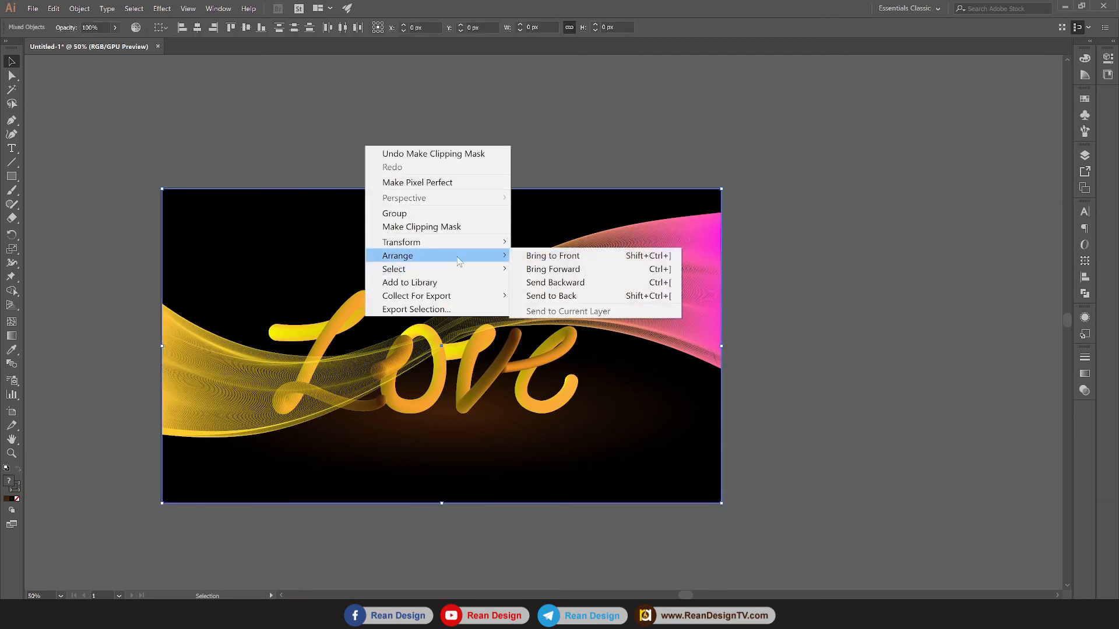
{"action": "left_click", "coordinate": [579, 296]}
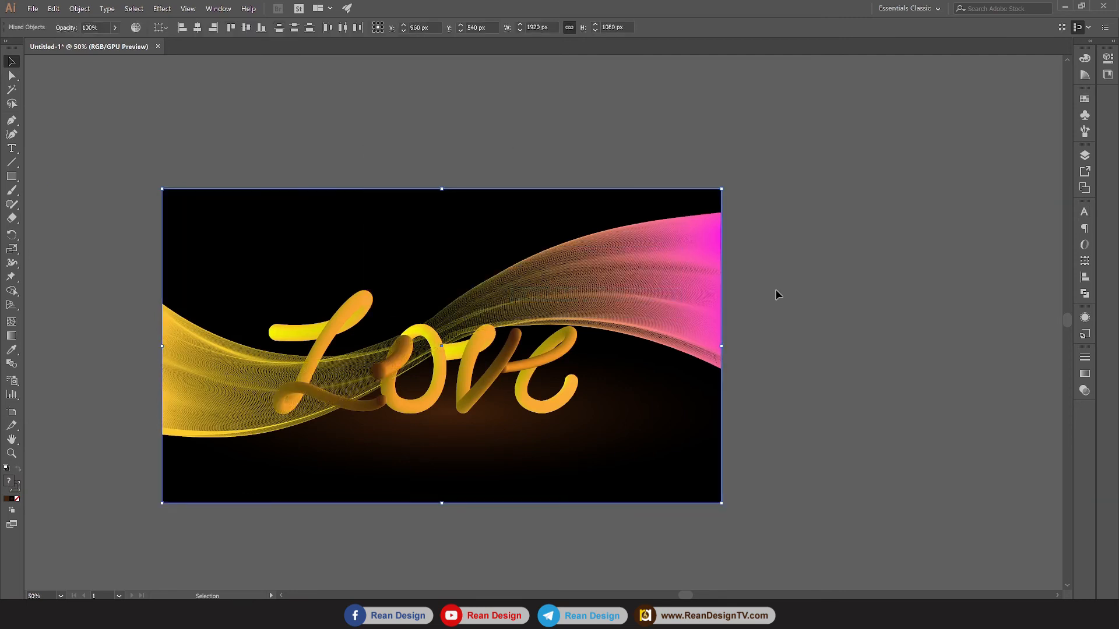
Set the blending mode of the clipped wavy blend to Hard Light and deselect it
{"action": "key", "text": "ctrl+7"}
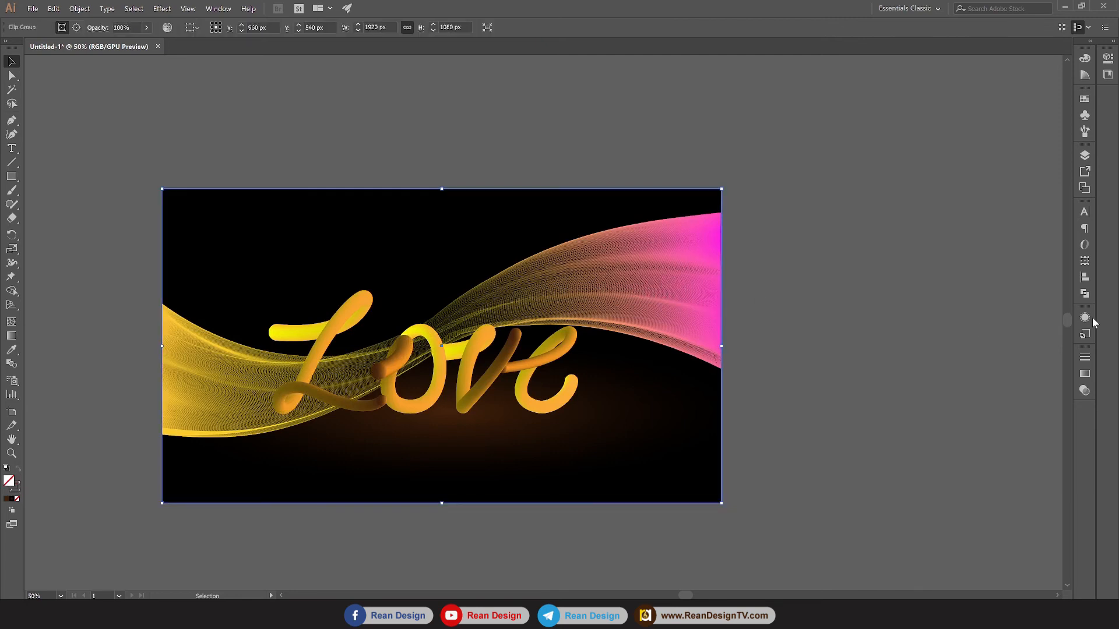
{"action": "left_click", "coordinate": [1084, 319]}
{"action": "left_click", "coordinate": [1085, 390]}
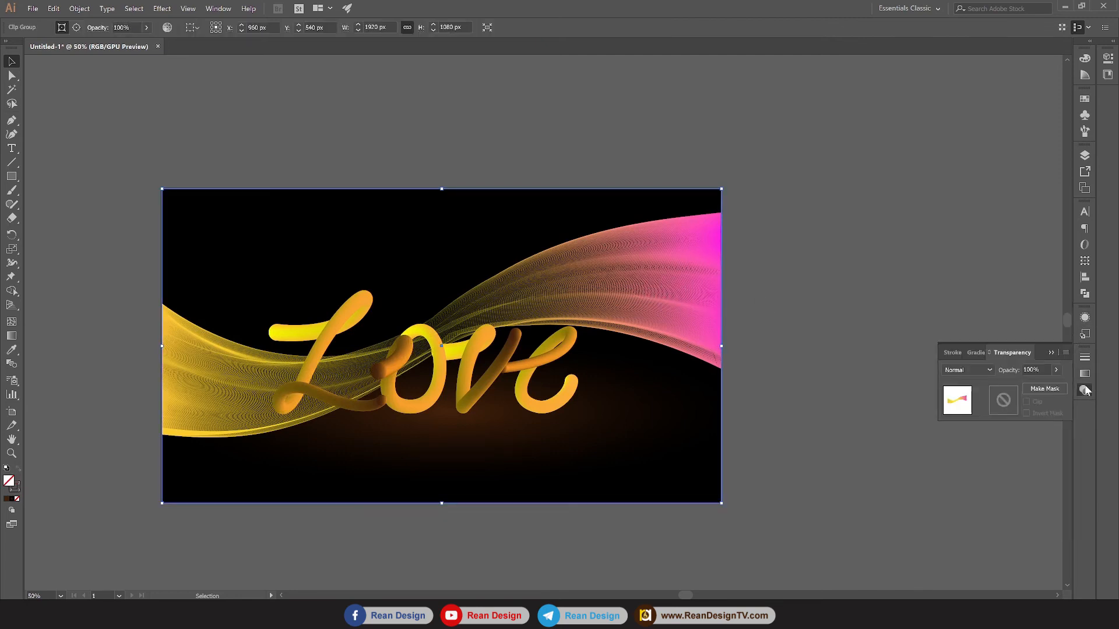
{"action": "left_click", "coordinate": [987, 370]}
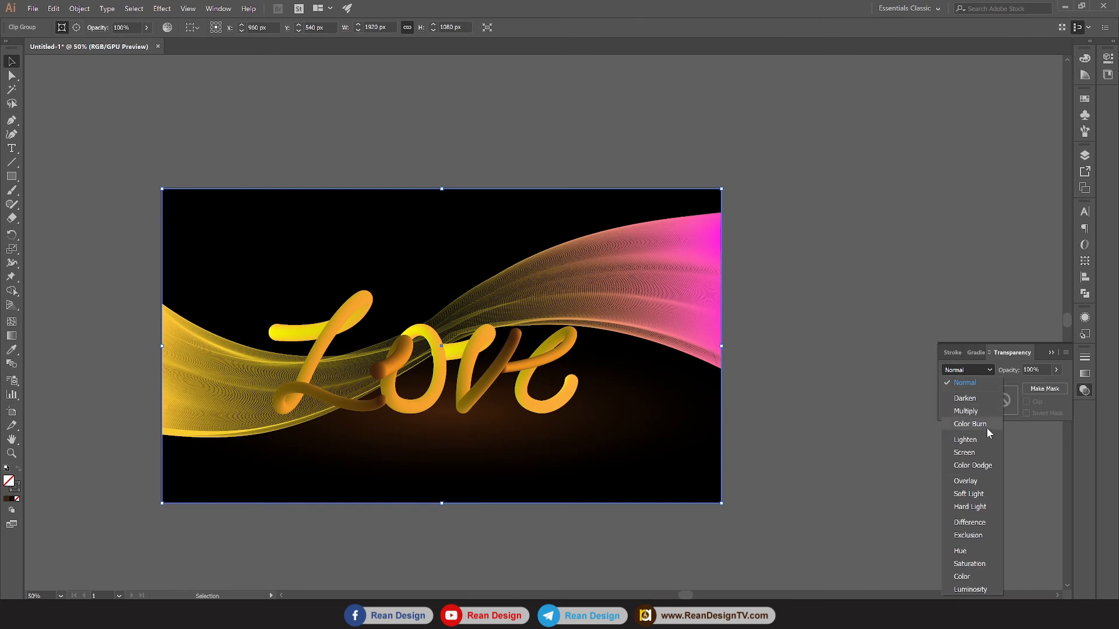
{"action": "left_click", "coordinate": [980, 412]}
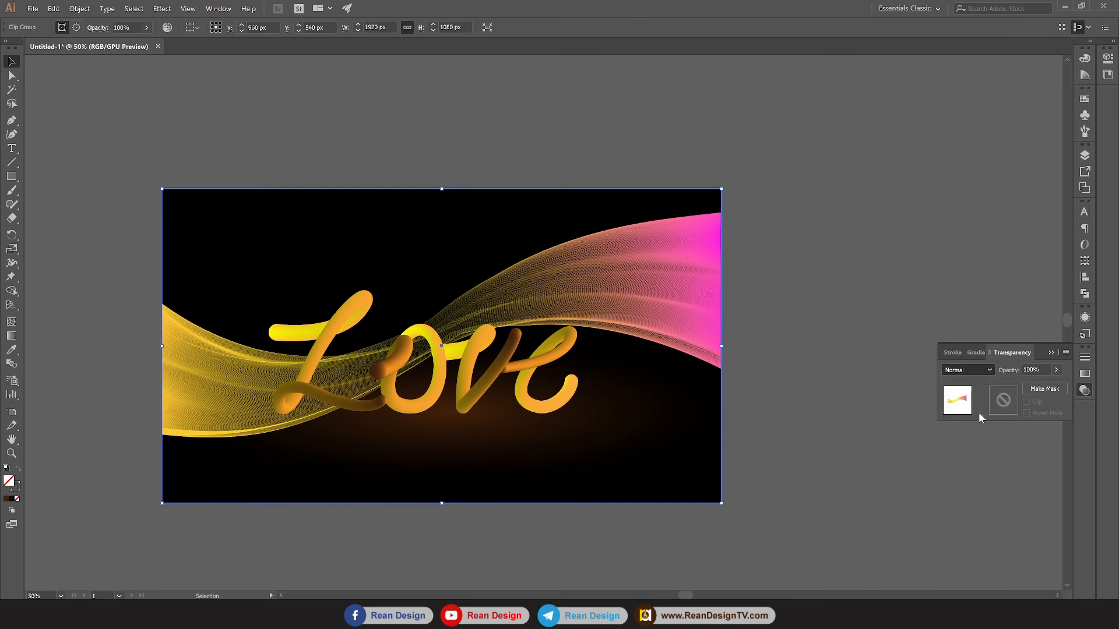
{"action": "left_click", "coordinate": [980, 369]}
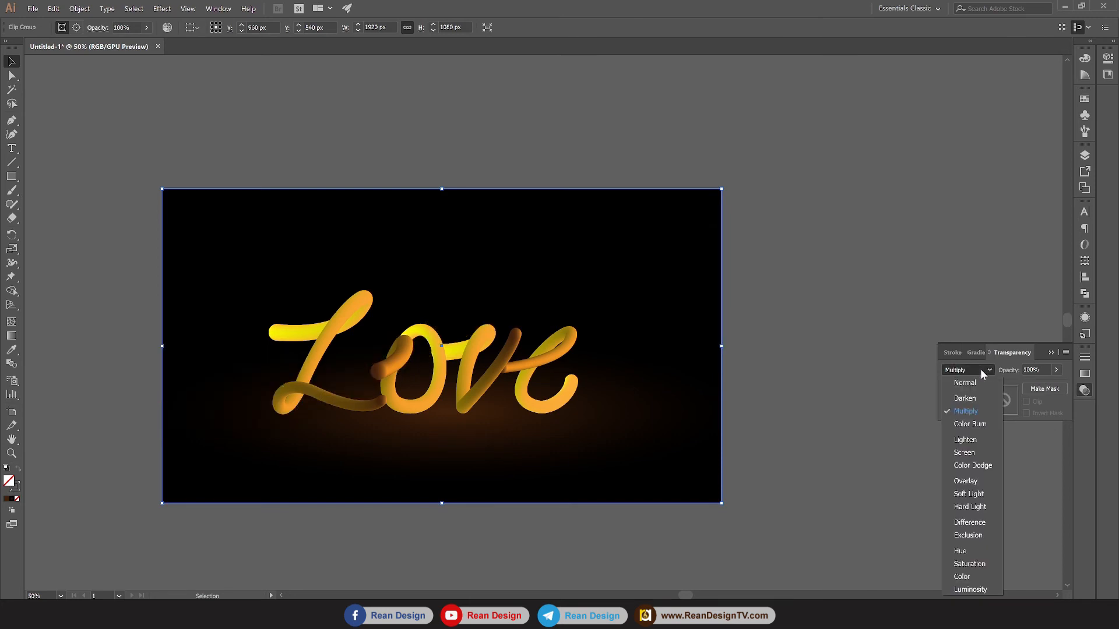
{"action": "left_click", "coordinate": [981, 505]}
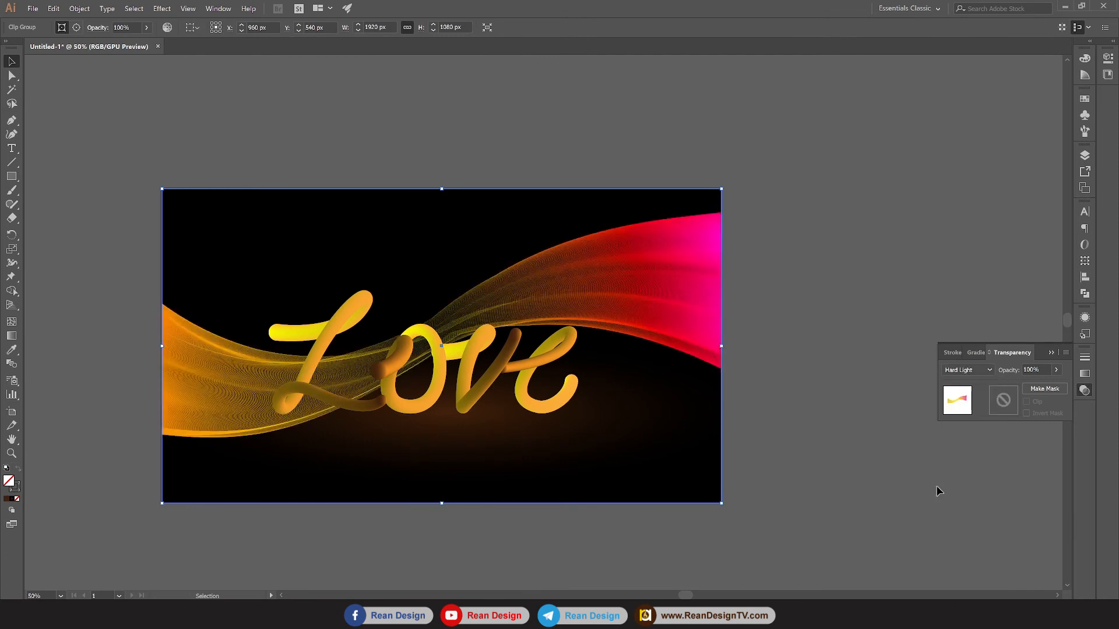
{"action": "left_click", "coordinate": [850, 479]}
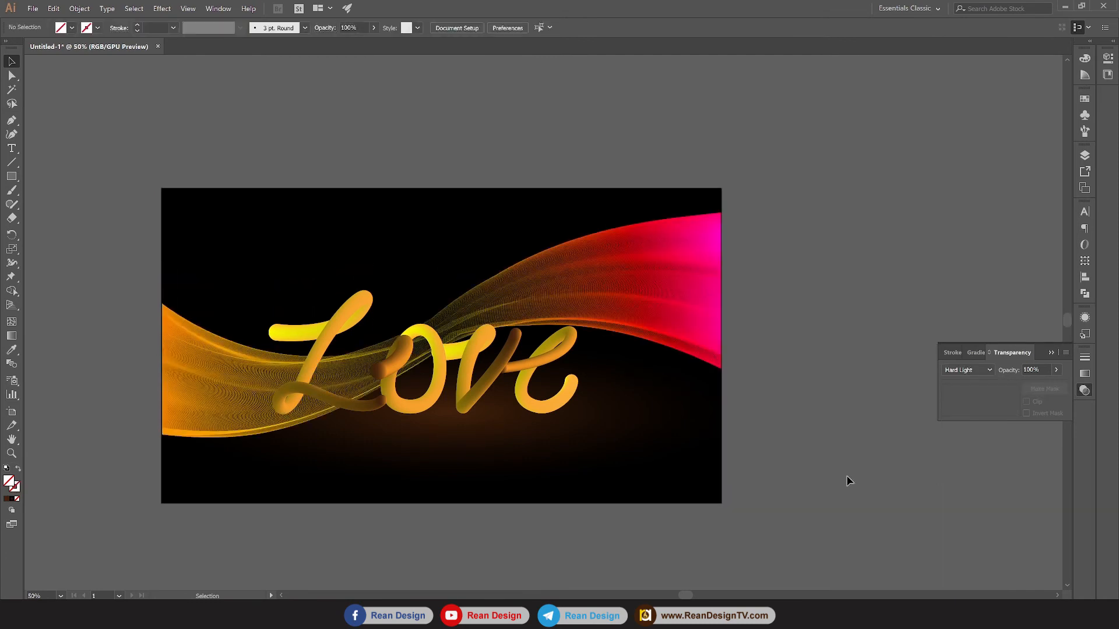
Reduce the opacity of the clipped wavy blend to 80%
{"action": "scroll", "coordinate": [848, 476], "scroll_direction": "down", "scroll_amount": 3}
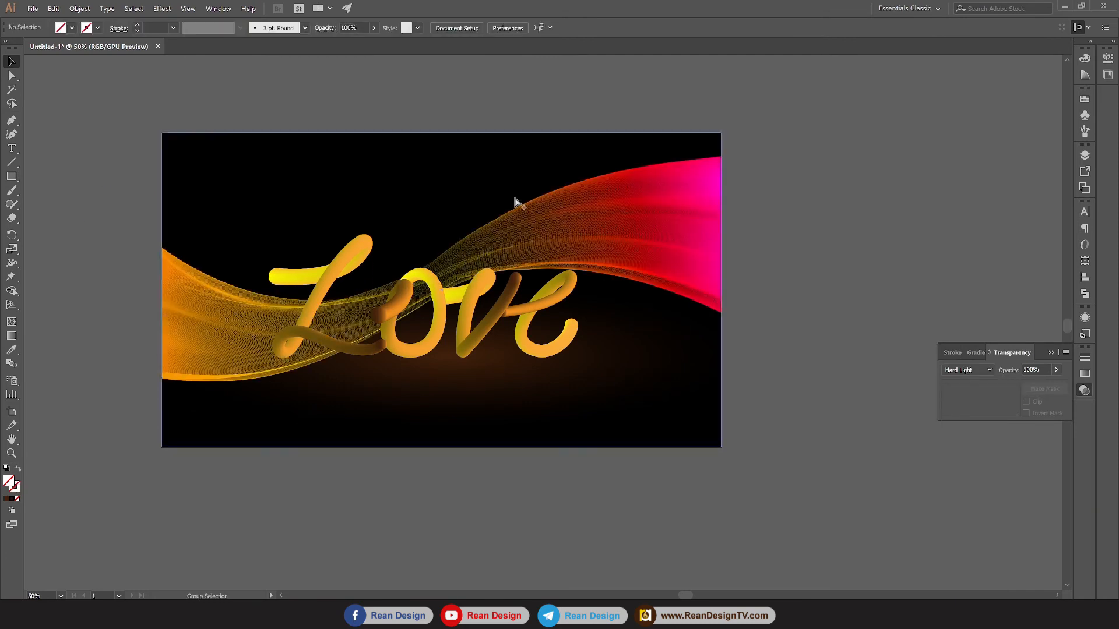
{"action": "left_click", "coordinate": [577, 219]}
{"action": "left_click", "coordinate": [1058, 371]}
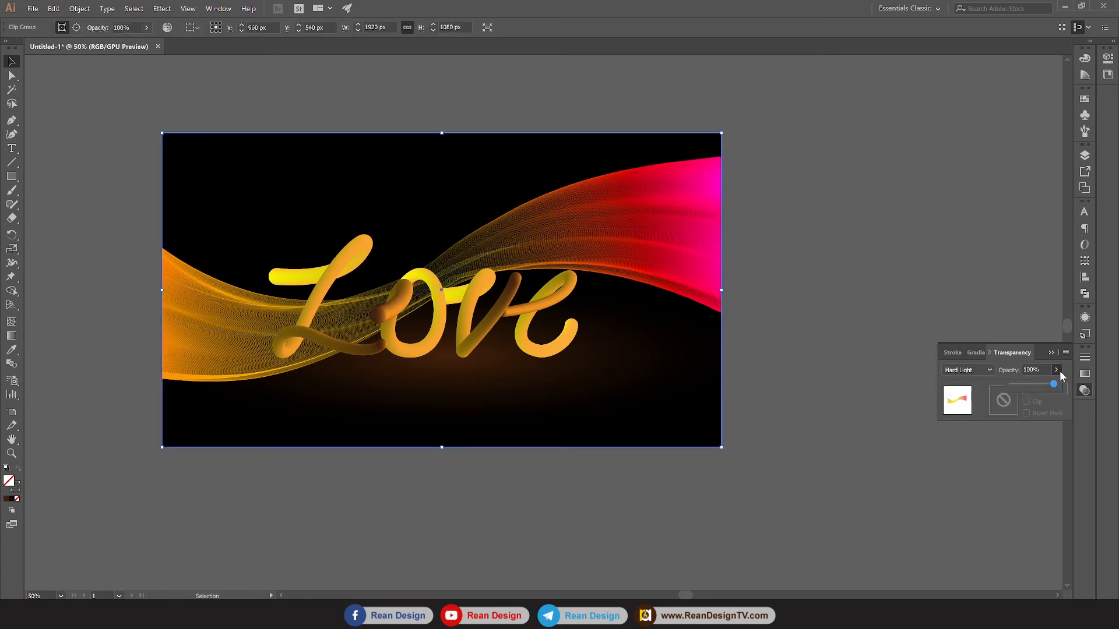
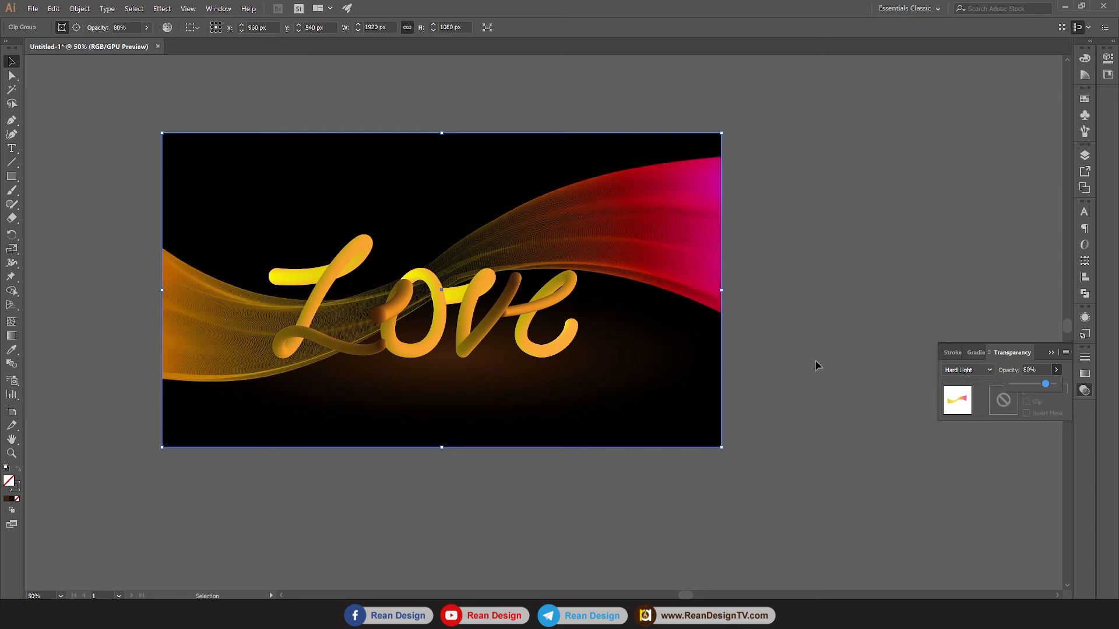
{"action": "key", "text": "Return"}
{"action": "scroll", "coordinate": [219, 407], "scroll_direction": "up", "scroll_amount": 5}
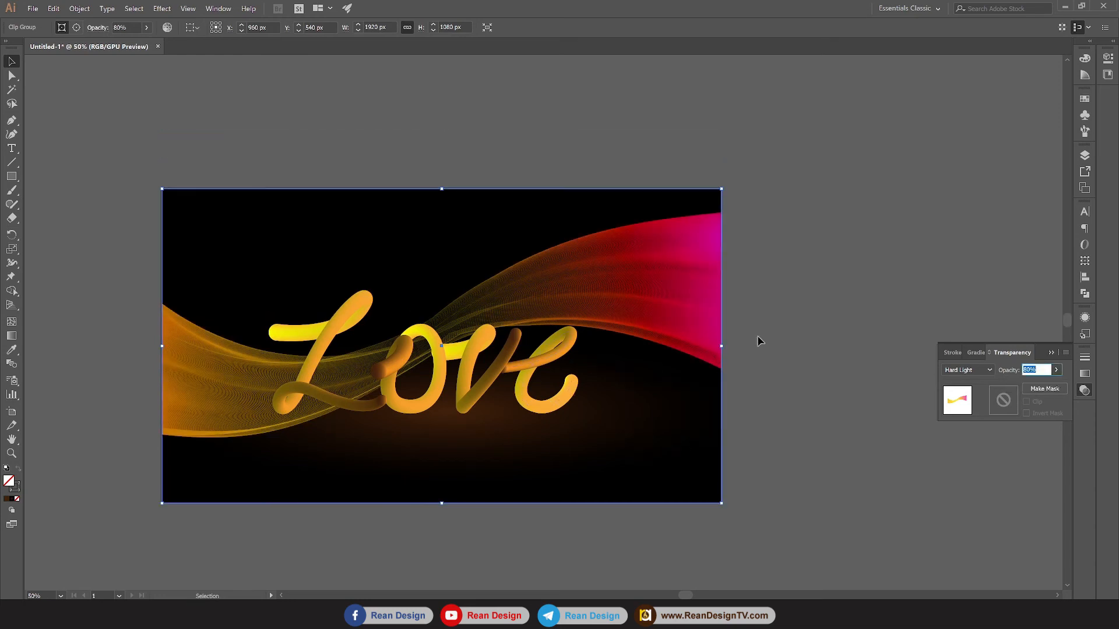
Select the four blended letters of the word Love and group them
{"action": "left_click_drag", "start_coordinate": [779, 295], "coordinate": [812, 285]}
{"action": "left_click", "coordinate": [584, 359]}
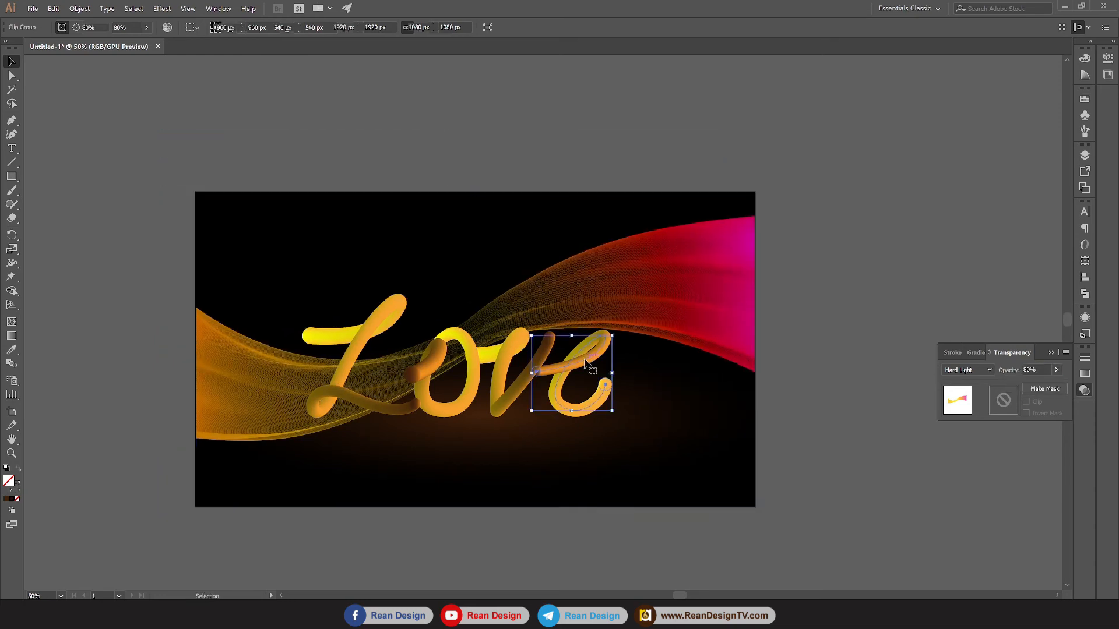
{"action": "left_click", "coordinate": [518, 352], "text": "shift"}
{"action": "left_click", "coordinate": [448, 341], "text": "shift"}
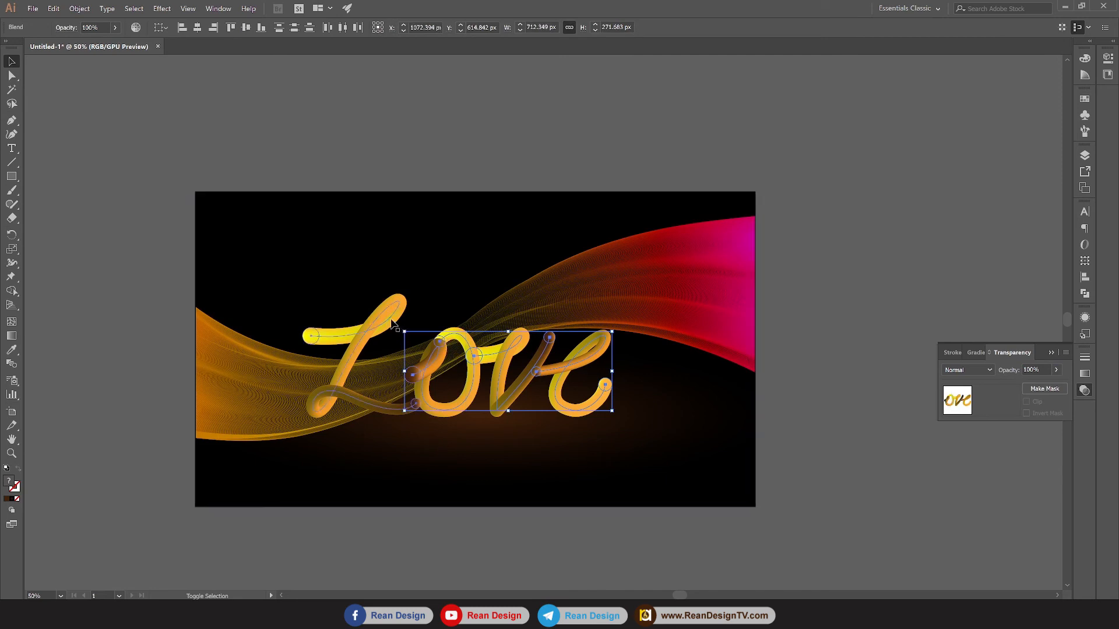
{"action": "left_click", "coordinate": [396, 320], "text": "shift"}
{"action": "right_click", "coordinate": [395, 323]}
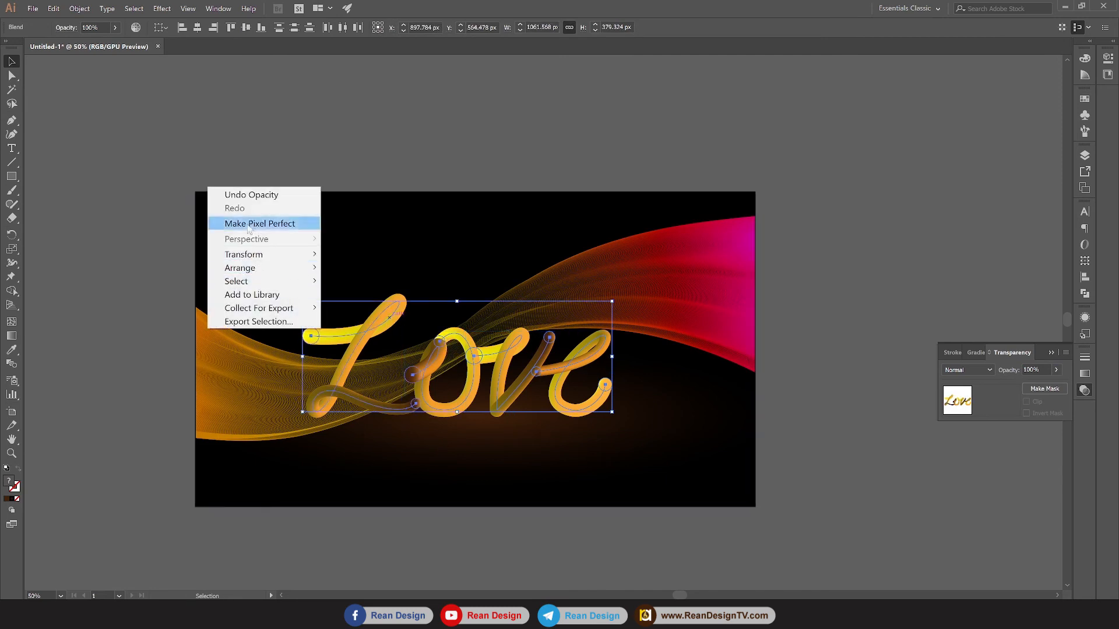
{"action": "left_click", "coordinate": [80, 9]}
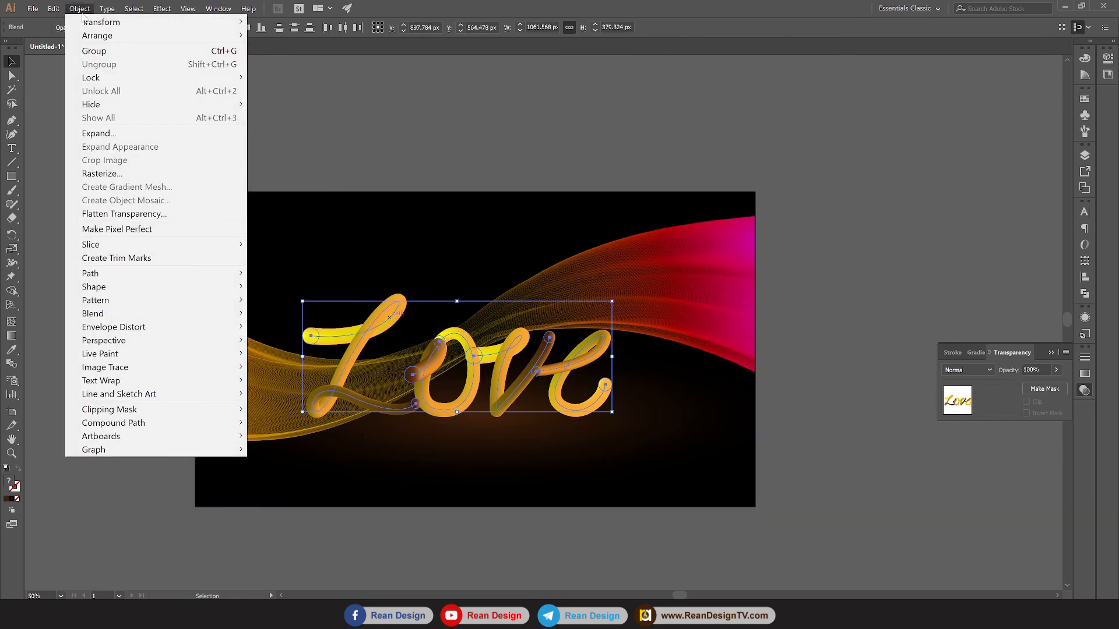
{"action": "left_click", "coordinate": [97, 56]}
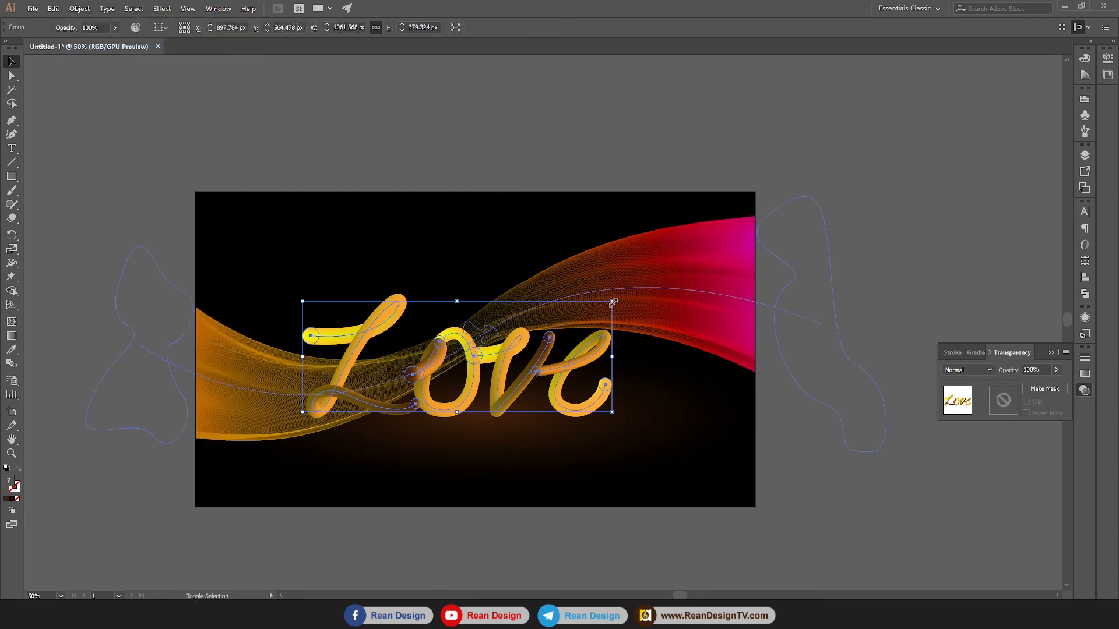
Scale the Love group from its centre to about 1388 × 496 px, shift it slightly upward and deselect it
{"action": "left_click_drag", "start_coordinate": [612, 302], "coordinate": [658, 275]}
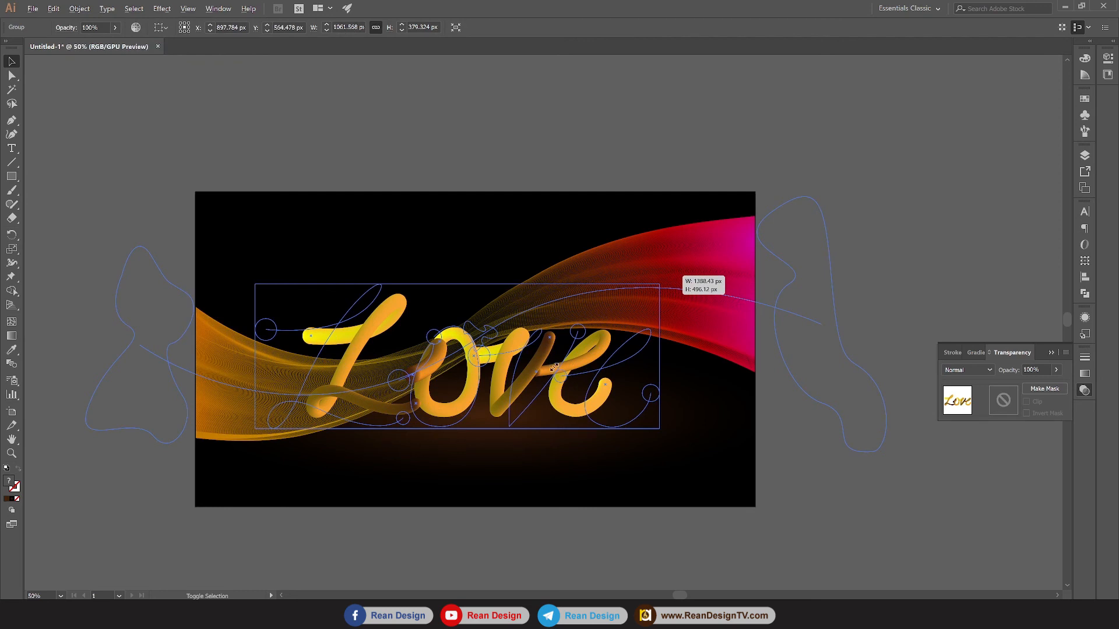
{"action": "left_click_drag", "start_coordinate": [558, 381], "coordinate": [564, 357]}
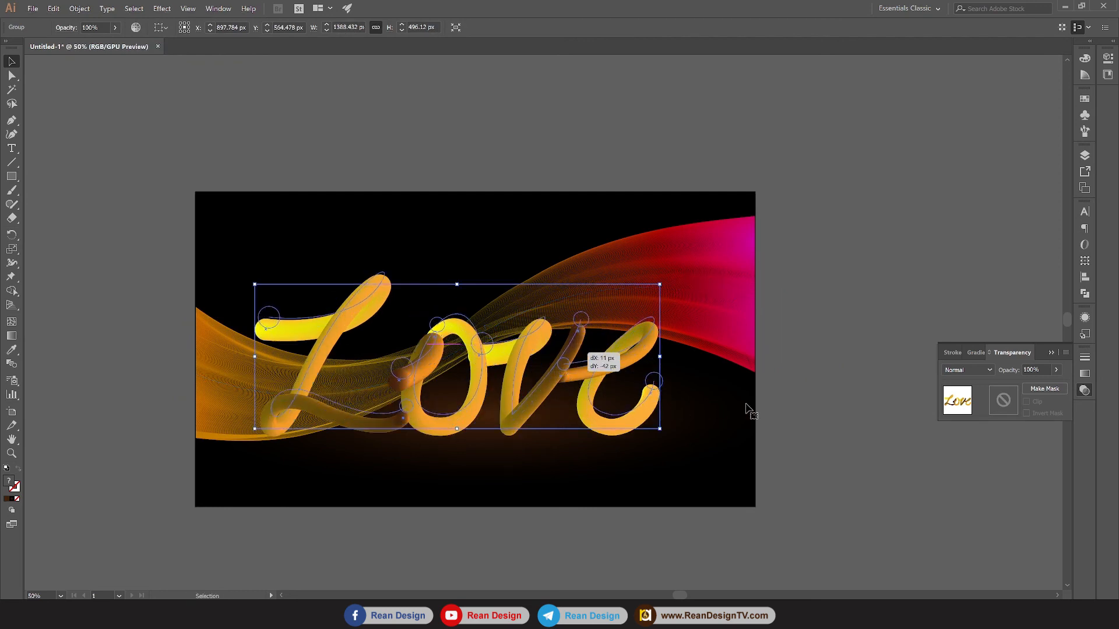
{"action": "left_click_drag", "start_coordinate": [747, 408], "coordinate": [808, 403]}
{"action": "key", "text": "ctrl+shift+a"}
{"action": "scroll", "coordinate": [806, 432], "scroll_direction": "down", "scroll_amount": 2}
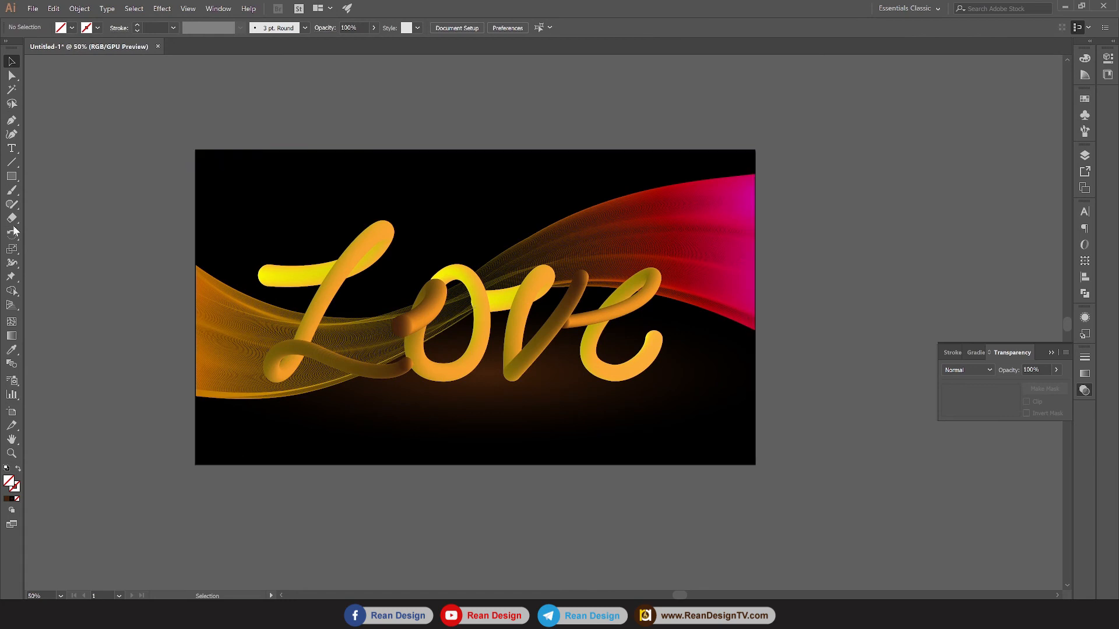
Draw a 210 px circle across the artboard's upper edge above the L and fill it with the white-to-black gradient swatch
{"action": "left_click", "coordinate": [12, 176]}
{"action": "left_click_drag", "start_coordinate": [15, 178], "coordinate": [56, 198]}
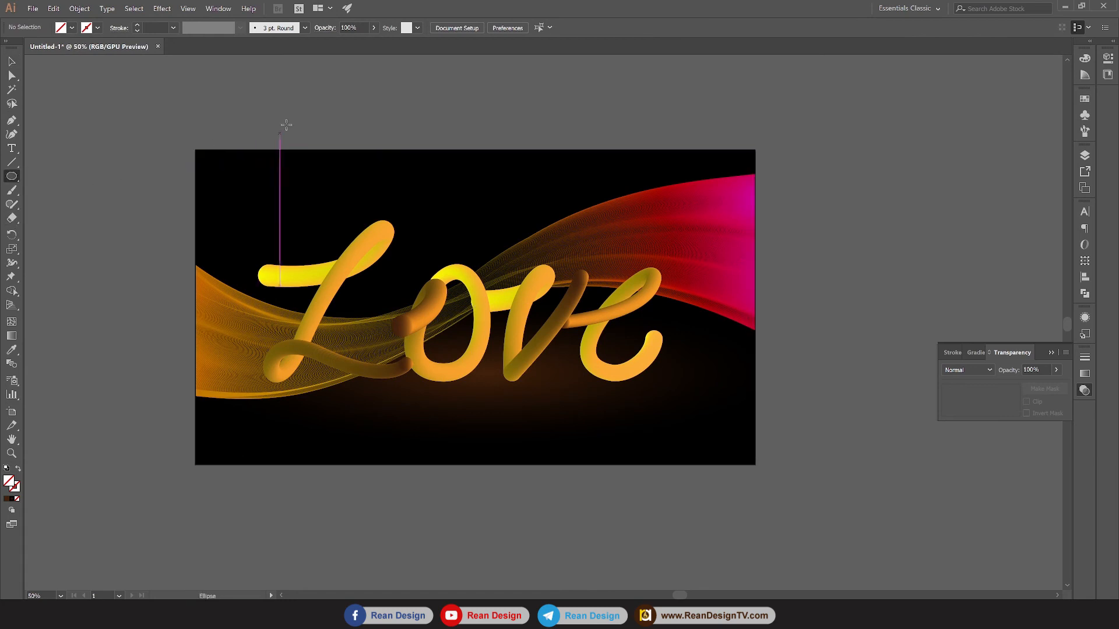
{"action": "left_click_drag", "start_coordinate": [288, 117], "coordinate": [350, 178]}
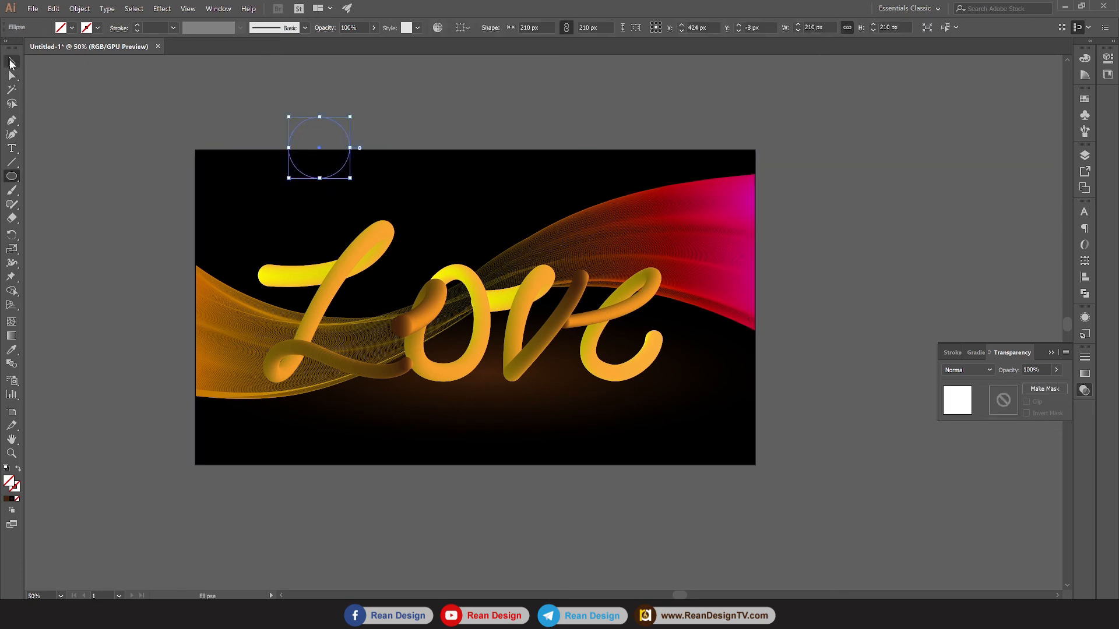
{"action": "left_click", "coordinate": [11, 61]}
{"action": "left_click", "coordinate": [72, 28]}
{"action": "left_click", "coordinate": [7, 72]}
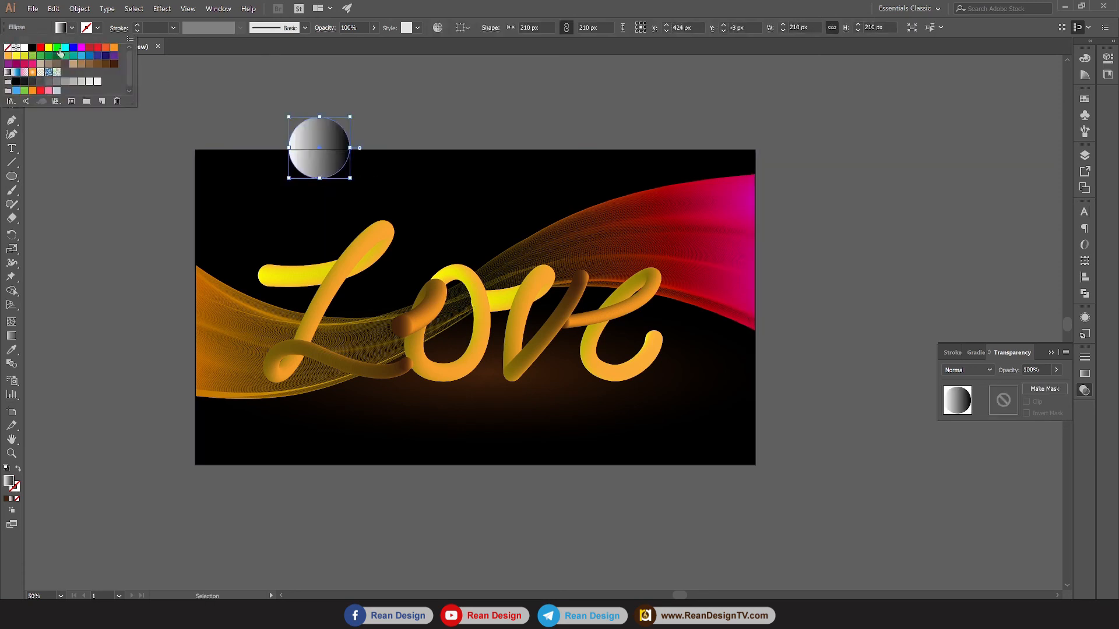
{"action": "left_click", "coordinate": [197, 90]}
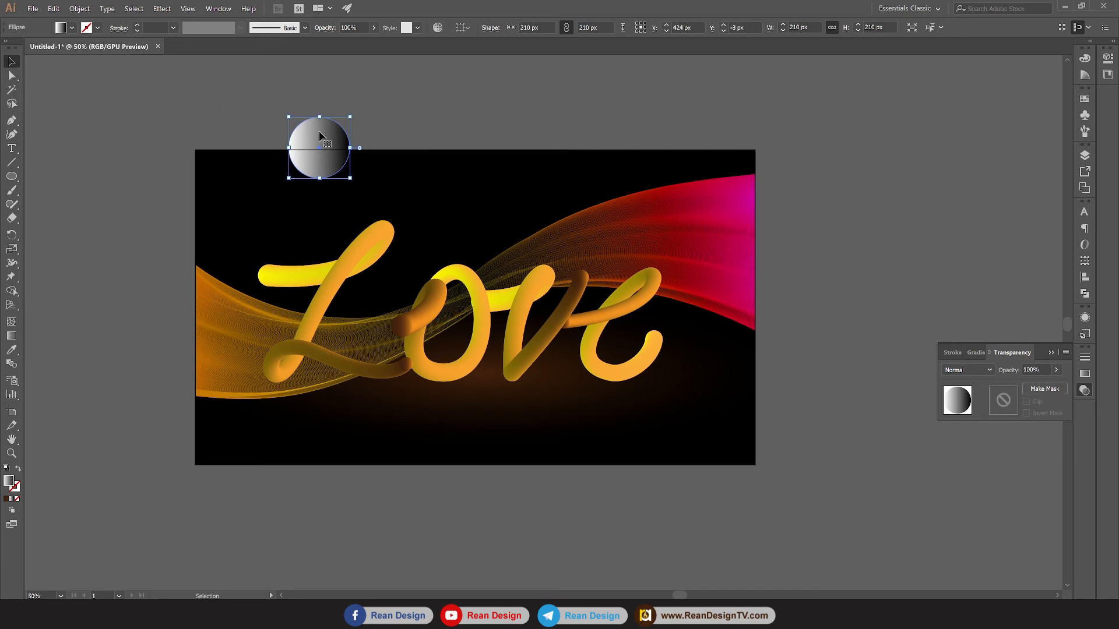
Make the circle's gradient radial and swap its stops, with black at the centre and white at the 100% location
{"action": "left_click", "coordinate": [1085, 373]}
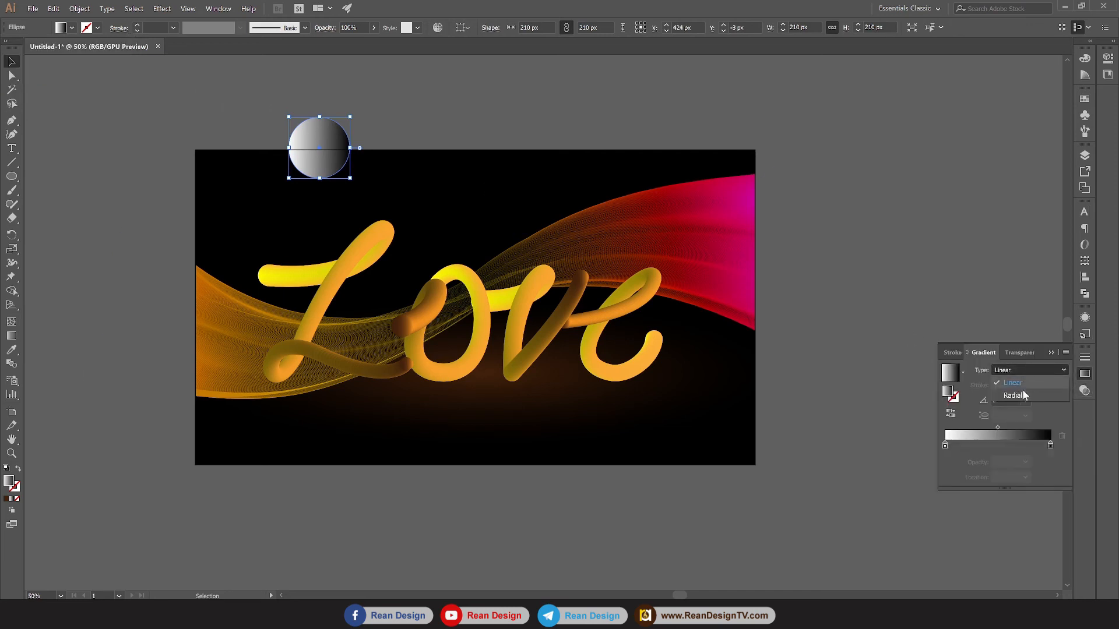
{"action": "left_click", "coordinate": [1023, 396]}
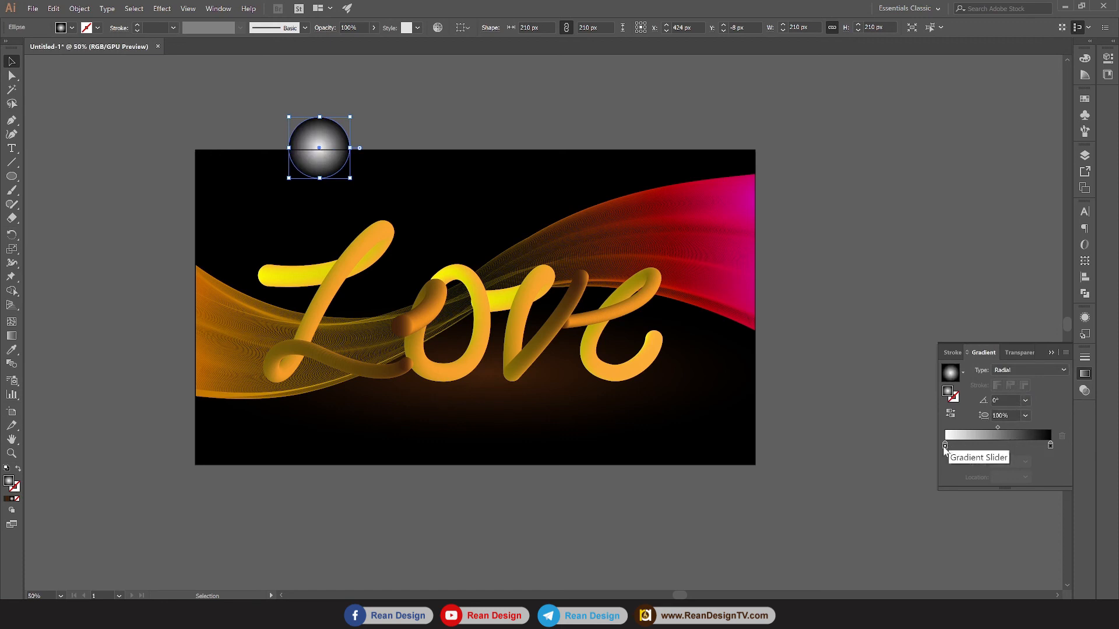
{"action": "mouse_move", "coordinate": [945, 446]}
{"action": "left_mouse_down"}
{"action": "mouse_move", "coordinate": [1031, 446]}
{"action": "mouse_move", "coordinate": [936, 446]}
{"action": "left_mouse_up"}
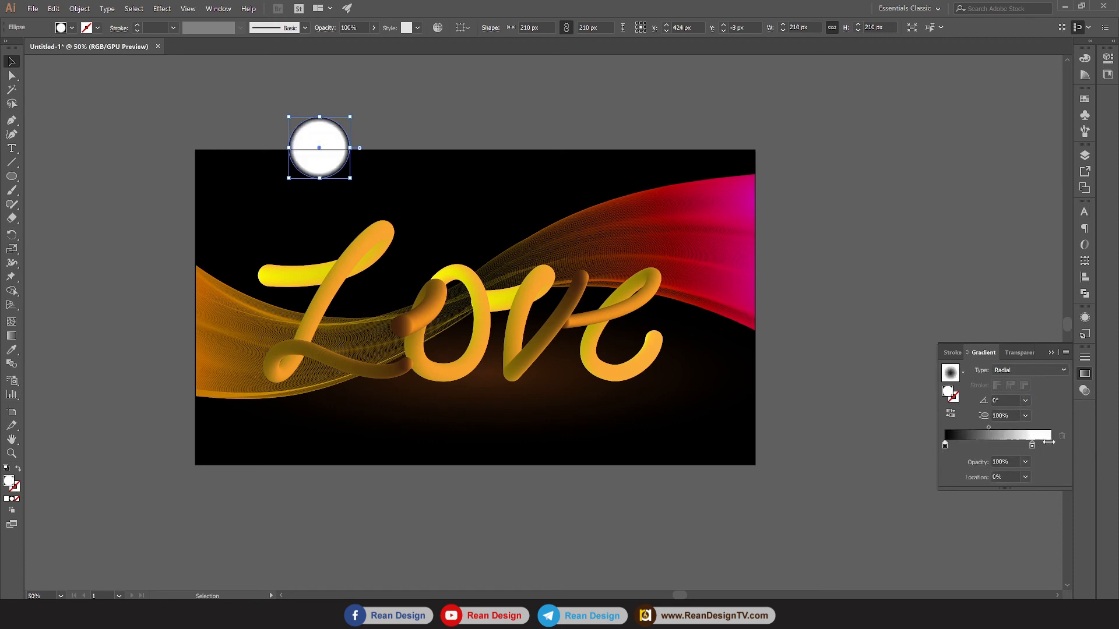
{"action": "left_click_drag", "start_coordinate": [1032, 446], "coordinate": [1074, 446]}
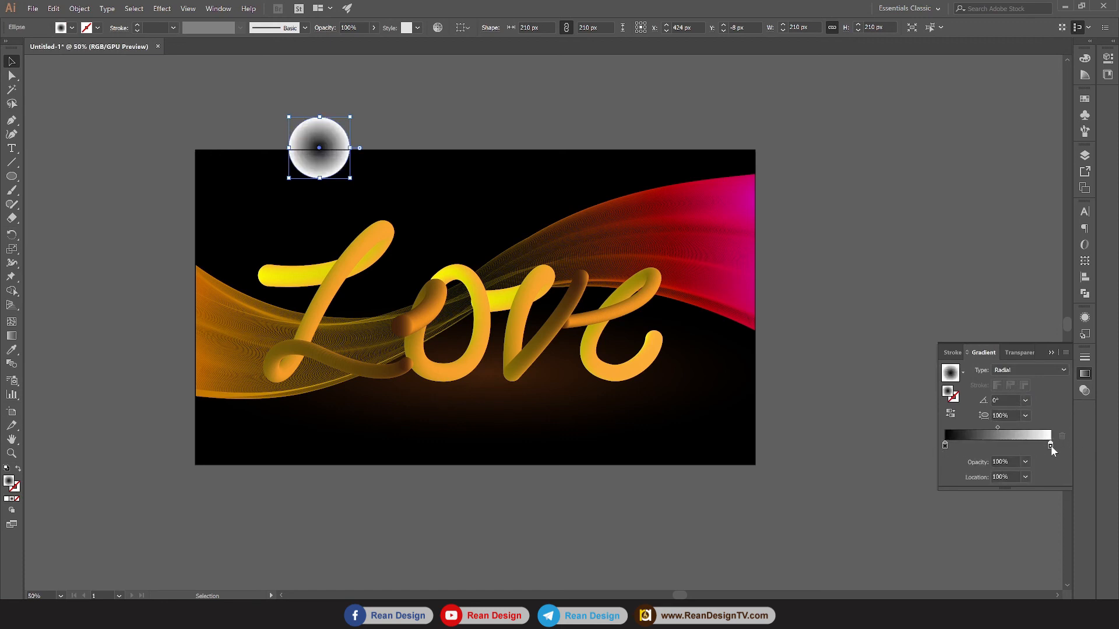
Set the outer gradient stop to black with 0% opacity and move the gradient midpoint to about 33.5%
{"action": "left_click", "coordinate": [1024, 462]}
{"action": "left_click", "coordinate": [1038, 322]}
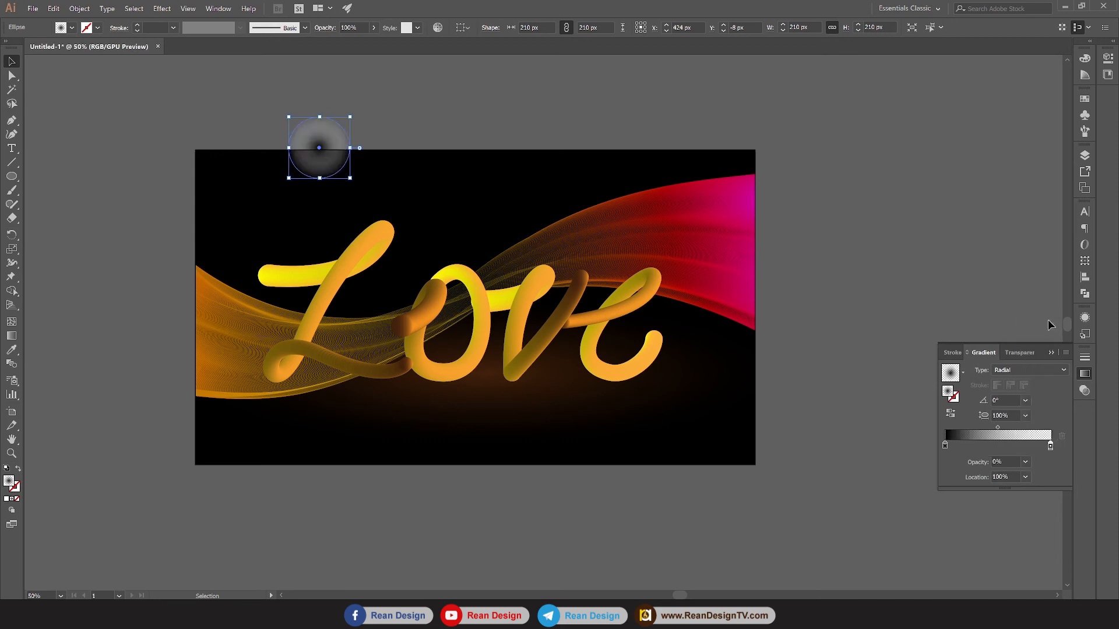
{"action": "double_click", "coordinate": [1050, 446]}
{"action": "left_click", "coordinate": [925, 483]}
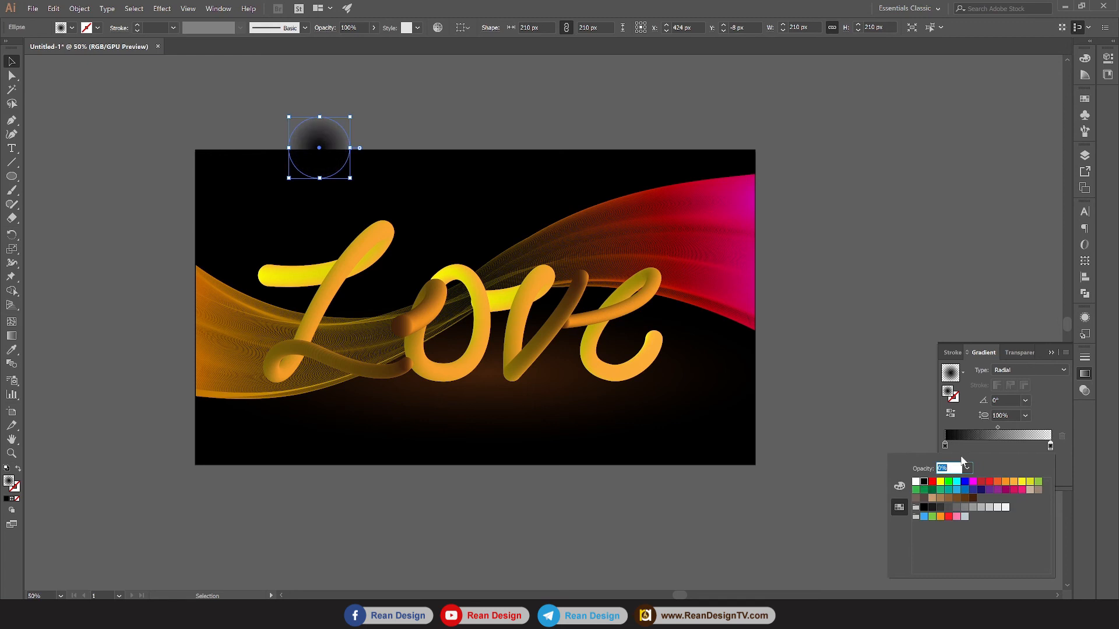
{"action": "left_click", "coordinate": [968, 449]}
{"action": "left_click_drag", "start_coordinate": [999, 432], "coordinate": [981, 429]}
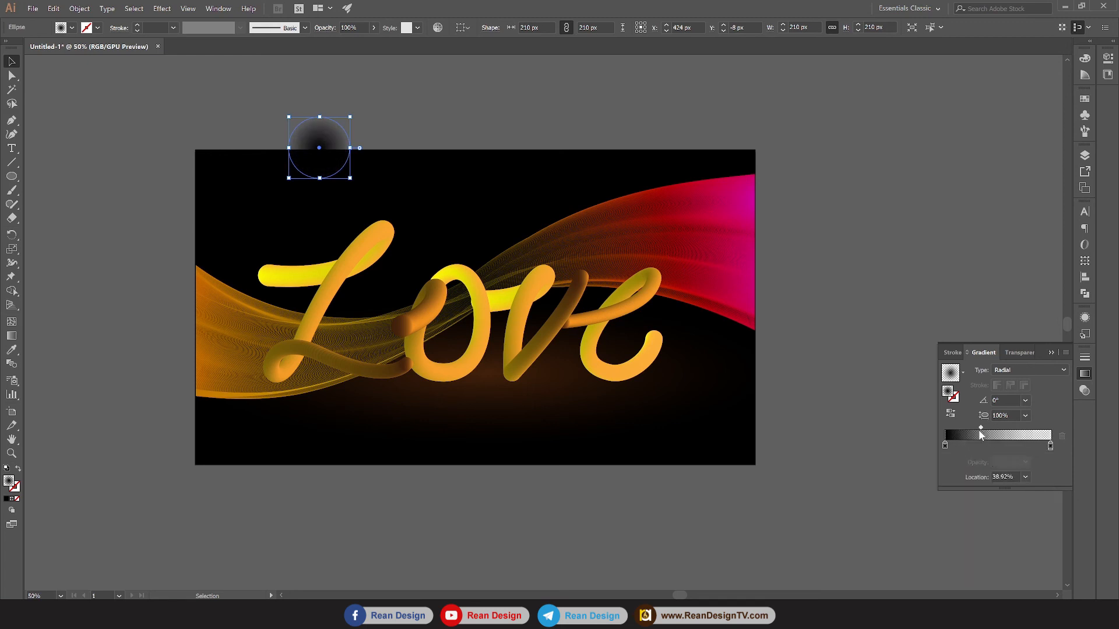
Move the gradient circle onto the junction between the L's tail and the o, and cut it to the clipboard
{"action": "left_click", "coordinate": [274, 88]}
{"action": "left_click_drag", "start_coordinate": [309, 146], "coordinate": [400, 361]}
{"action": "key", "text": "ctrl+equal"}
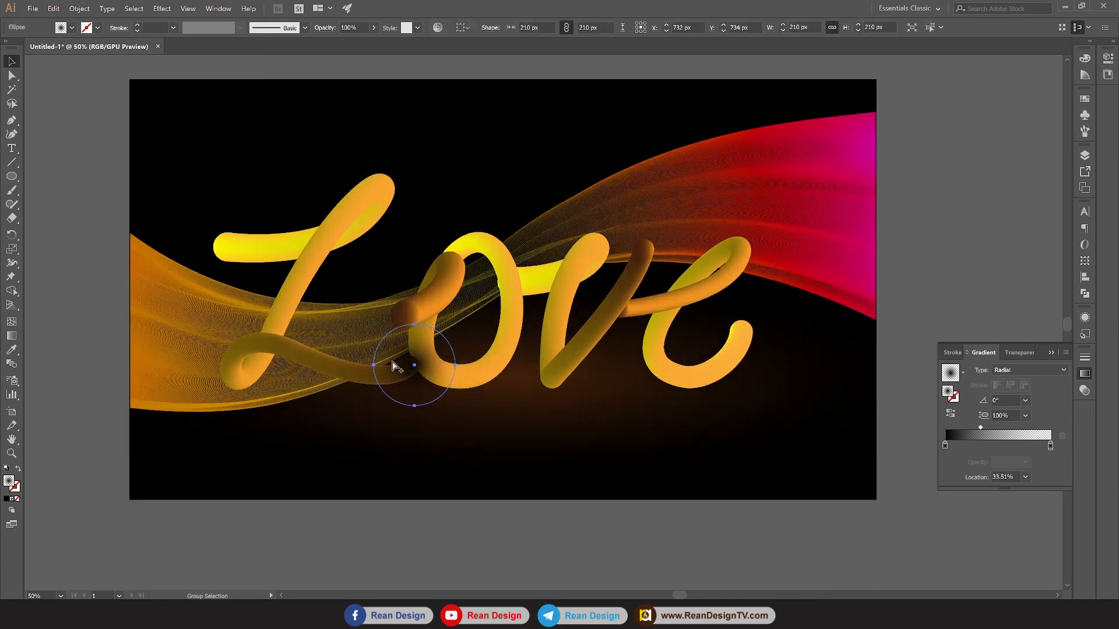
{"action": "scroll", "coordinate": [399, 369], "scroll_direction": "up", "scroll_amount": 1}
{"action": "left_click", "coordinate": [51, 10]}
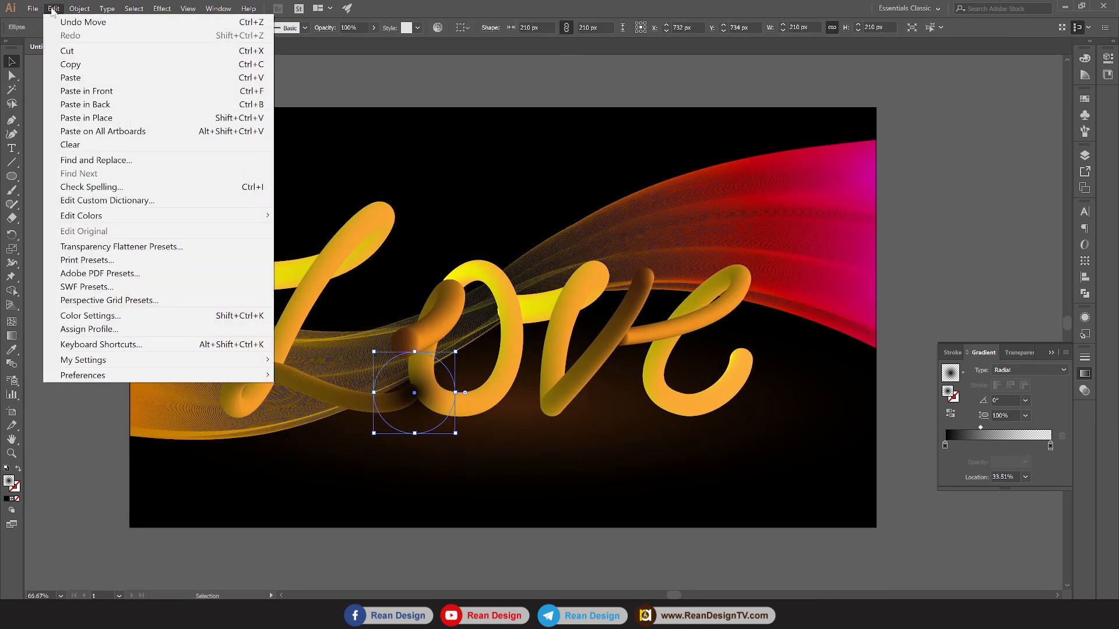
{"action": "left_click", "coordinate": [101, 50]}
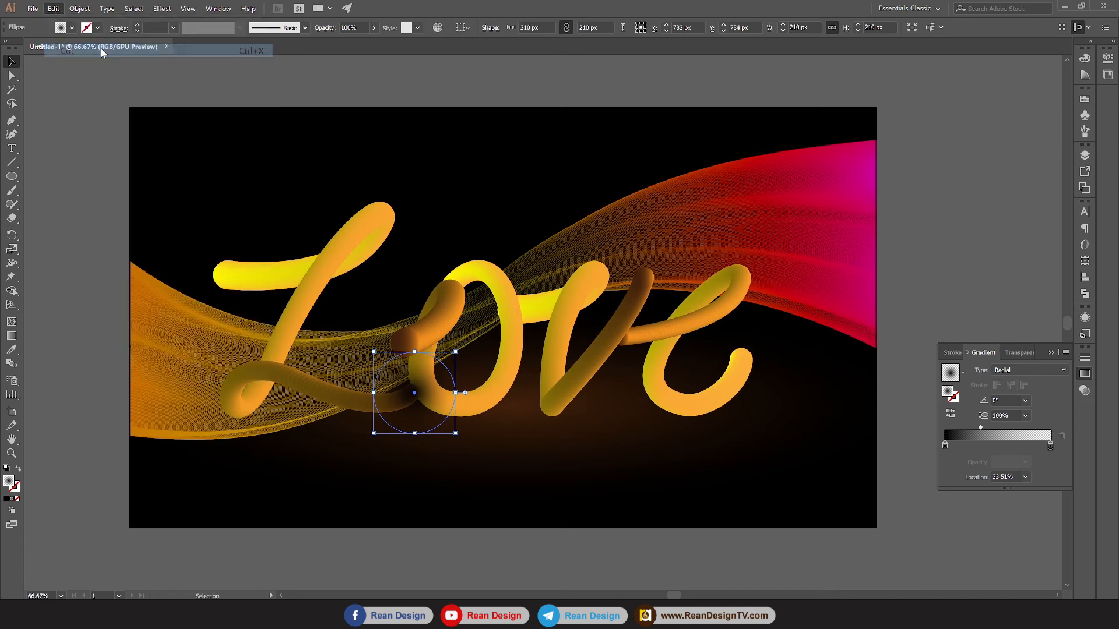
Isolate the lettering group and paste the cut gradient circle in place at the junction of the L's tail and the o
{"action": "left_click", "coordinate": [415, 341]}
{"action": "double_click", "coordinate": [415, 338]}
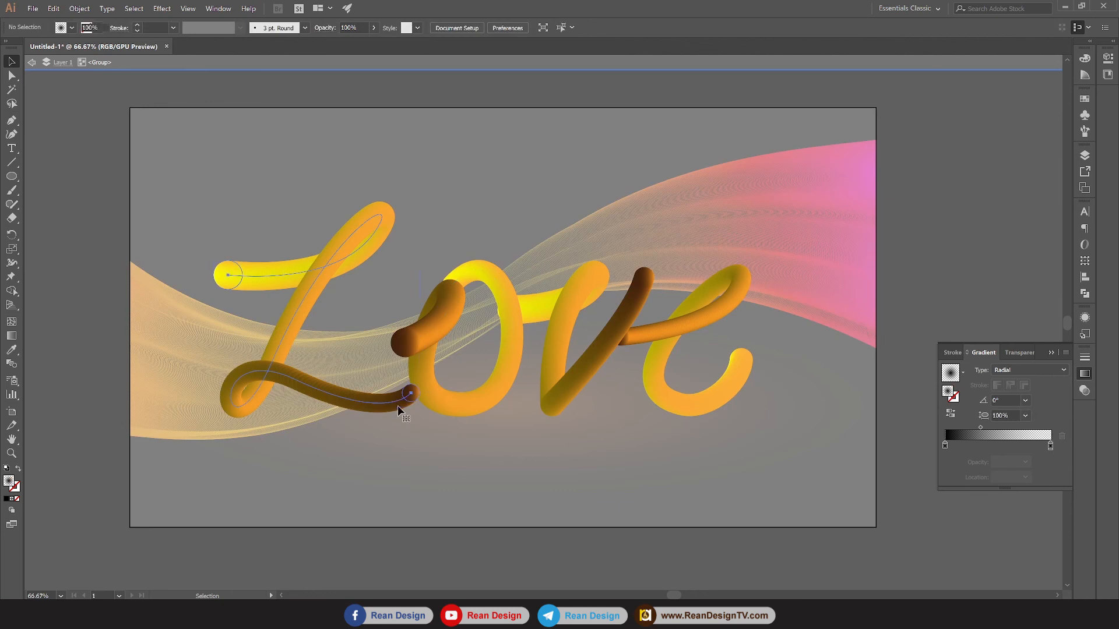
{"action": "left_click", "coordinate": [402, 398]}
{"action": "left_click", "coordinate": [54, 8]}
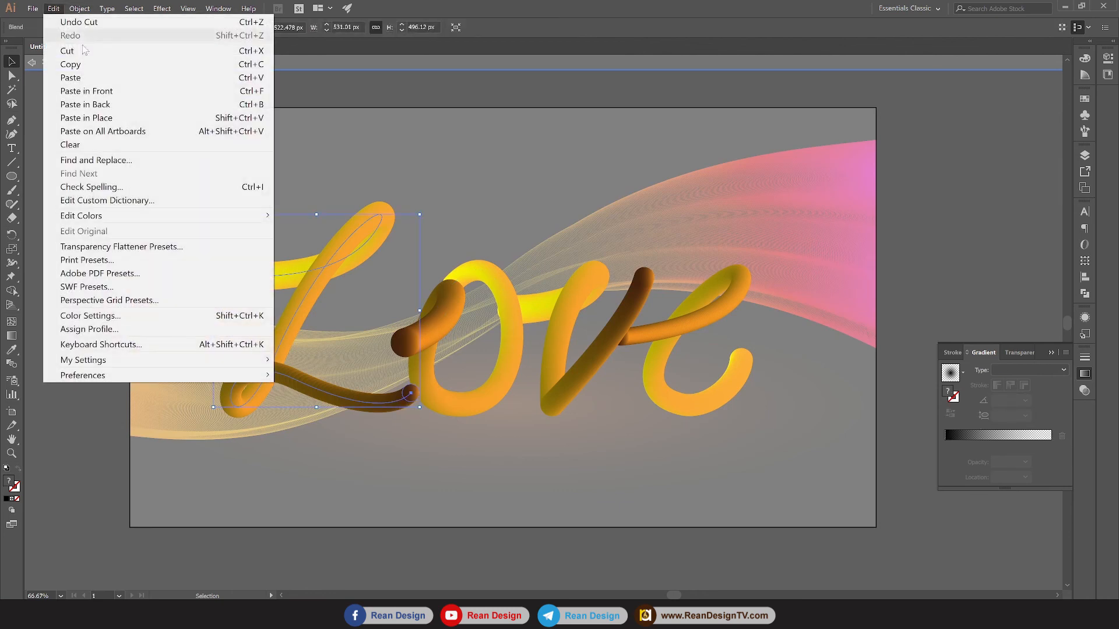
{"action": "left_click", "coordinate": [111, 119]}
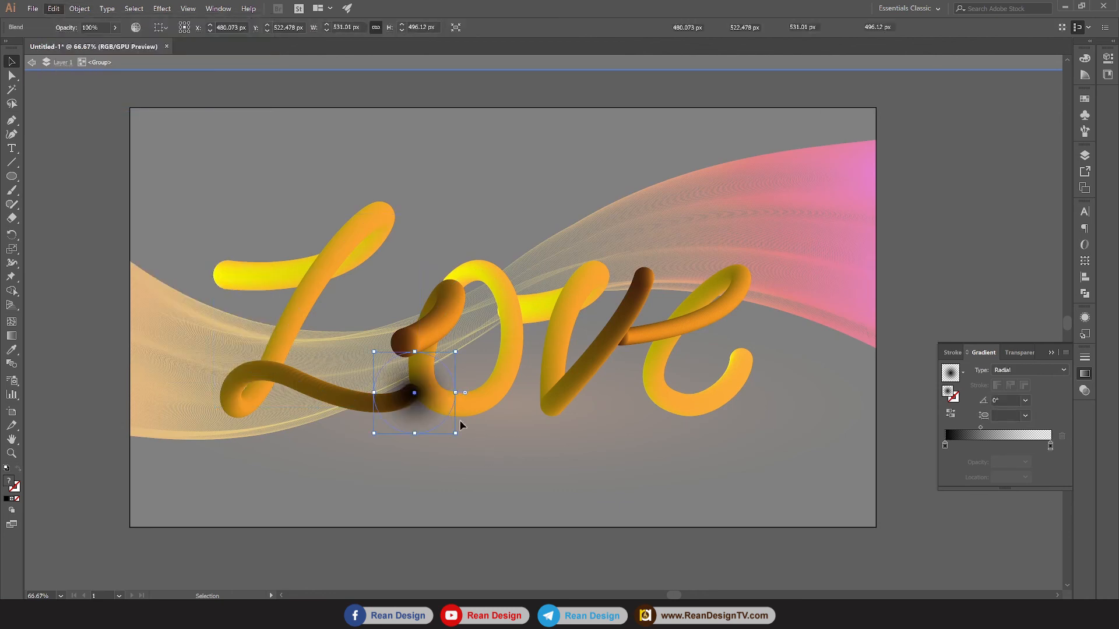
{"action": "left_click", "coordinate": [431, 496]}
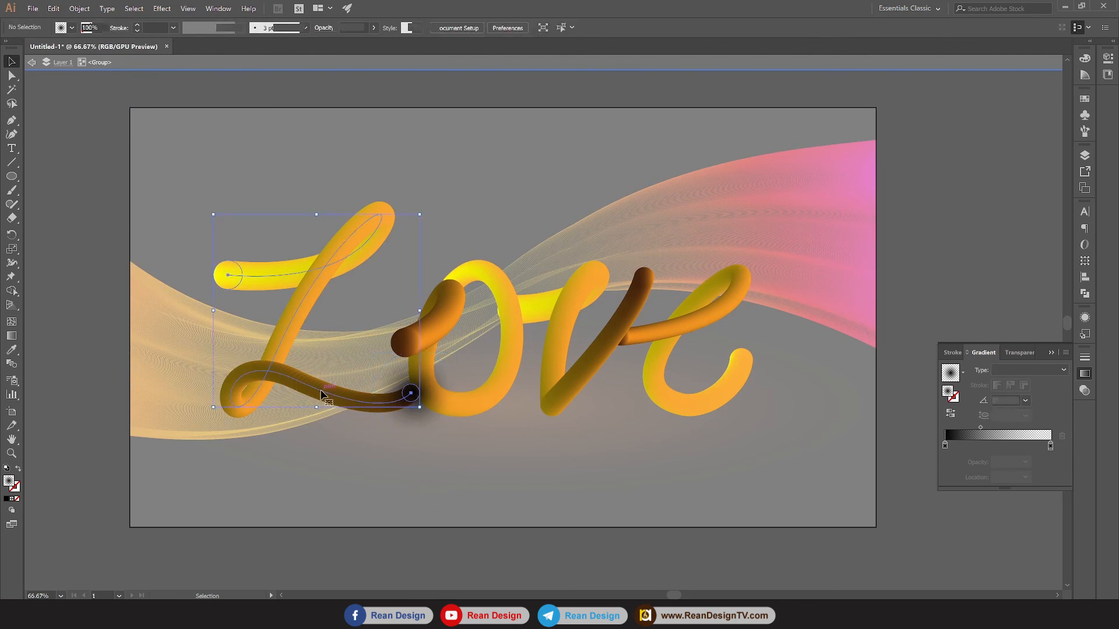
Bring the L blend to the front within the group so it covers its shadow circle
{"action": "right_click", "coordinate": [323, 391]}
{"action": "mouse_move", "coordinate": [289, 347]}
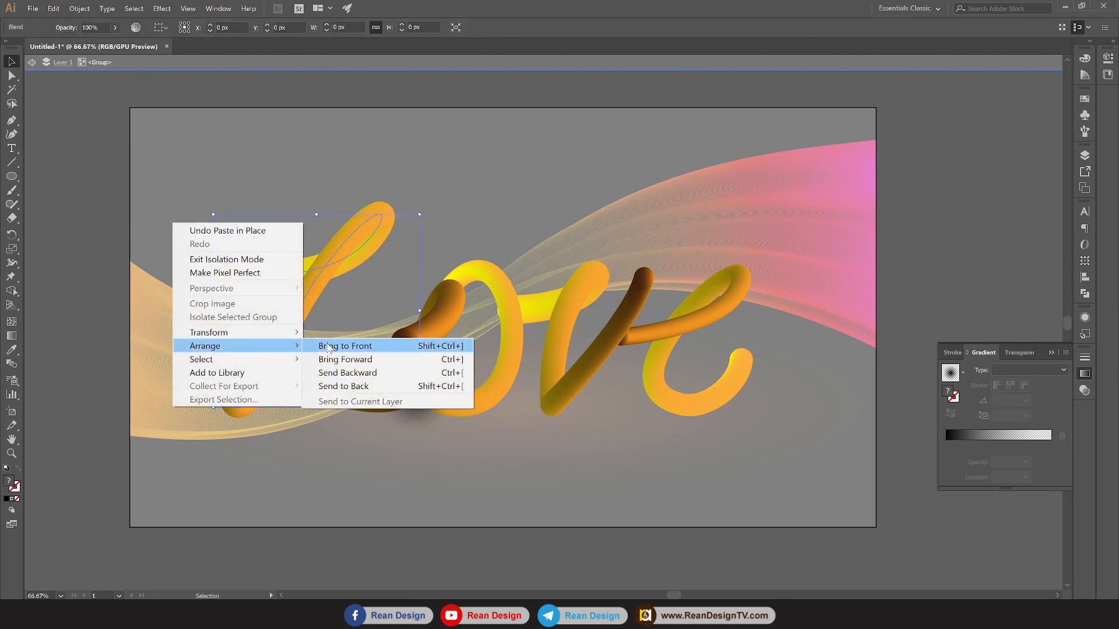
{"action": "left_click", "coordinate": [361, 347]}
Copy the shadow circle to the o–v junction, then bring the o, the L-tail shadow and the L to the front
{"action": "left_click", "coordinate": [438, 401]}
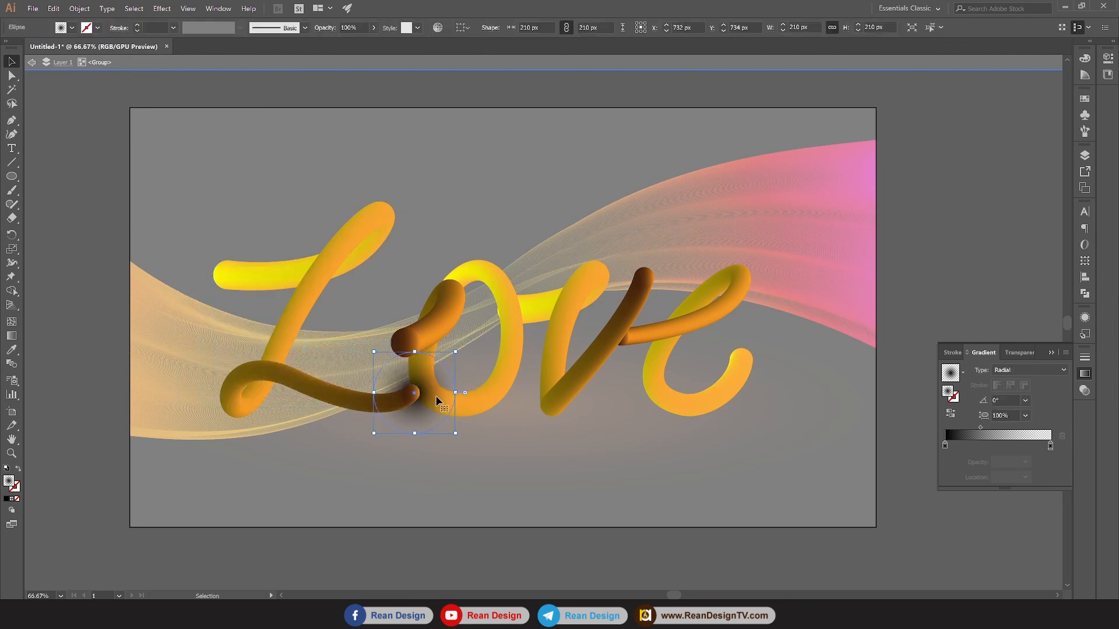
{"action": "left_click_drag", "start_coordinate": [454, 384], "coordinate": [533, 319]}
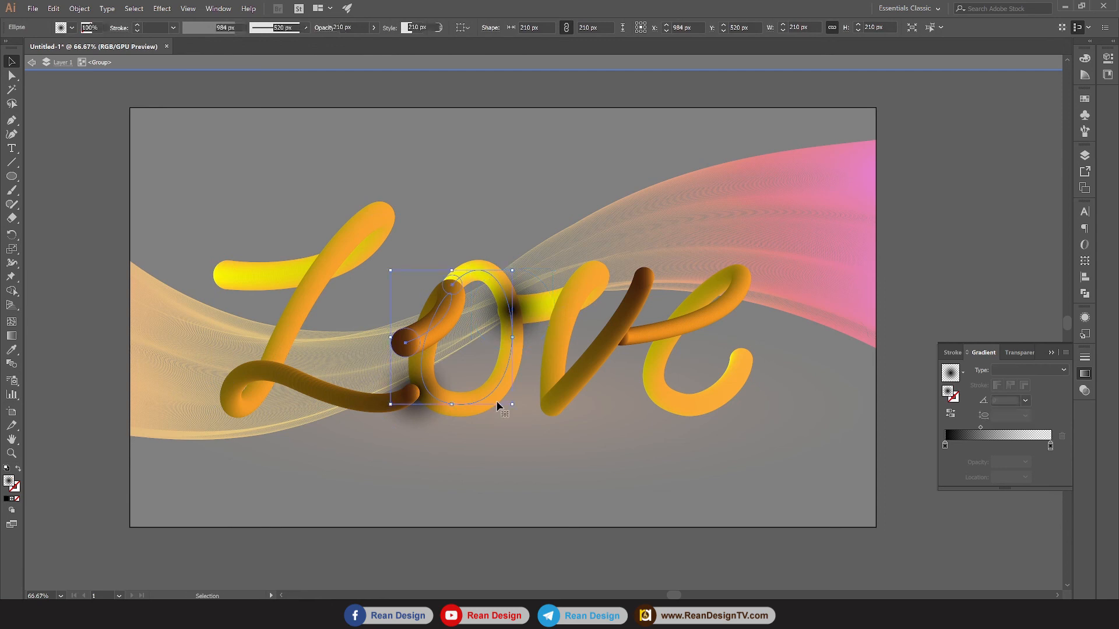
{"action": "left_click", "coordinate": [427, 404]}
{"action": "left_click", "coordinate": [403, 402], "text": "shift"}
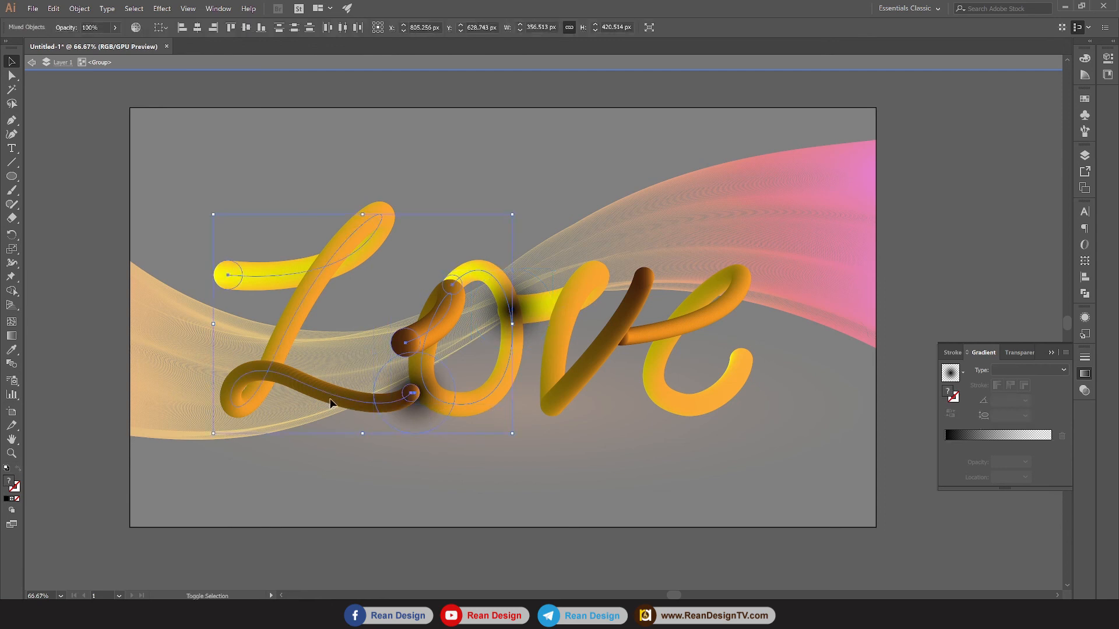
{"action": "right_click", "coordinate": [178, 228]}
{"action": "mouse_move", "coordinate": [293, 350]}
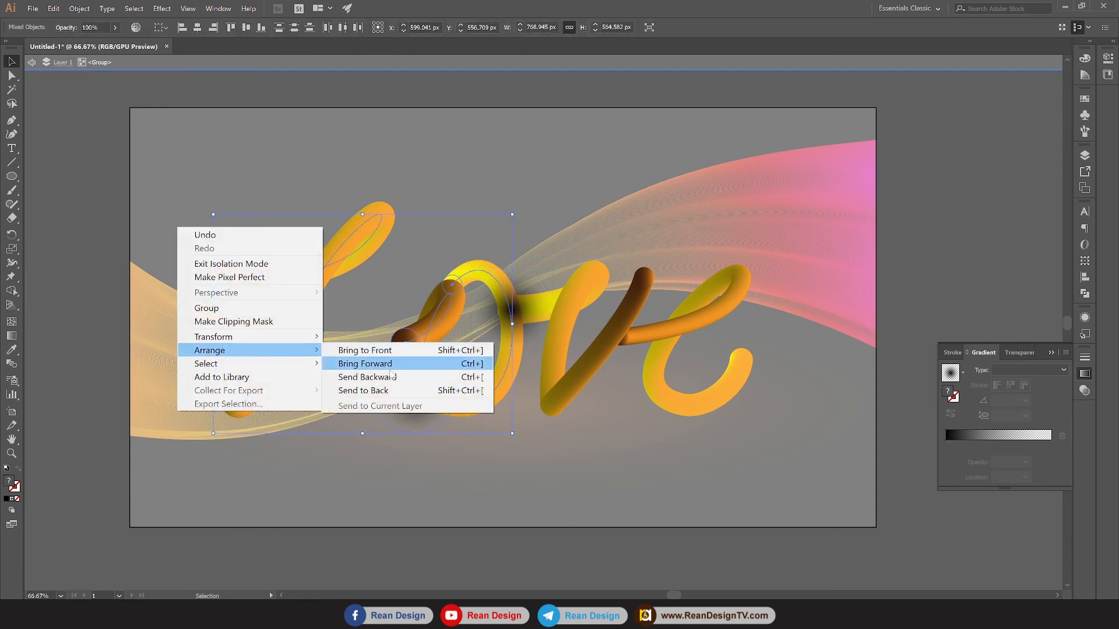
{"action": "left_click", "coordinate": [390, 350]}
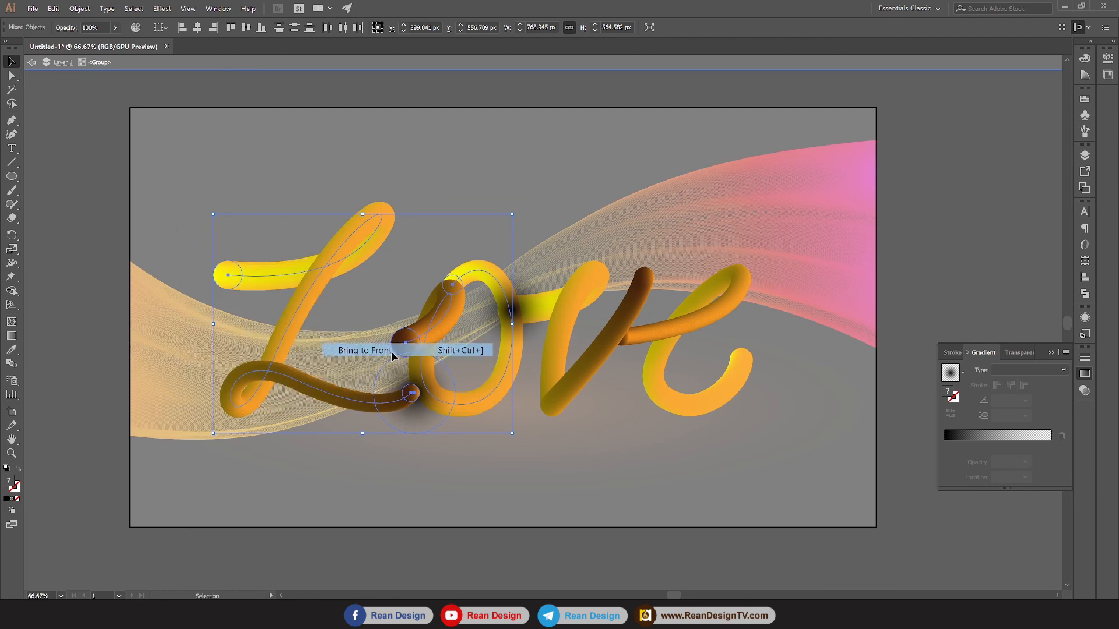
Copy the o–v shadow circle to the v–e junction, send it backward twice to sit behind the v, and exit group isolation
{"action": "left_click", "coordinate": [530, 318]}
{"action": "left_click_drag", "start_coordinate": [532, 315], "coordinate": [641, 341]}
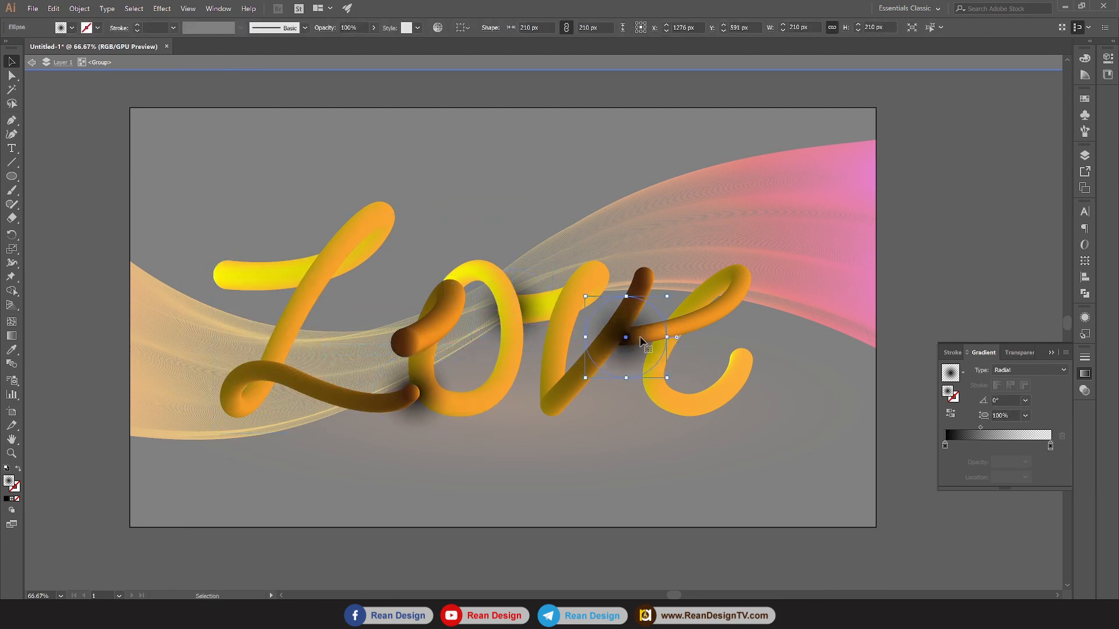
{"action": "right_click", "coordinate": [635, 348]}
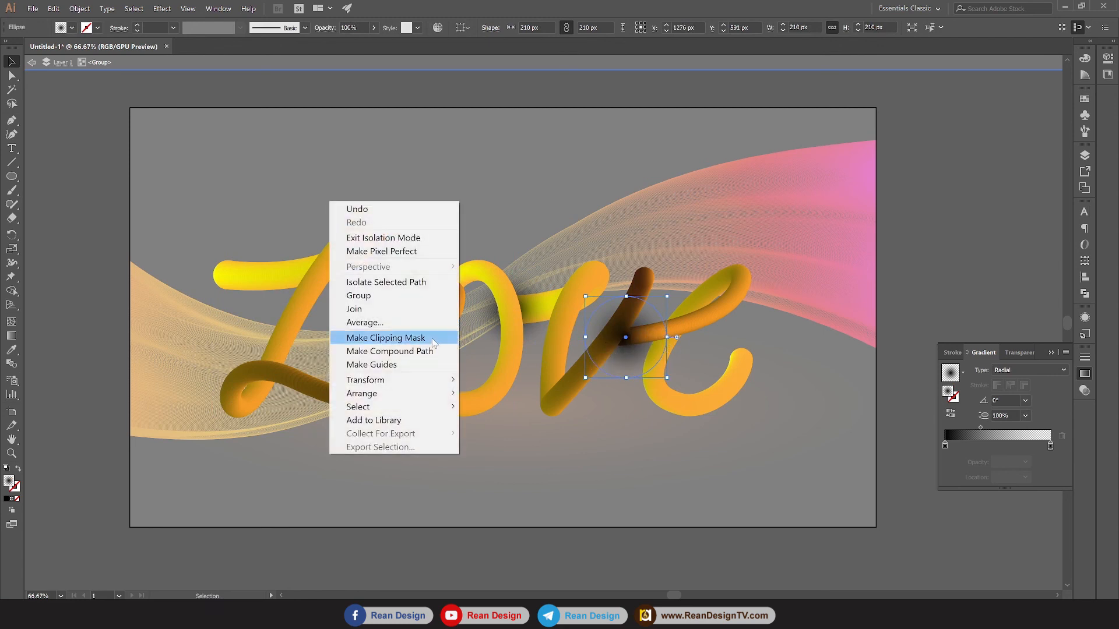
{"action": "mouse_move", "coordinate": [439, 395]}
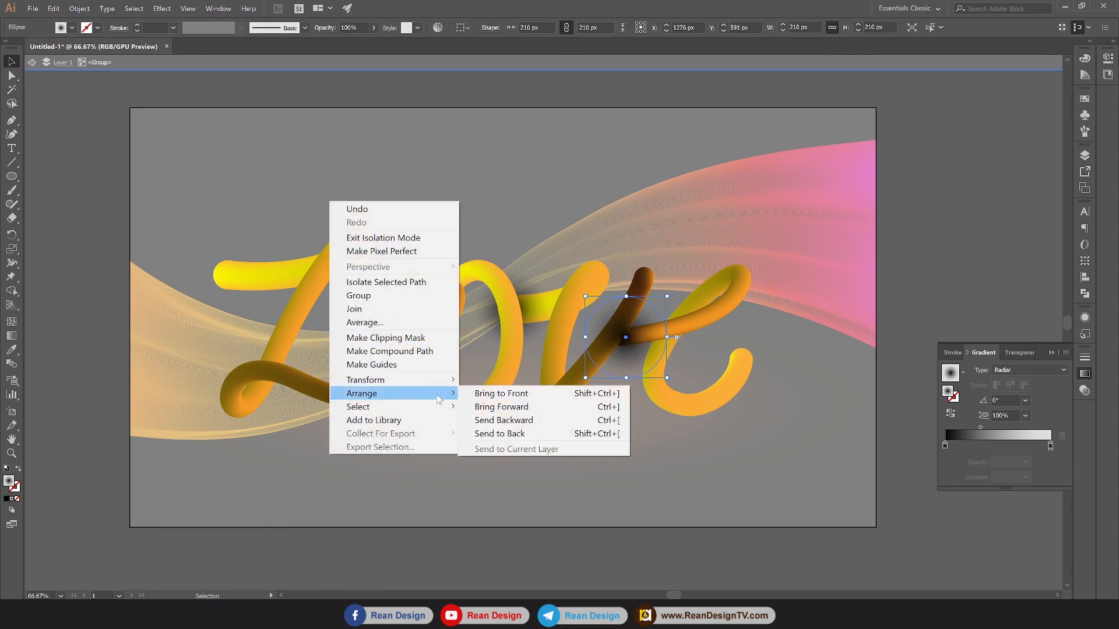
{"action": "left_click", "coordinate": [526, 421]}
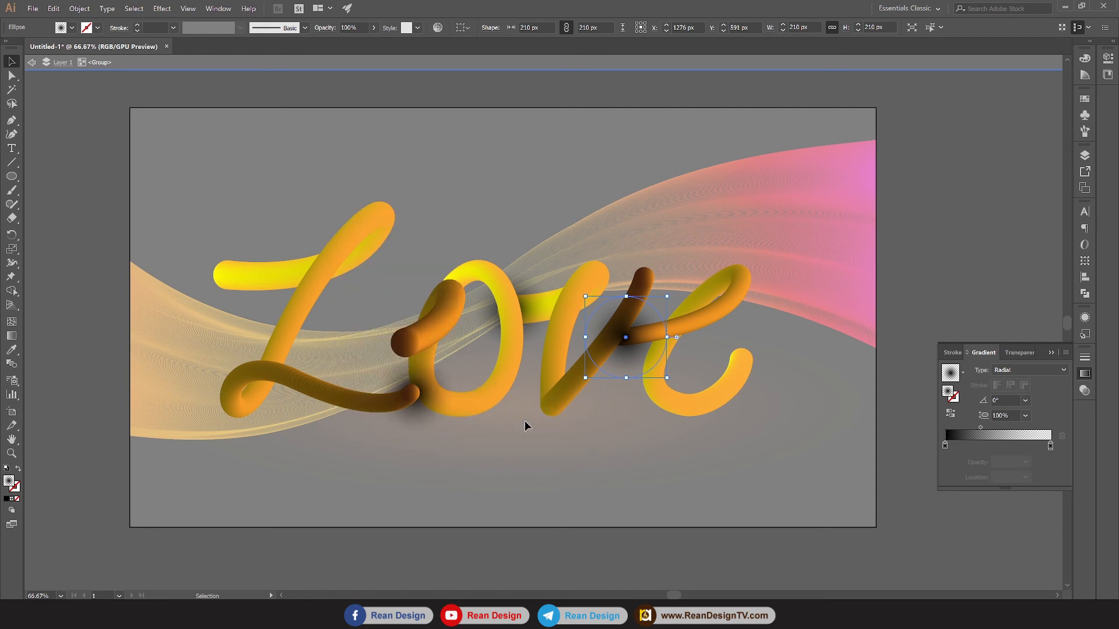
{"action": "right_click", "coordinate": [608, 360]}
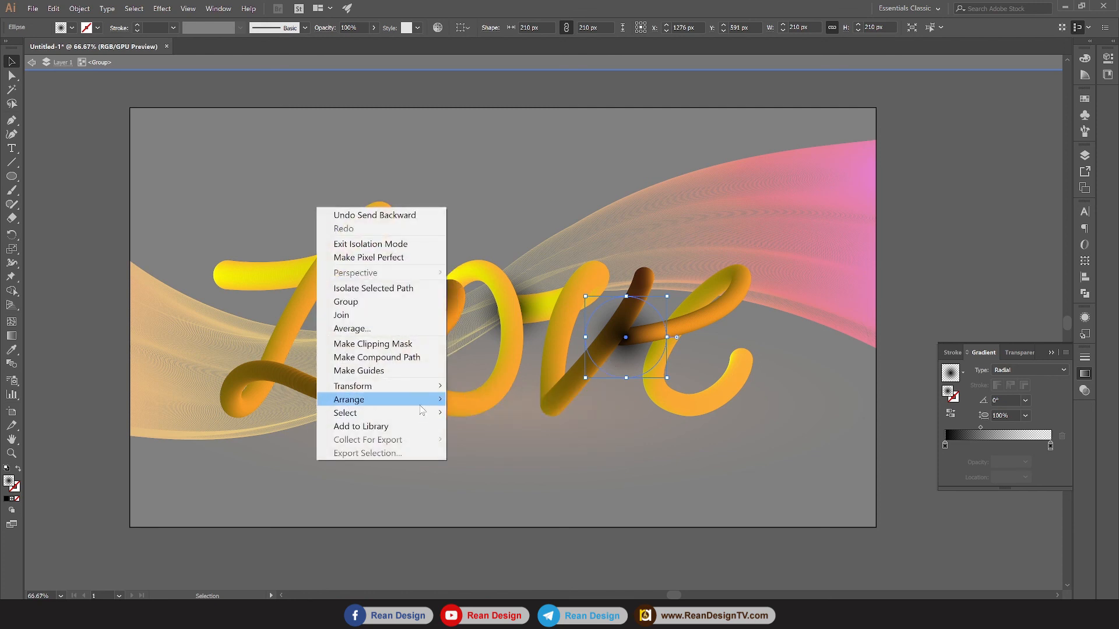
{"action": "mouse_move", "coordinate": [443, 407]}
{"action": "left_click", "coordinate": [513, 426]}
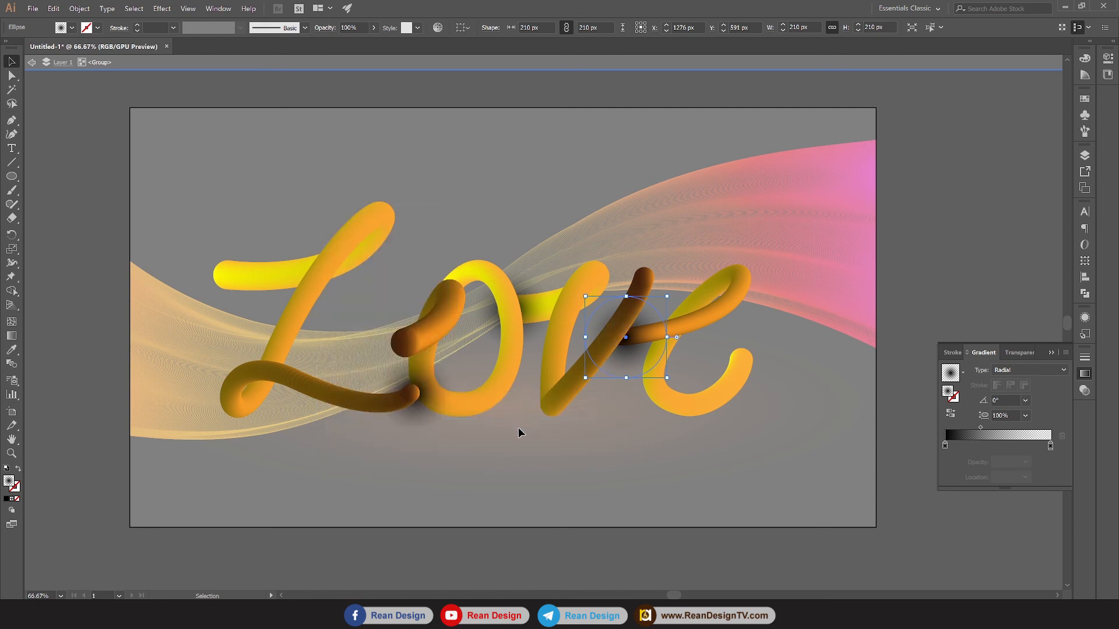
{"action": "left_click", "coordinate": [641, 453]}
{"action": "scroll", "coordinate": [575, 456], "scroll_direction": "down", "scroll_amount": 3}
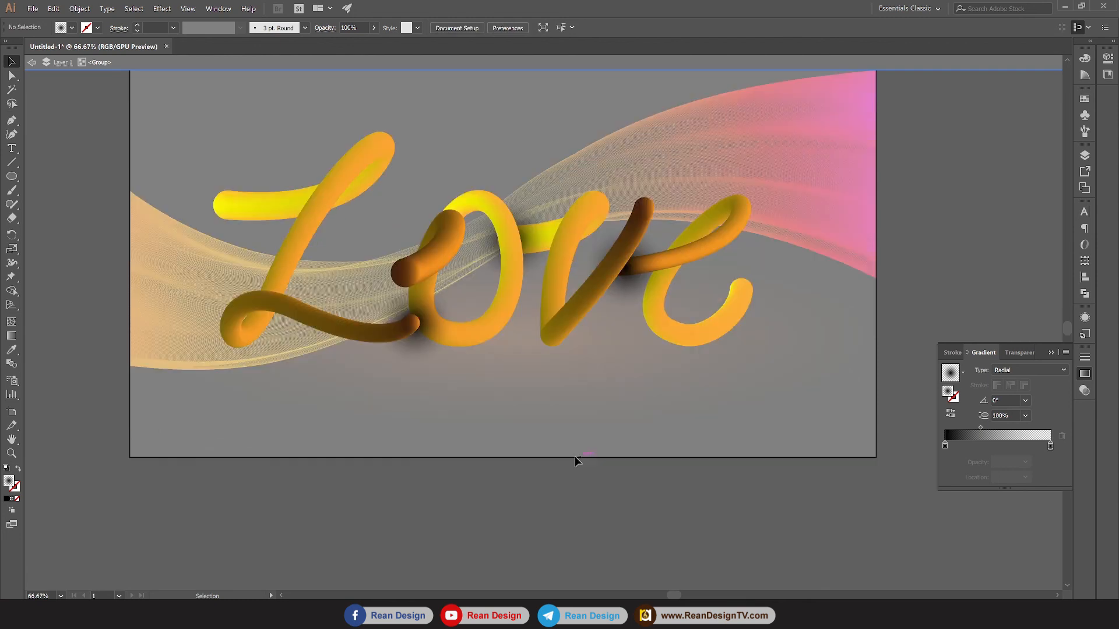
{"action": "double_click", "coordinate": [488, 507]}
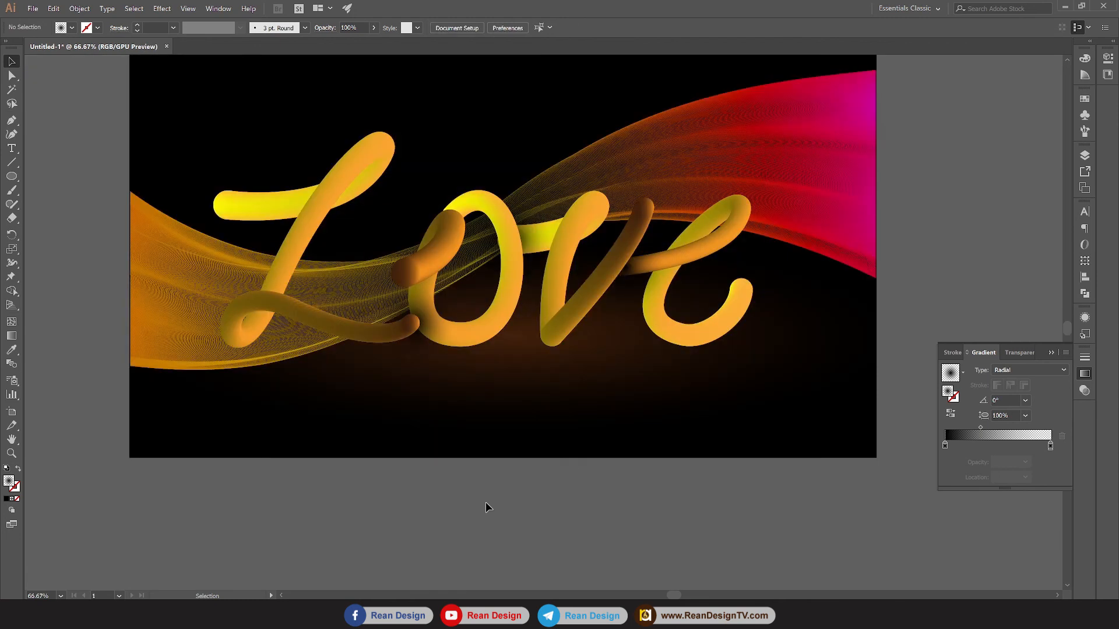
{"action": "scroll", "coordinate": [623, 307], "scroll_direction": "up", "scroll_amount": 4}
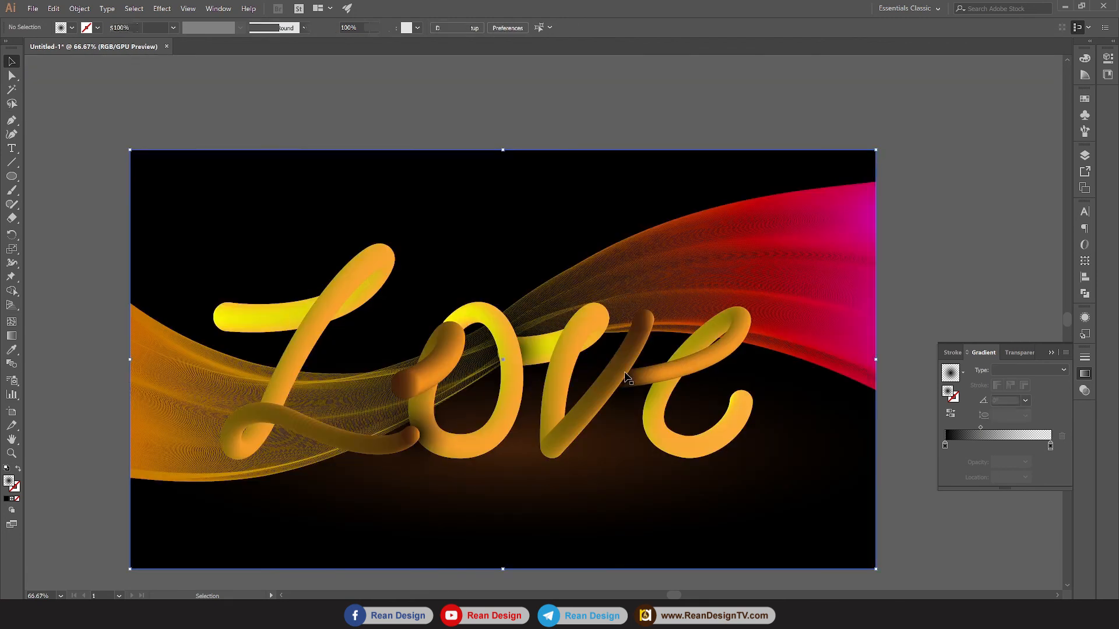
Isolate the lettering group again, select all three shadow circles and change their blending mode
{"action": "left_click", "coordinate": [629, 374]}
{"action": "scroll", "coordinate": [631, 375], "scroll_direction": "down", "scroll_amount": 1}
{"action": "double_click", "coordinate": [631, 375]}
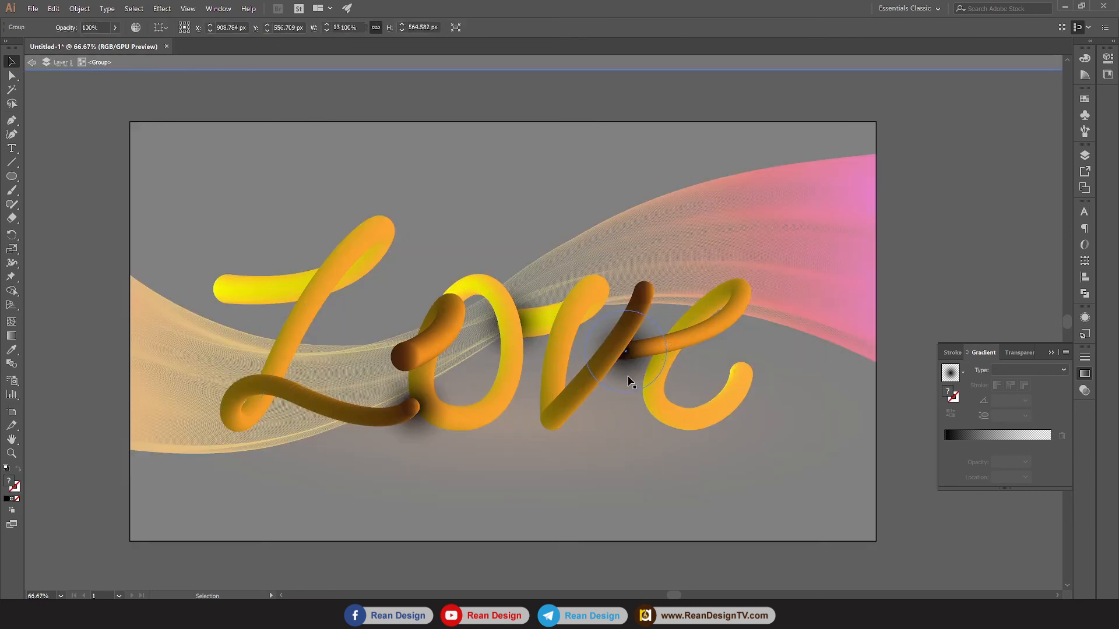
{"action": "left_click", "coordinate": [625, 382]}
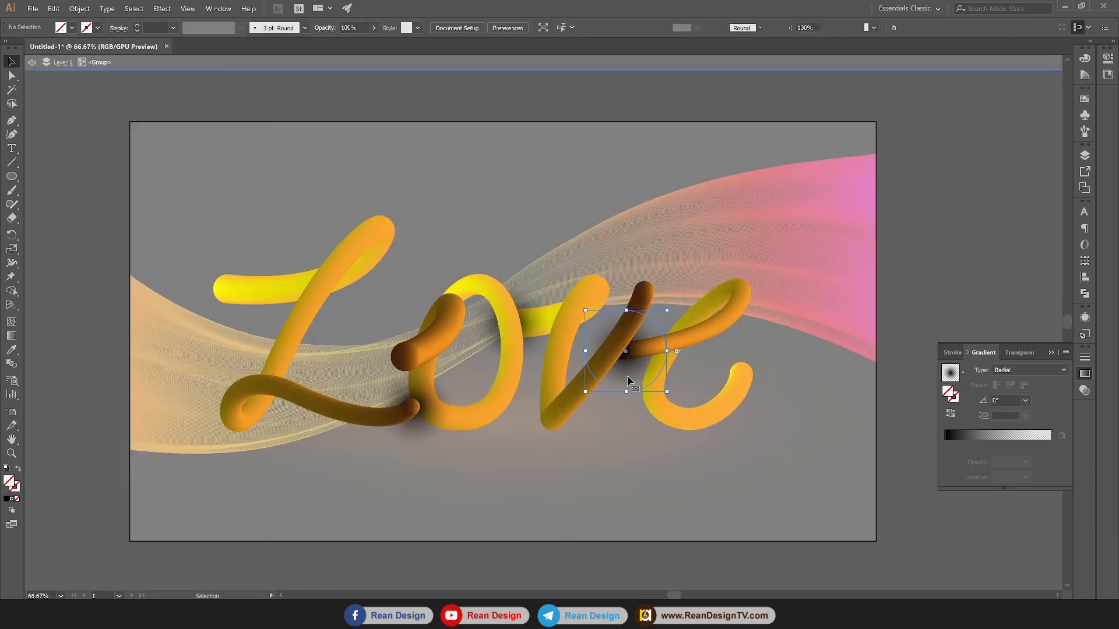
{"action": "left_click", "coordinate": [527, 321], "text": "shift"}
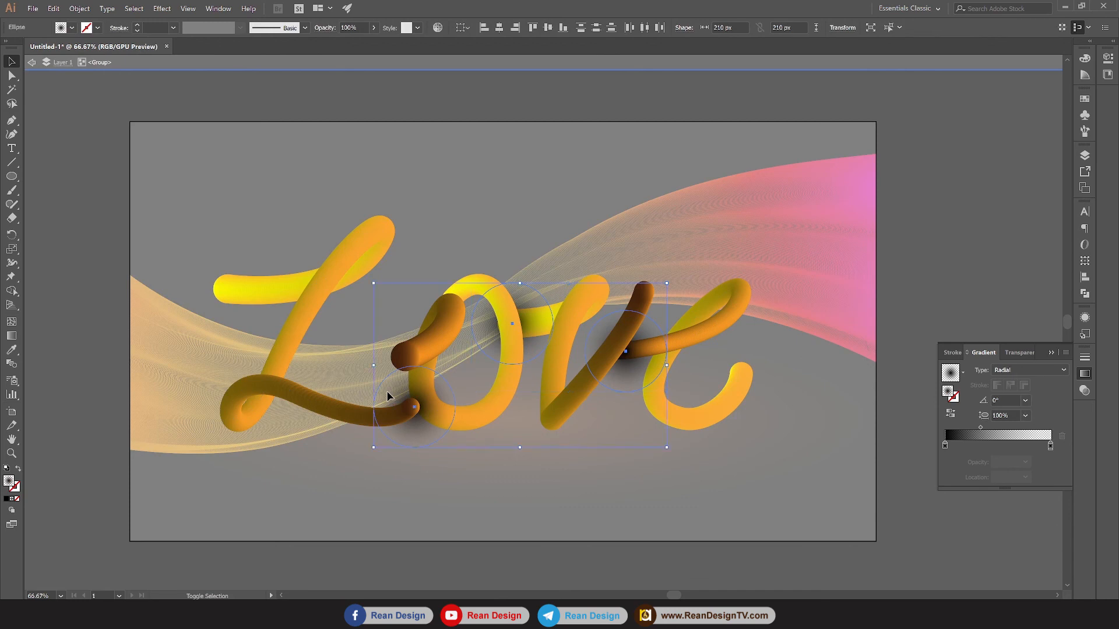
{"action": "left_click", "coordinate": [1084, 390]}
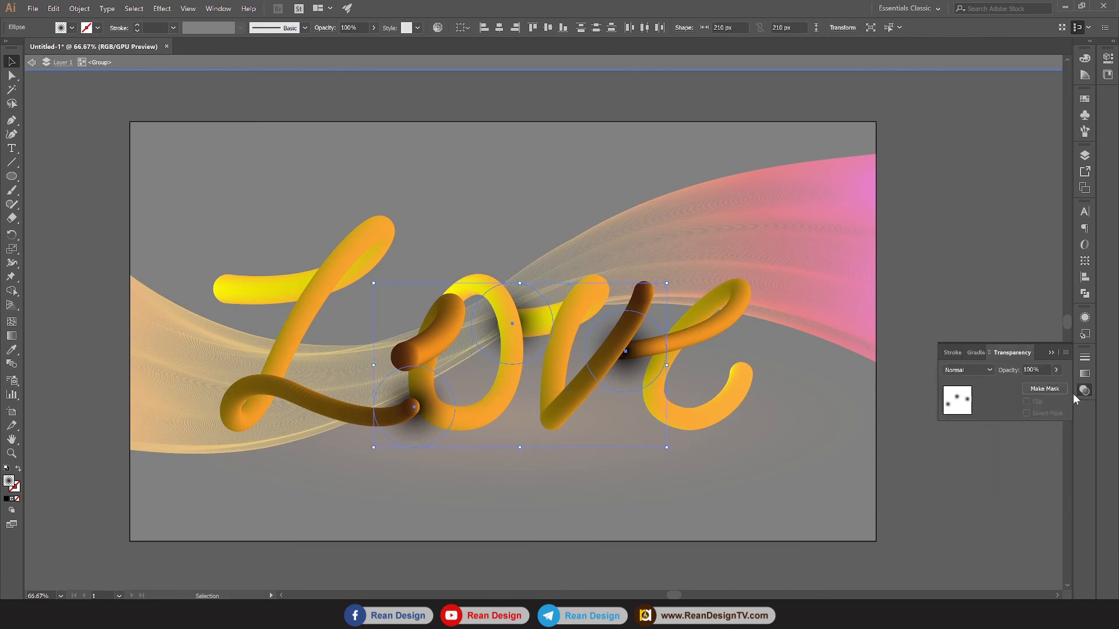
{"action": "left_click", "coordinate": [973, 371]}
{"action": "left_click", "coordinate": [966, 411]}
Set the shadows' inner gradient stop to the darkest brown swatch, move the gradient midpoint to about 23%, and exit group isolation
{"action": "left_click", "coordinate": [1084, 378]}
{"action": "left_click", "coordinate": [946, 446]}
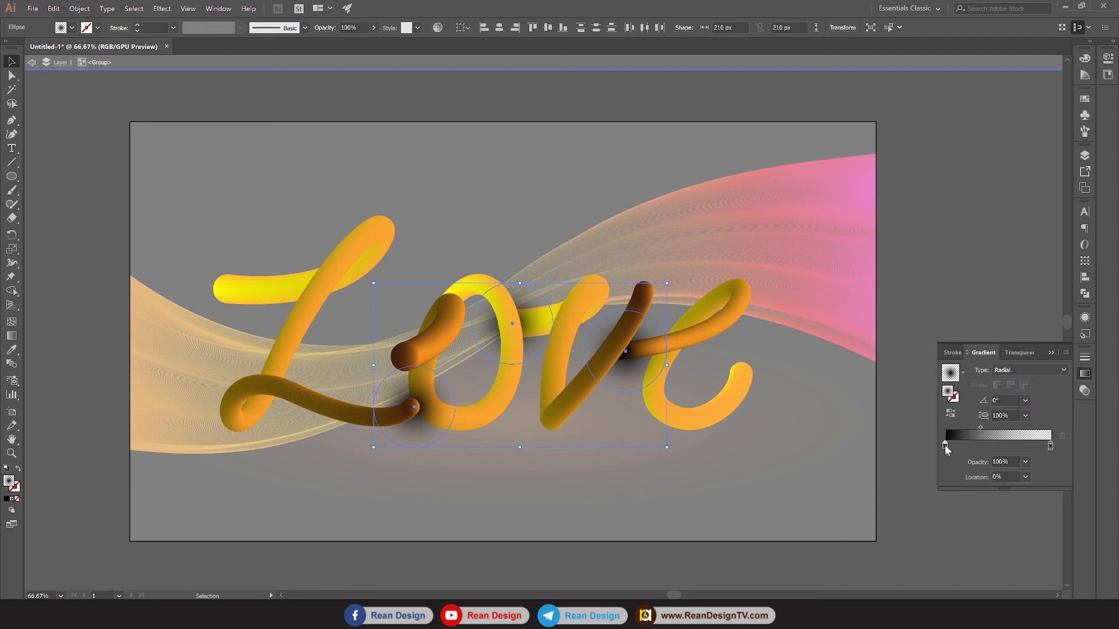
{"action": "double_click", "coordinate": [946, 447]}
{"action": "left_click", "coordinate": [973, 498]}
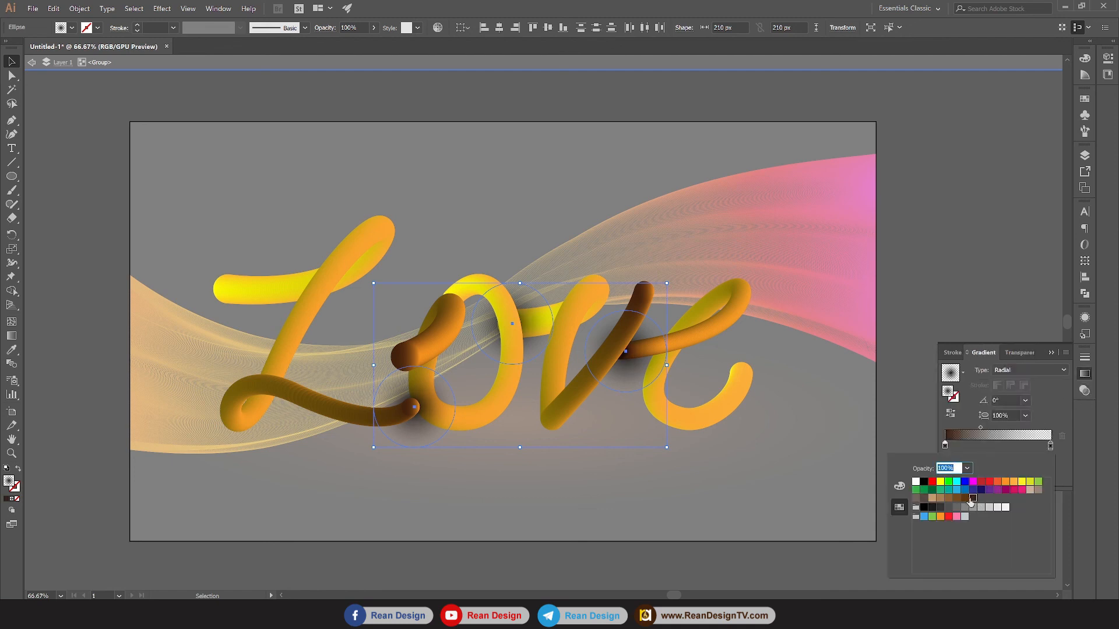
{"action": "left_click", "coordinate": [825, 407]}
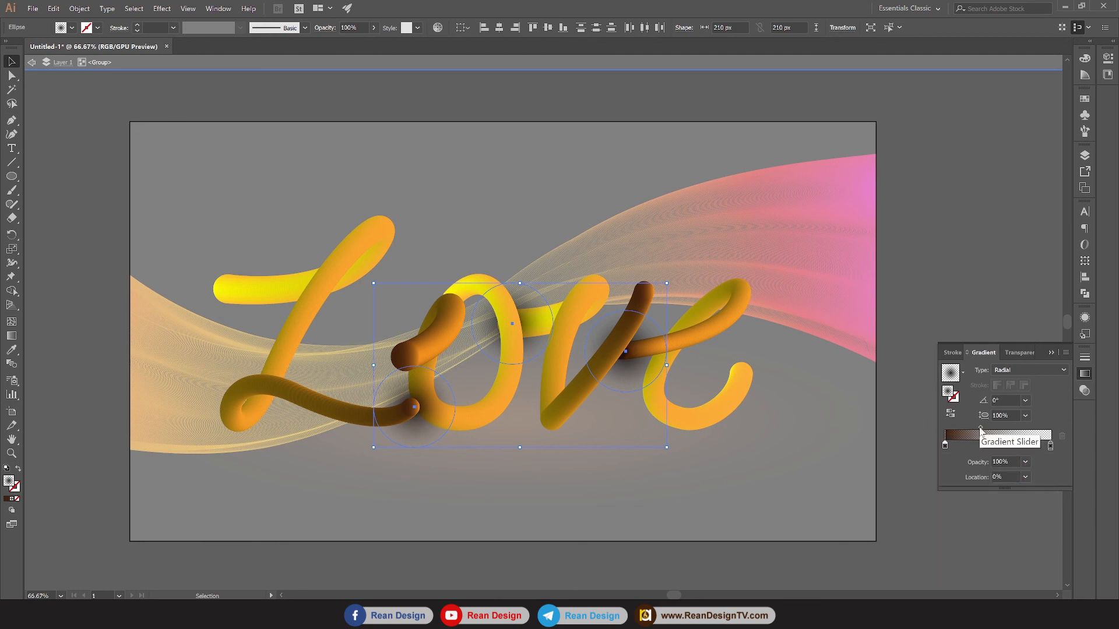
{"action": "left_click_drag", "start_coordinate": [981, 430], "coordinate": [969, 431]}
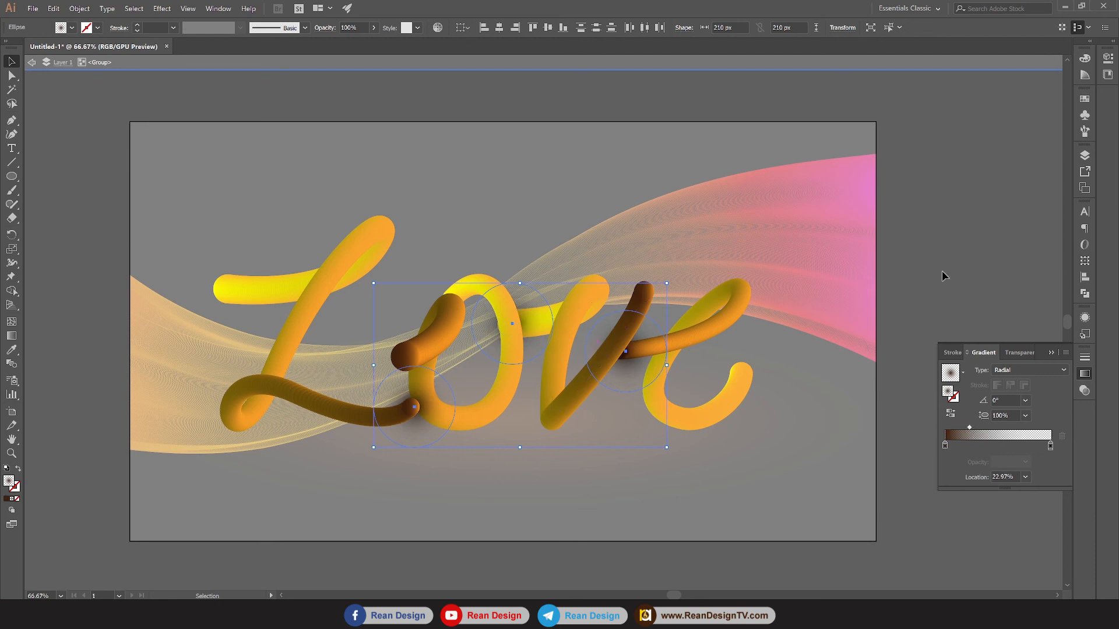
{"action": "left_click", "coordinate": [958, 266]}
{"action": "left_click", "coordinate": [1052, 352]}
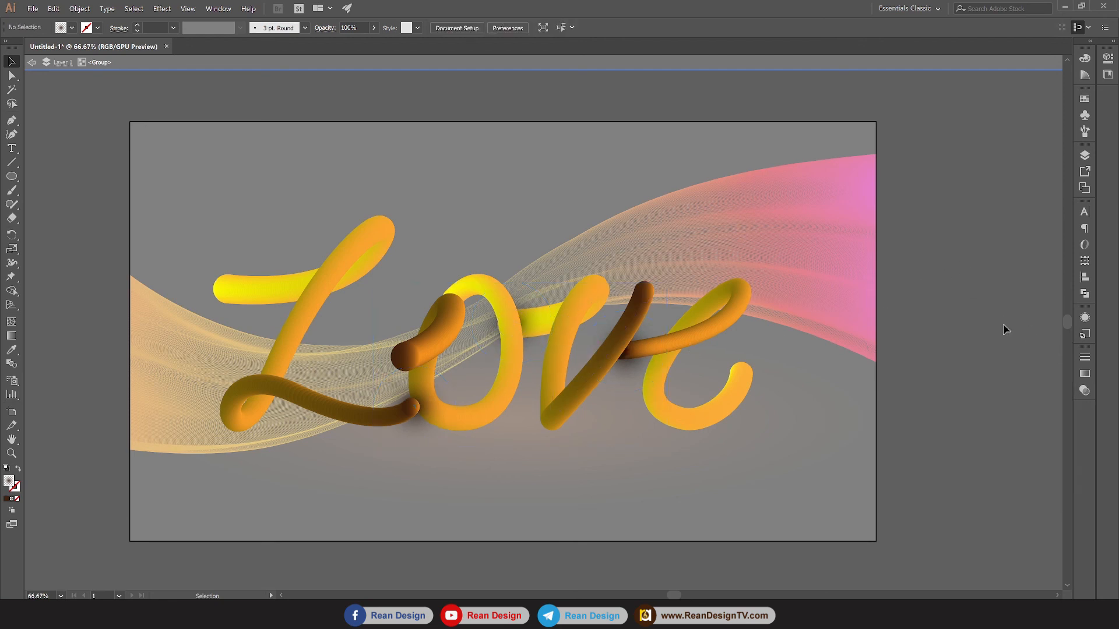
{"action": "double_click", "coordinate": [997, 317]}
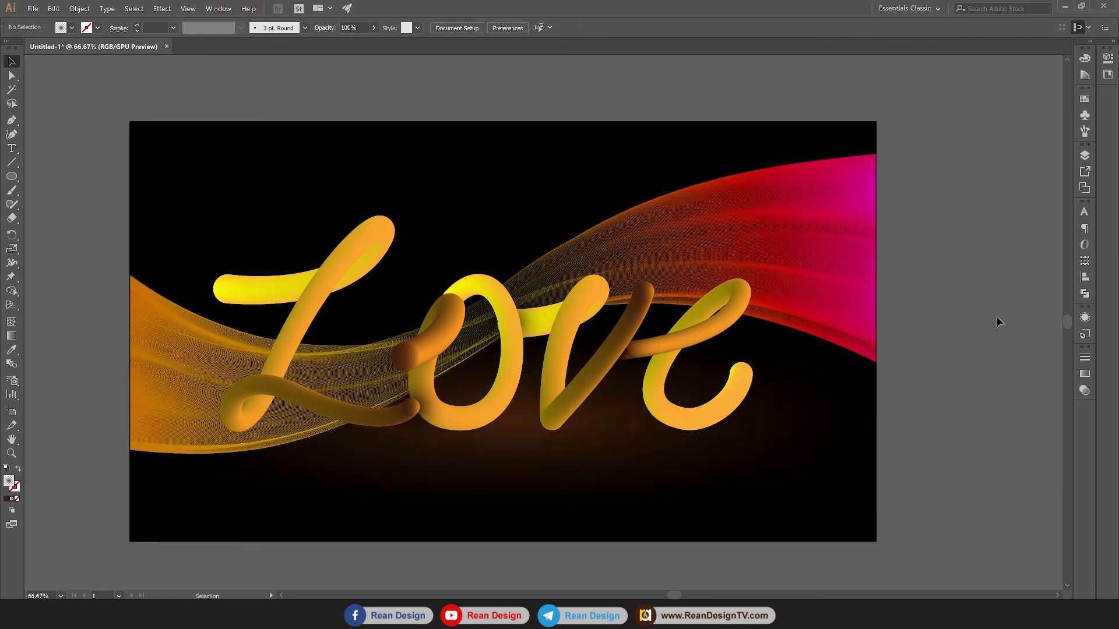
Move the Love lettering group about 11 px right and 37 px up on the artboard
{"action": "left_click", "coordinate": [552, 341]}
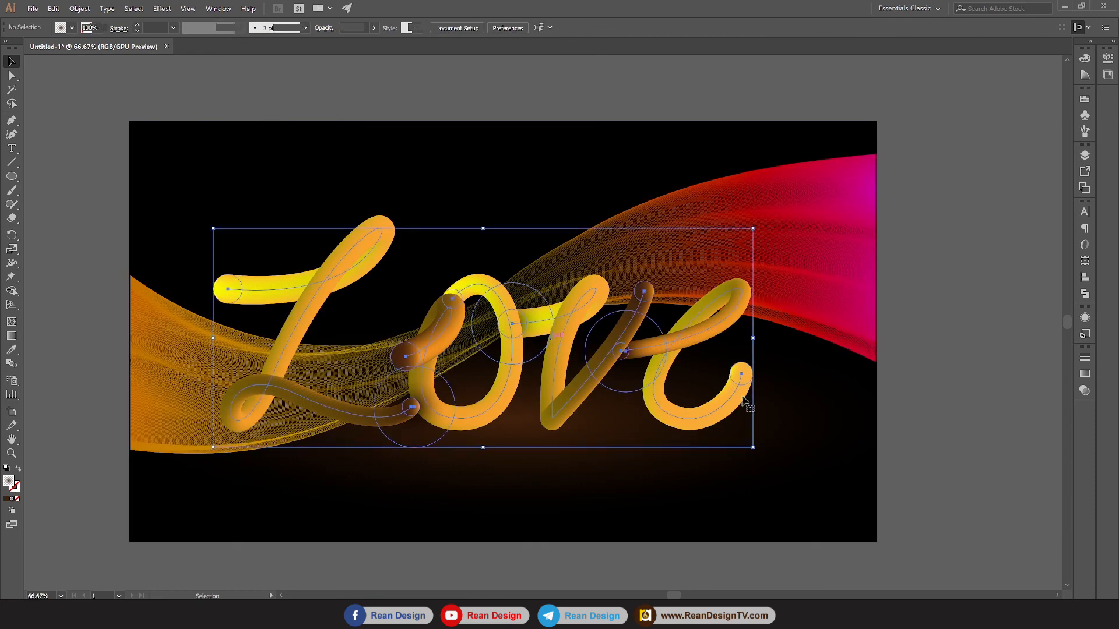
{"action": "left_click_drag", "start_coordinate": [669, 346], "coordinate": [547, 343]}
{"action": "scroll", "coordinate": [673, 333], "scroll_direction": "down", "scroll_amount": 2}
{"action": "scroll", "coordinate": [546, 344], "scroll_direction": "up", "scroll_amount": 1}
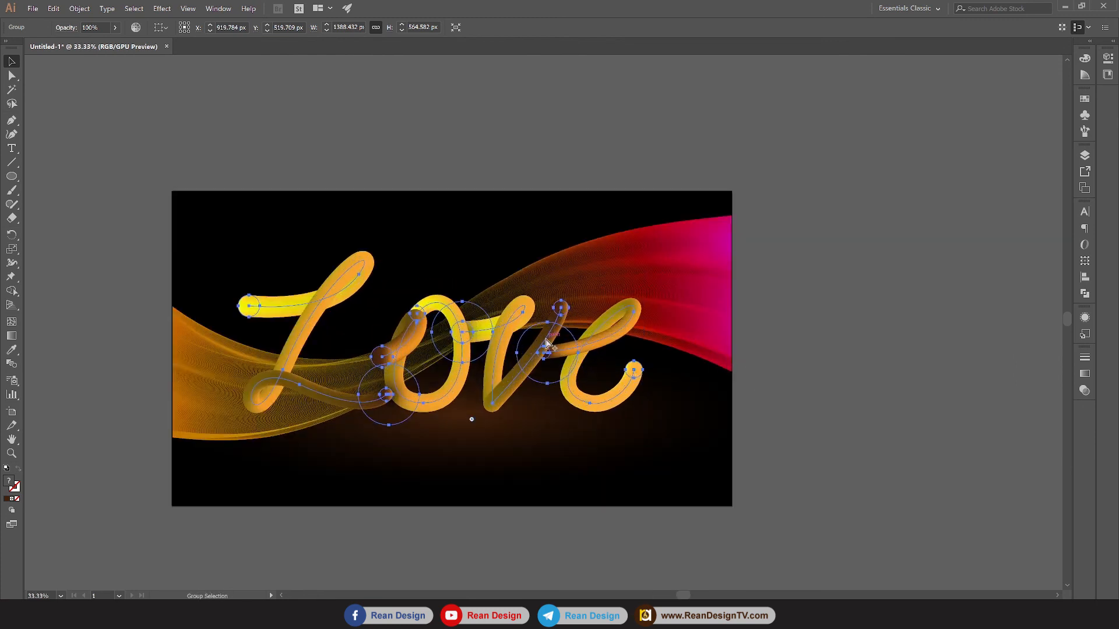
{"action": "left_click", "coordinate": [894, 305]}
{"action": "scroll", "coordinate": [890, 298], "scroll_direction": "down", "scroll_amount": 1}
{"action": "scroll", "coordinate": [890, 297], "scroll_direction": "up", "scroll_amount": 1}
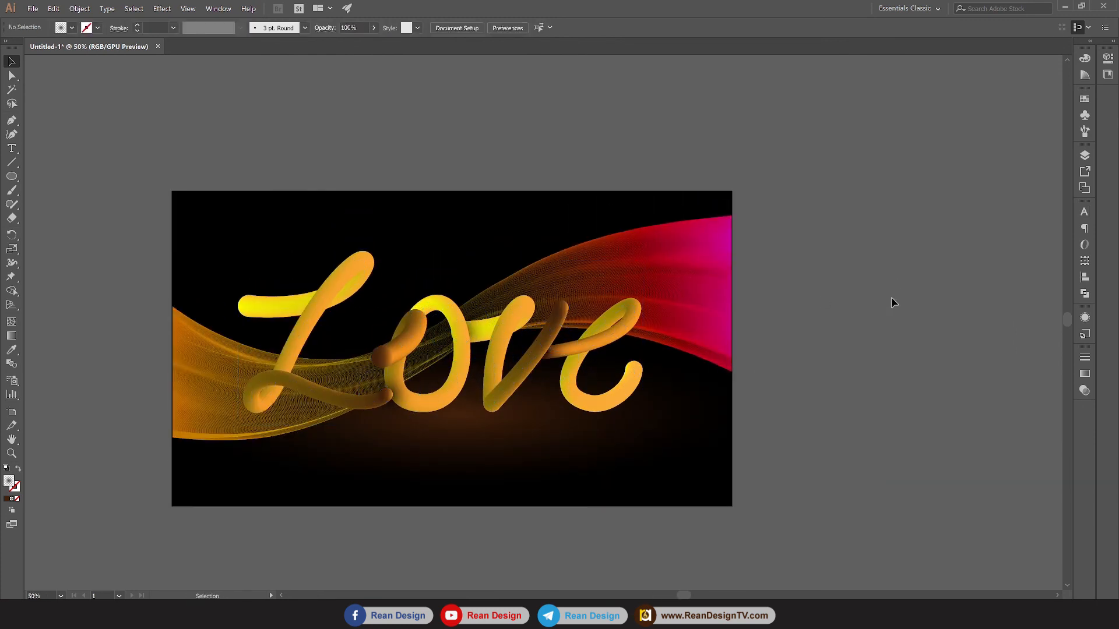
{"action": "scroll", "coordinate": [866, 314], "scroll_direction": "down", "scroll_amount": 1}
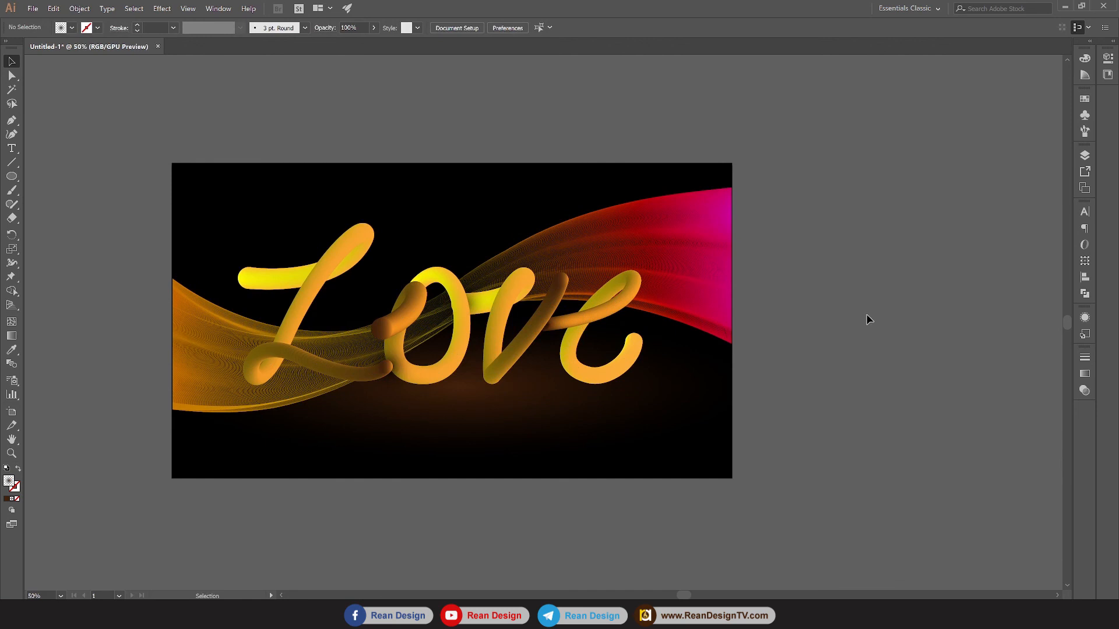
Move the Love lettering group straight up by about 49 px and deselect it
{"action": "left_click_drag", "start_coordinate": [519, 344], "coordinate": [520, 331]}
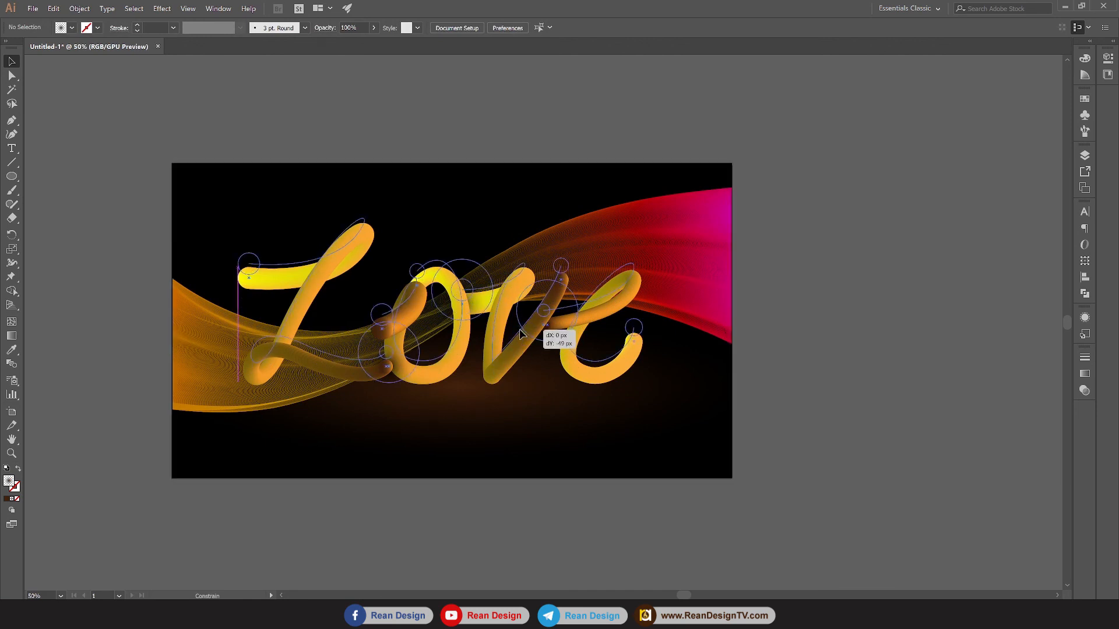
{"action": "left_click", "coordinate": [884, 274]}
{"action": "scroll", "coordinate": [882, 274], "scroll_direction": "down", "scroll_amount": 1}
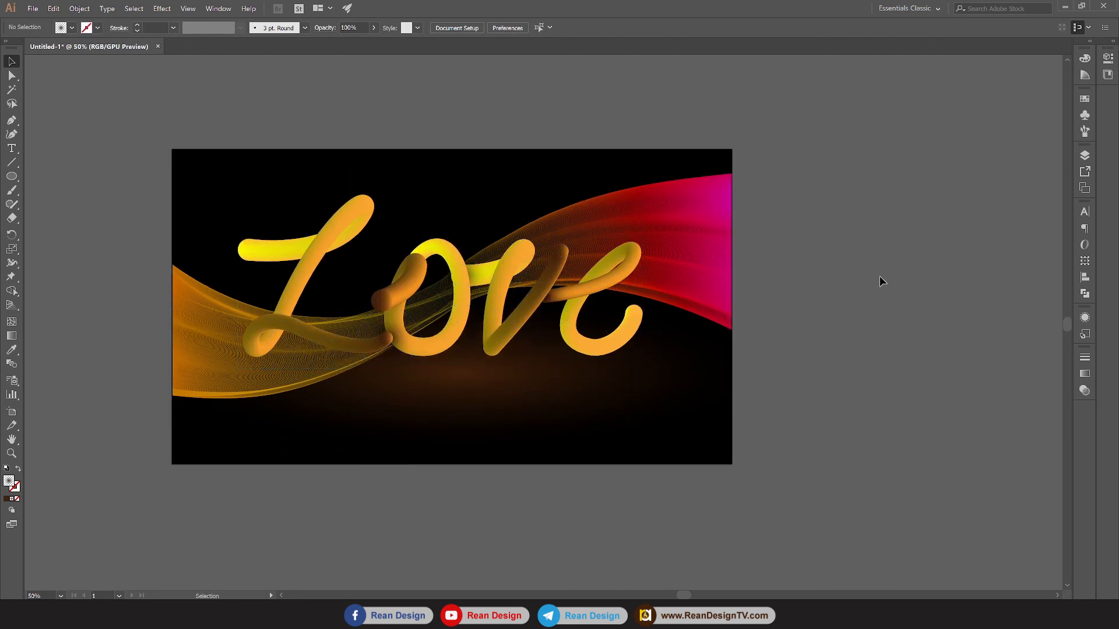
Paste the copied shadow ellipse in front, flatten it to about 1017 by 162 px, and place it beneath the Love lettering
{"action": "left_click", "coordinate": [54, 8]}
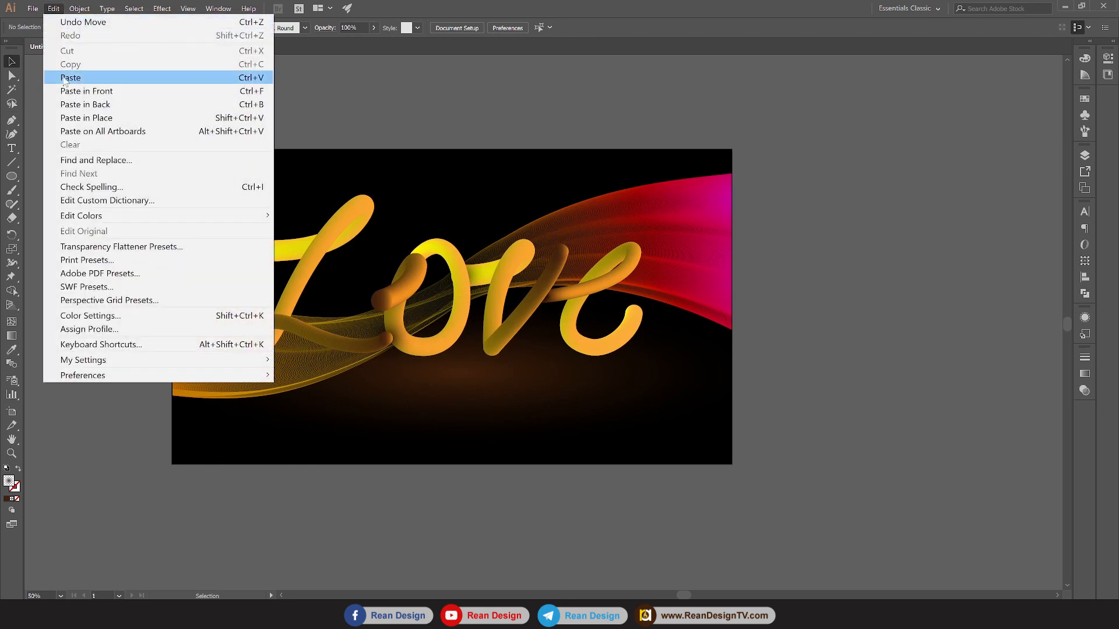
{"action": "left_click", "coordinate": [102, 90]}
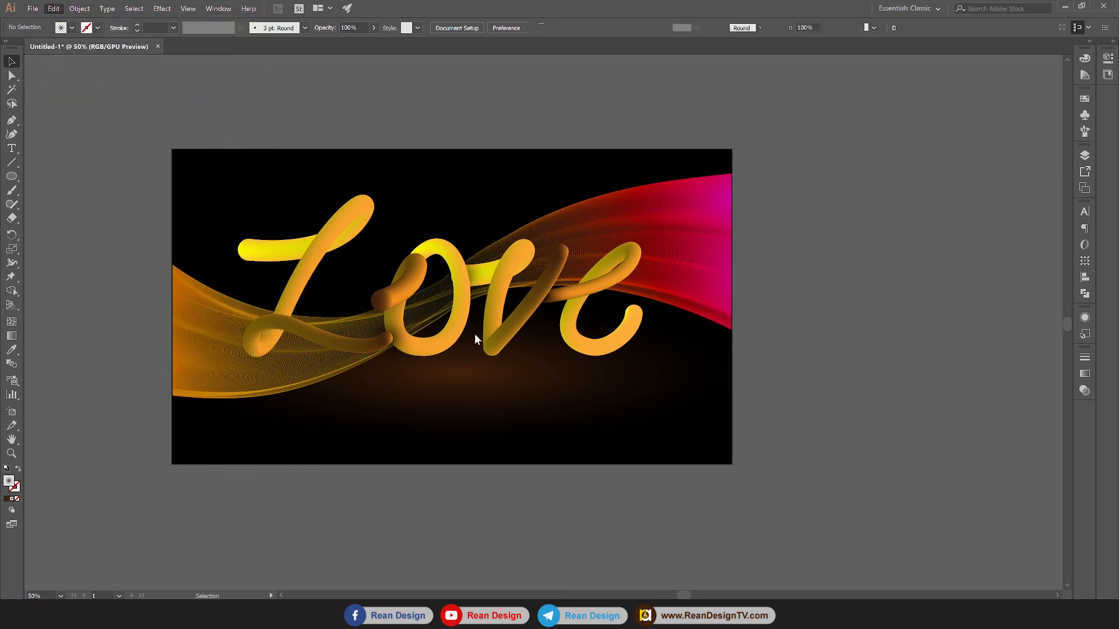
{"action": "left_click_drag", "start_coordinate": [542, 334], "coordinate": [570, 383]}
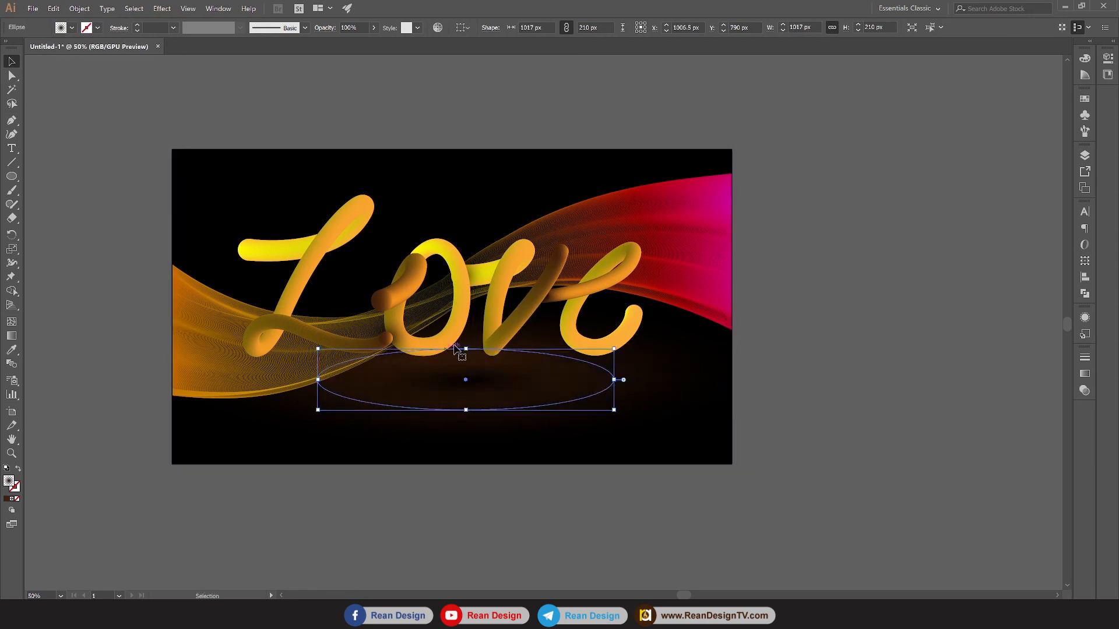
{"action": "left_click_drag", "start_coordinate": [466, 349], "coordinate": [475, 380]}
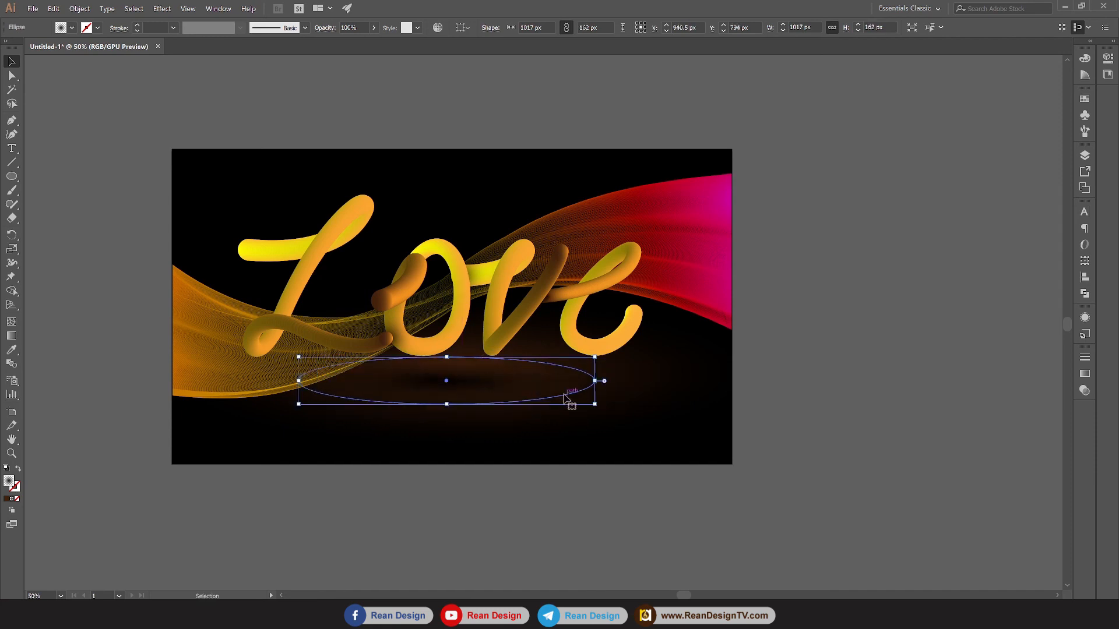
Move the Love lettering group about 21 px right and 1 px down, and deselect it
{"action": "left_click", "coordinate": [503, 339]}
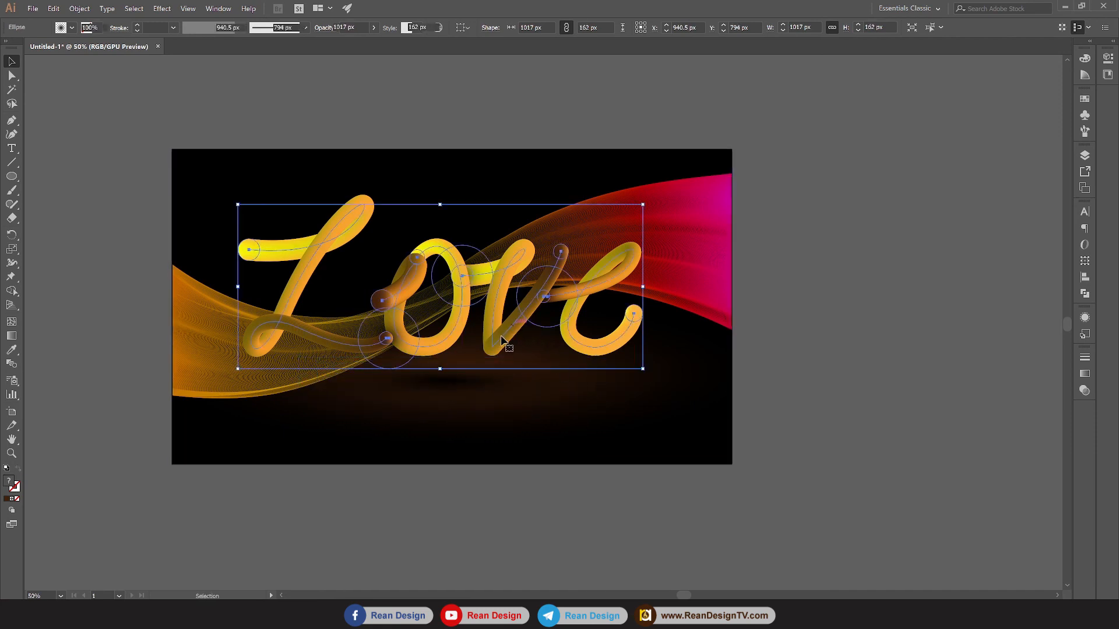
{"action": "left_click_drag", "start_coordinate": [502, 340], "coordinate": [509, 340]}
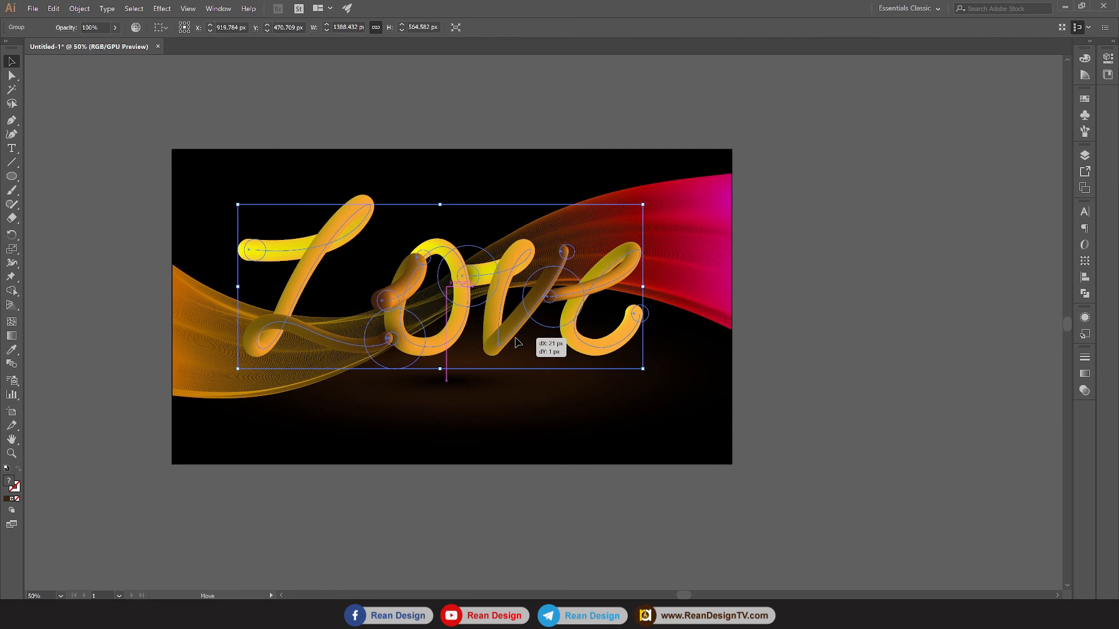
{"action": "left_click", "coordinate": [792, 382]}
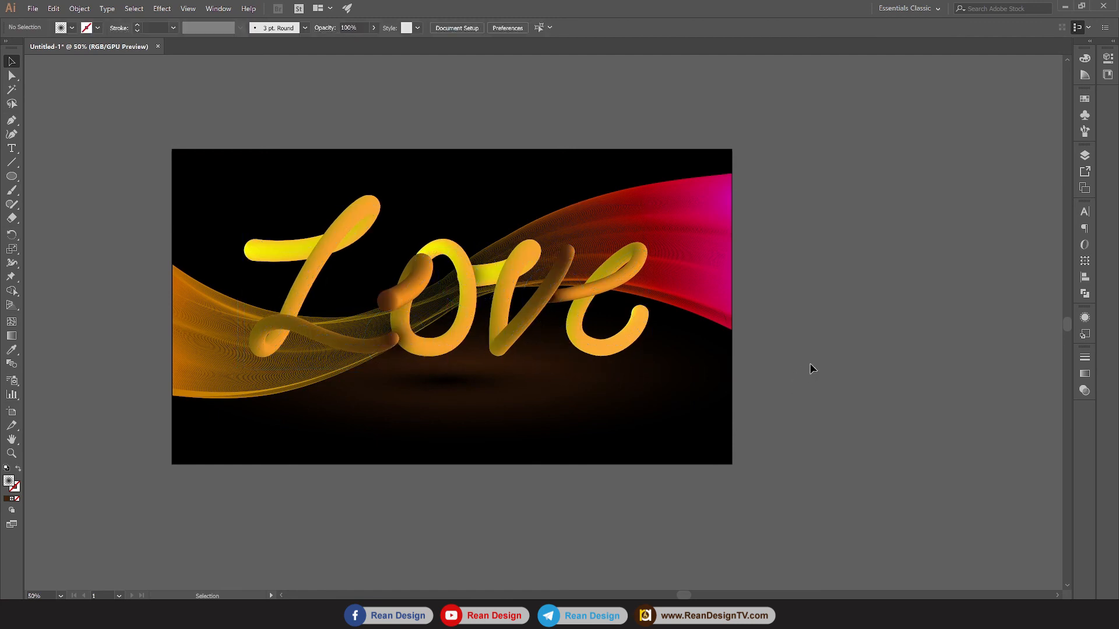
Set the opacity of the wavy line clip group to 63% and deselect it
{"action": "left_click", "coordinate": [653, 219]}
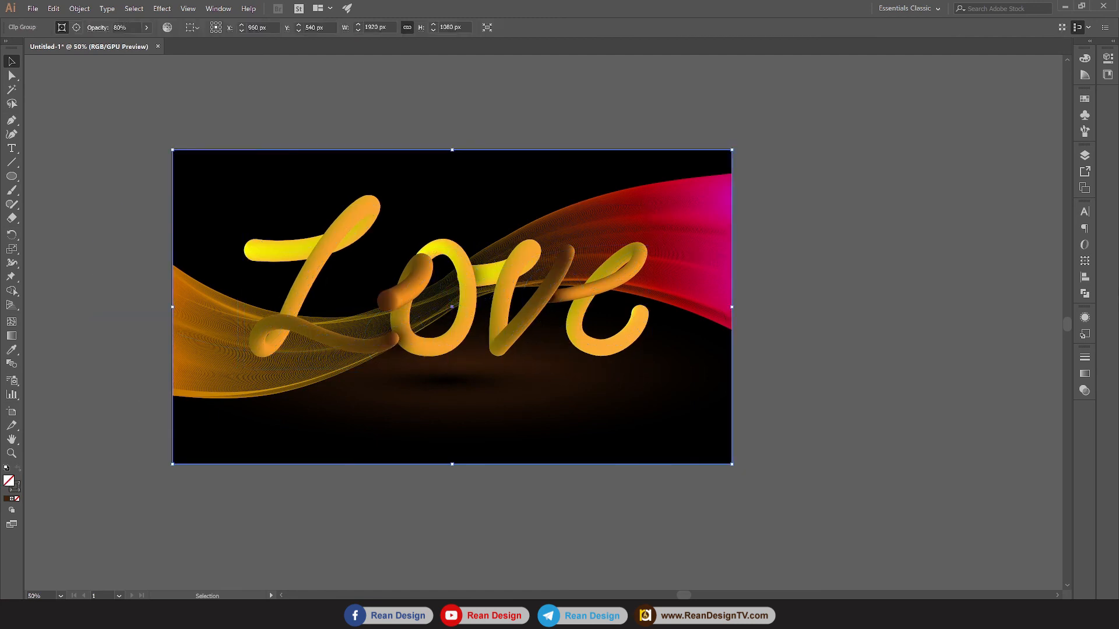
{"action": "left_click", "coordinate": [146, 28]}
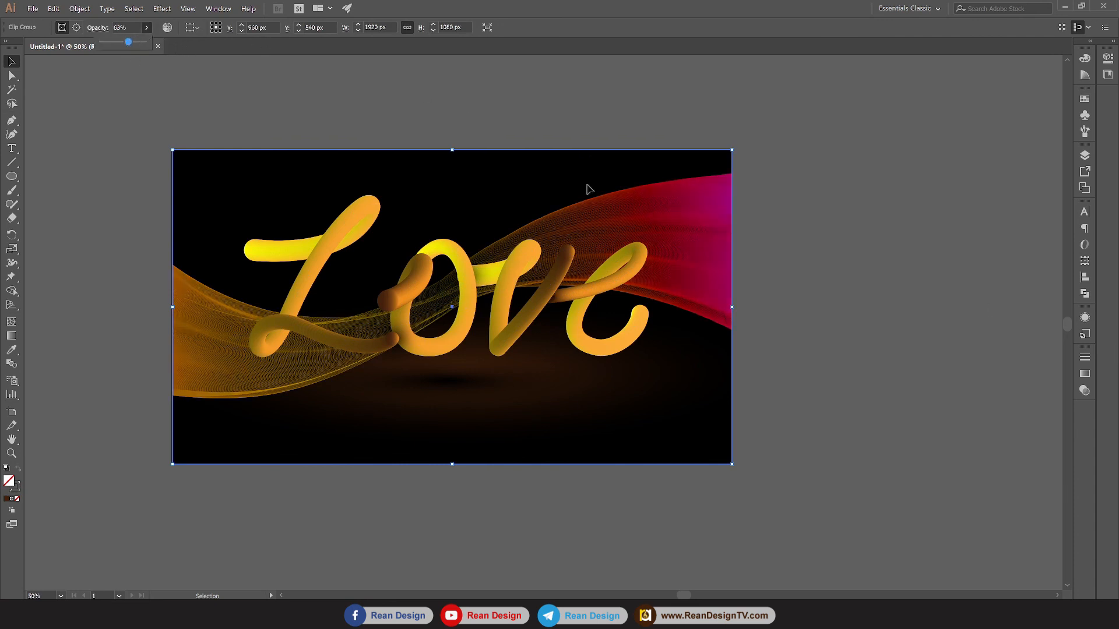
{"action": "left_click", "coordinate": [859, 237]}
{"action": "scroll", "coordinate": [858, 237], "scroll_direction": "up", "scroll_amount": 1}
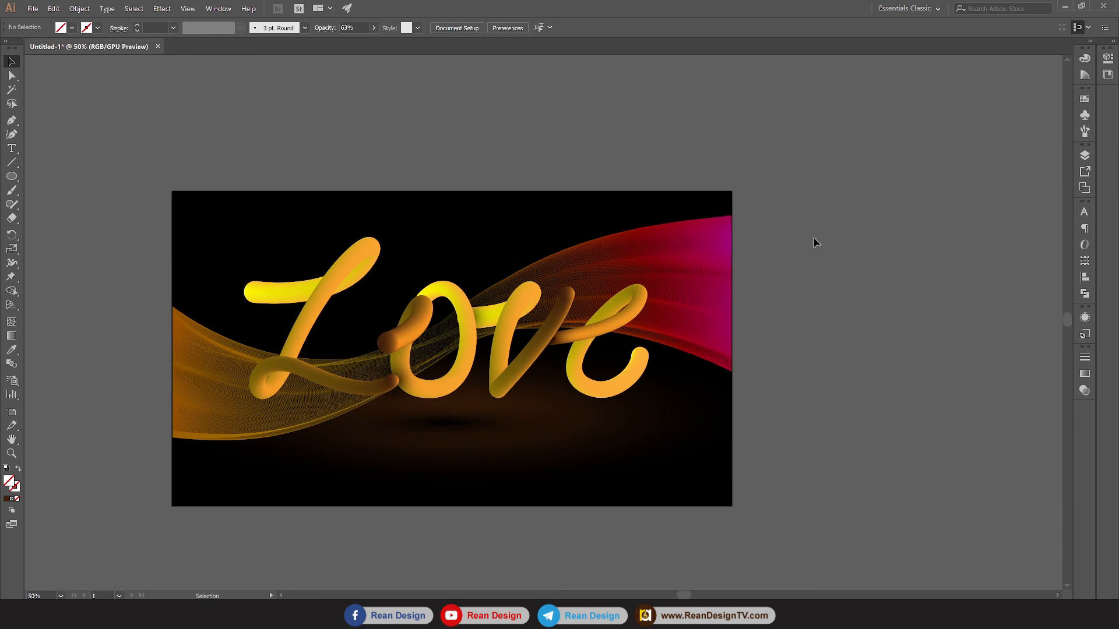
{"action": "left_click_drag", "start_coordinate": [812, 220], "coordinate": [867, 211]}
{"action": "scroll", "coordinate": [897, 254], "scroll_direction": "up", "scroll_amount": 1}
{"action": "left_click_drag", "start_coordinate": [847, 267], "coordinate": [974, 210]}
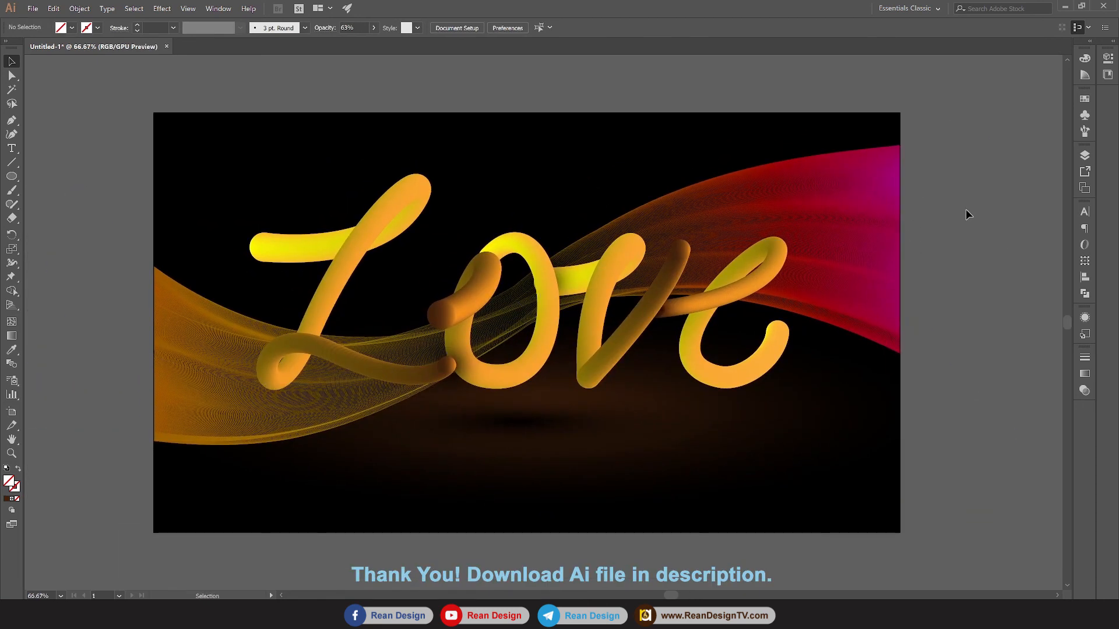